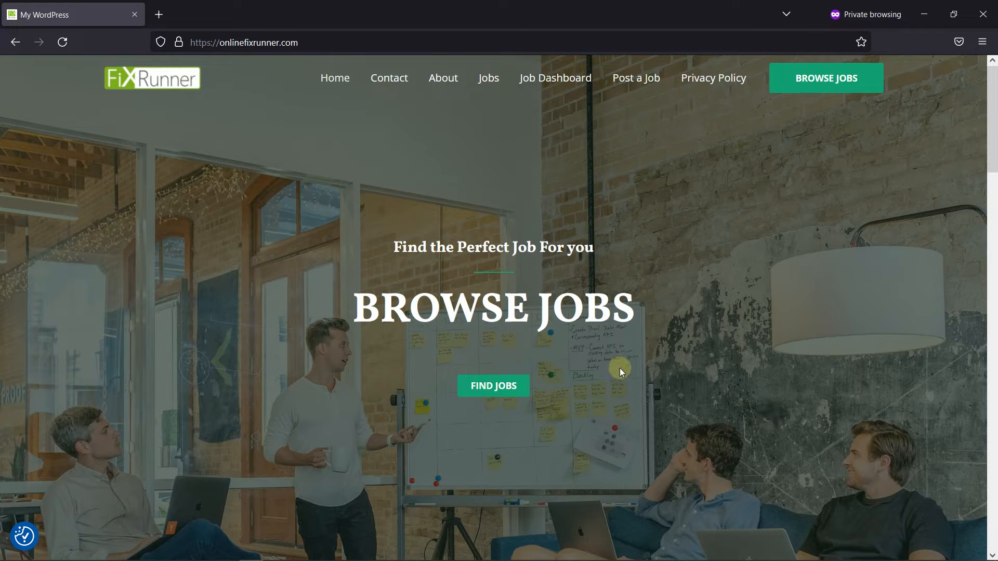
# Look through the sample job site's Contact page, including its message form and contact details.
pyautogui.click(403, 82)
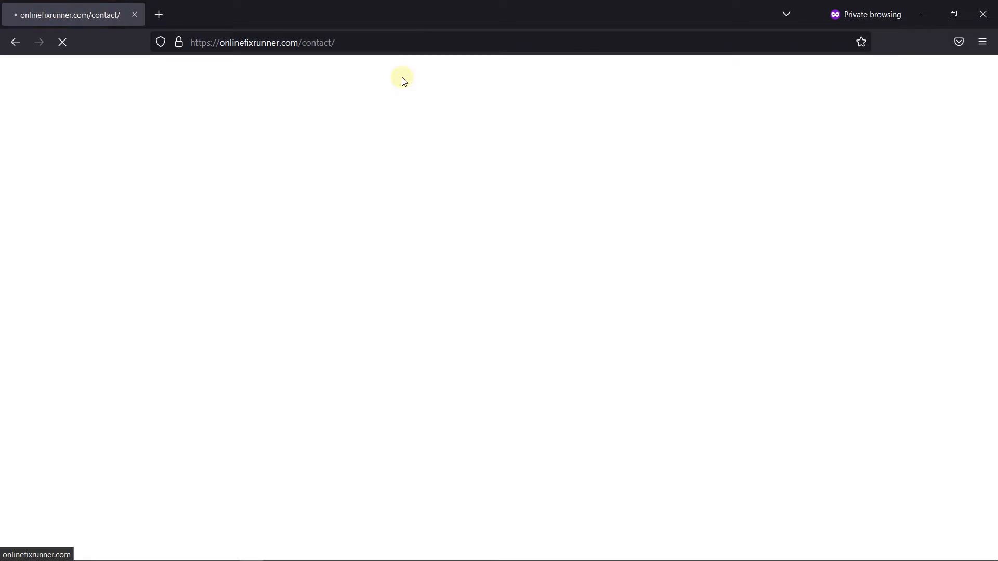
pyautogui.scroll(-10, 629, 304)
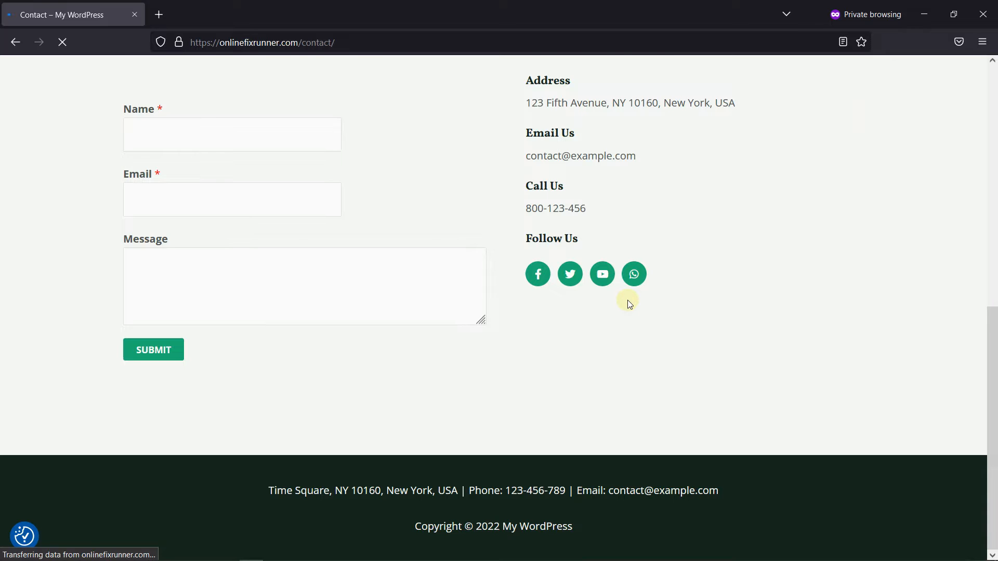
pyautogui.scroll(10, 627, 301)
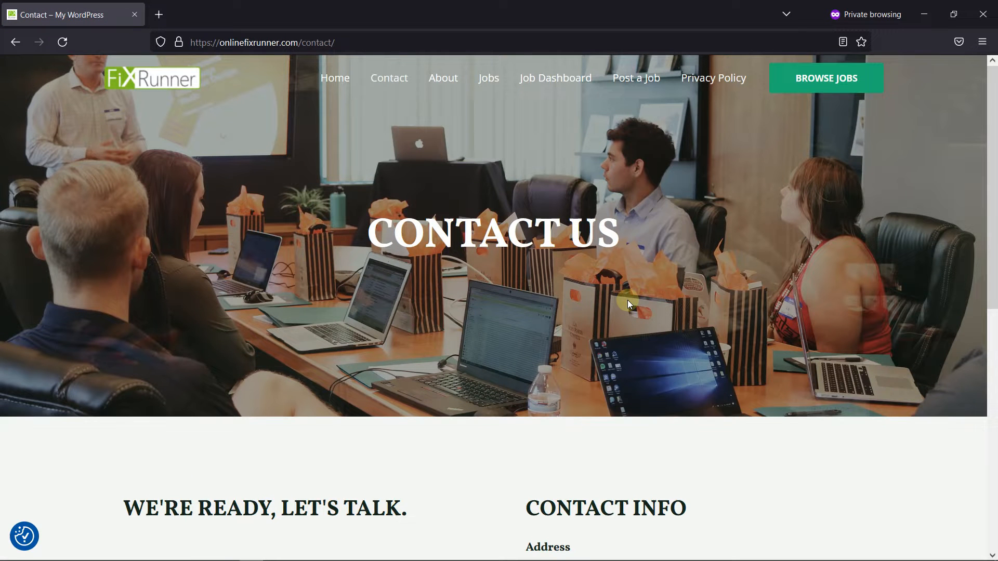
# Look through the sample site's About page, including the mission and core values sections.
pyautogui.click(450, 84)
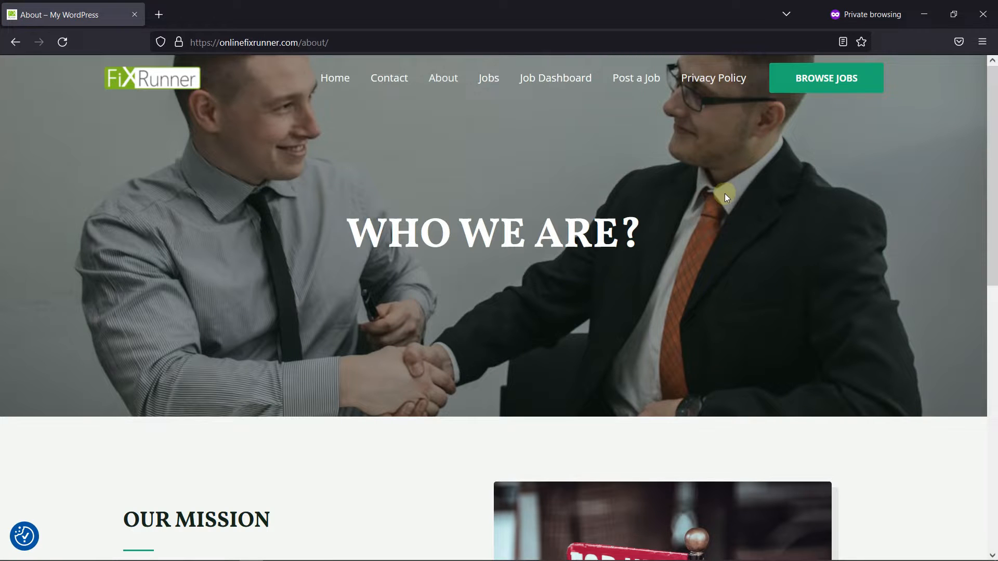
pyautogui.scroll(-5, 726, 196)
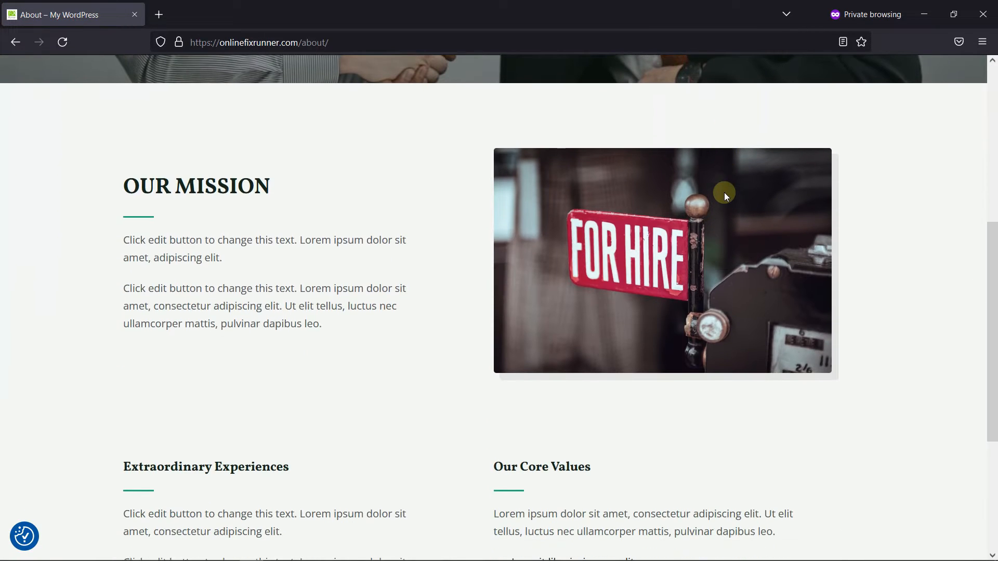
pyautogui.scroll(-1, 726, 196)
pyautogui.scroll(3, 725, 196)
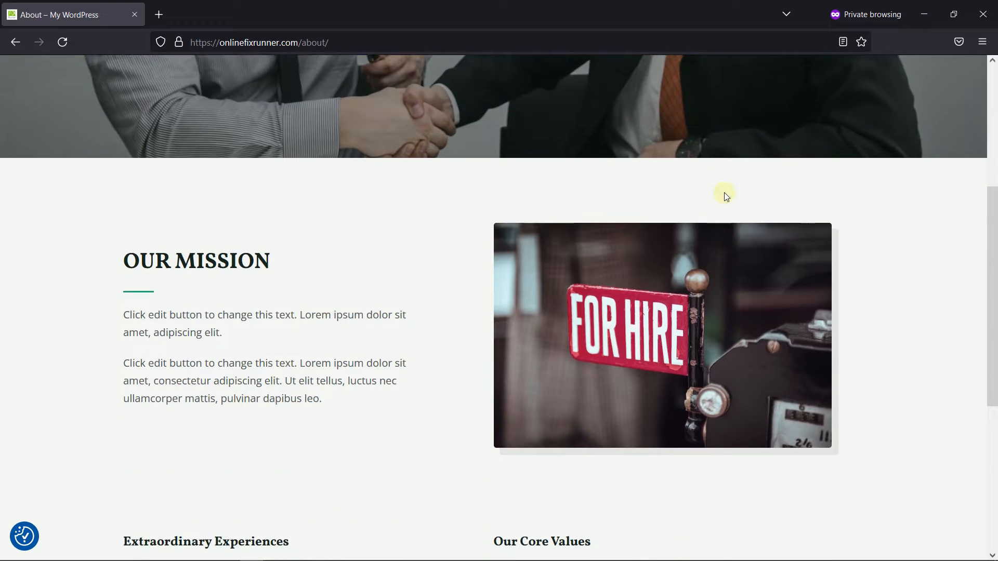
pyautogui.scroll(4, 726, 196)
pyautogui.scroll(1, 725, 193)
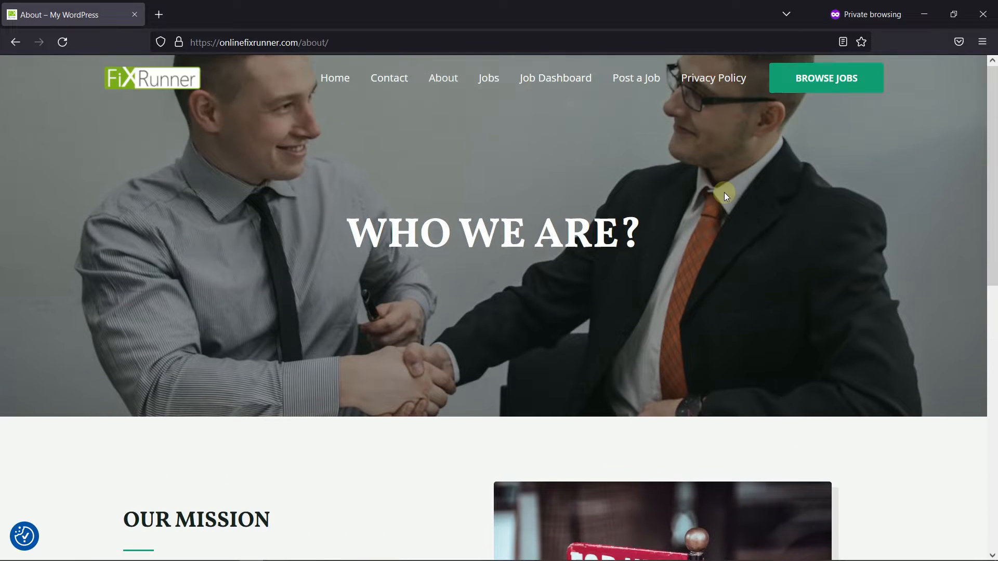
# View the sample site's Jobs listing page and its Job Dashboard page.
pyautogui.click(492, 82)
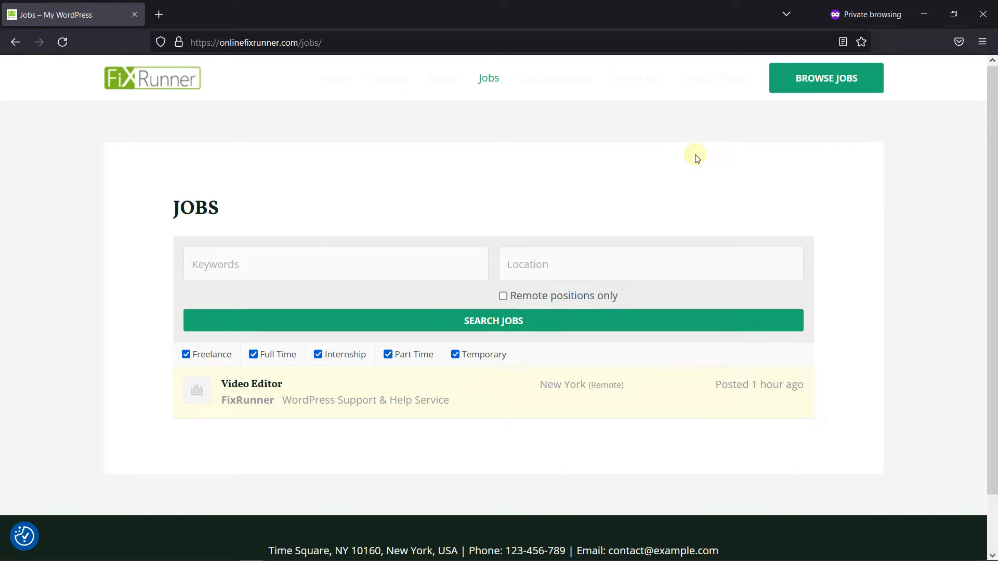
pyautogui.click(553, 91)
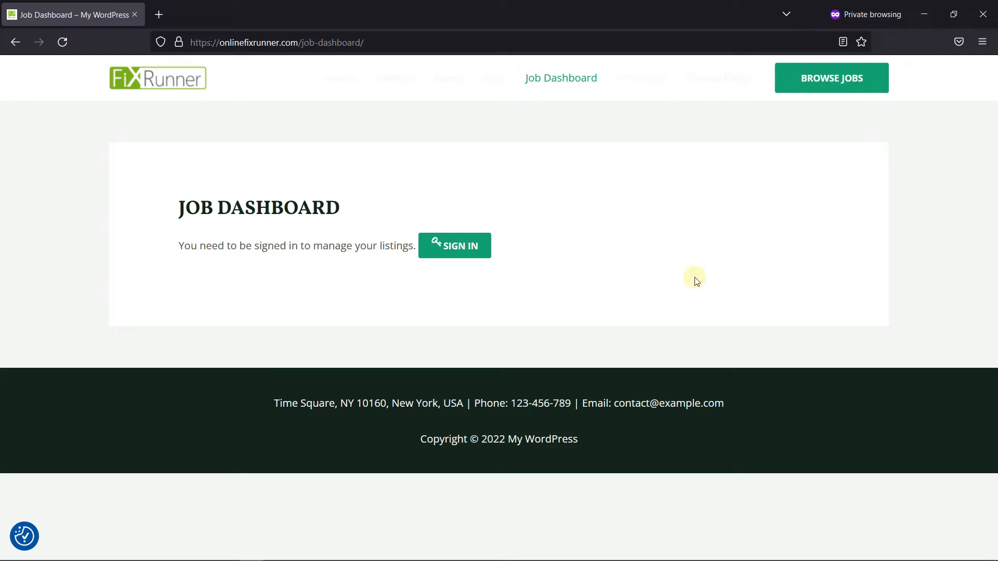
# Look through the fields of the sample site's Post a Job submission form.
pyautogui.click(645, 78)
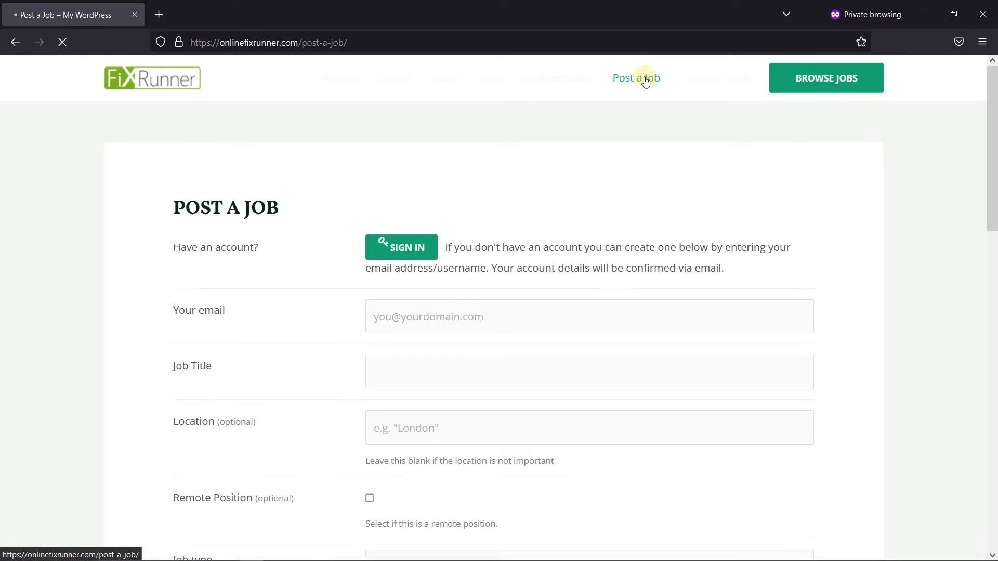
pyautogui.scroll(-1, 570, 230)
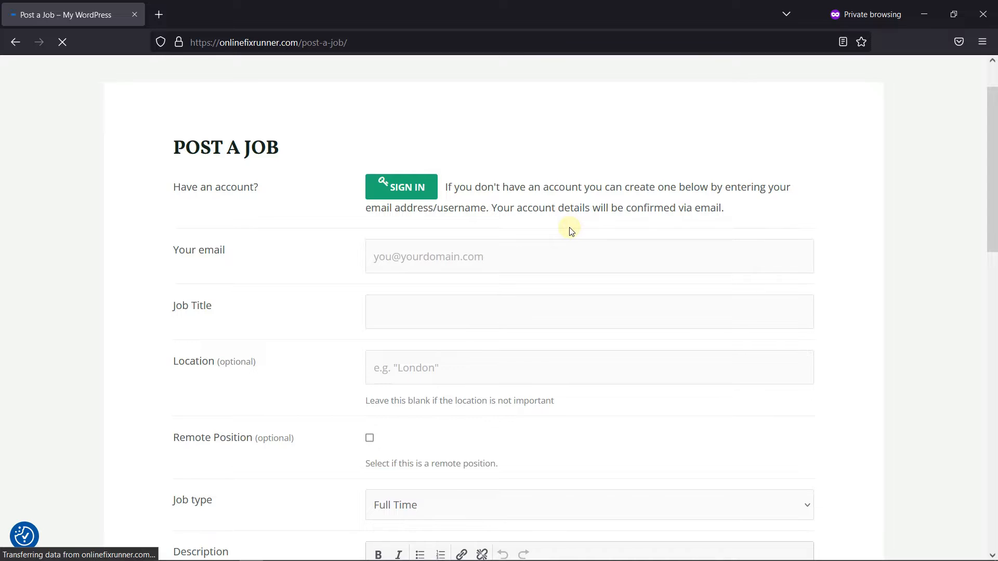
pyautogui.scroll(-2, 570, 229)
pyautogui.scroll(-3, 570, 227)
pyautogui.scroll(6, 571, 229)
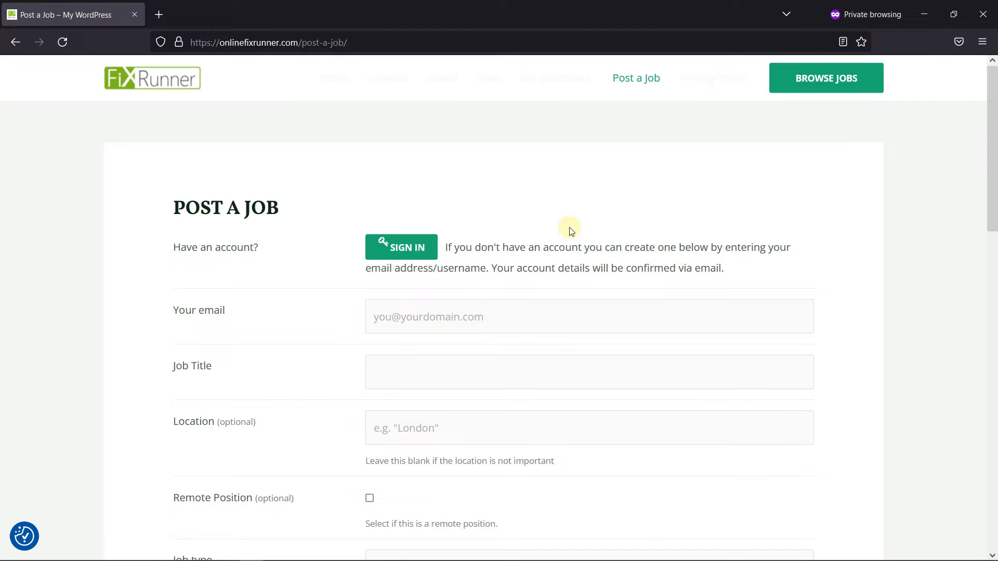
# Look through the sample site's Privacy Policy page.
pyautogui.click(710, 89)
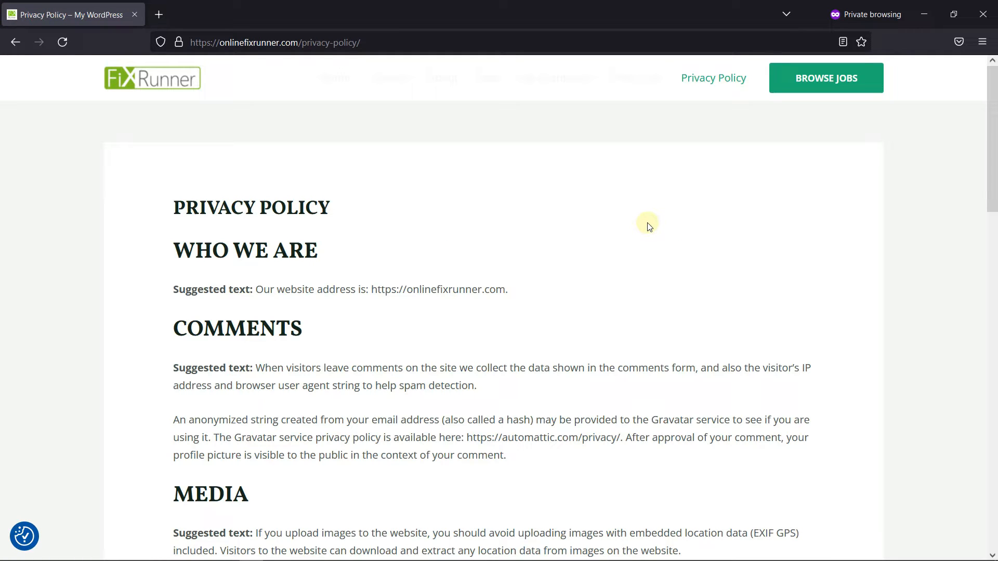
pyautogui.scroll(-4, 648, 224)
pyautogui.scroll(4, 647, 224)
# Return to the sample site's home page and look through its sections.
pyautogui.click(330, 82)
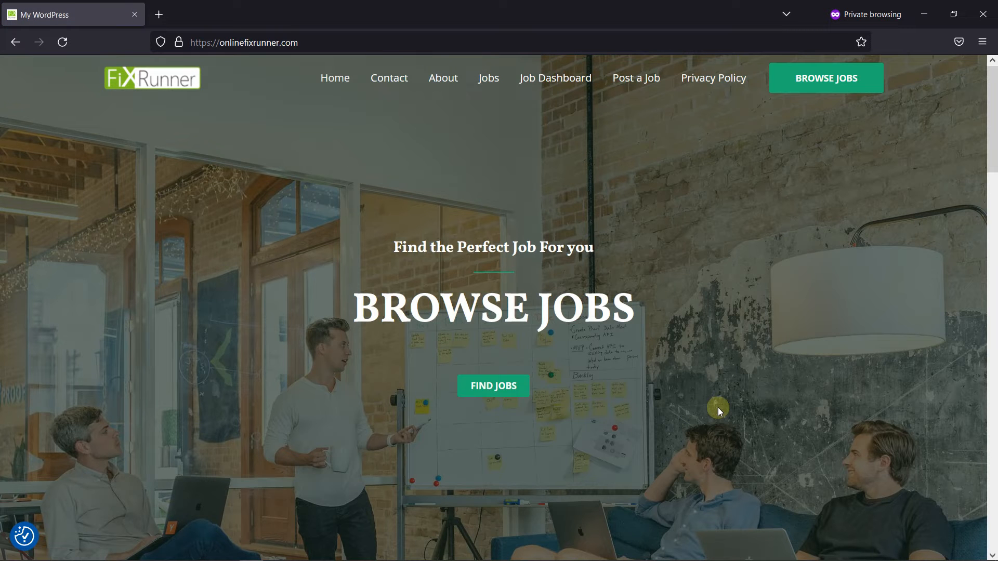
pyautogui.scroll(-1, 718, 407)
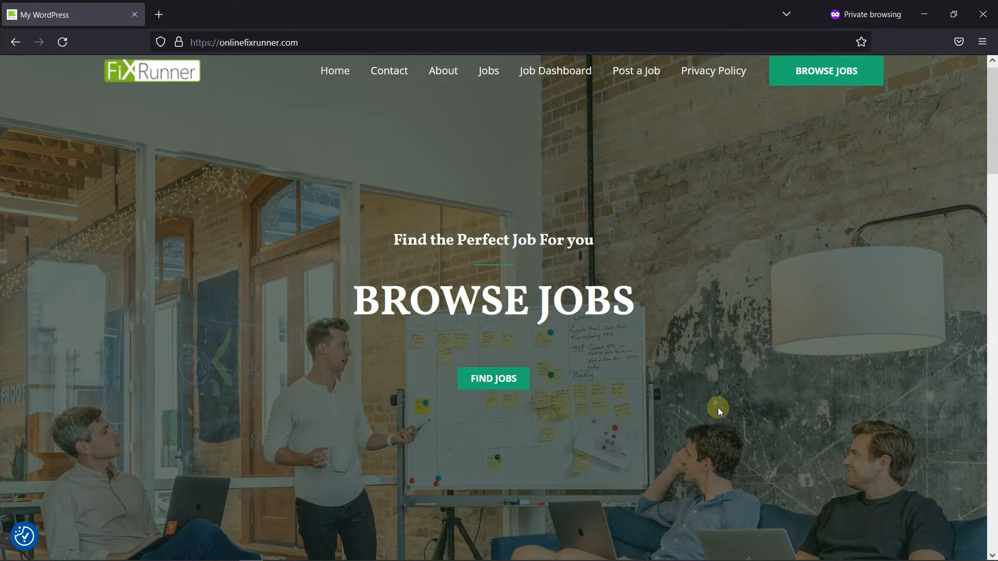
pyautogui.scroll(-3, 718, 408)
pyautogui.scroll(3, 718, 408)
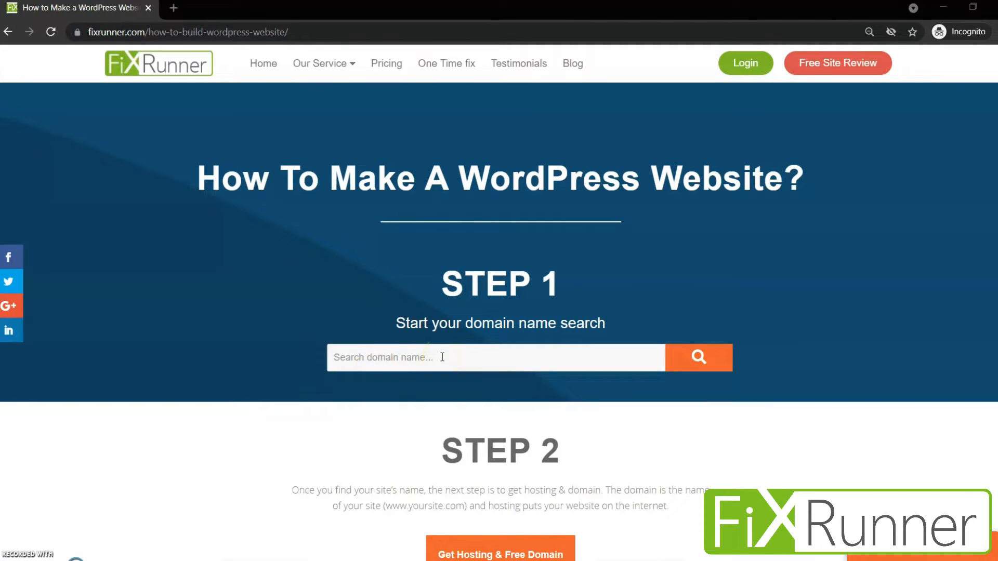
# Check the availability of the domain onlinefixrunner.com with FixRunner's domain name search, dismissing the live chat.
pyautogui.write('on')
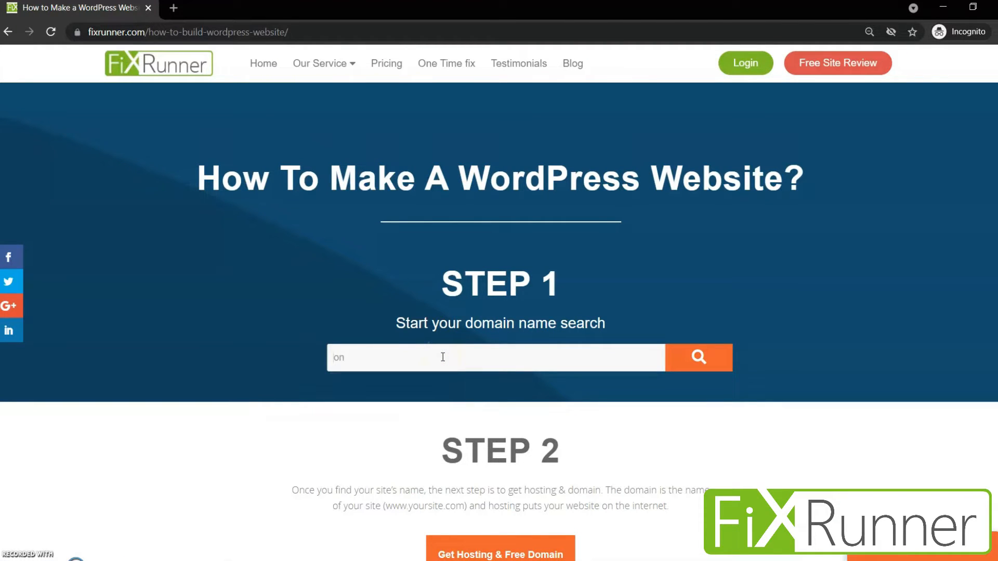
pyautogui.write('linefixrunner.com')
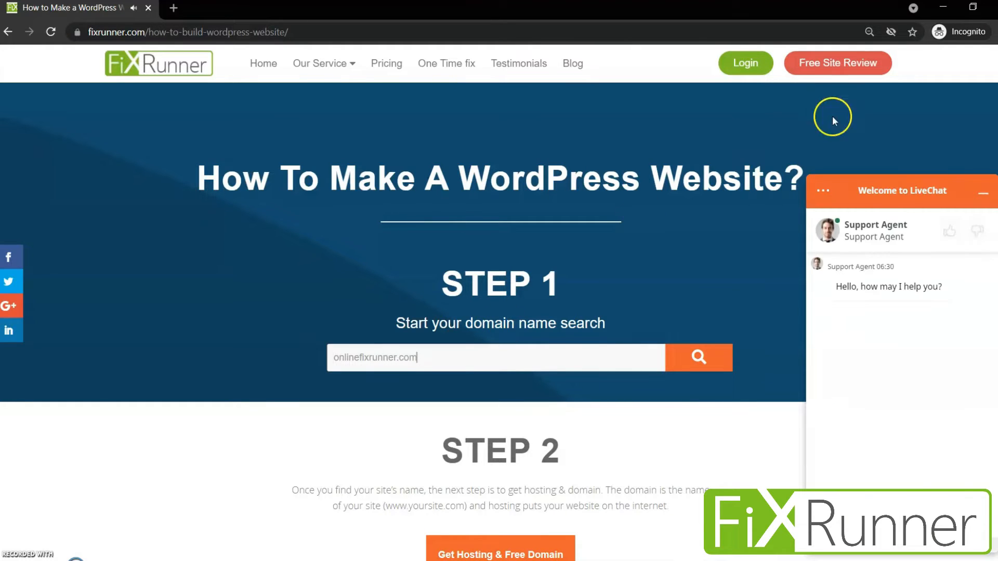
pyautogui.click(983, 193)
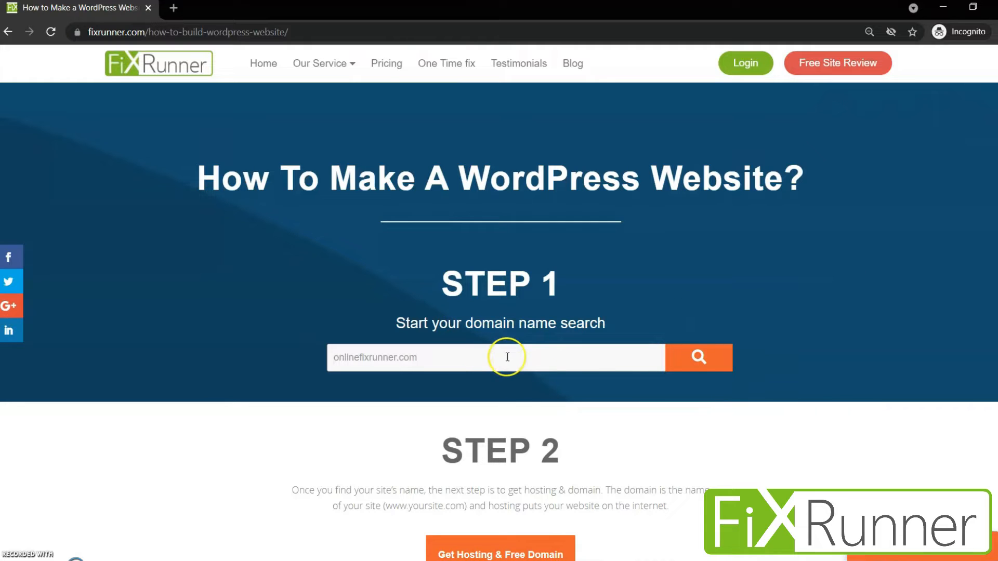
pyautogui.click(693, 361)
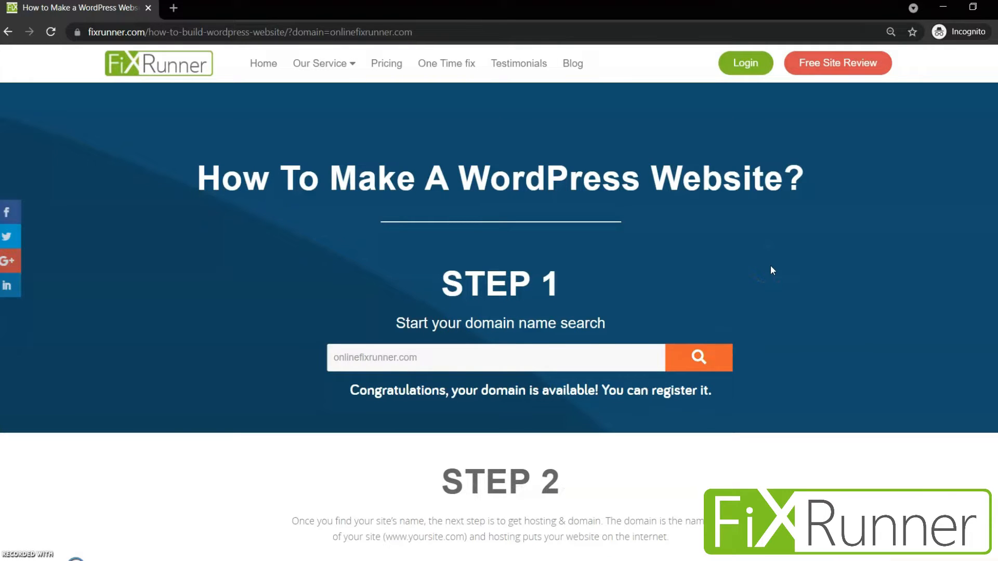
# Open the hosting and free domain offer from Step 2 of the guide.
pyautogui.scroll(-1, 770, 267)
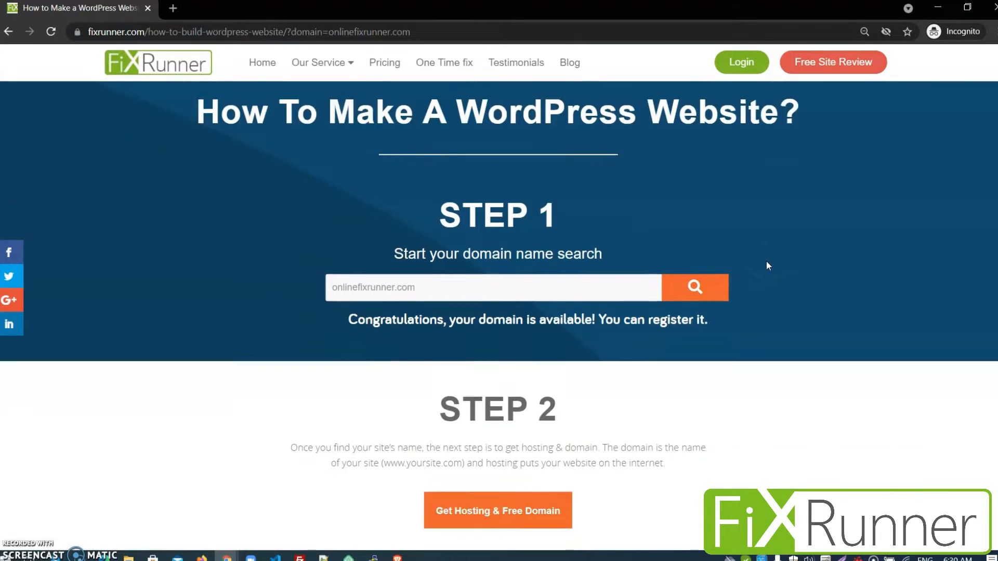
pyautogui.scroll(-2, 767, 266)
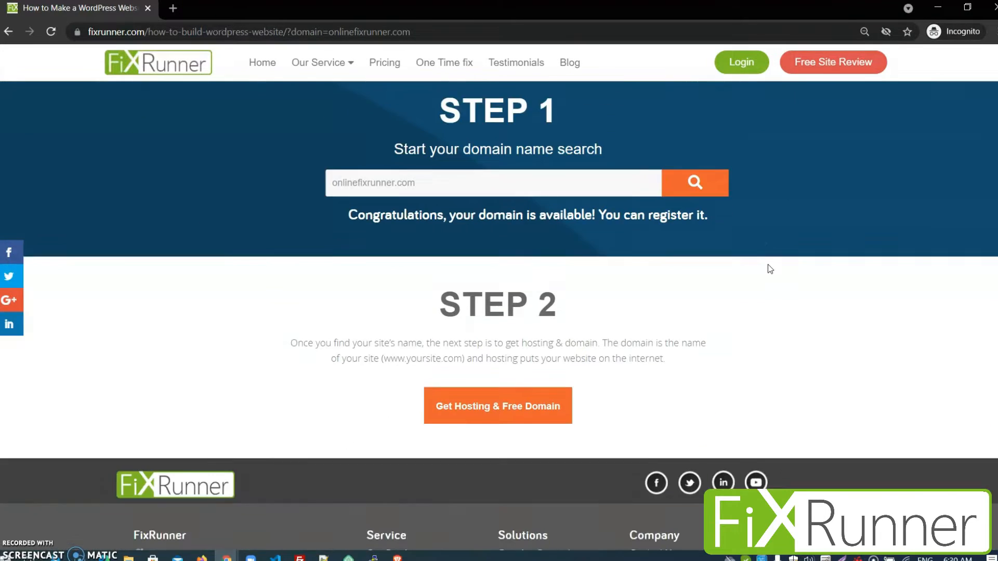
pyautogui.click(512, 375)
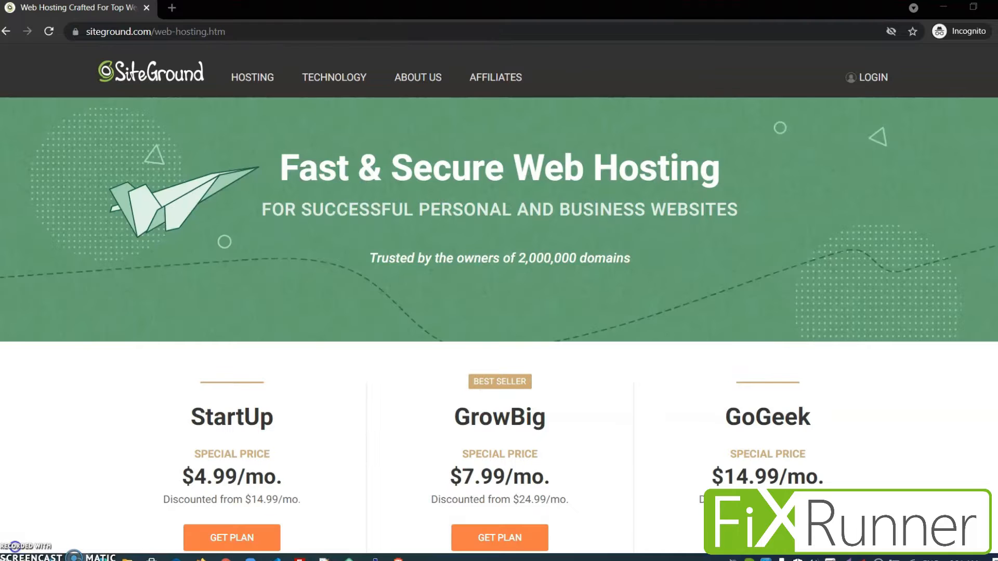
# Compare the features and prices of SiteGround's hosting plans and choose the StartUp plan.
pyautogui.scroll(-1, 499, 298)
pyautogui.scroll(-3, 499, 298)
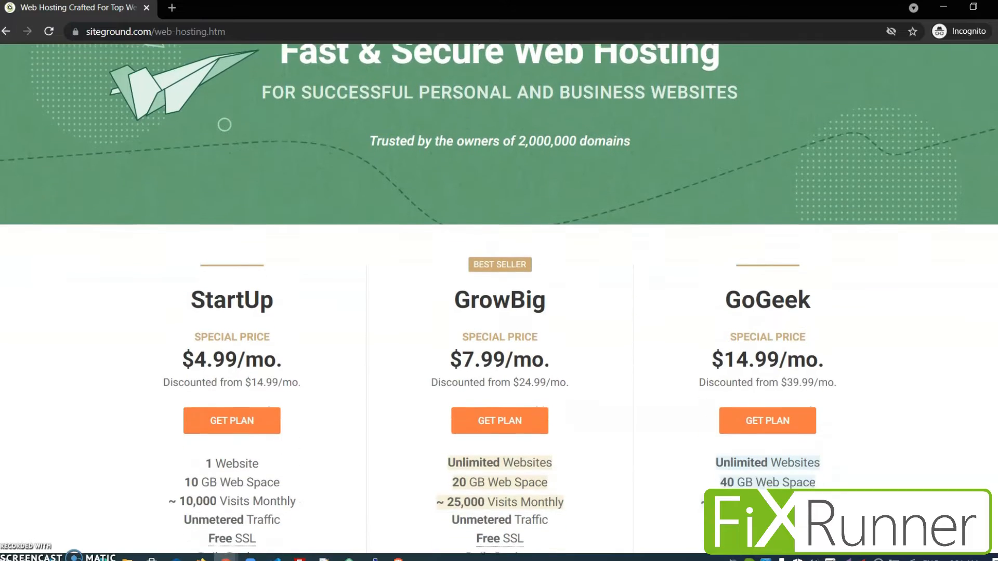
pyautogui.scroll(-3, 499, 298)
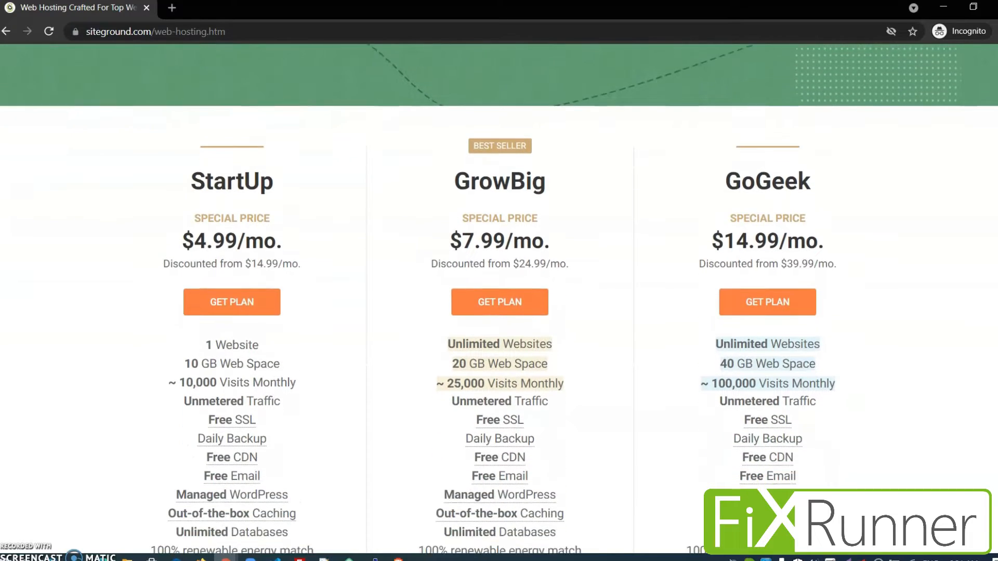
pyautogui.scroll(-1, 499, 298)
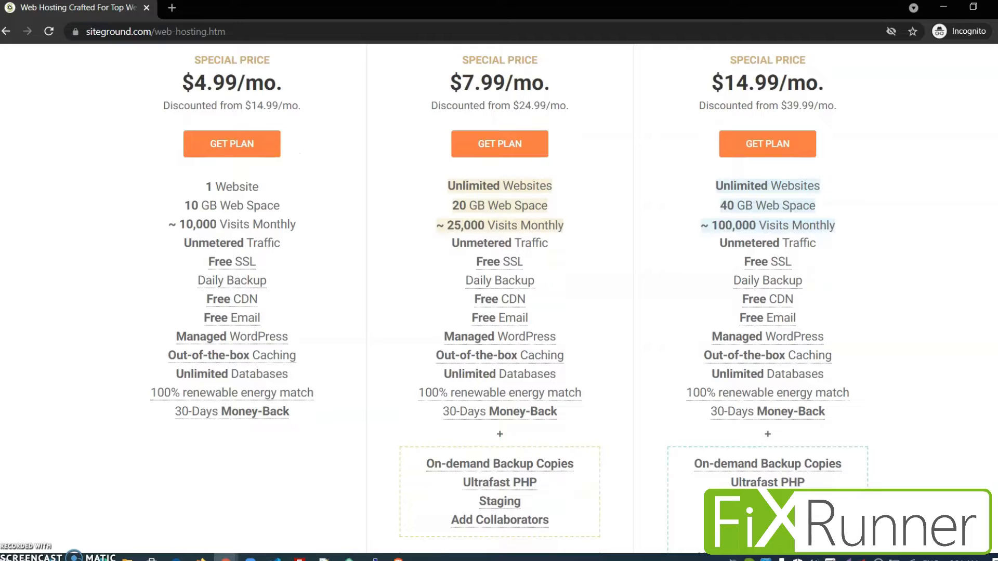
pyautogui.scroll(3, 499, 298)
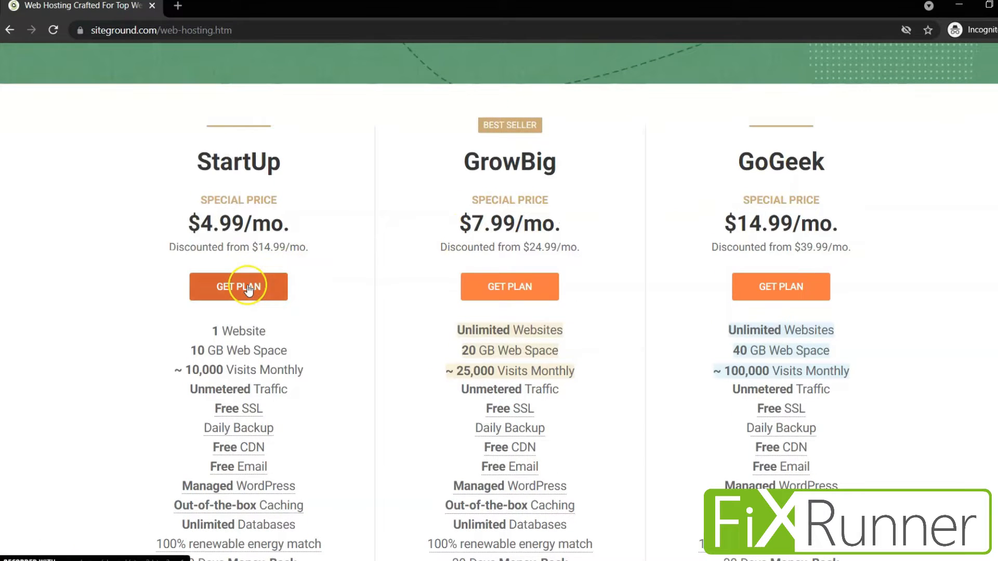
pyautogui.click(247, 289)
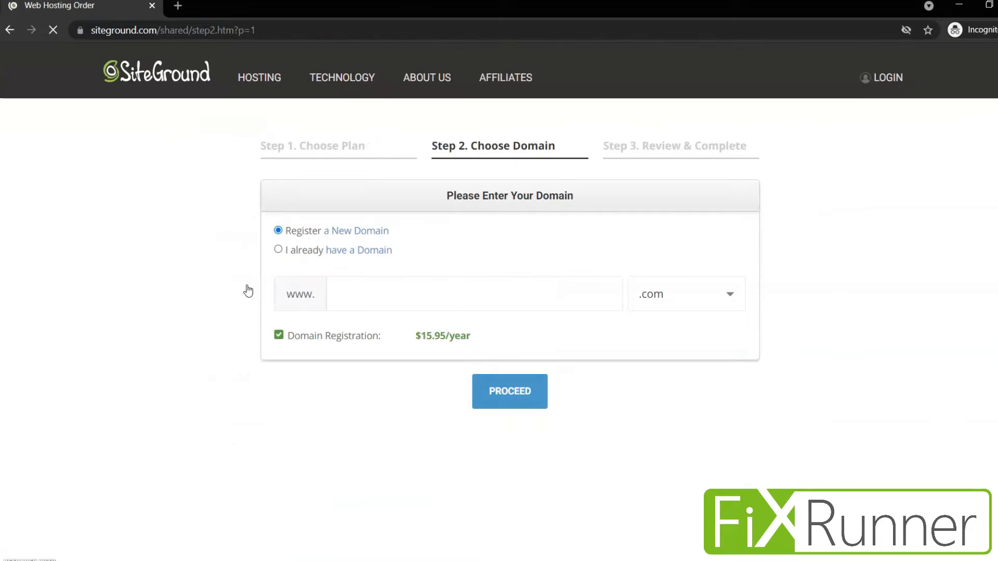
# Enter onlinefixrunner with the .com extension as the new domain to register and continue to the order review.
pyautogui.click(322, 293)
pyautogui.click(410, 288)
pyautogui.write('onli')
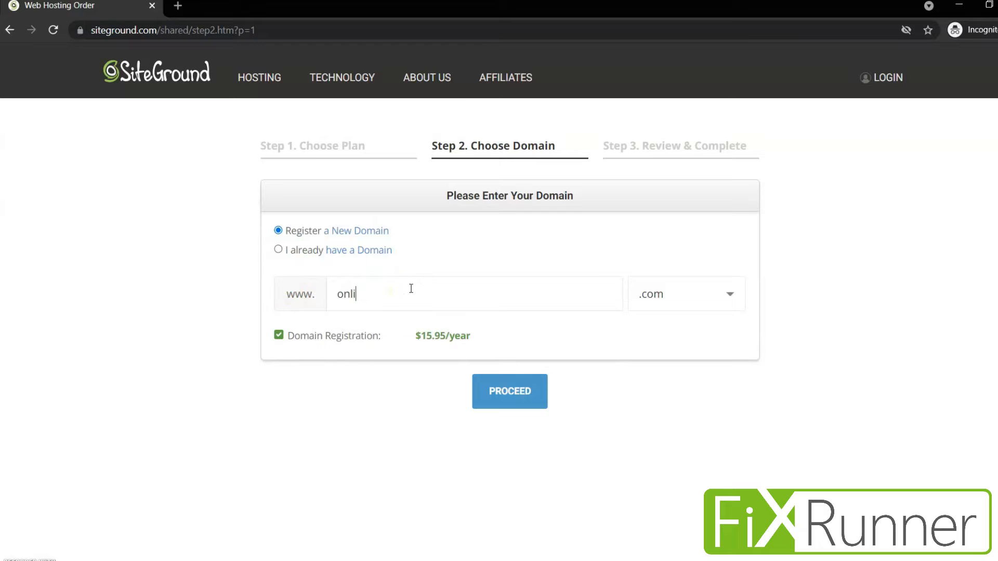
pyautogui.write('nefixrunner')
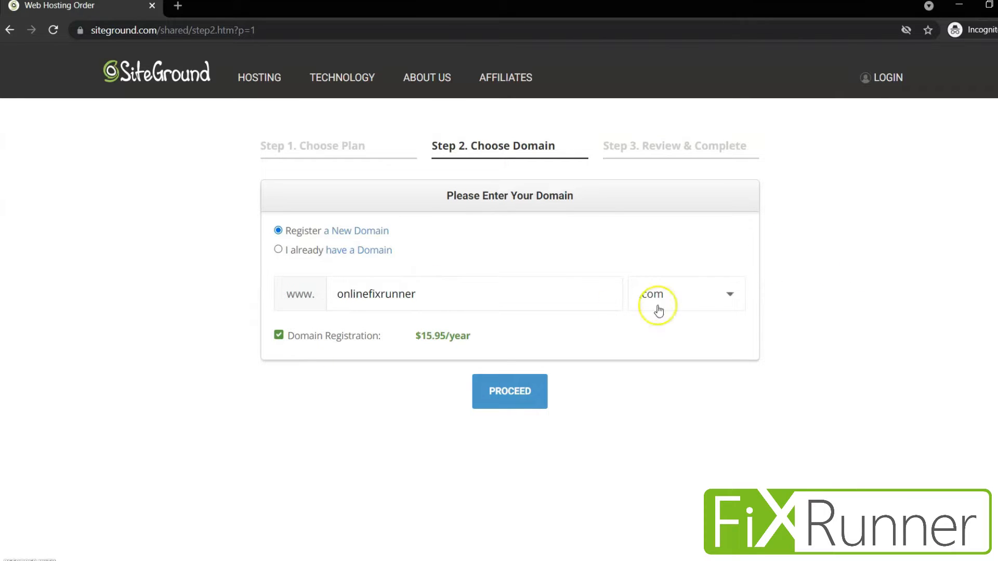
pyautogui.click(514, 395)
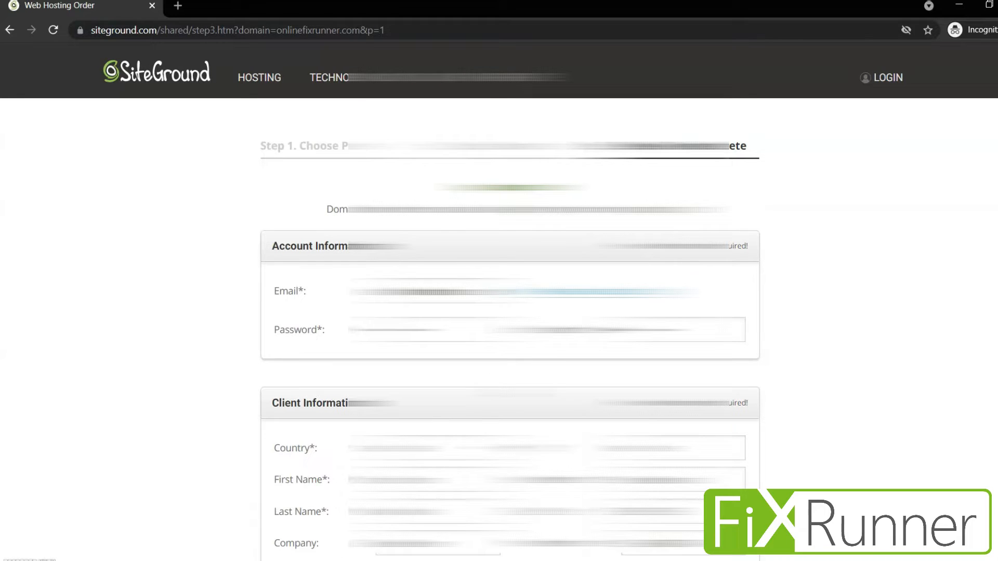
# Set the hosting period to 1 month in the order's purchase information.
pyautogui.scroll(-2, 499, 302)
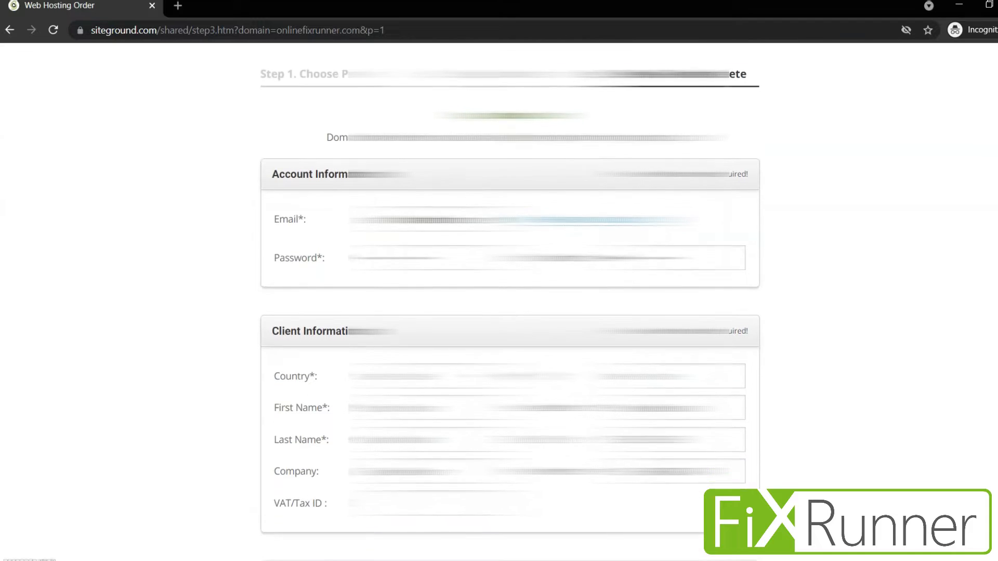
pyautogui.scroll(-1, 499, 301)
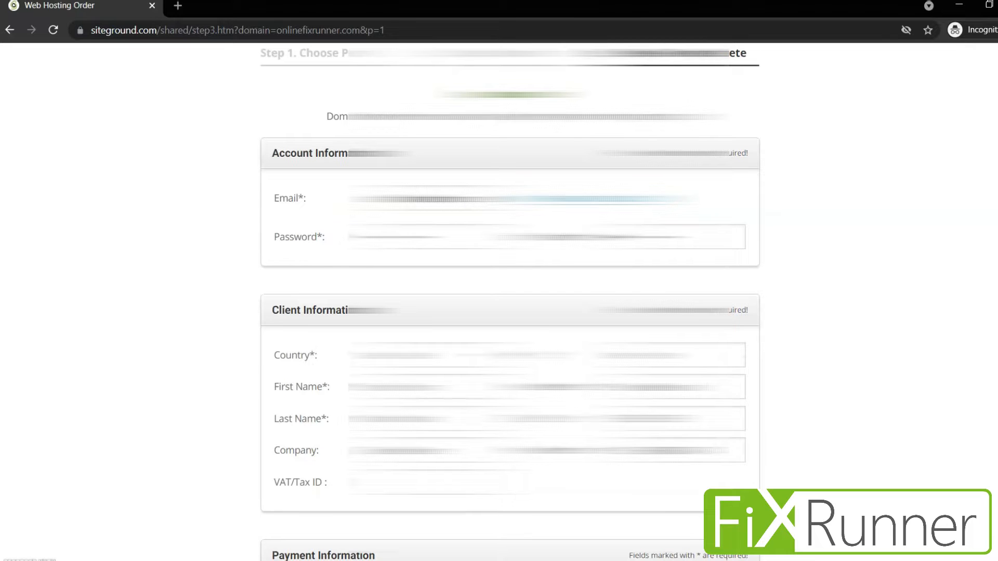
pyautogui.scroll(-3, 499, 301)
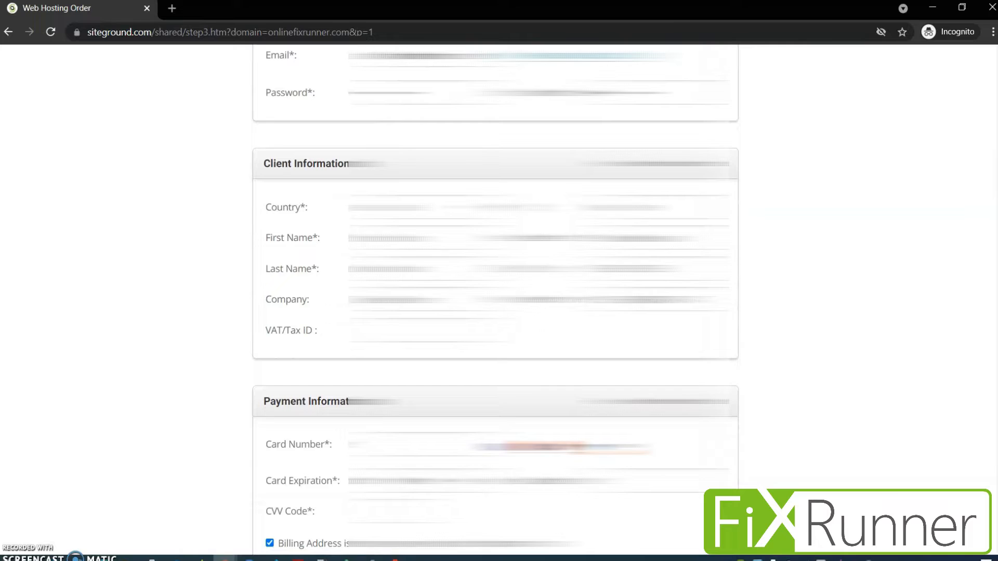
pyautogui.scroll(-3, 494, 299)
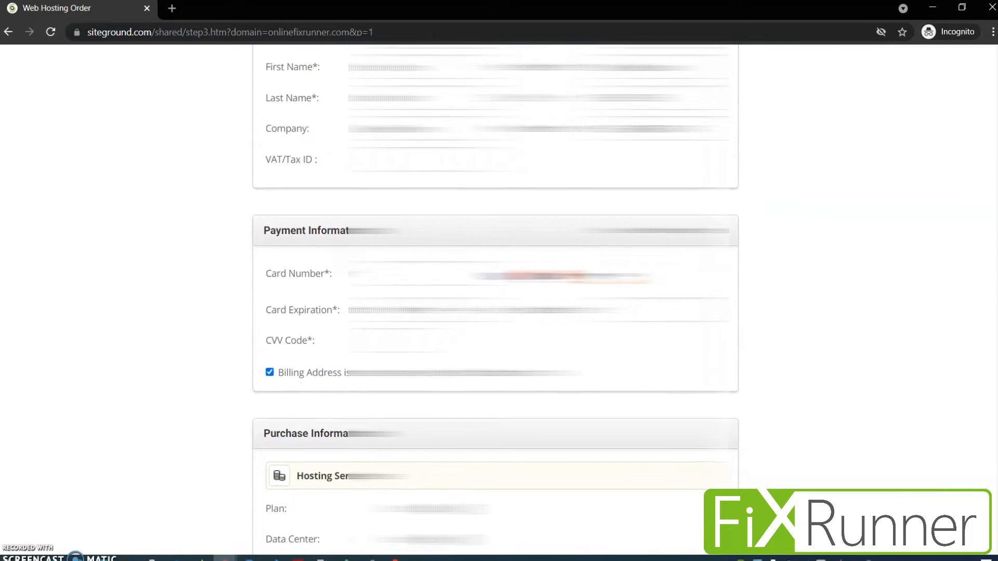
pyautogui.scroll(-3, 495, 299)
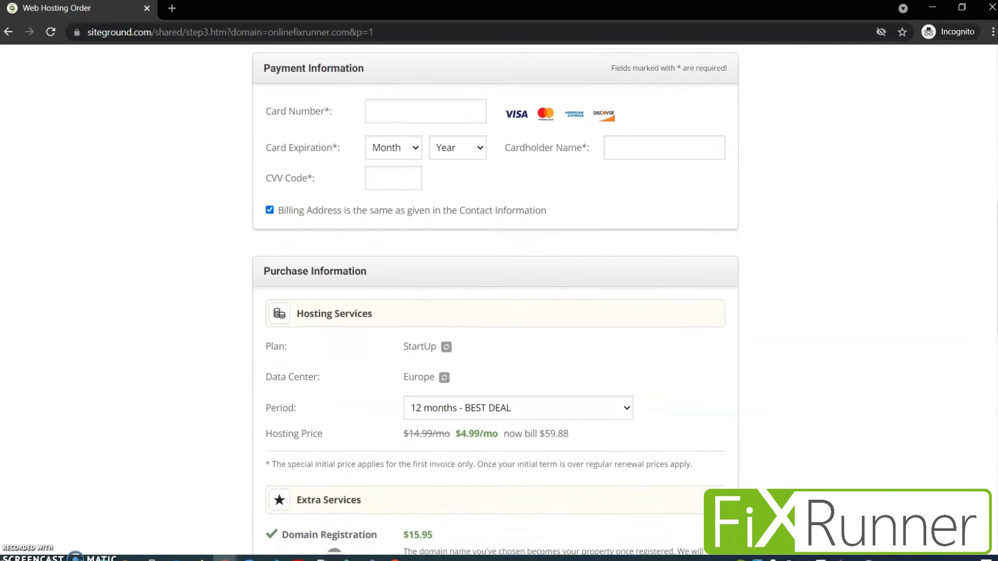
pyautogui.scroll(-3, 494, 299)
pyautogui.scroll(-2, 494, 299)
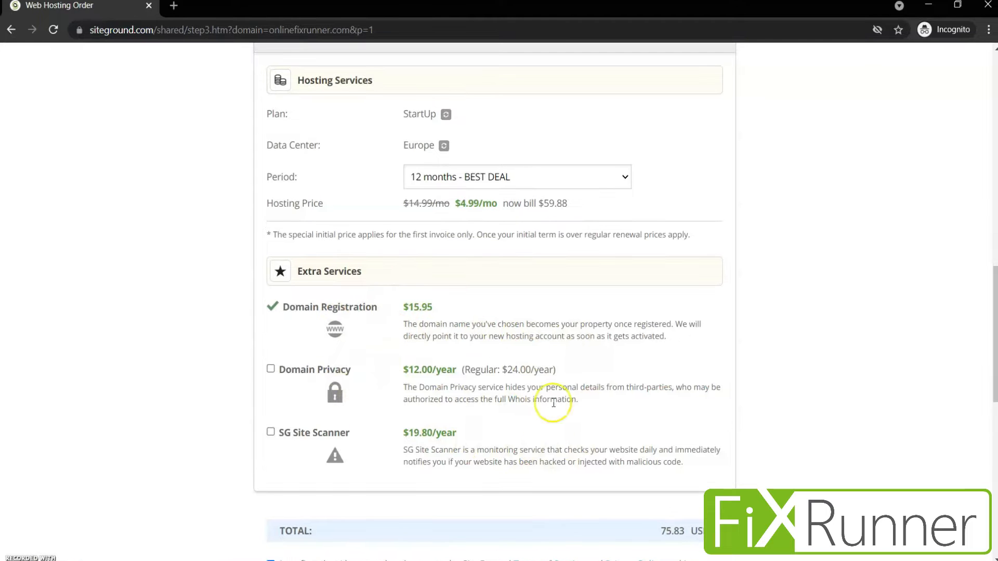
pyautogui.click(556, 176)
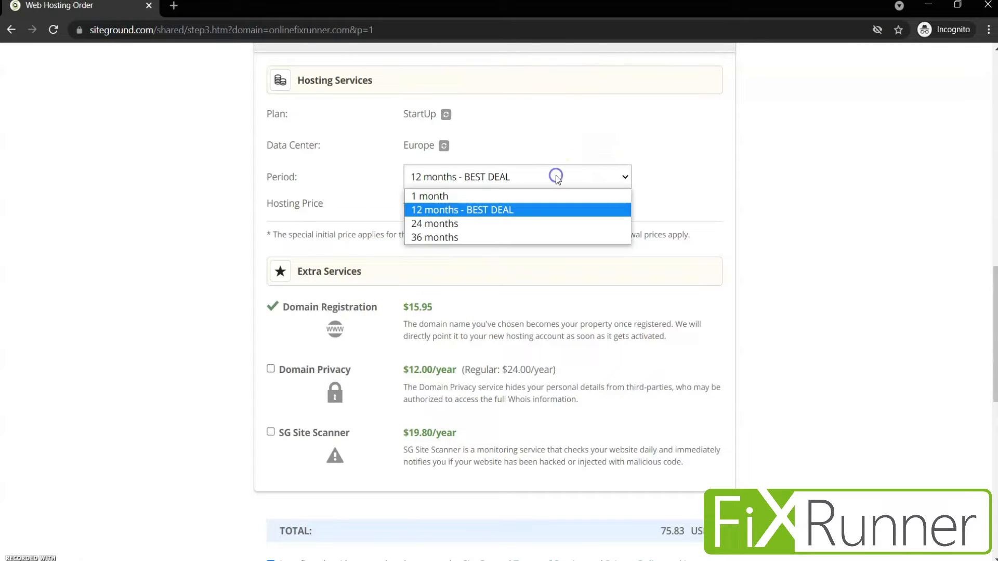
pyautogui.click(431, 198)
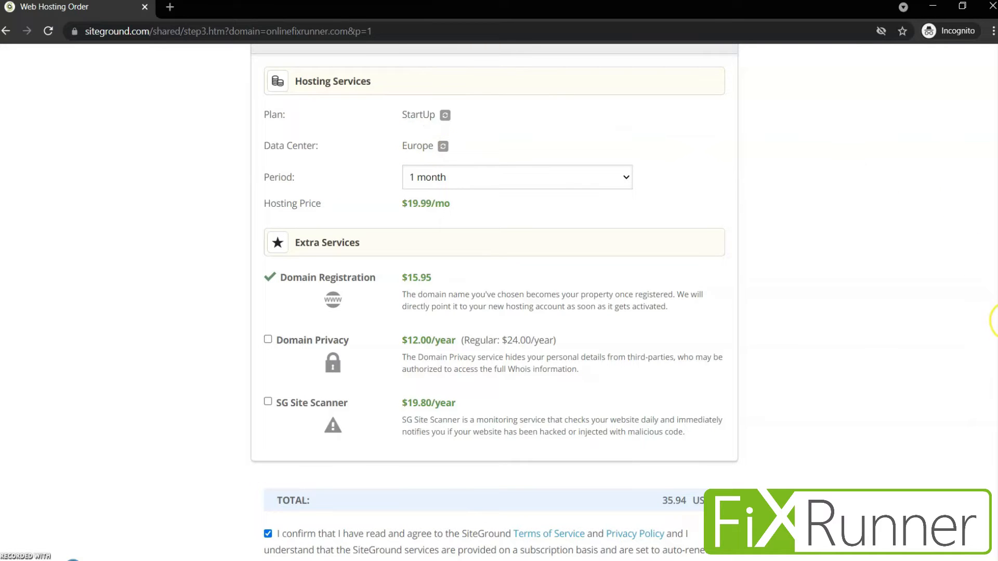
# Agree to SiteGround's Terms of Service and Privacy Policy and pay for the order without Domain Privacy or SG Site Scanner.
pyautogui.moveTo(995, 284)
pyautogui.mouseDown()
pyautogui.moveTo(994, 273)
pyautogui.moveTo(993, 298)
pyautogui.mouseUp()
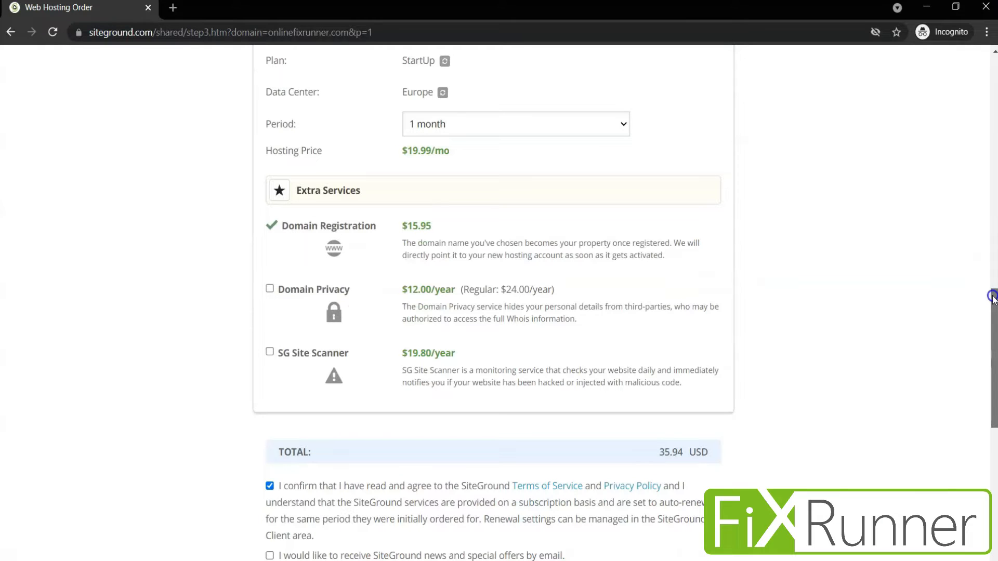
pyautogui.moveTo(992, 296); pyautogui.dragTo(992, 333)
pyautogui.click(267, 342)
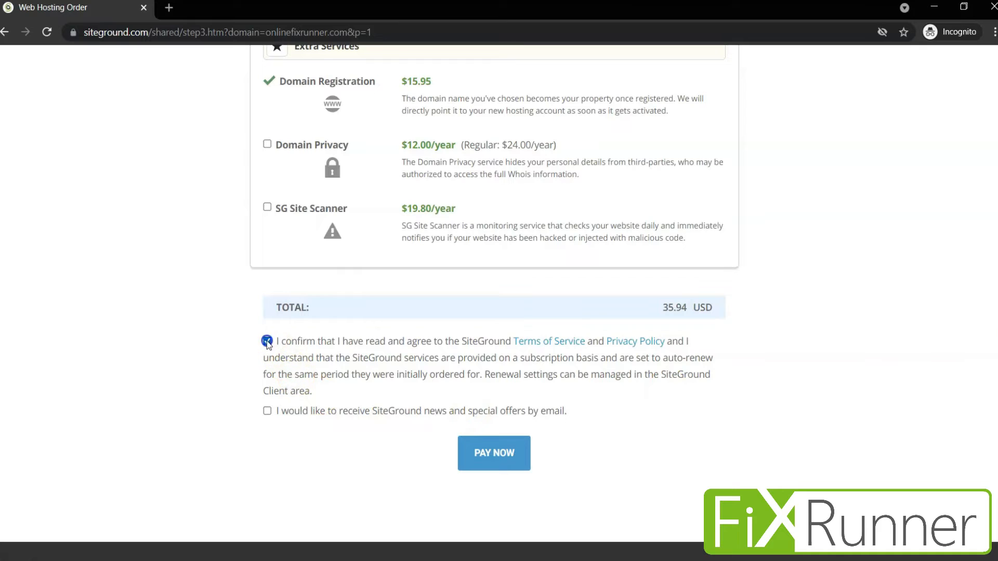
pyautogui.click(267, 342)
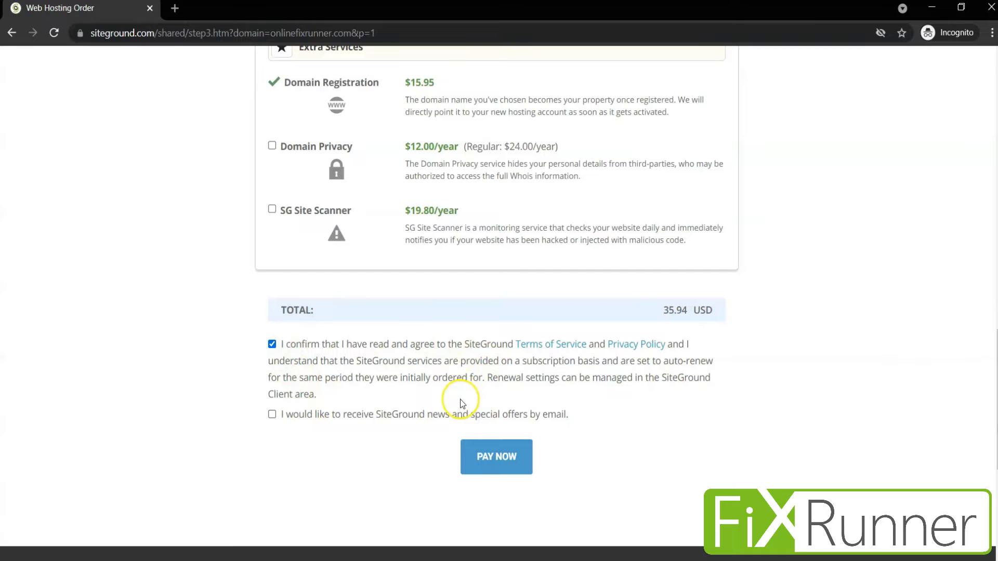
pyautogui.click(491, 459)
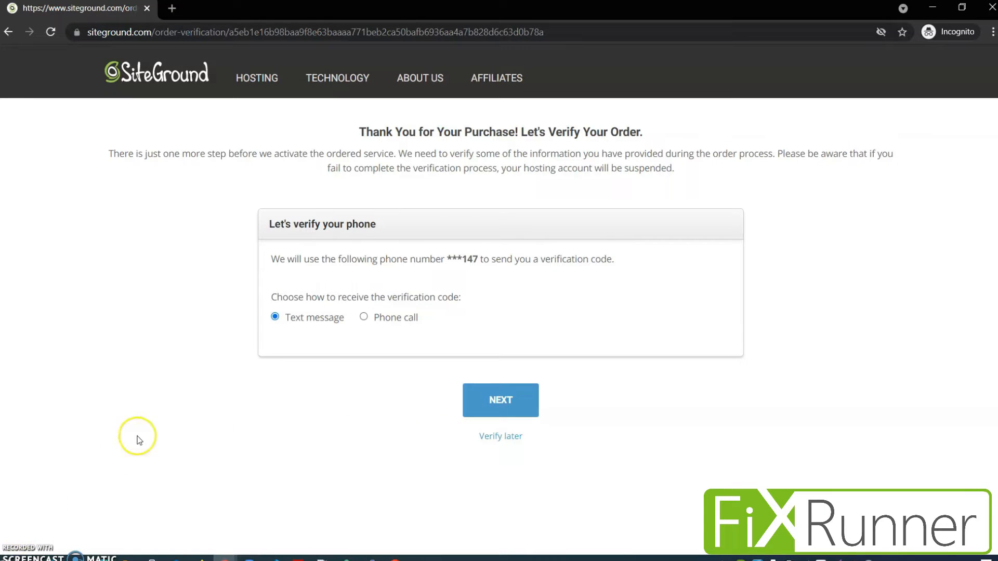
# Verify the phone by requesting a text message and entering the received verification code.
pyautogui.click(509, 399)
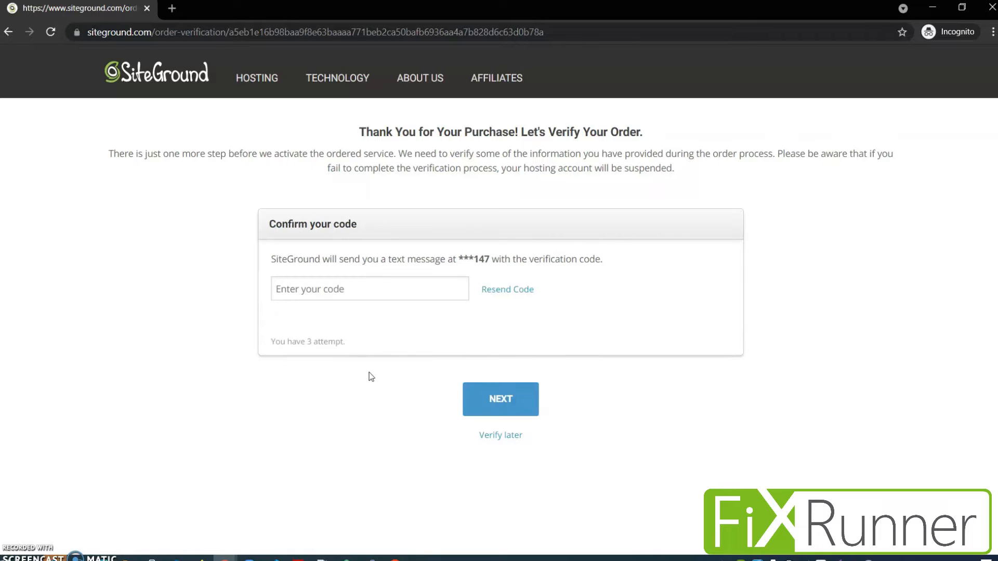
pyautogui.click(375, 292)
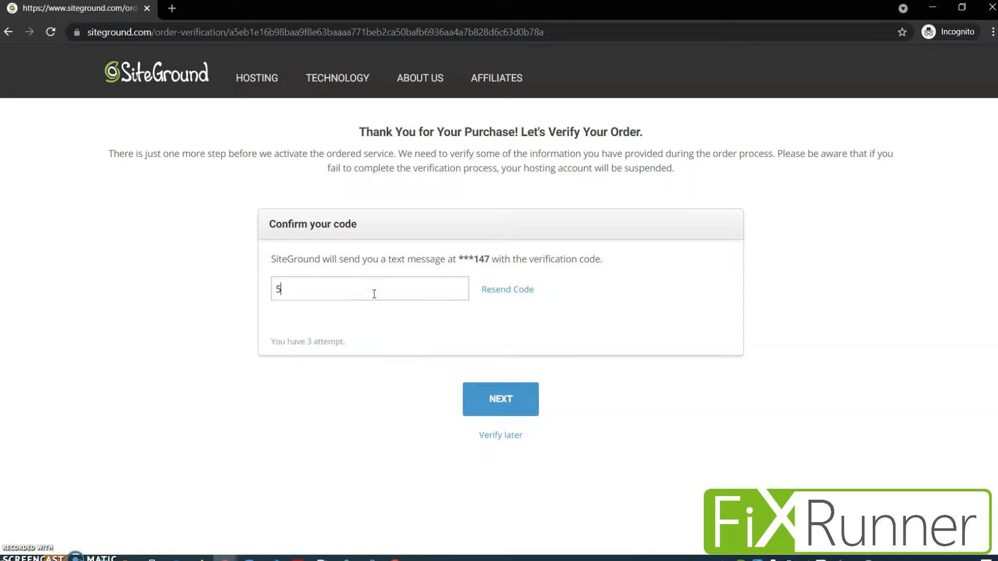
pyautogui.click(496, 399)
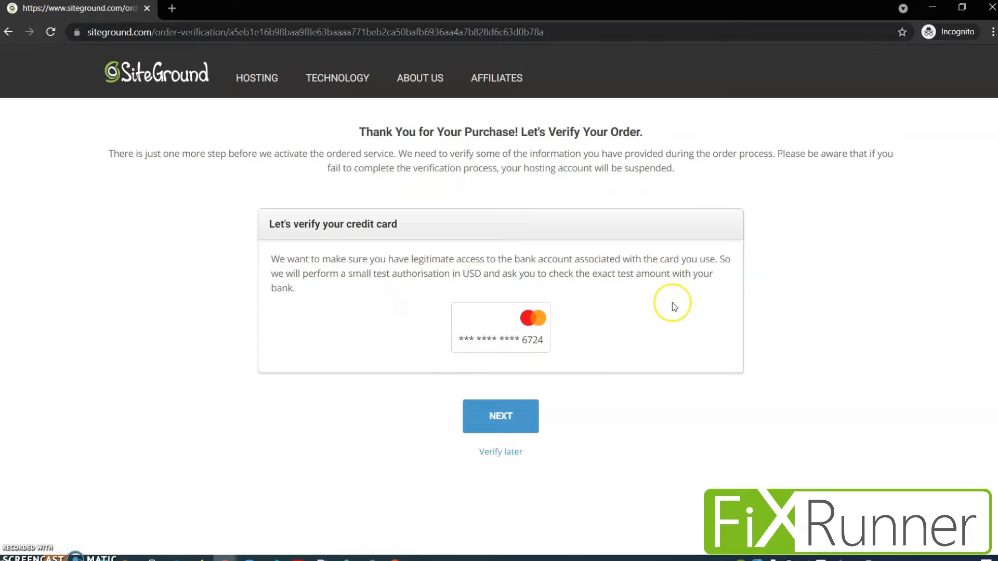
# Verify the credit card by requesting the test authorization and submitting the authorization amount.
pyautogui.click(501, 416)
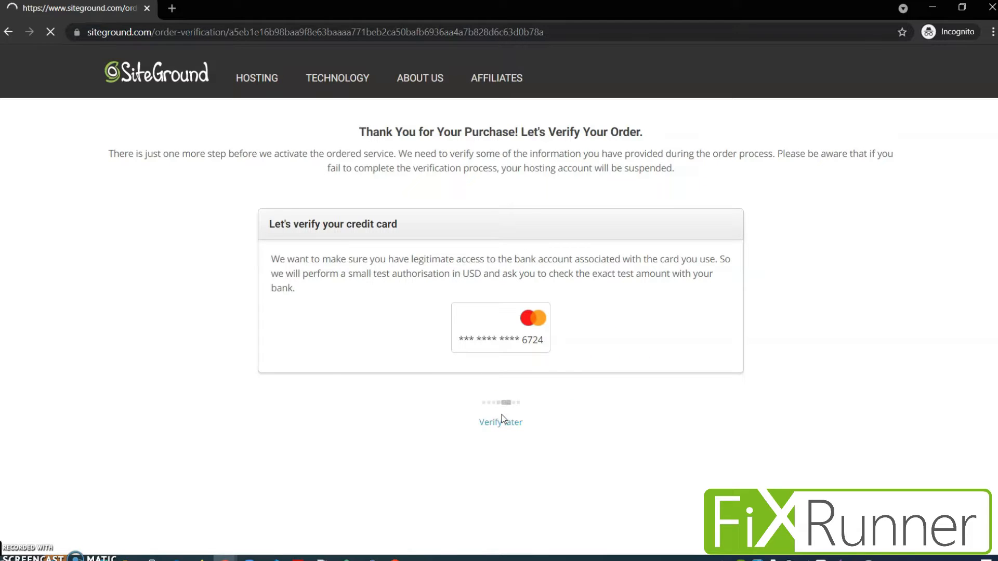
pyautogui.click(306, 308)
pyautogui.rightClick(313, 306)
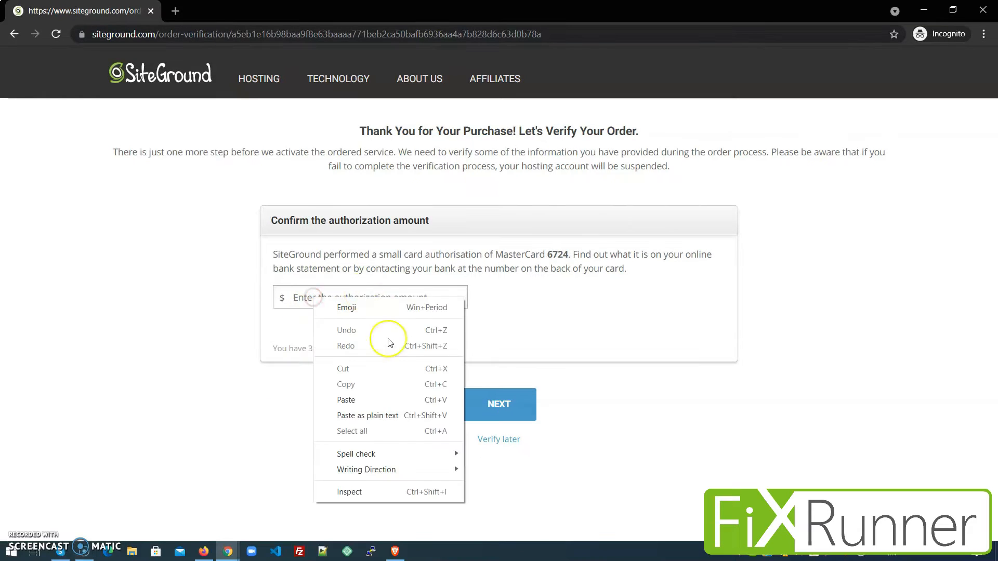
pyautogui.click(383, 414)
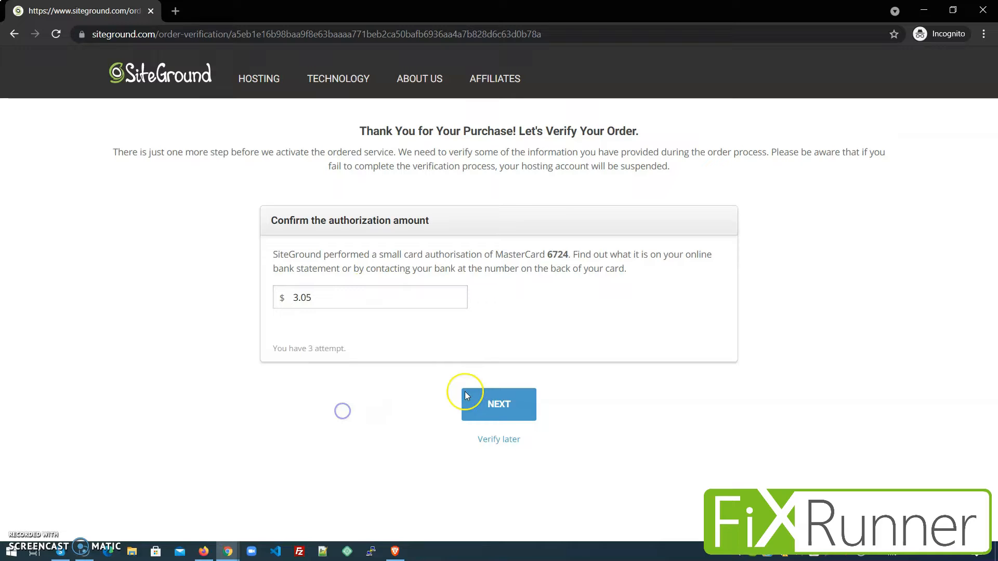
pyautogui.click(513, 404)
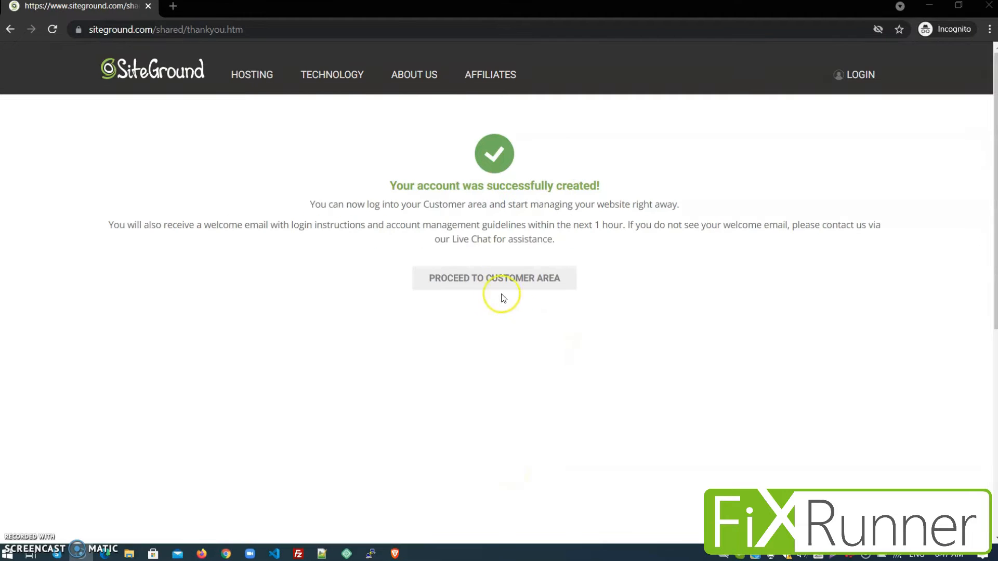
# Proceed to the customer area and start the site setup as a new website with WordPress as its application.
pyautogui.click(495, 281)
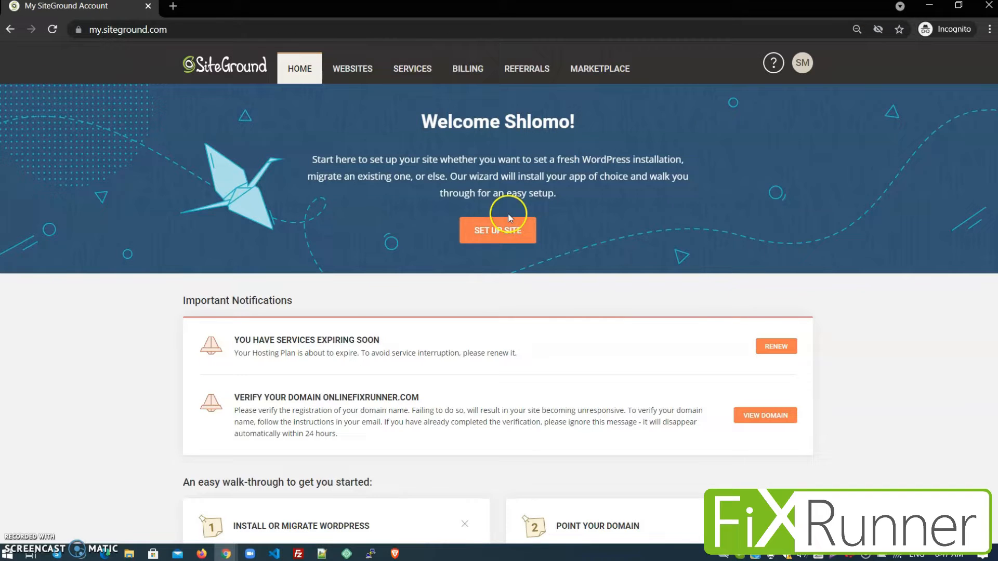
pyautogui.click(496, 231)
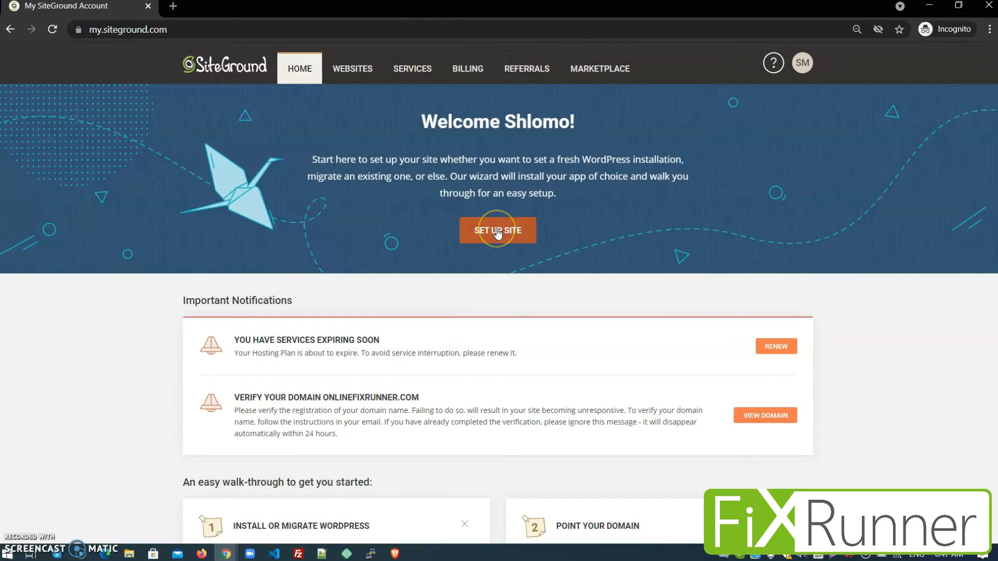
pyautogui.click(497, 234)
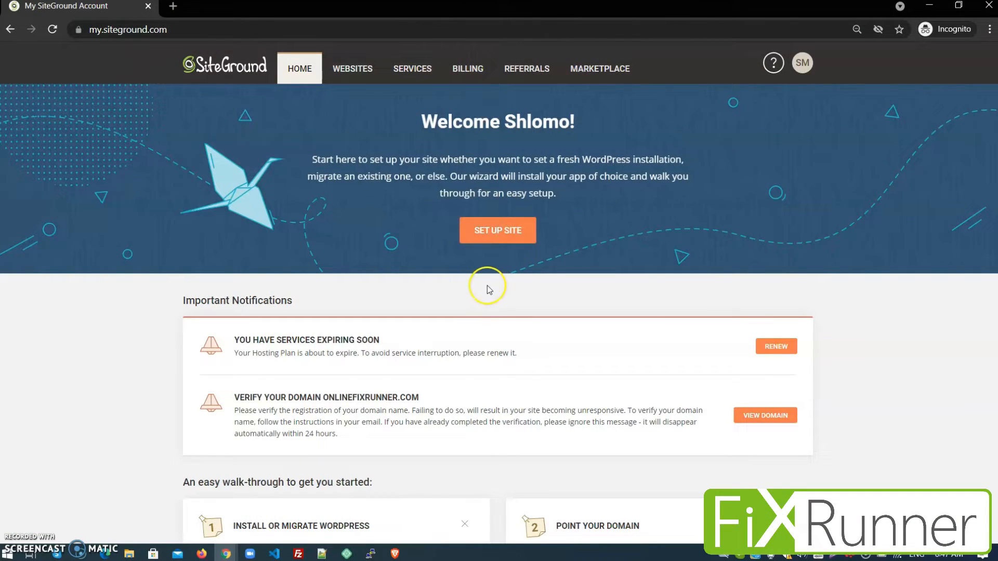
pyautogui.click(512, 234)
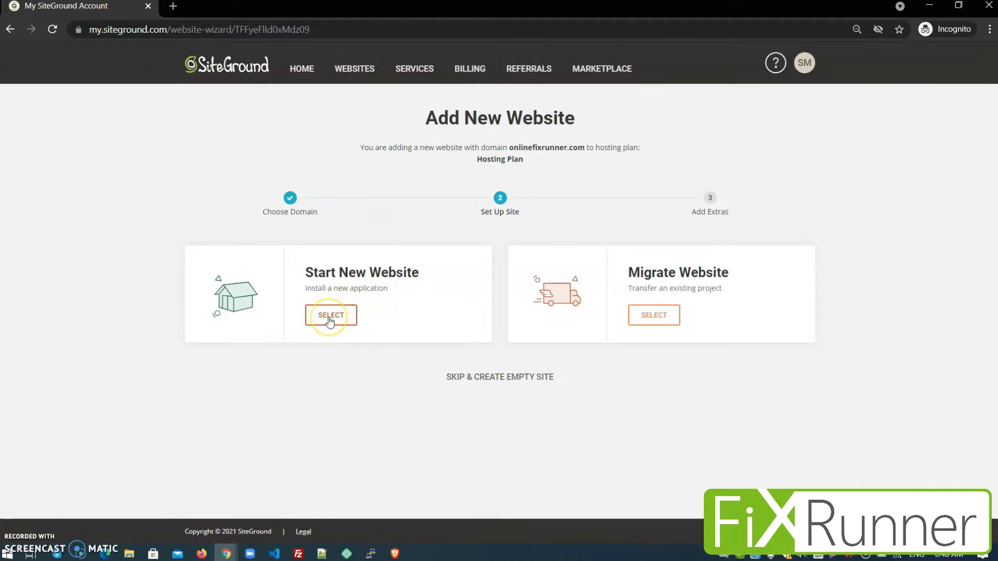
pyautogui.click(329, 318)
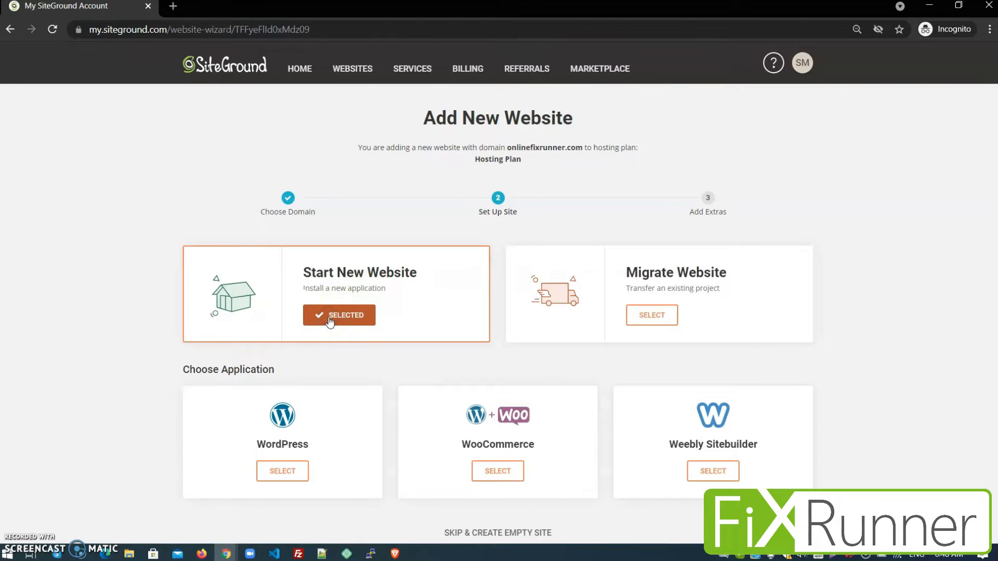
pyautogui.click(281, 471)
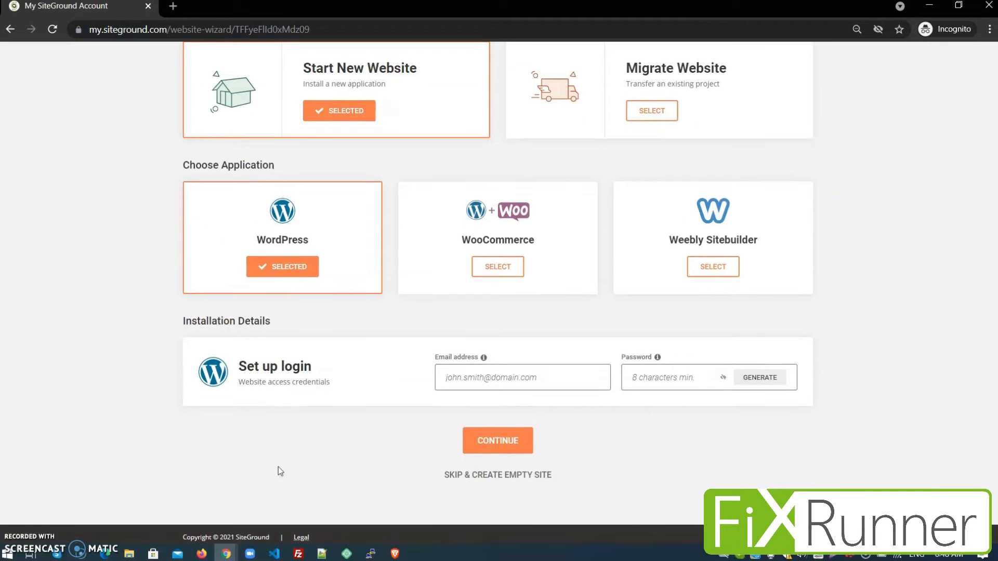
# Set up the WordPress login with the administrator's email address and a generated password, and continue to the extras.
pyautogui.click(552, 376)
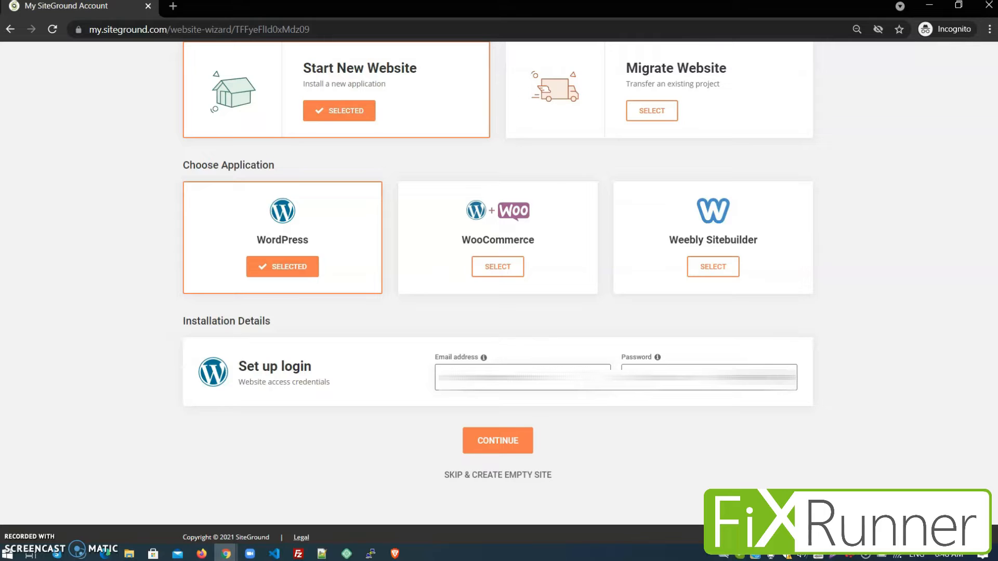
pyautogui.press('BackSpace')
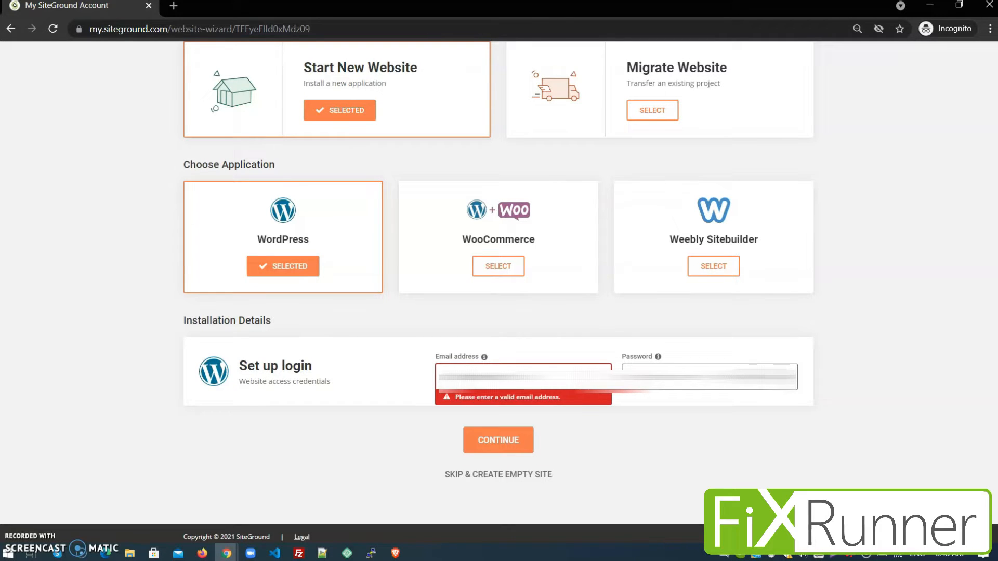
pyautogui.write('om')
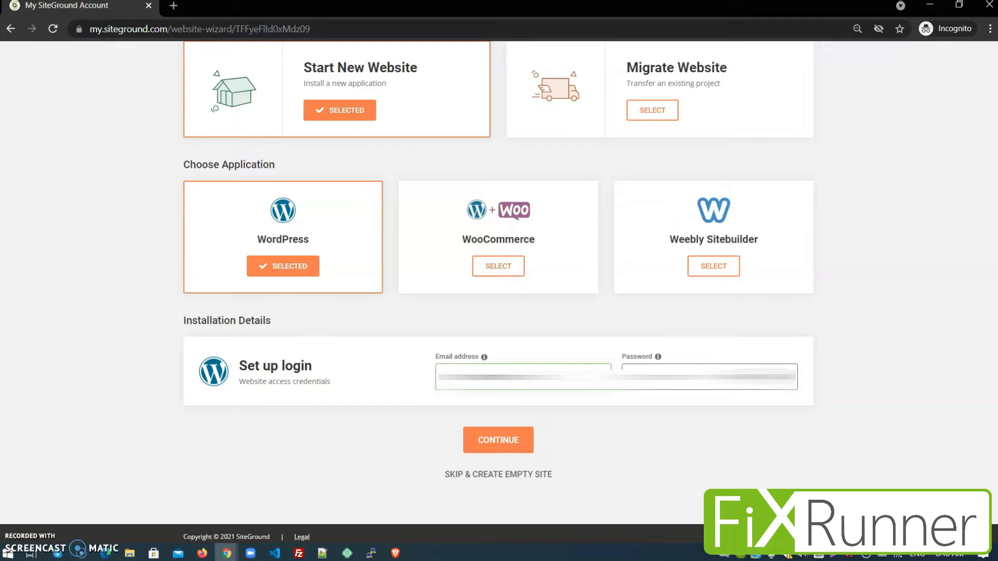
pyautogui.click(667, 369)
pyautogui.click(764, 376)
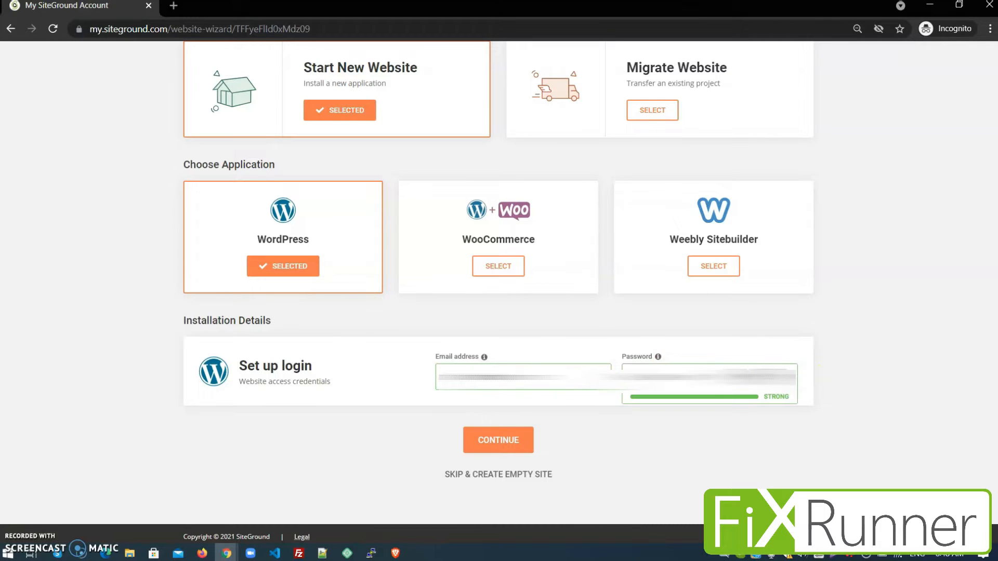
pyautogui.click(763, 375)
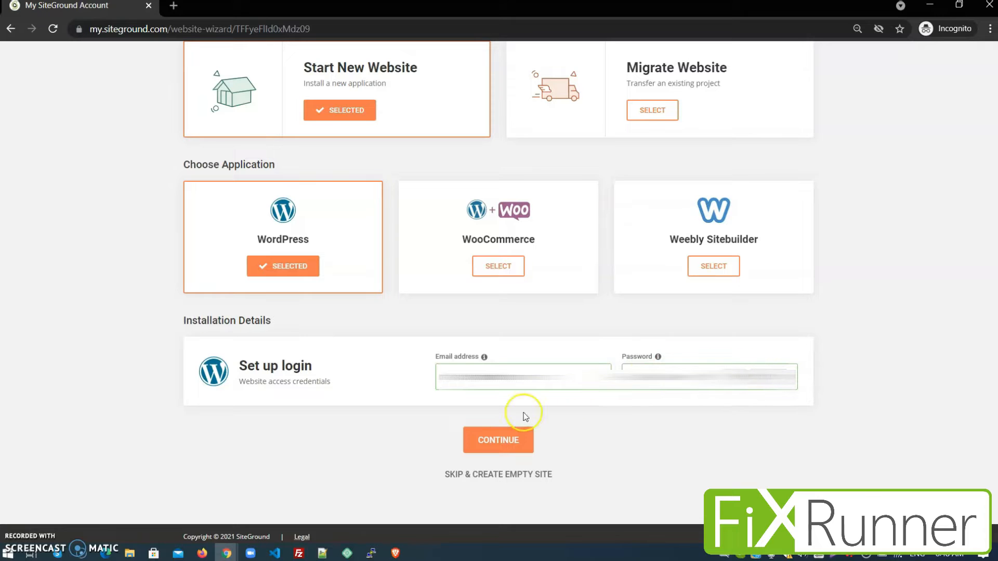
pyautogui.click(491, 442)
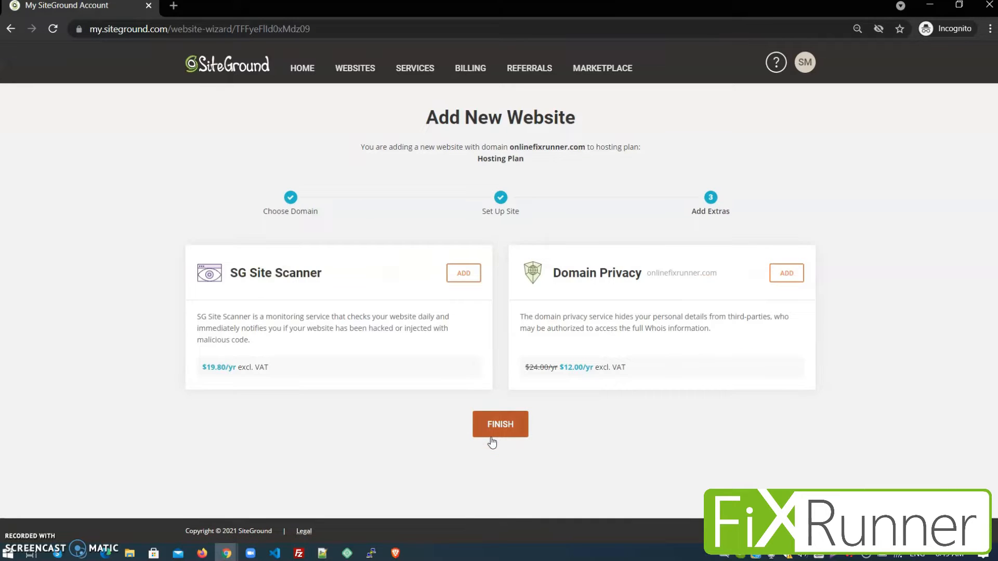
# Finish adding the website without any extras and open Site Tools to manage it.
pyautogui.click(501, 425)
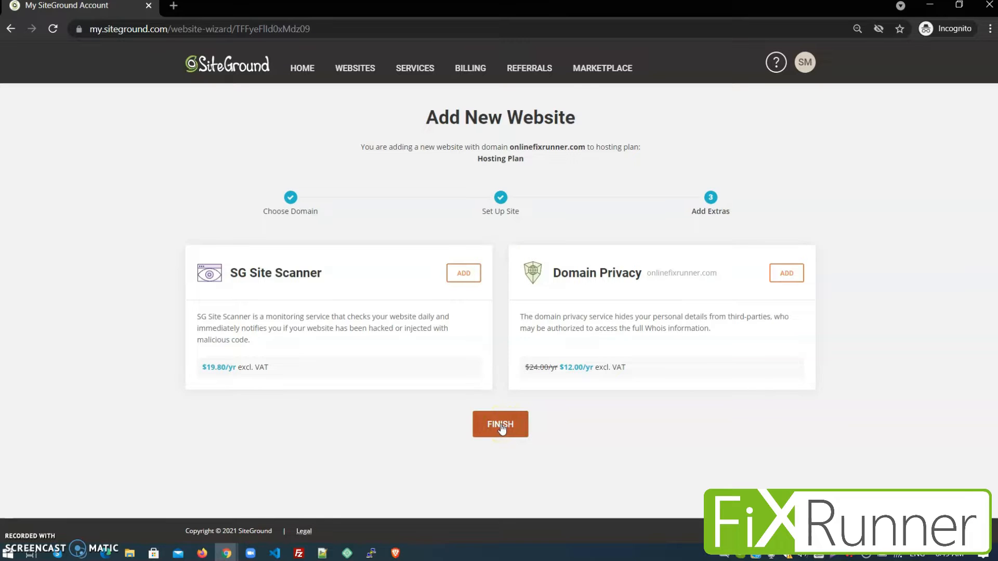
pyautogui.click(500, 425)
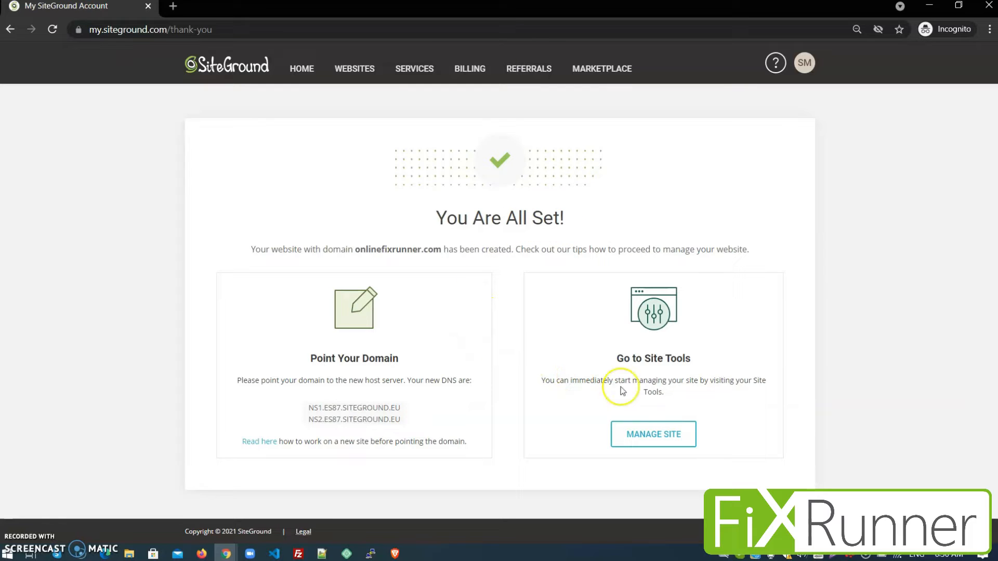
pyautogui.click(650, 437)
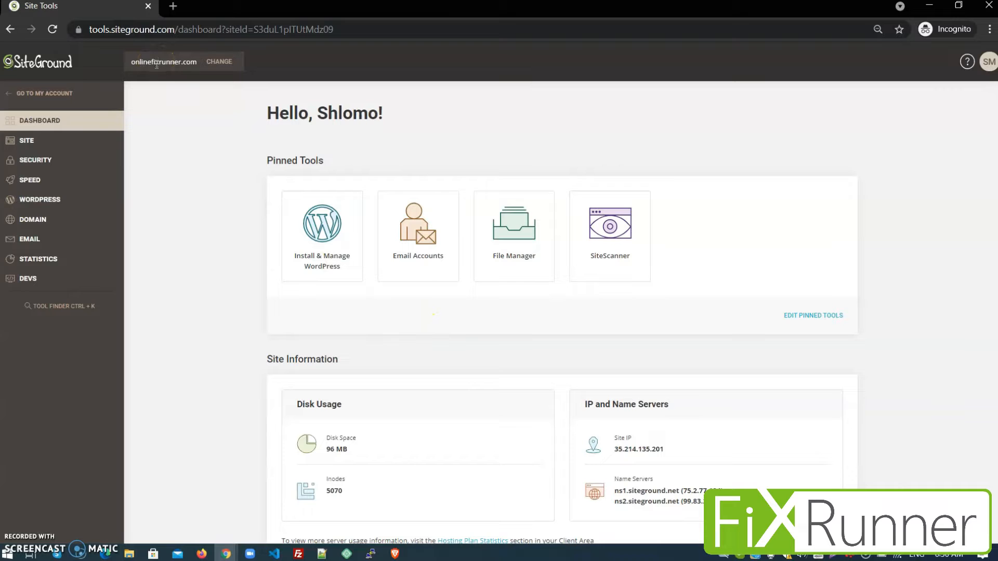
# Open the WordPress admin panel of the onlinefixrunner.com installation from the WordPress management section.
pyautogui.click(57, 206)
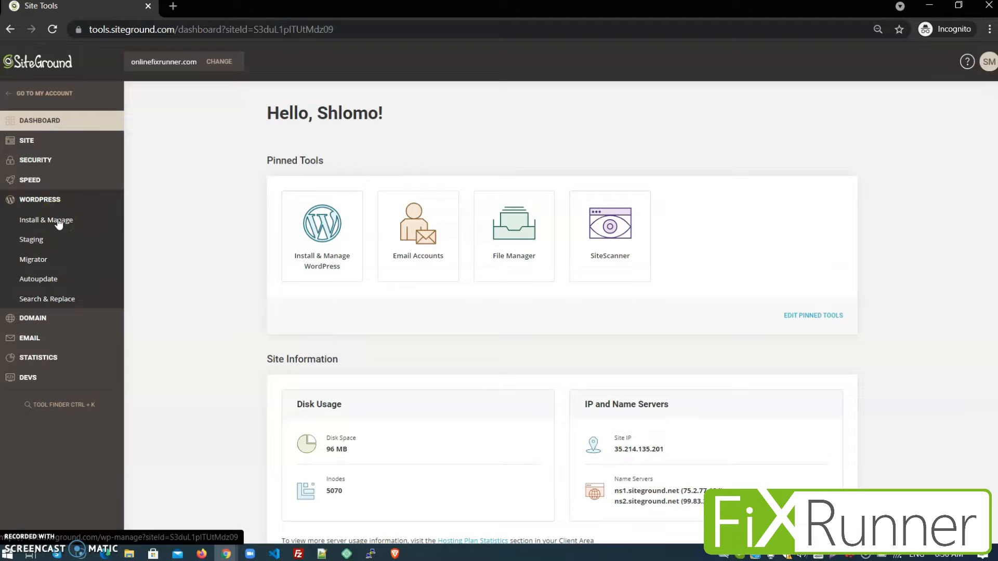
pyautogui.click(59, 222)
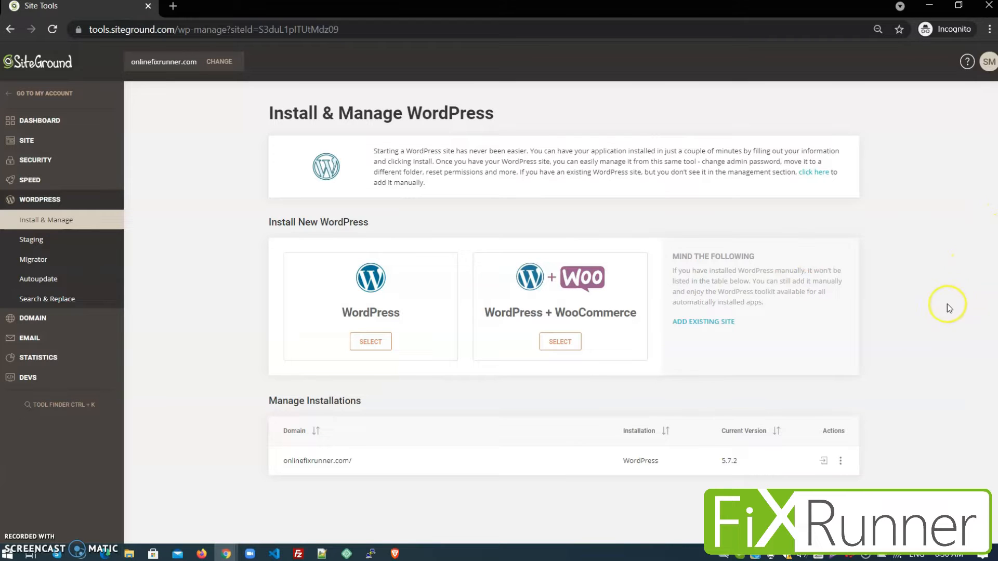
pyautogui.click(819, 462)
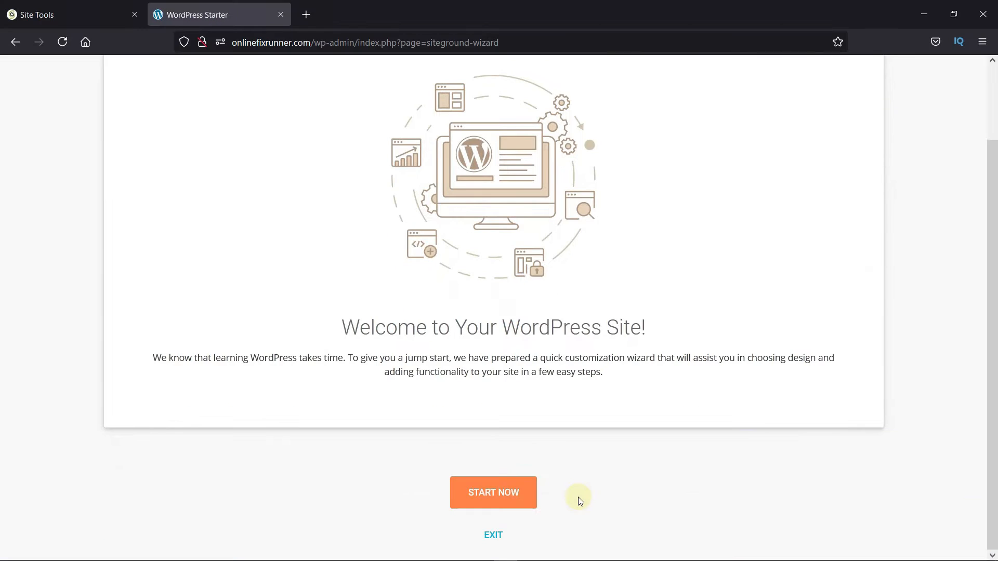
# Start the WordPress Starter wizard, look through the available theme designs, and return to the WordPress dashboard without selecting one.
pyautogui.click(493, 492)
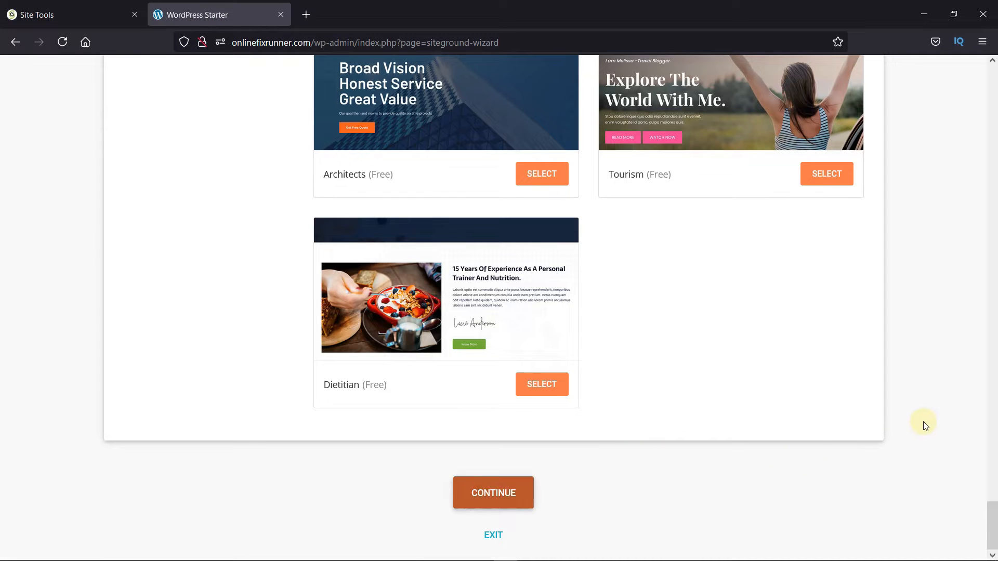
pyautogui.scroll(10, 923, 421)
pyautogui.scroll(15, 924, 423)
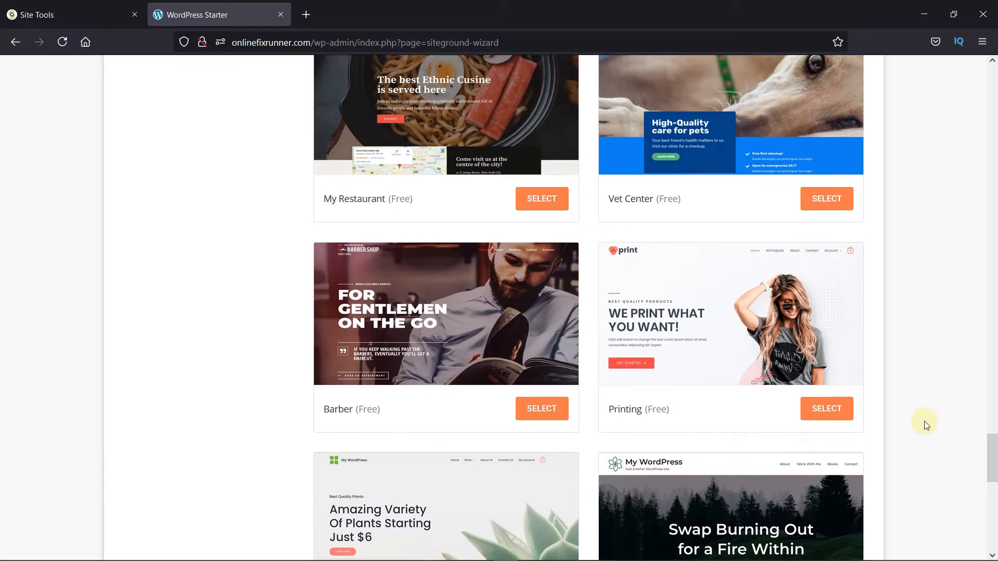
pyautogui.scroll(7, 924, 424)
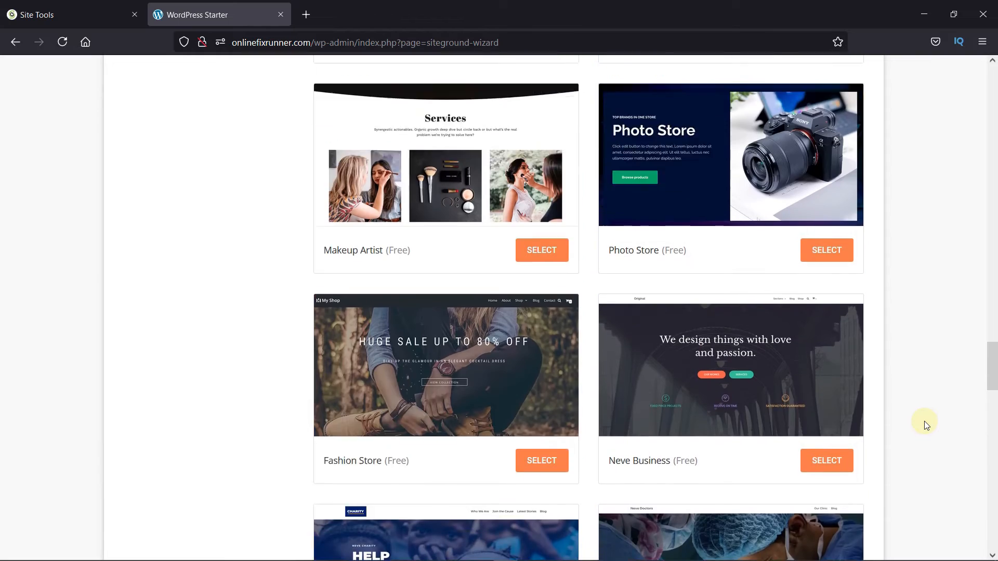
pyautogui.scroll(20, 924, 424)
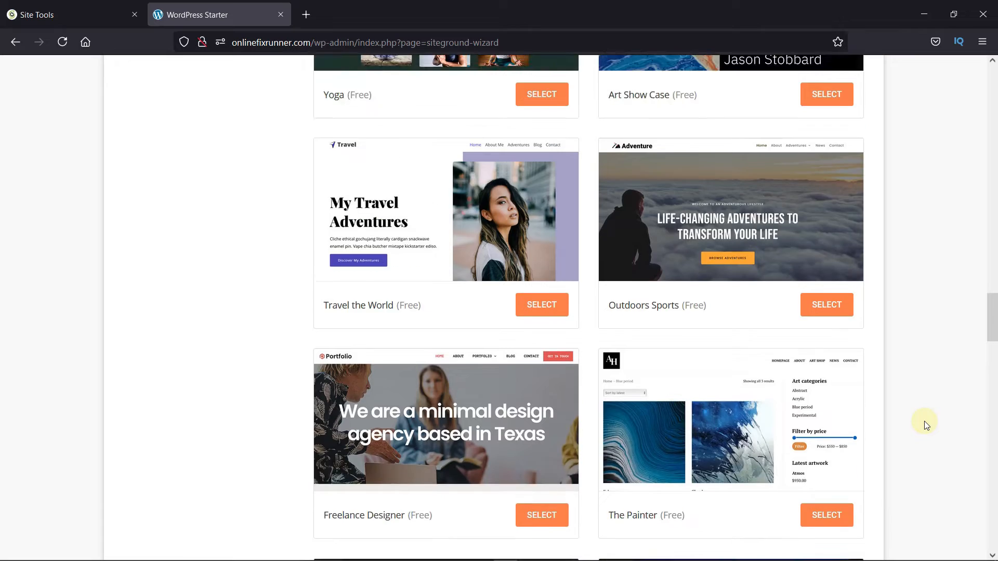
pyautogui.scroll(20, 924, 425)
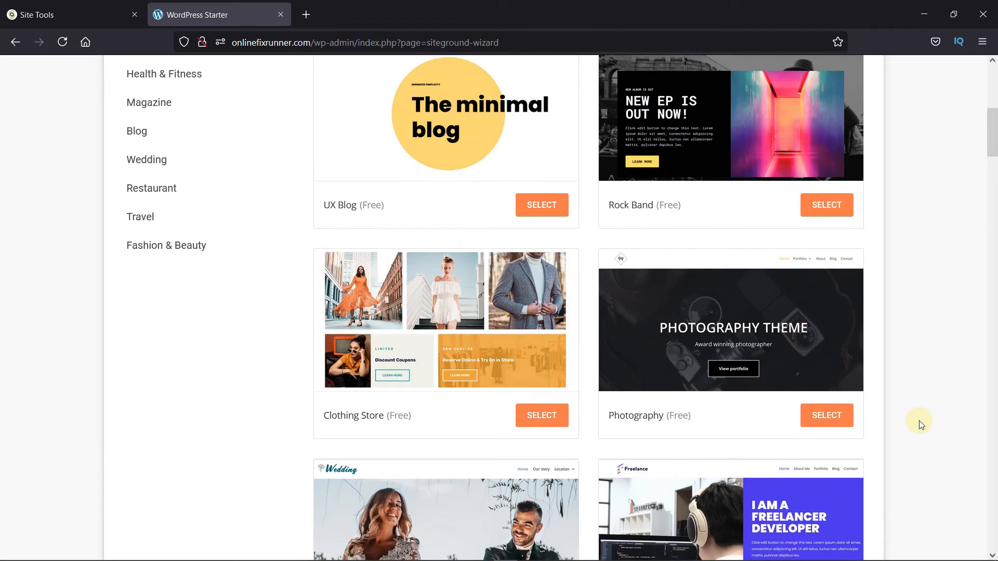
pyautogui.scroll(2, 919, 426)
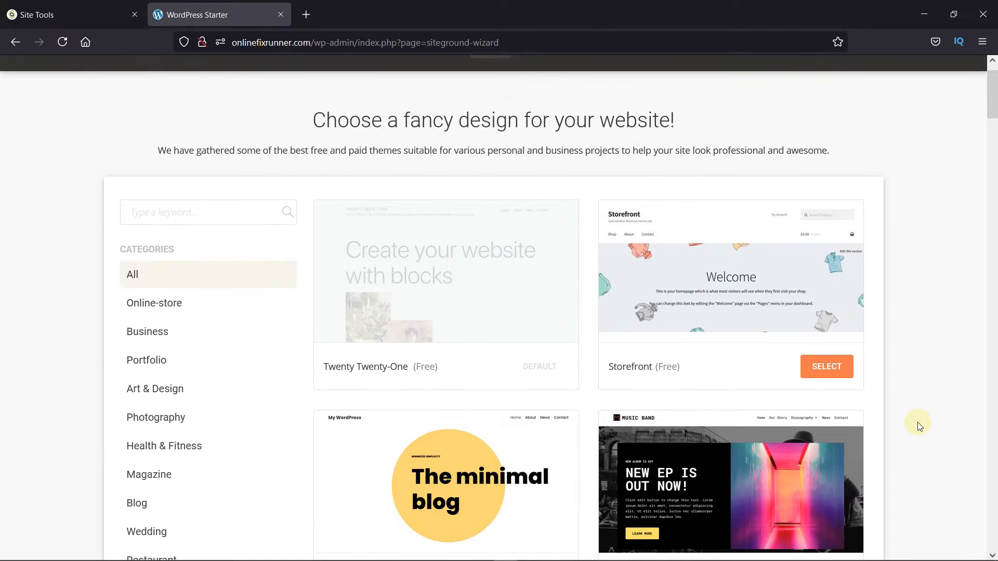
pyautogui.scroll(1, 920, 426)
pyautogui.click(11, 43)
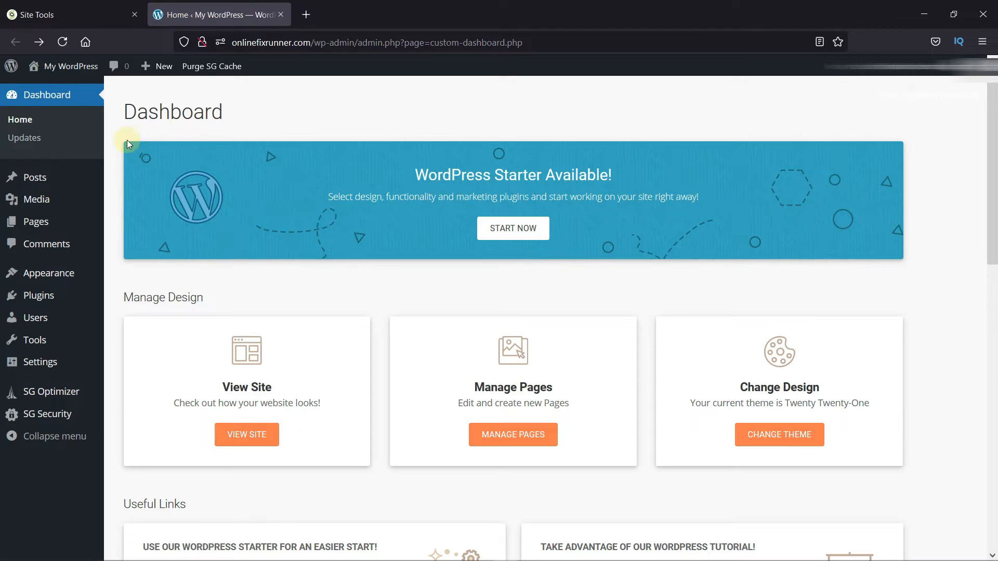
# Open the site's front end in a separate tab and inspect the connection security information for onlinefixrunner.com.
pyautogui.middleClick(61, 86)
pyautogui.click(364, 14)
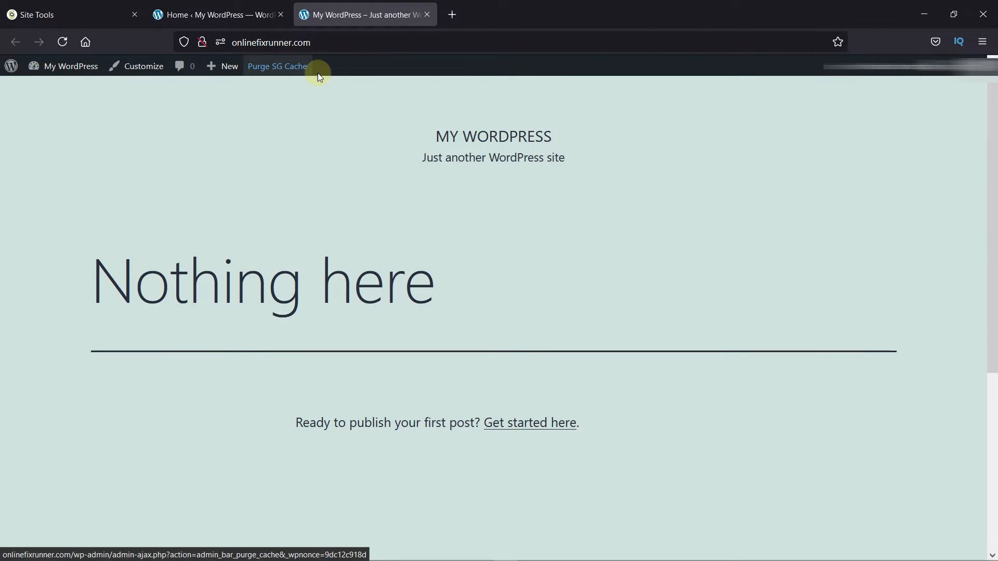
pyautogui.click(203, 43)
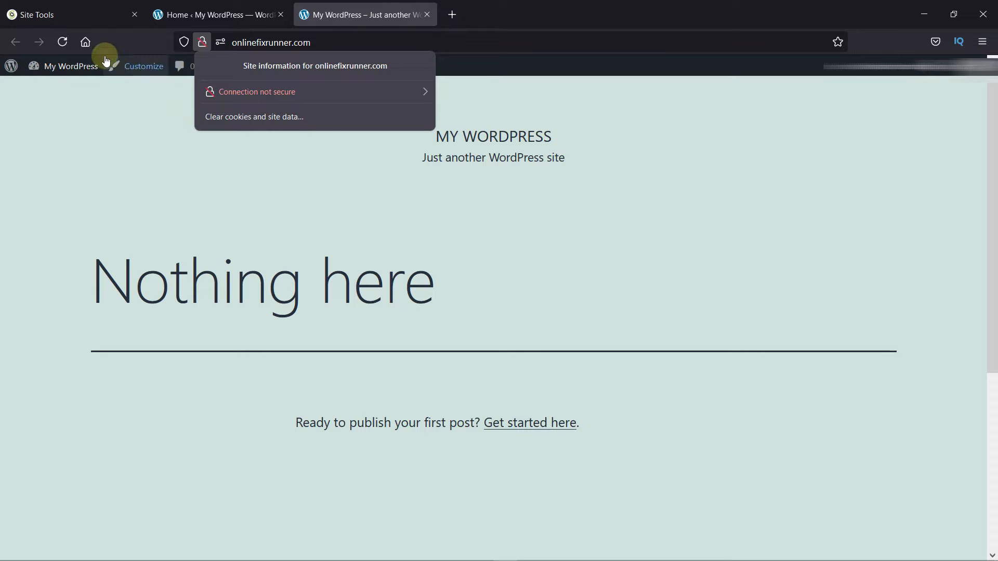
# Install a Let's Encrypt Wildcard SSL certificate for onlinefixrunner.com with the SSL Manager in SiteGround Site Tools.
pyautogui.click(87, 18)
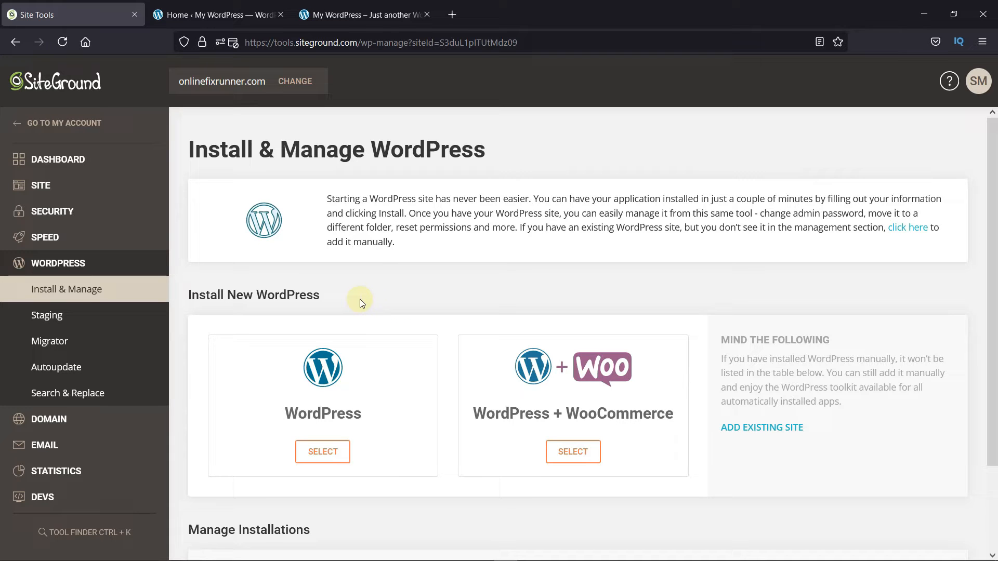
pyautogui.click(74, 217)
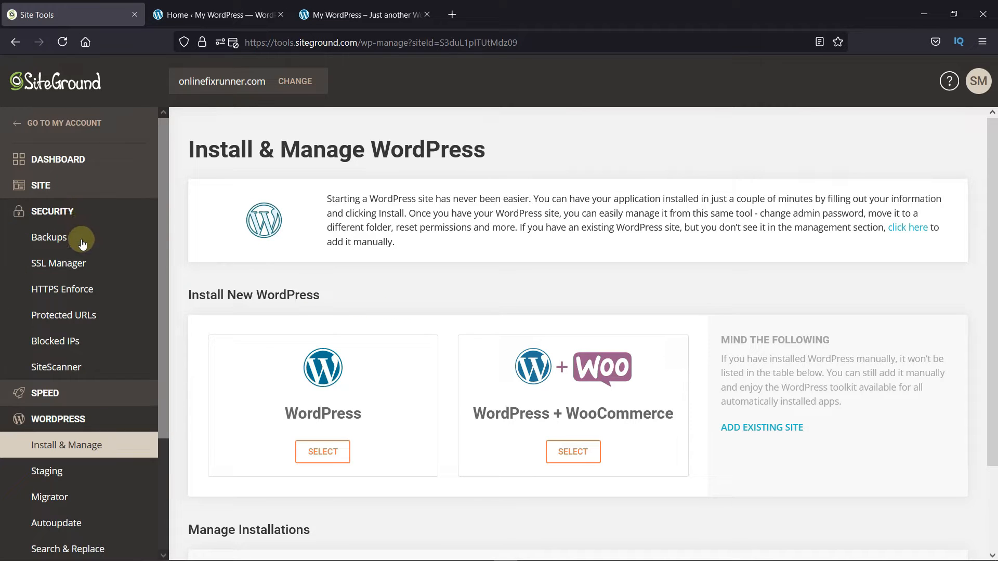
pyautogui.click(80, 265)
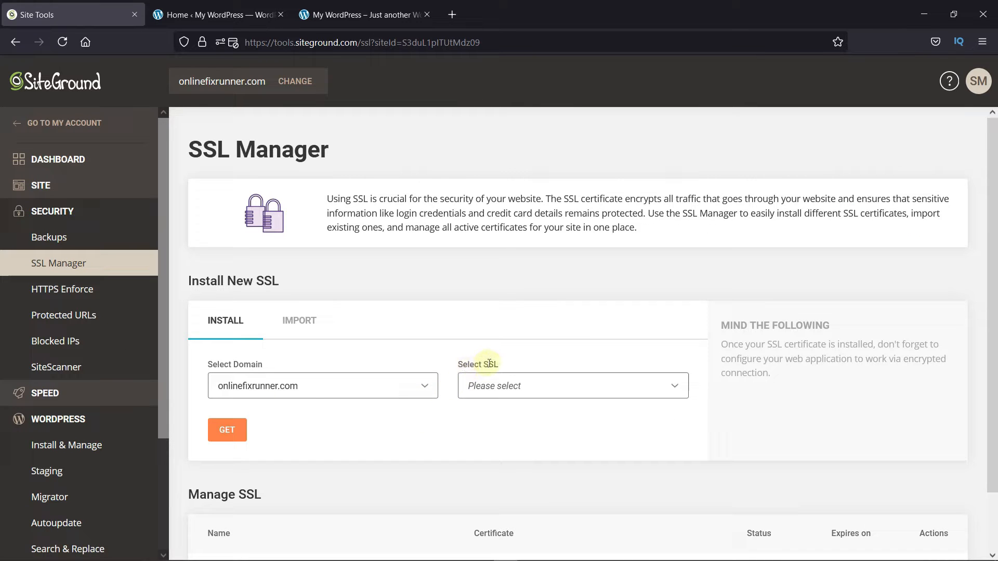
pyautogui.click(670, 393)
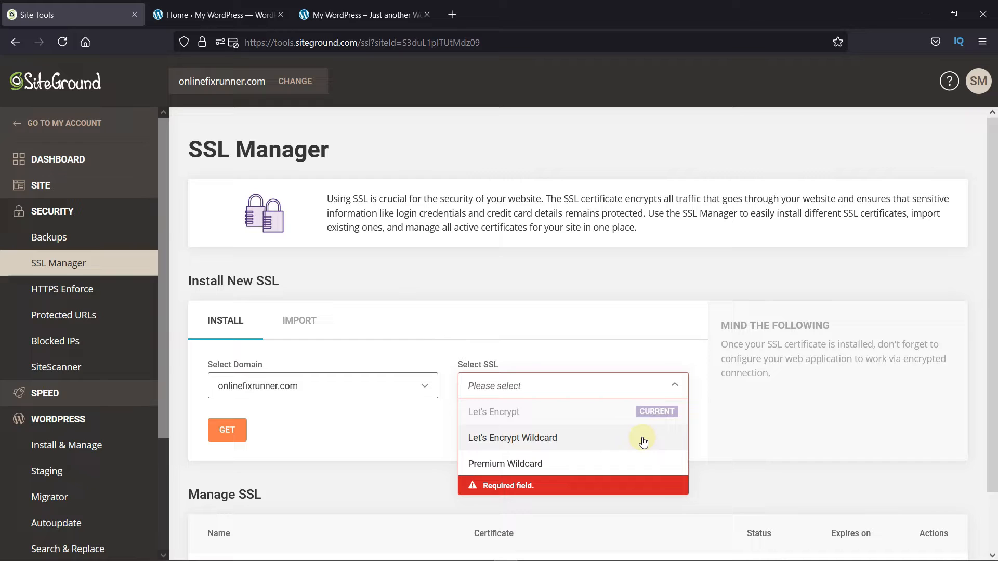
pyautogui.click(642, 440)
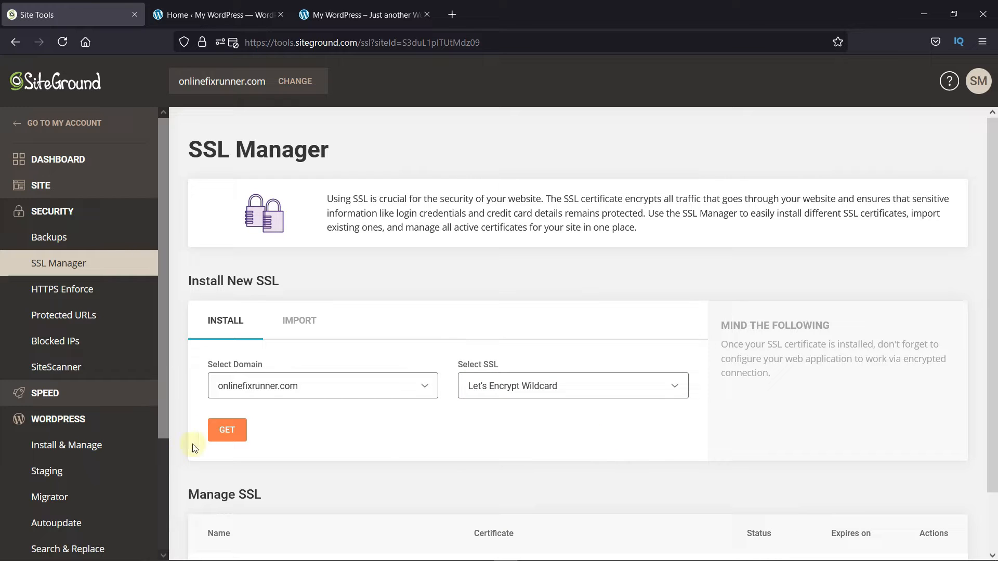
pyautogui.click(223, 433)
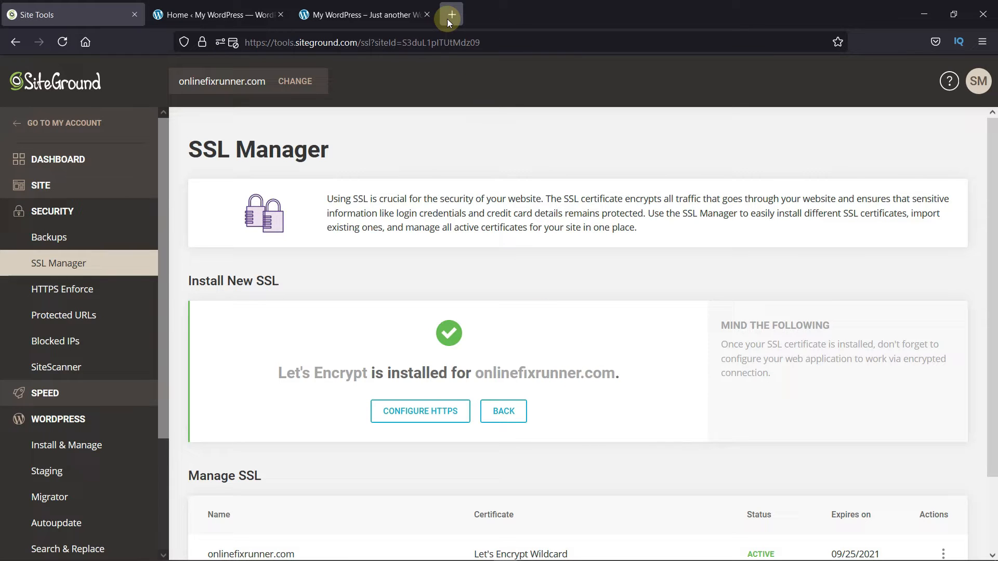
# Return to the WordPress admin and search the plugins available to add for "really simple ssl".
pyautogui.click(217, 14)
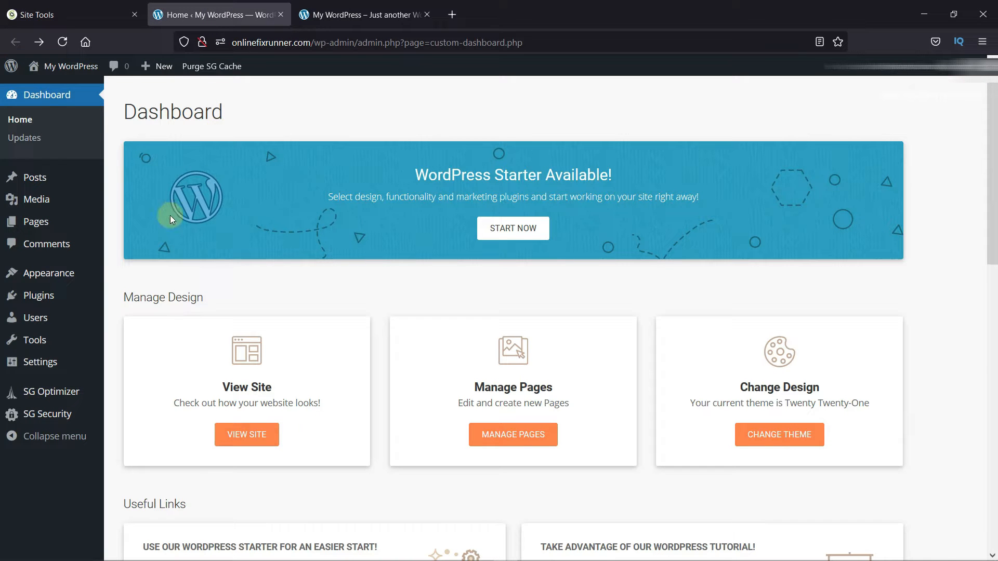
pyautogui.moveTo(63, 291)
pyautogui.click(126, 316)
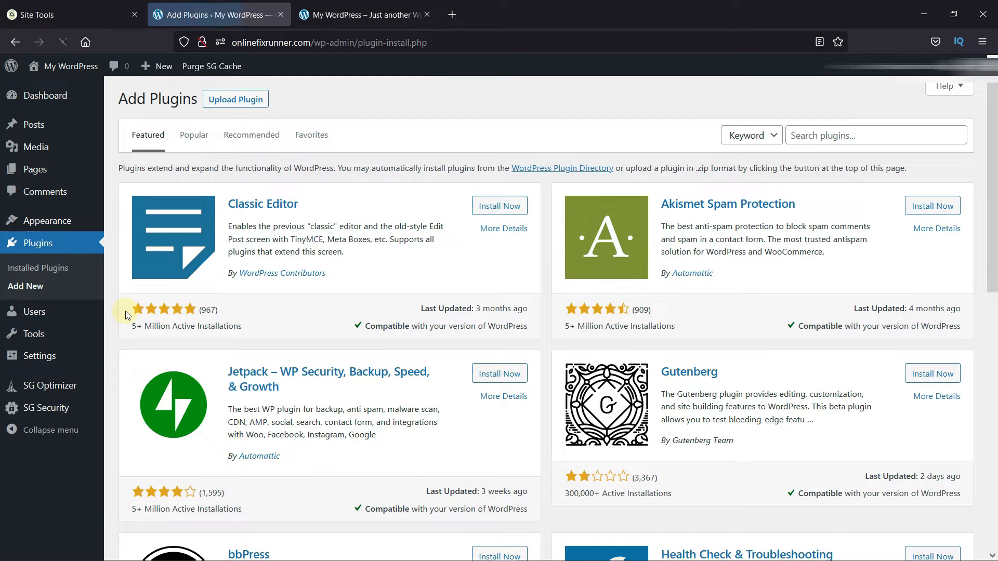
pyautogui.click(892, 131)
pyautogui.write('really simply')
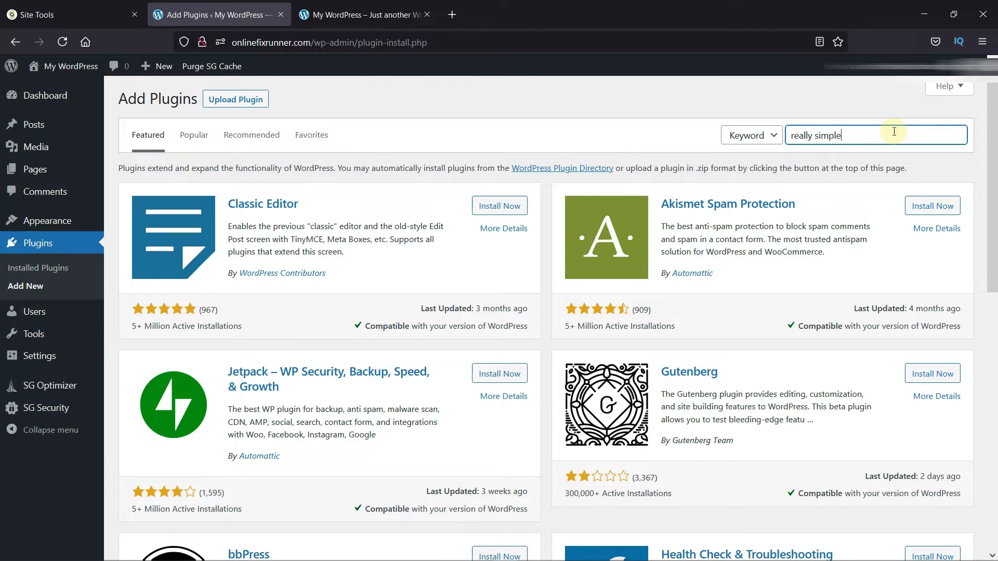
pyautogui.write(' ssl')
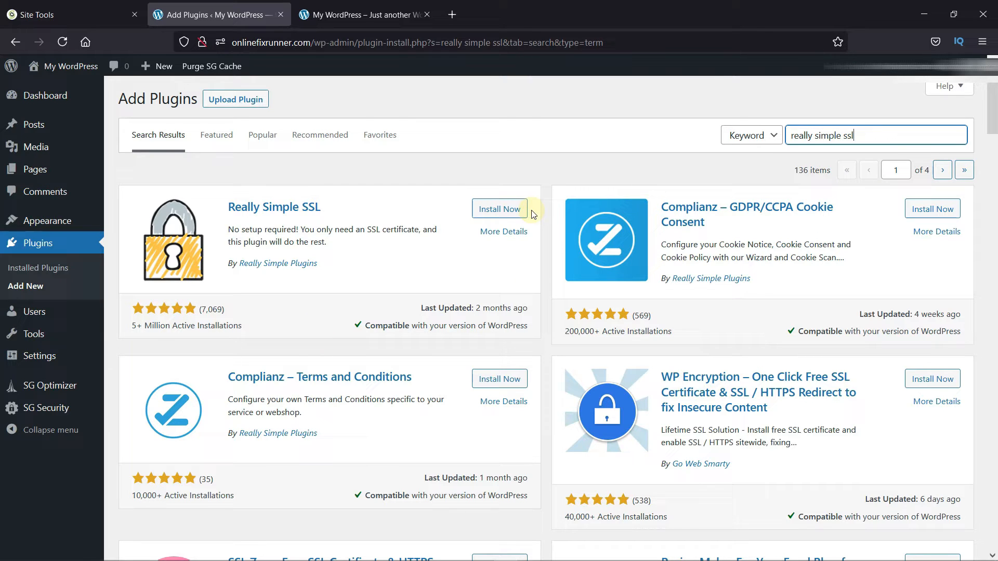
# Install and activate the Really Simple SSL plugin, and have it activate SSL on the site.
pyautogui.click(506, 208)
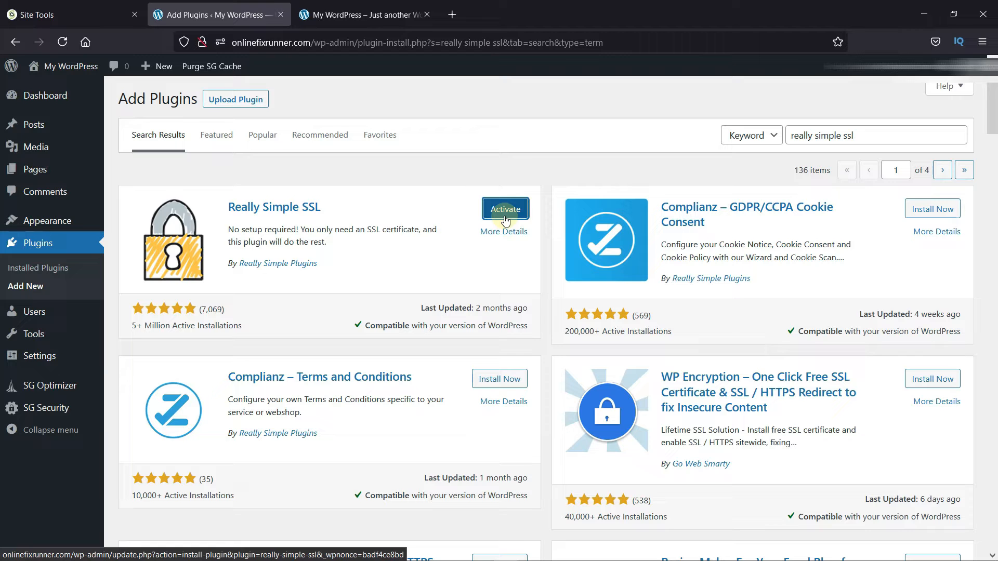
pyautogui.click(506, 213)
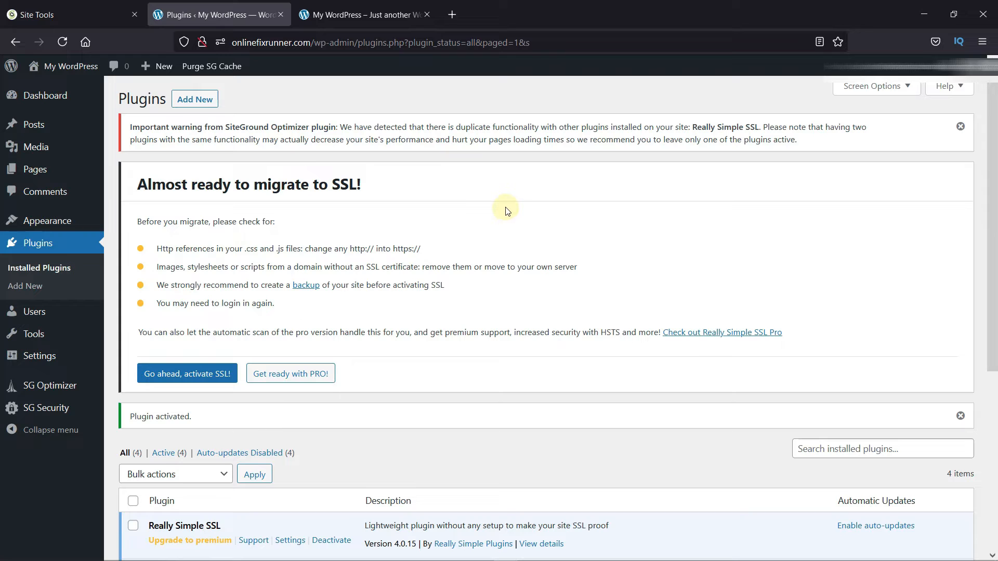
pyautogui.scroll(-1, 416, 249)
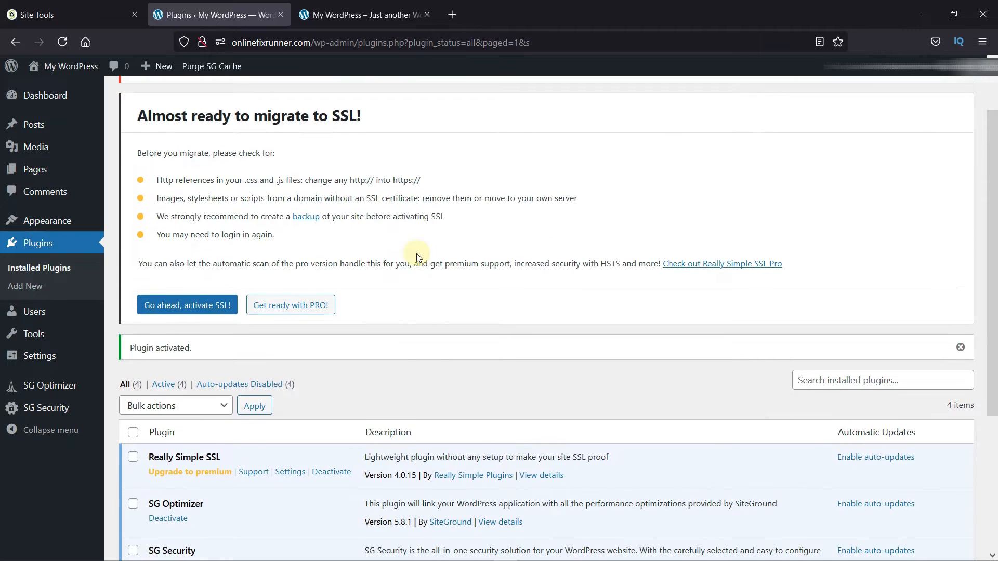
pyautogui.click(189, 307)
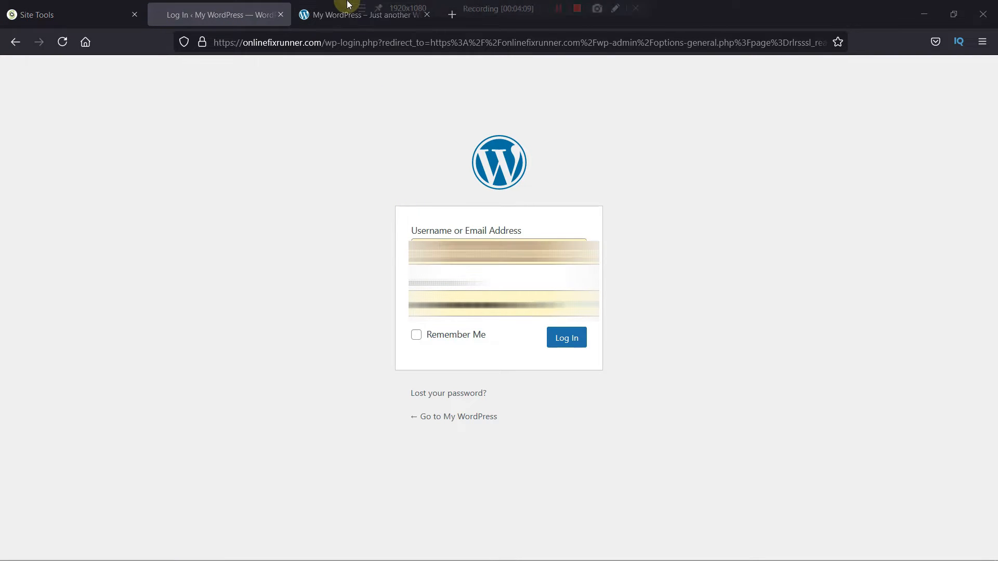
# Reload the site's front end and recheck the connection security information for onlinefixrunner.com over HTTPS.
pyautogui.click(333, 14)
pyautogui.click(63, 42)
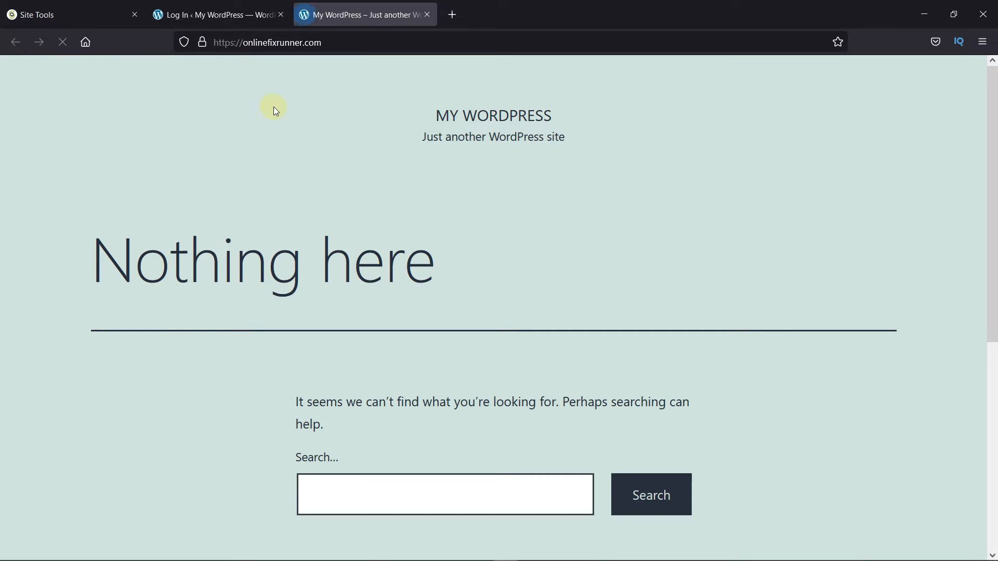
pyautogui.click(202, 43)
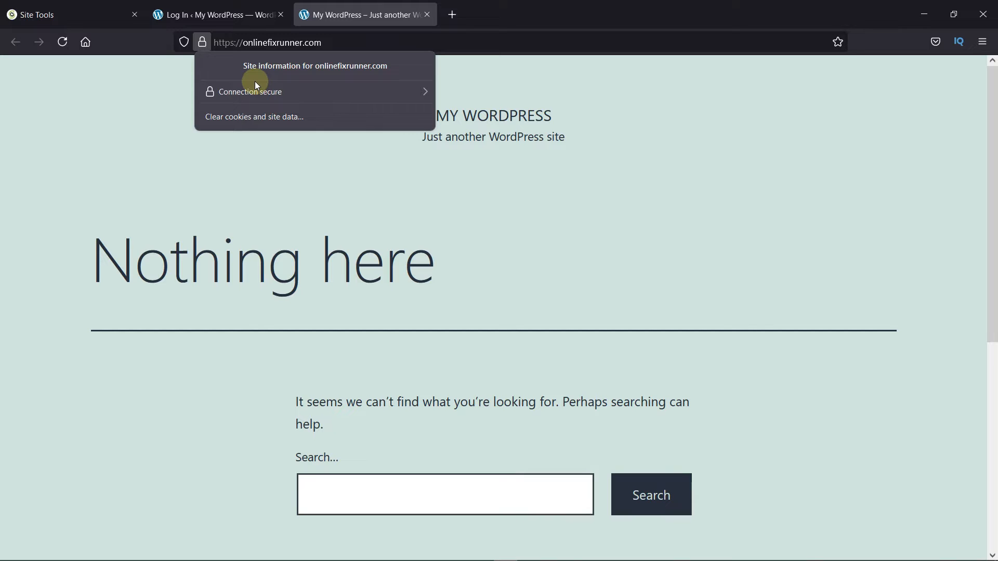
# Log back in to the WordPress admin with the prefilled administrator credentials.
pyautogui.click(260, 15)
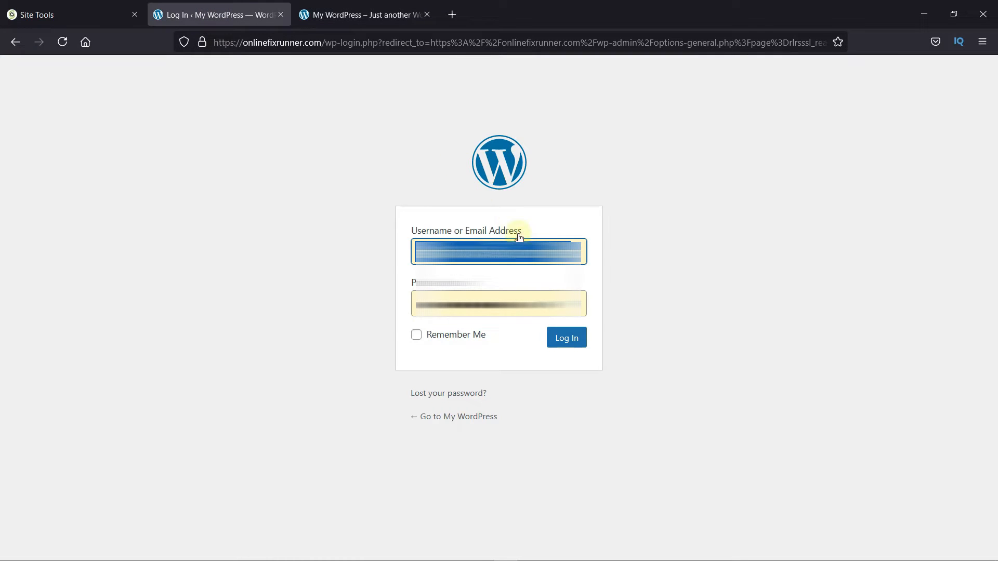
pyautogui.click(292, 224)
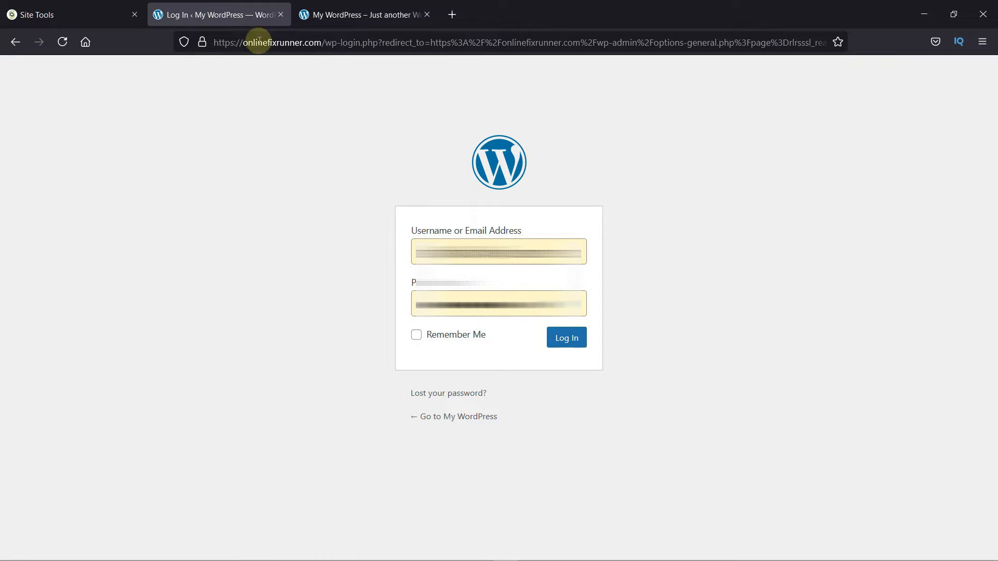
pyautogui.click(560, 352)
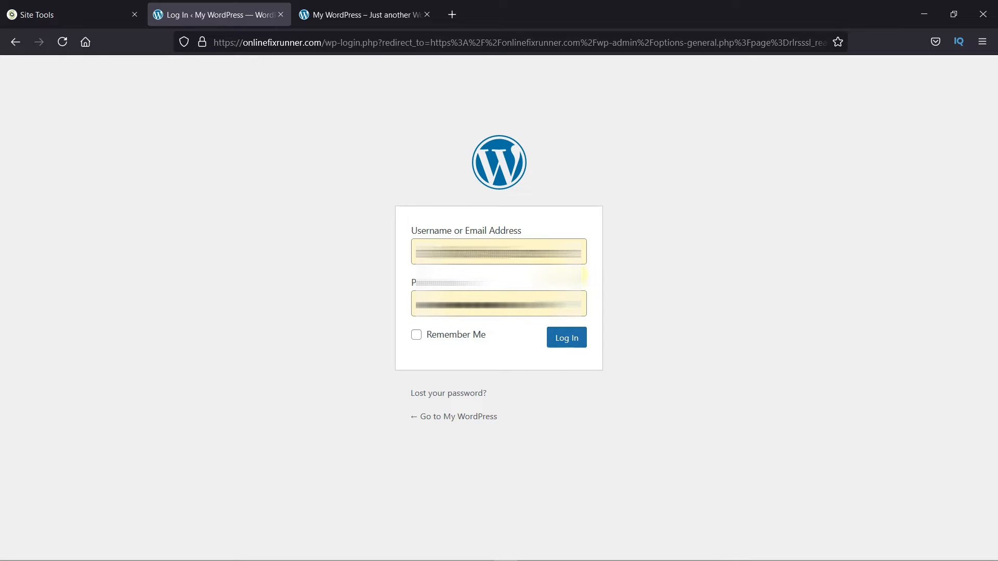
pyautogui.click(566, 339)
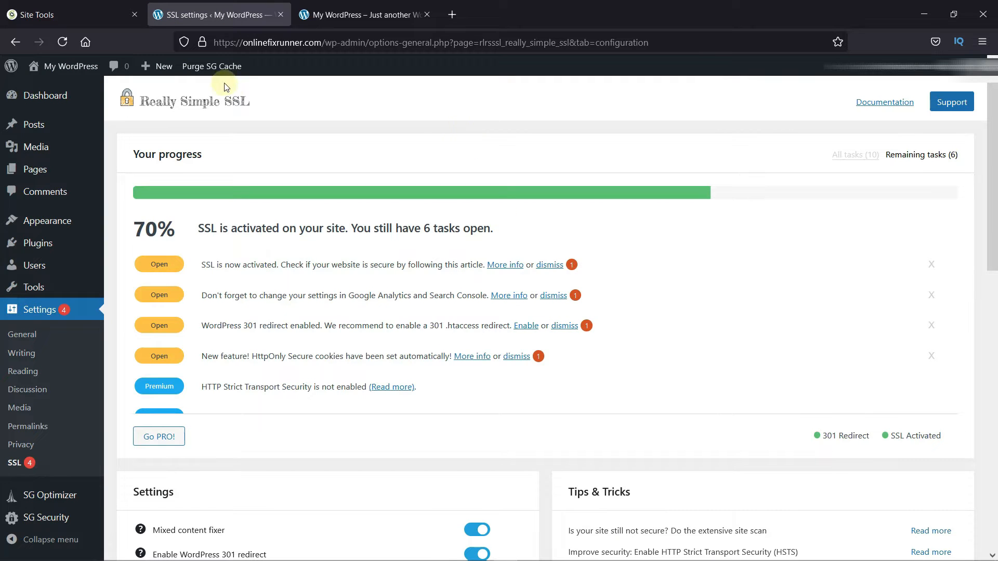
# Return to the WordPress dashboard and open the list of installed plugins.
pyautogui.click(44, 95)
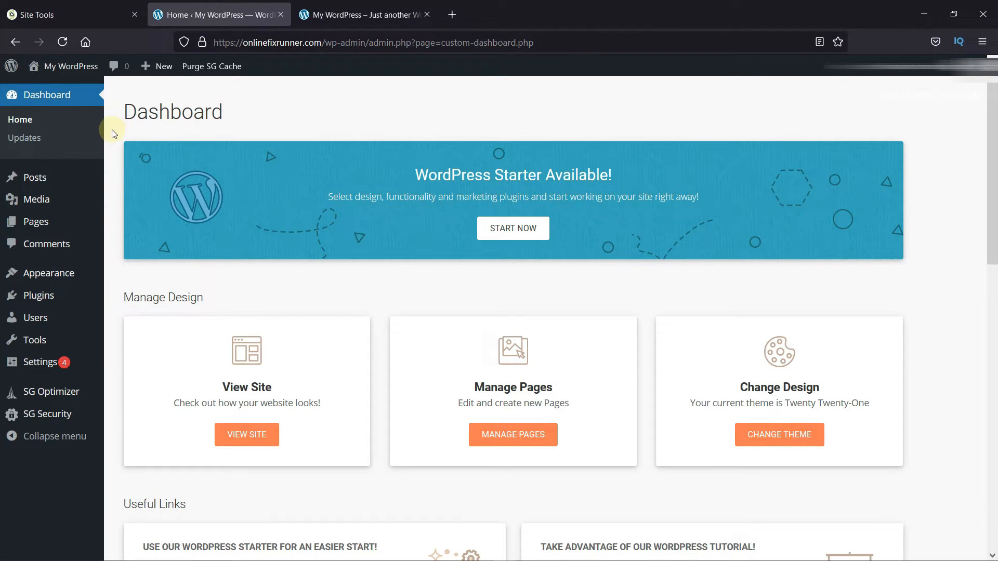
pyautogui.moveTo(102, 179)
pyautogui.moveTo(69, 302)
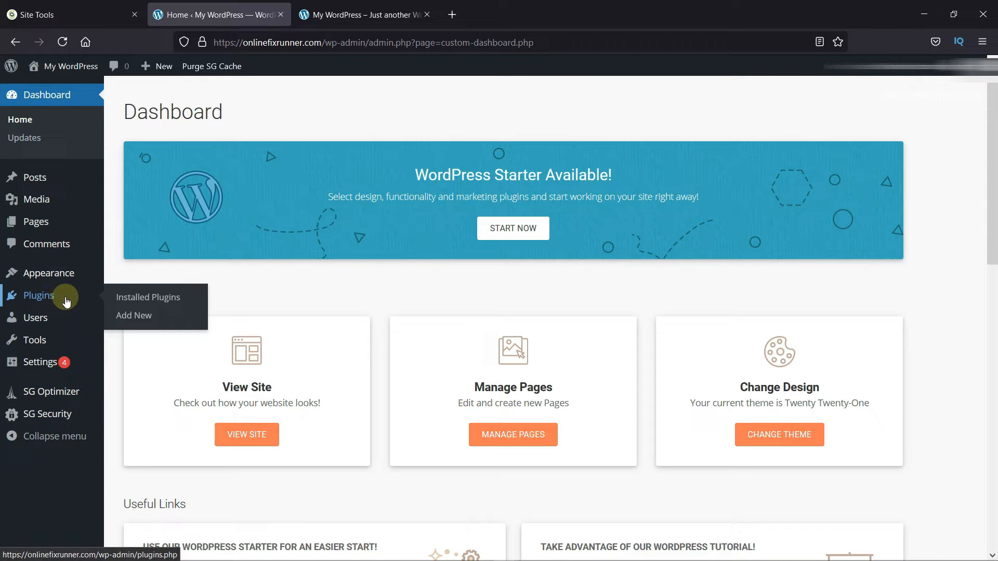
pyautogui.click(128, 306)
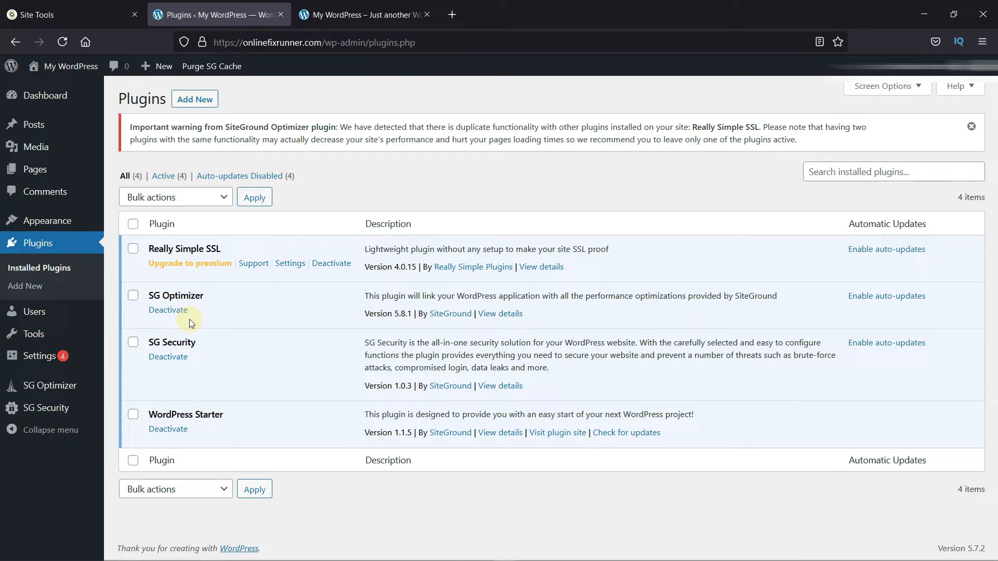
# Deactivate the SG Optimizer, SG Security and WordPress Starter plugins together with one bulk action.
pyautogui.click(133, 295)
pyautogui.click(134, 343)
pyautogui.click(133, 415)
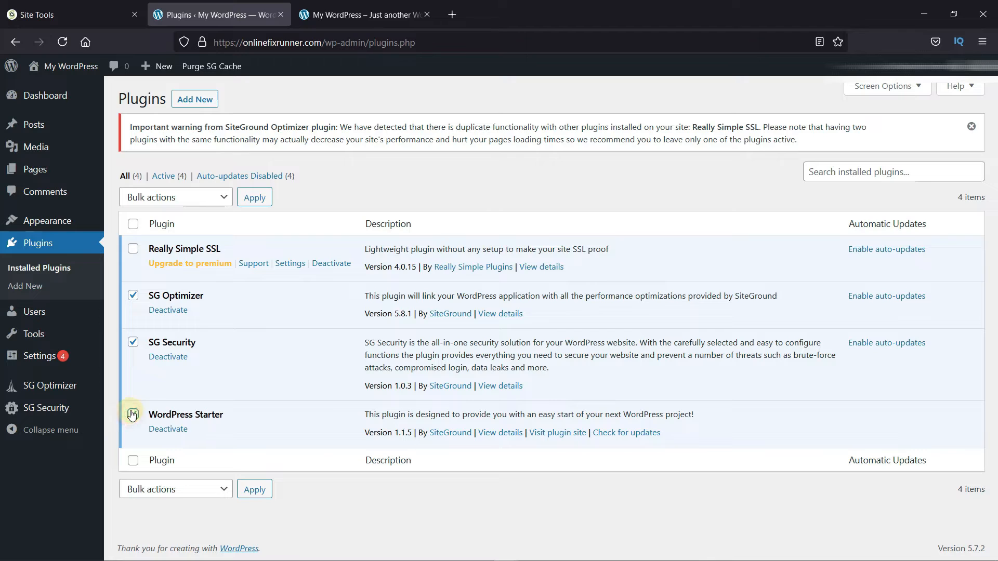
pyautogui.click(222, 199)
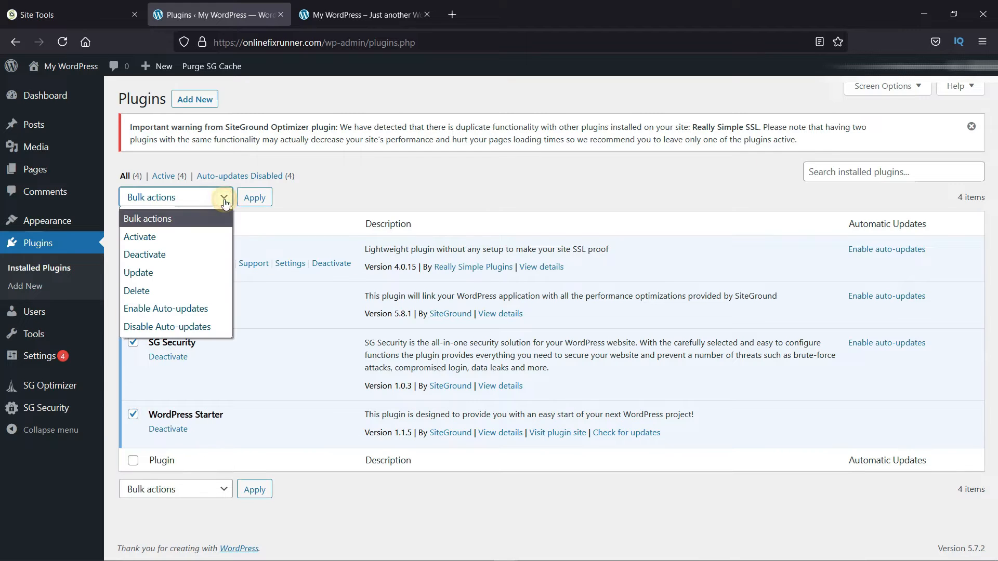
pyautogui.click(194, 255)
pyautogui.click(255, 200)
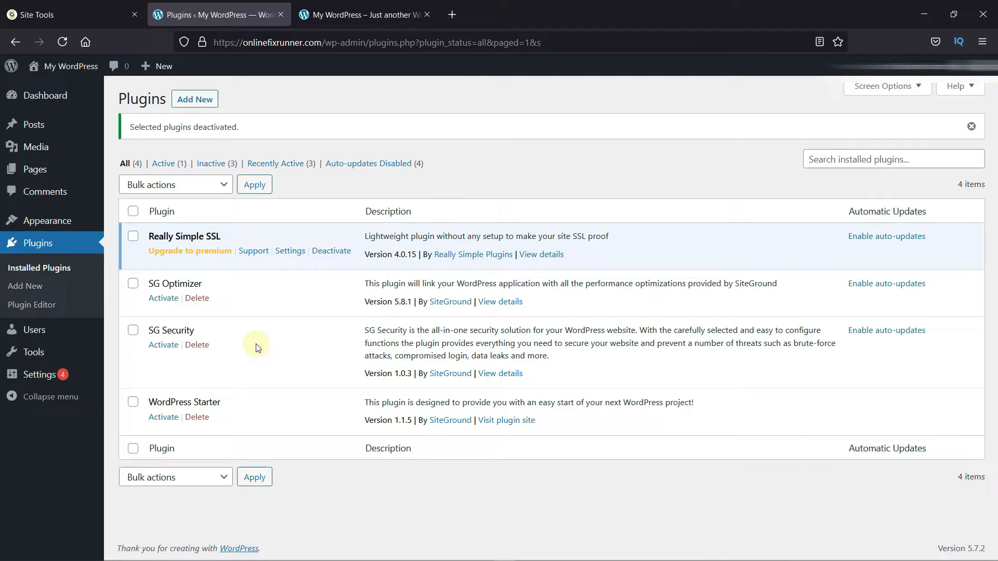
# Go to adding a new theme and search the WordPress theme directory for "astra".
pyautogui.moveTo(83, 222)
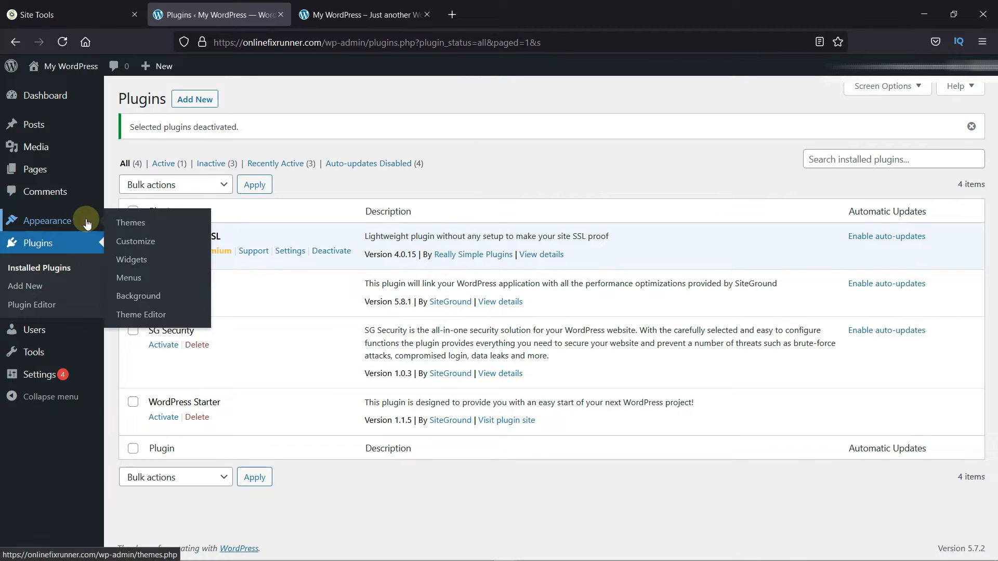
pyautogui.click(125, 224)
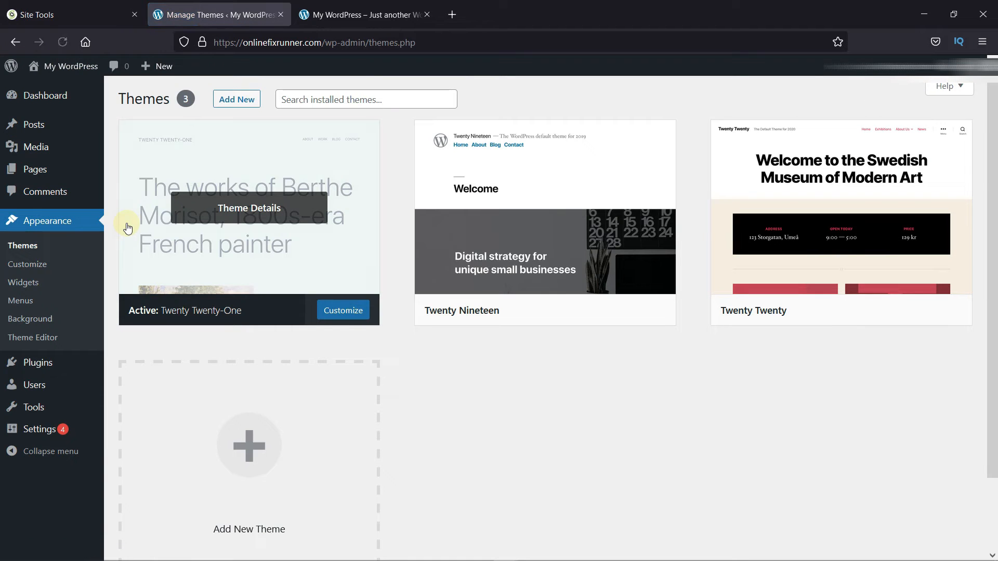
pyautogui.click(240, 101)
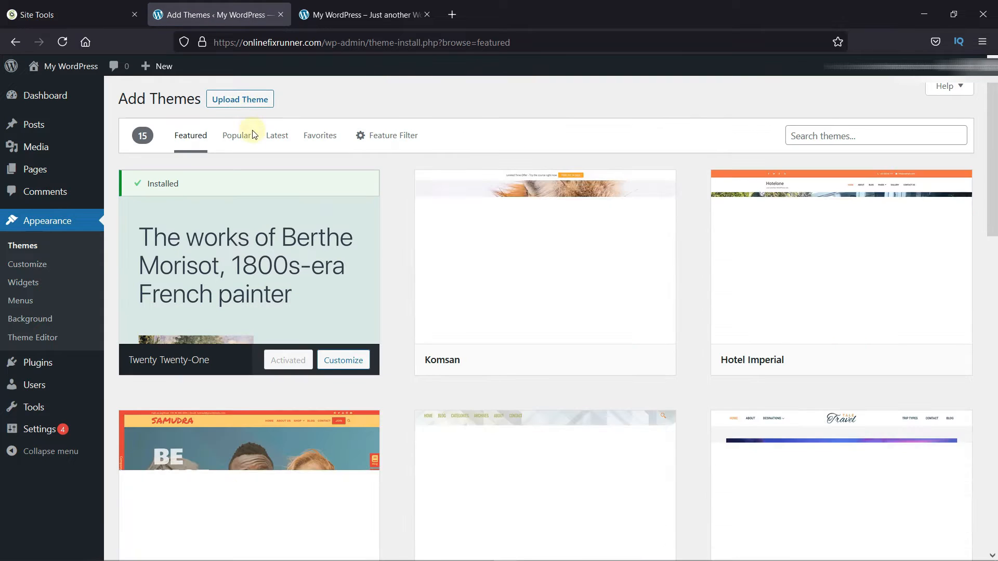
pyautogui.moveTo(989, 179); pyautogui.dragTo(991, 488)
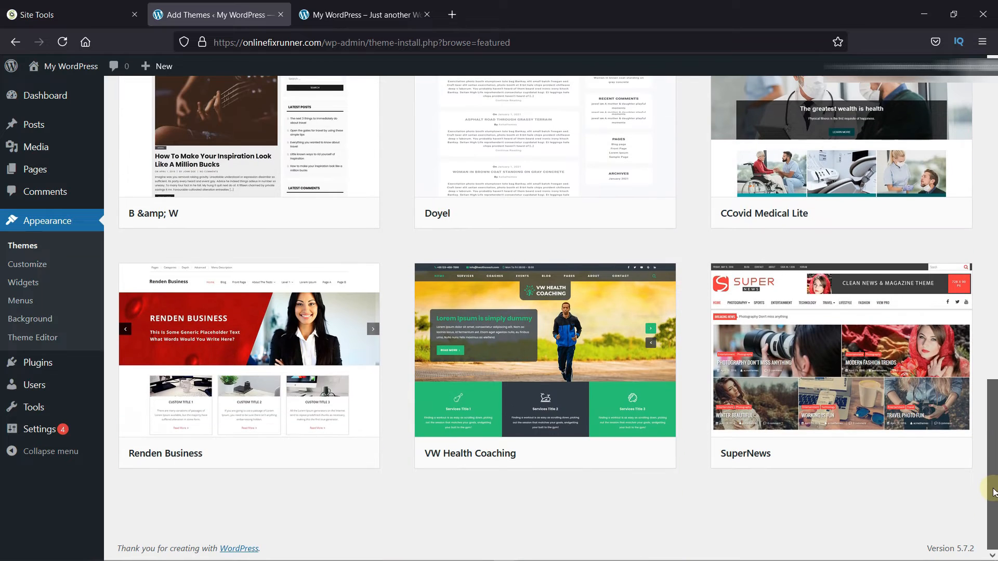
pyautogui.moveTo(990, 447); pyautogui.dragTo(990, 150)
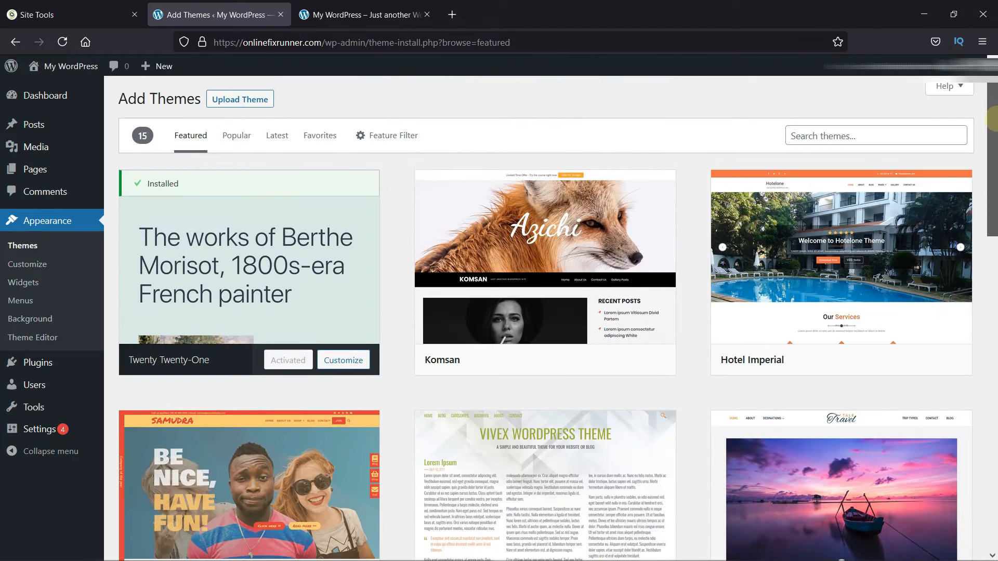
pyautogui.click(917, 138)
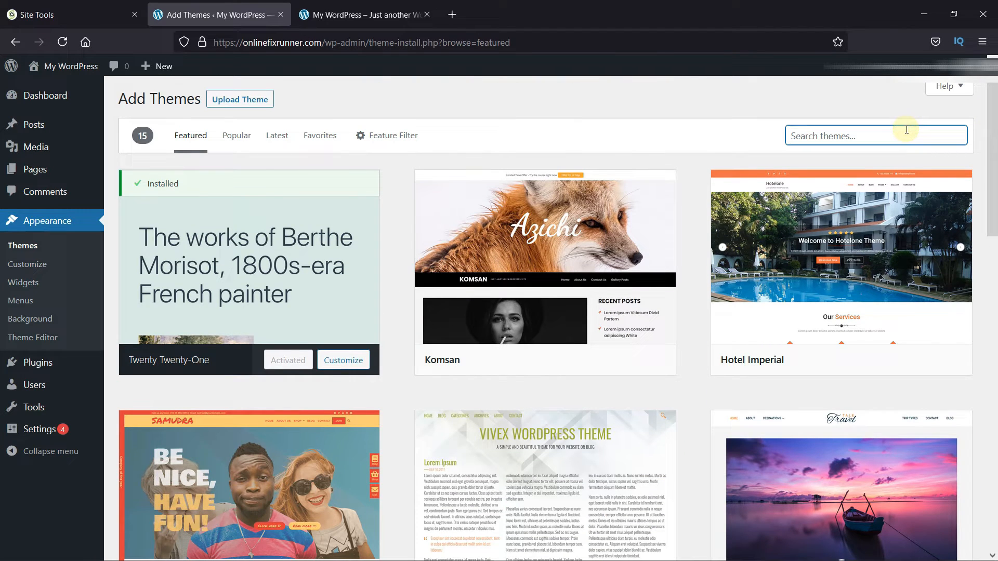
pyautogui.write('astra')
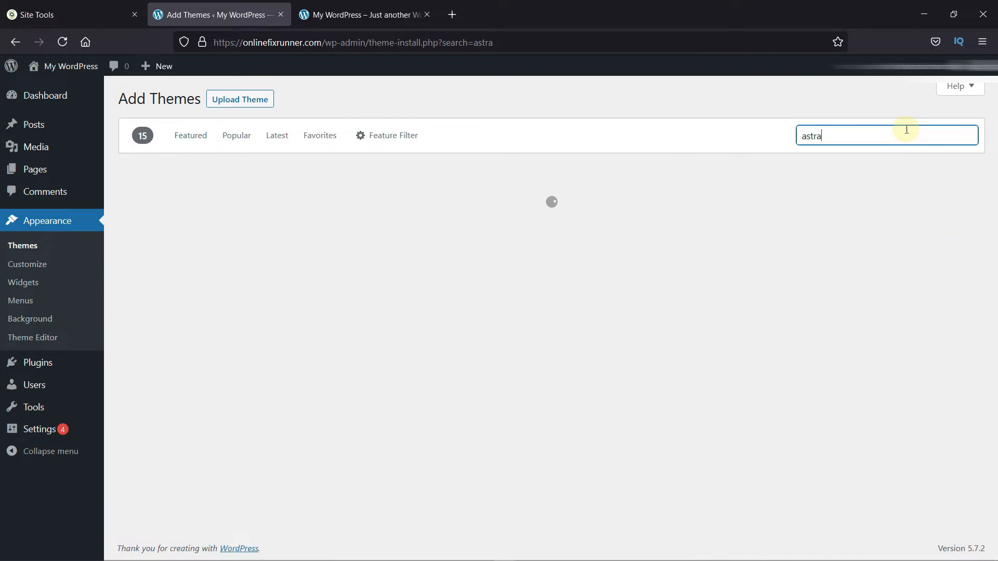
# Preview the Astra theme's details, then install and activate it on the site.
pyautogui.moveTo(192, 294)
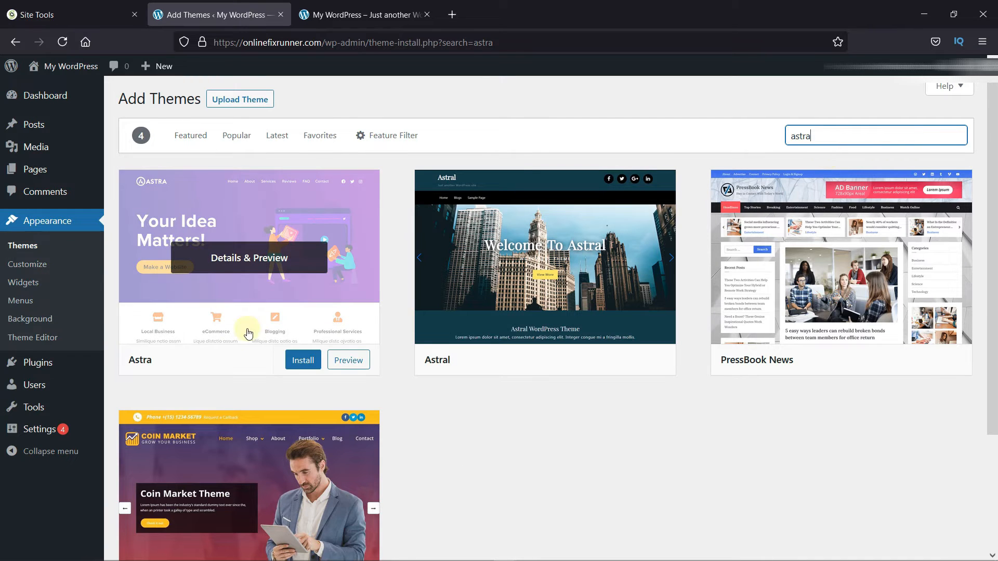
pyautogui.click(342, 365)
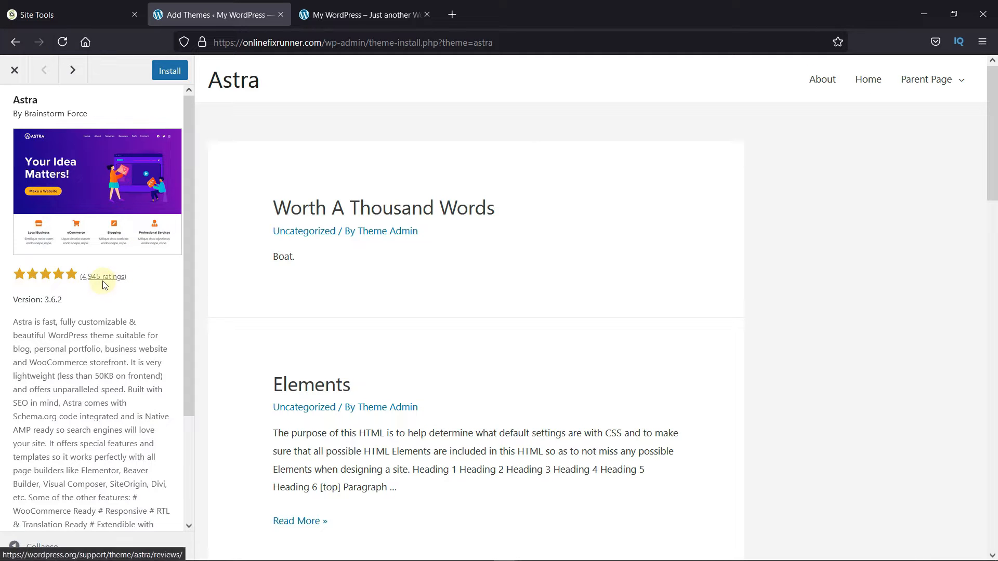
pyautogui.scroll(-3, 76, 309)
pyautogui.scroll(3, 104, 249)
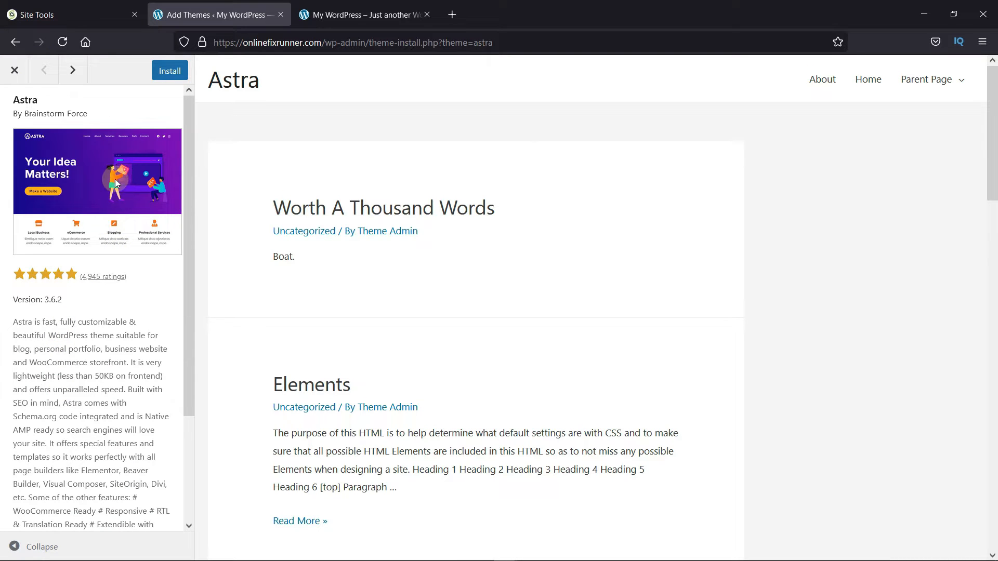
pyautogui.click(170, 71)
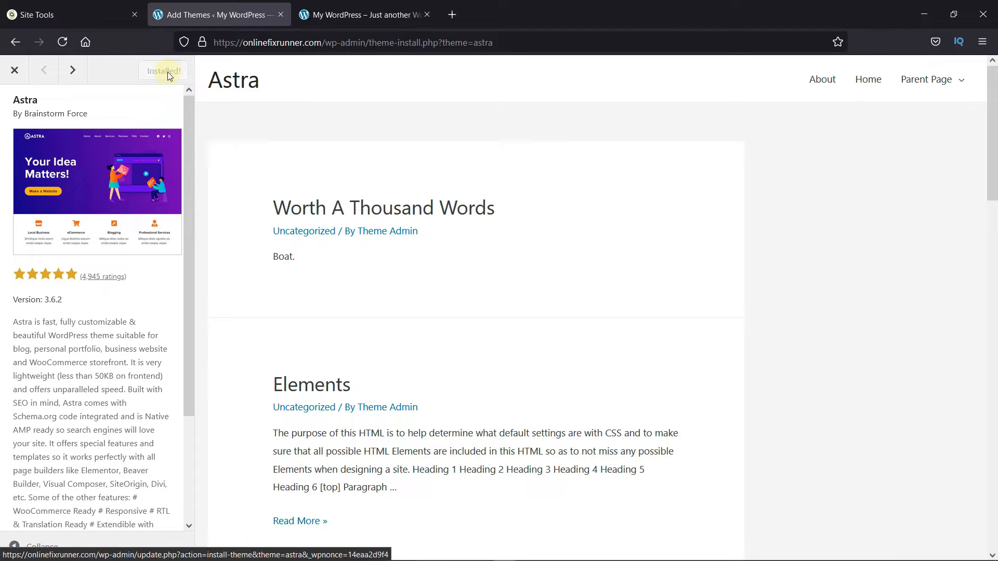
pyautogui.click(165, 74)
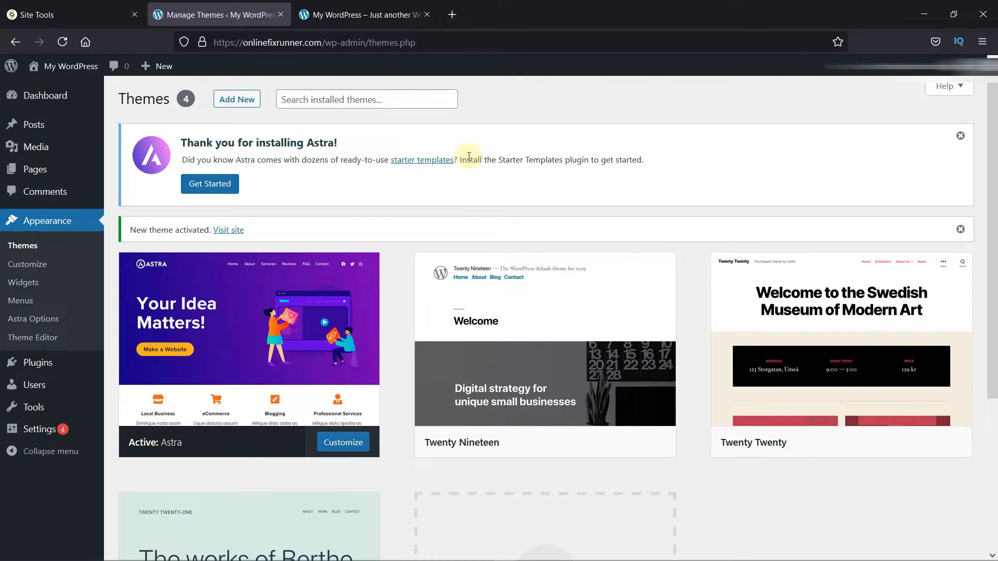
# Get started with Astra's Starter Templates, begin building the website and choose Elementor as the page builder.
pyautogui.click(208, 186)
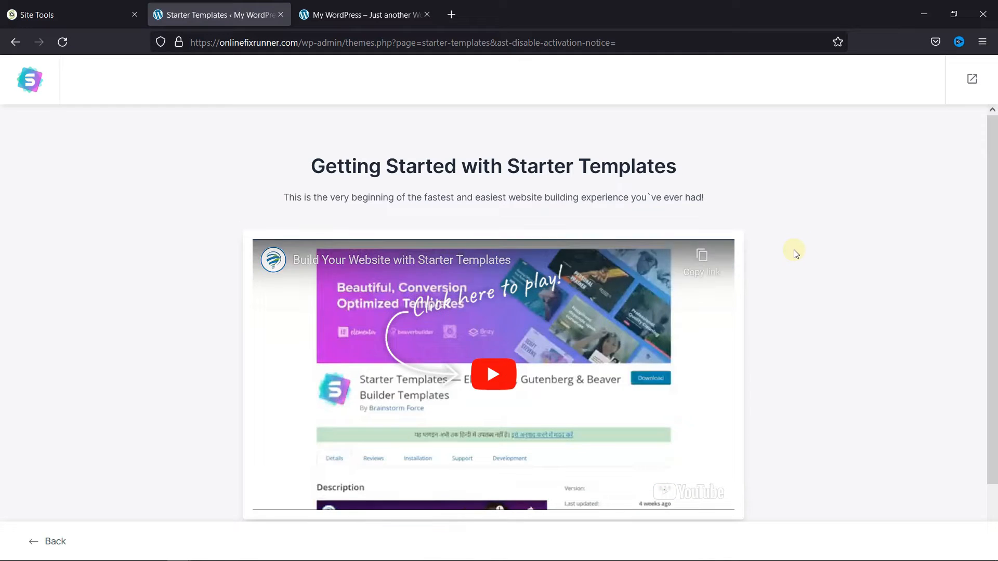
pyautogui.scroll(-2, 793, 250)
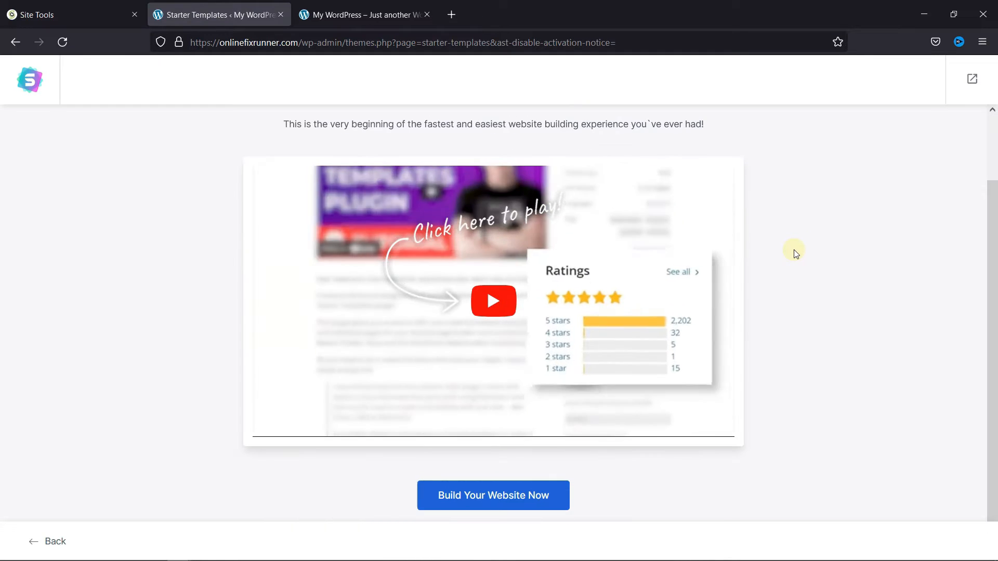
pyautogui.click(470, 497)
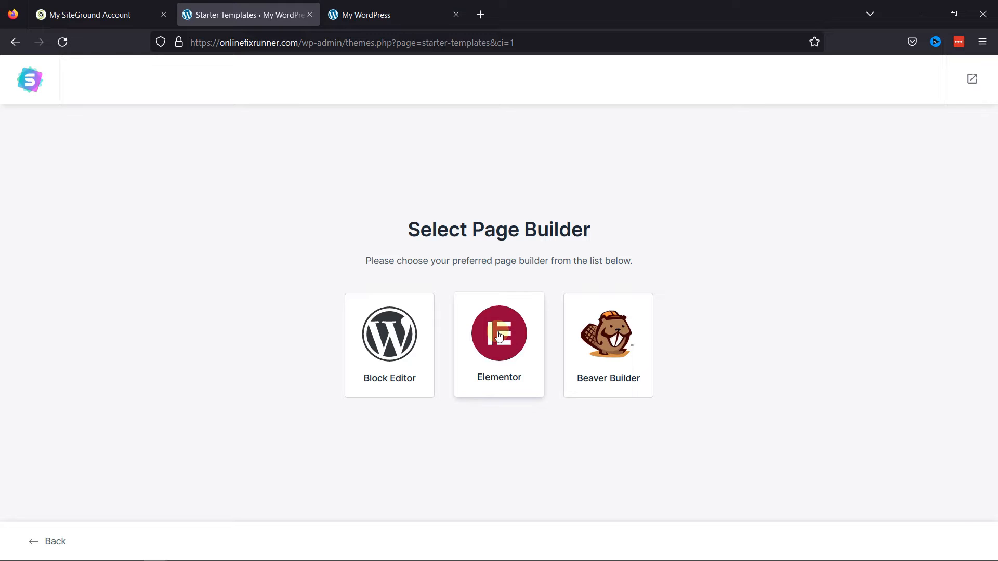
pyautogui.click(499, 337)
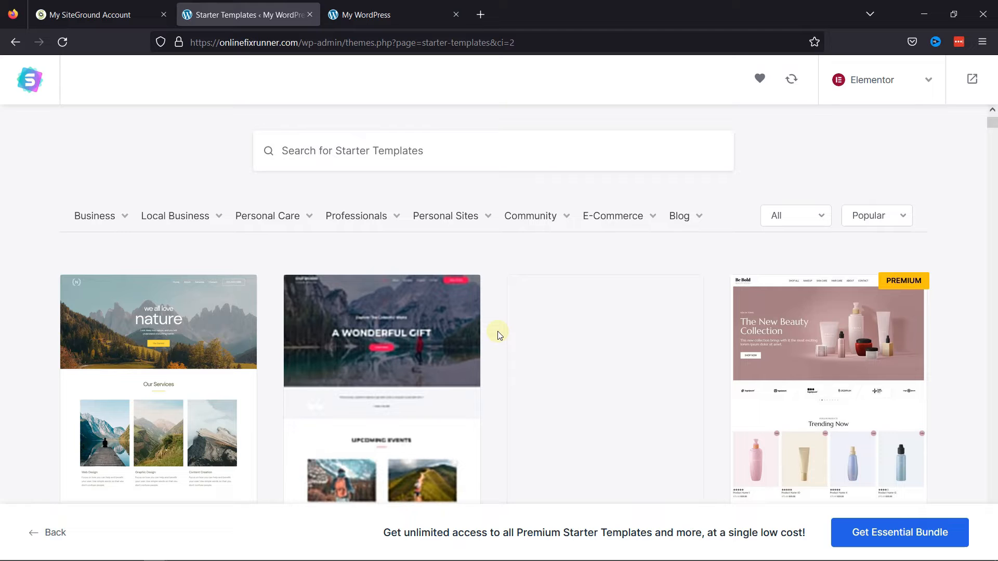
# Browse the Elementor starter templates and their website categories, and choose the Outdoor Adventure template.
pyautogui.scroll(-1, 497, 335)
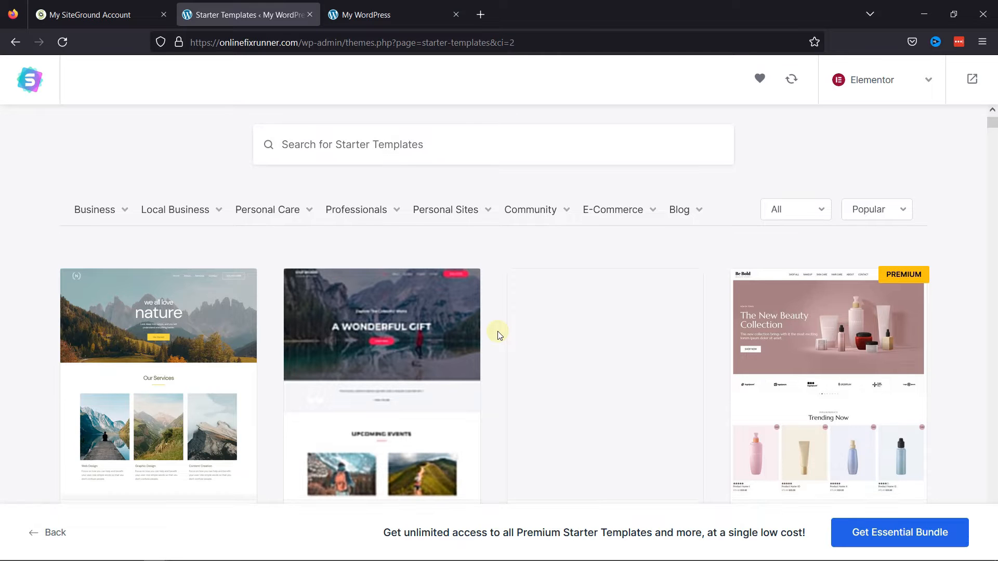
pyautogui.scroll(-20, 497, 335)
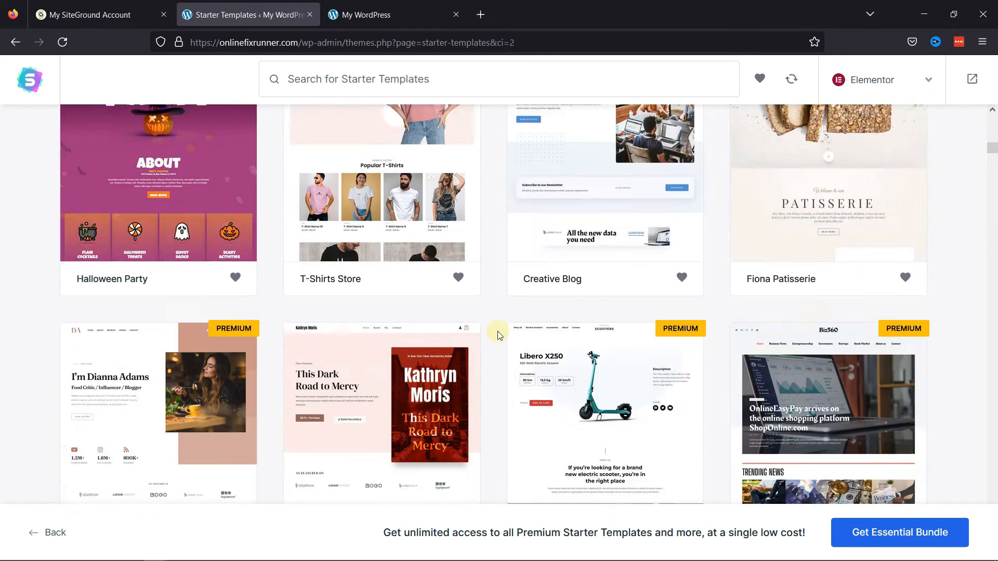
pyautogui.scroll(-10, 497, 335)
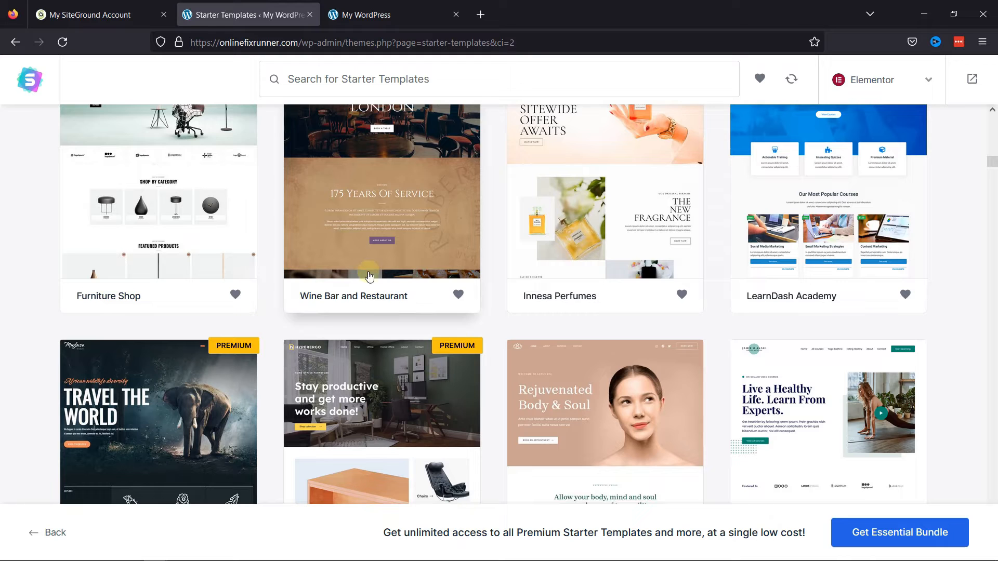
pyautogui.scroll(20, 695, 244)
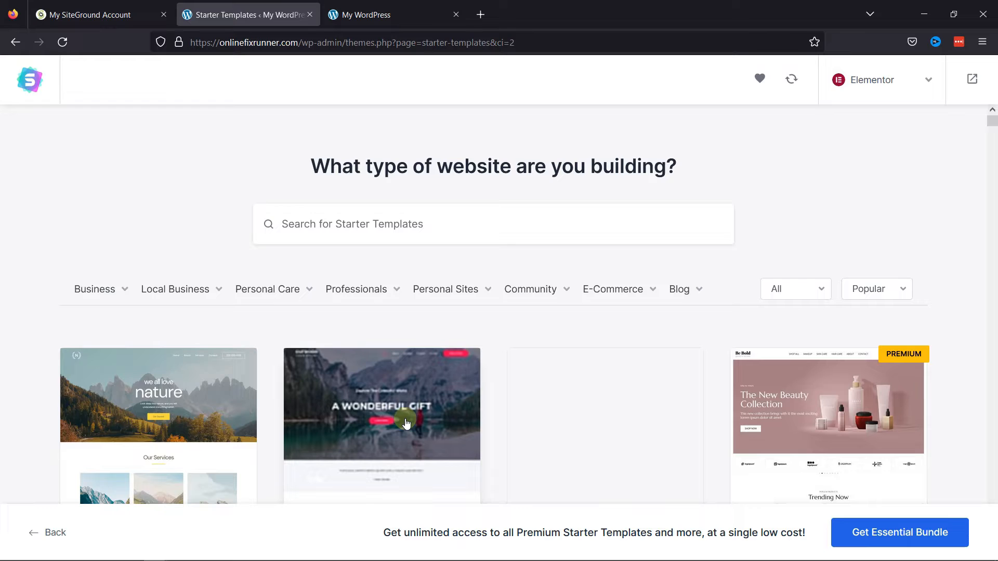
pyautogui.moveTo(99, 294)
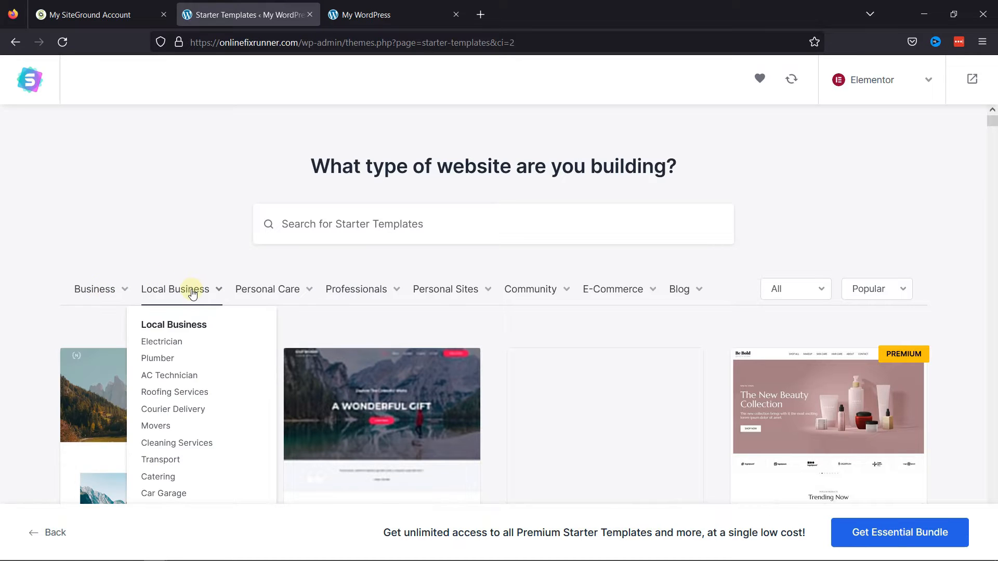
pyautogui.moveTo(244, 294)
pyautogui.moveTo(356, 297)
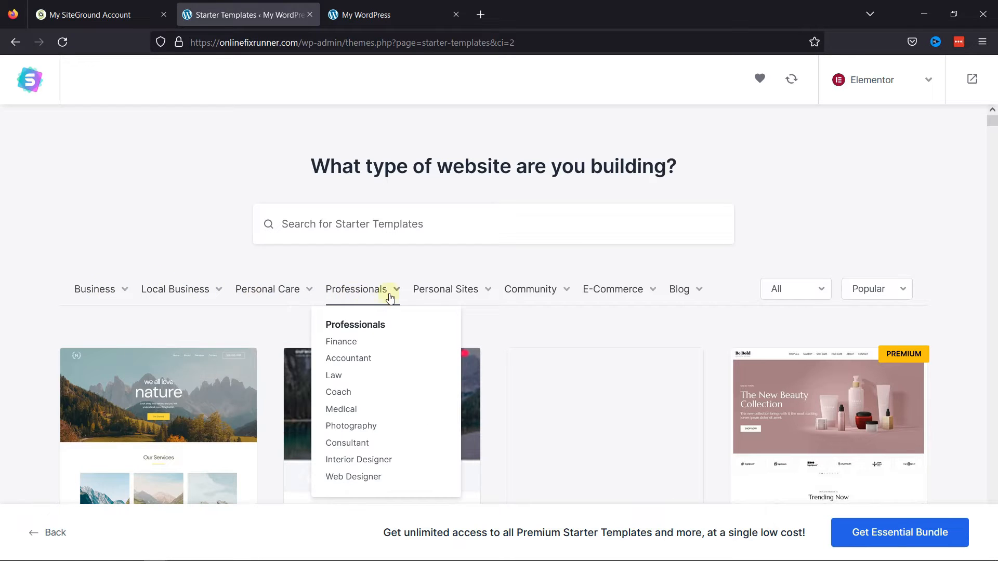
pyautogui.moveTo(552, 295)
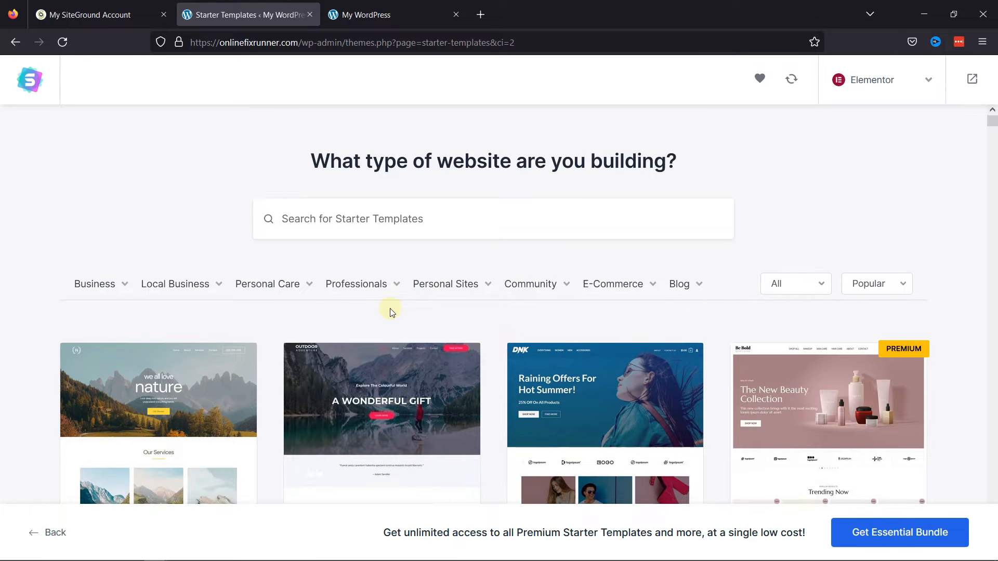
pyautogui.scroll(-4, 389, 311)
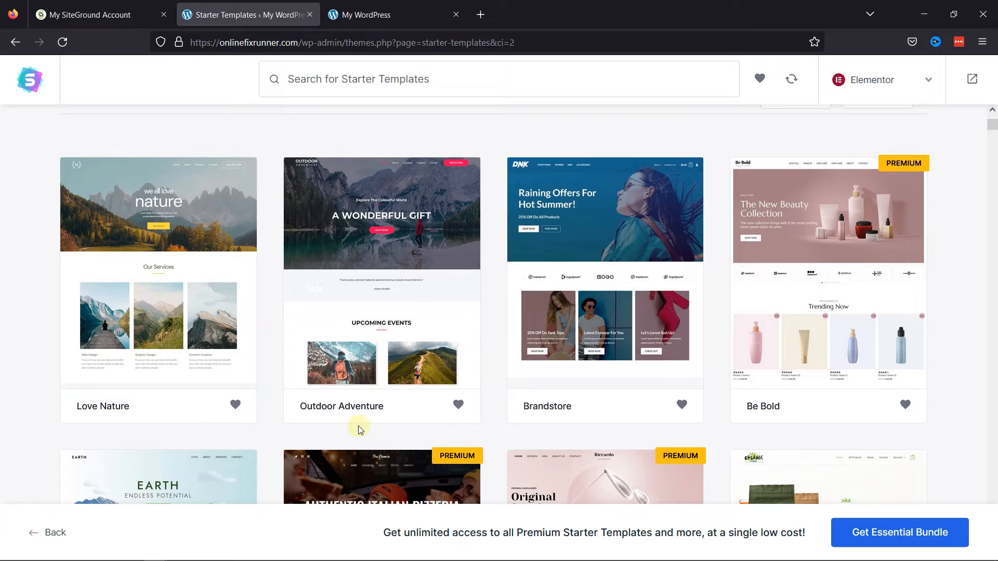
pyautogui.click(383, 305)
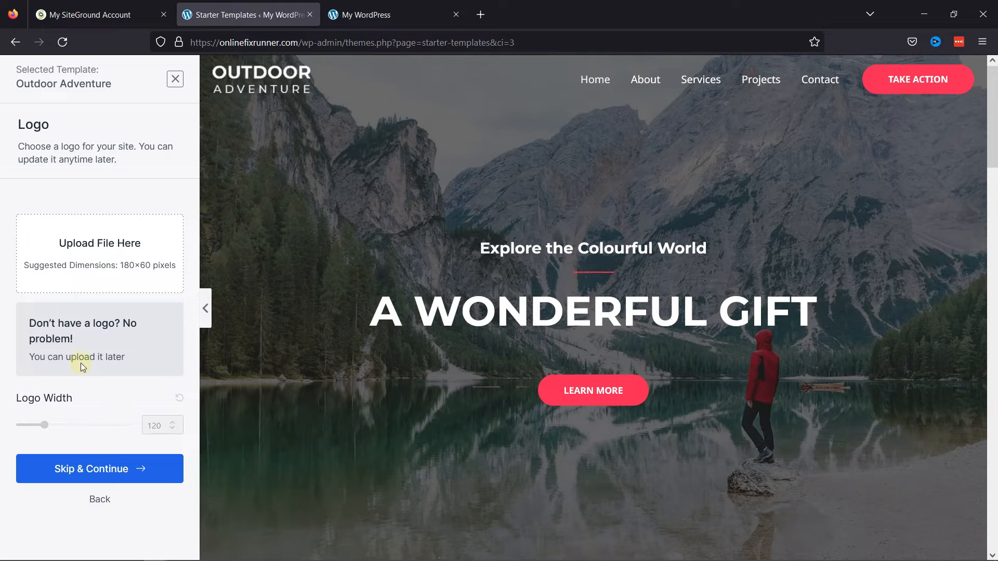
# Upload fixrunner2020-white from the fixrunner folder as the site logo and set the logo width to 150.
pyautogui.click(100, 244)
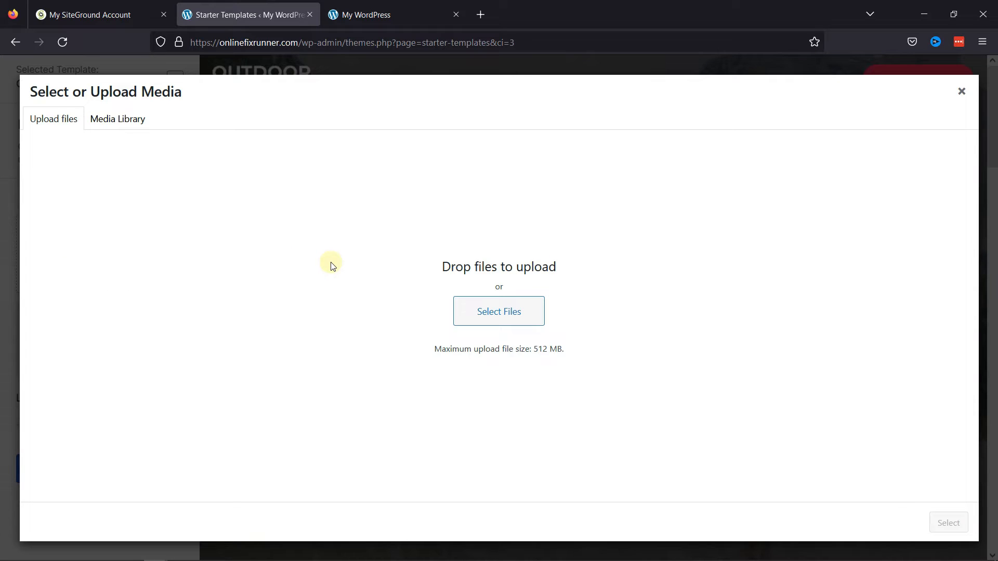
pyautogui.click(458, 306)
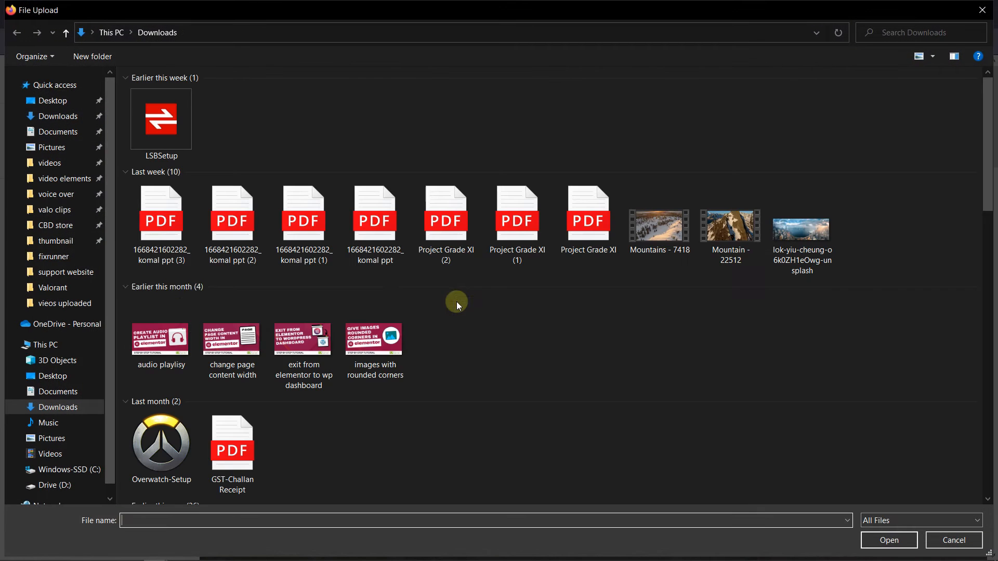
pyautogui.click(61, 257)
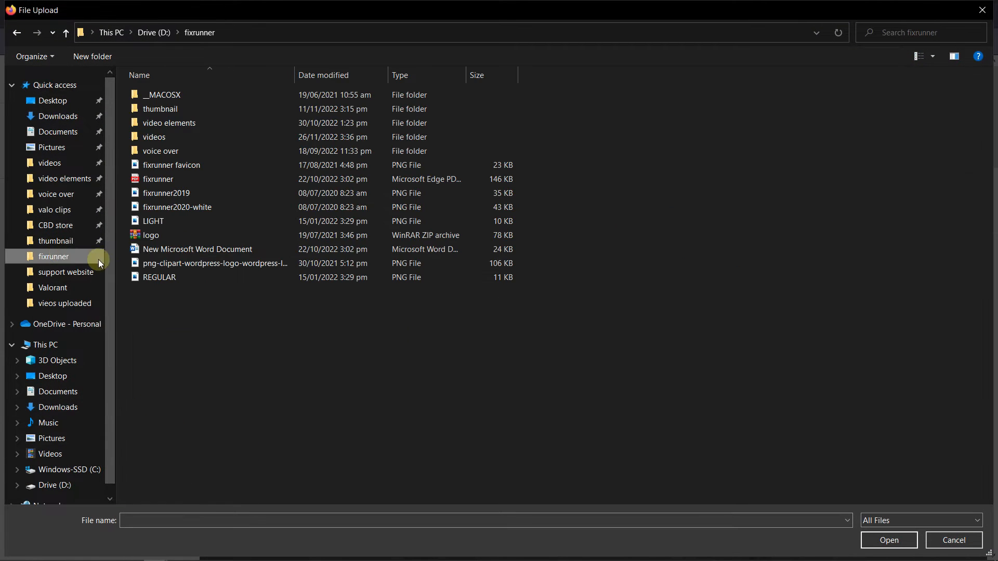
pyautogui.click(217, 219)
pyautogui.click(220, 209)
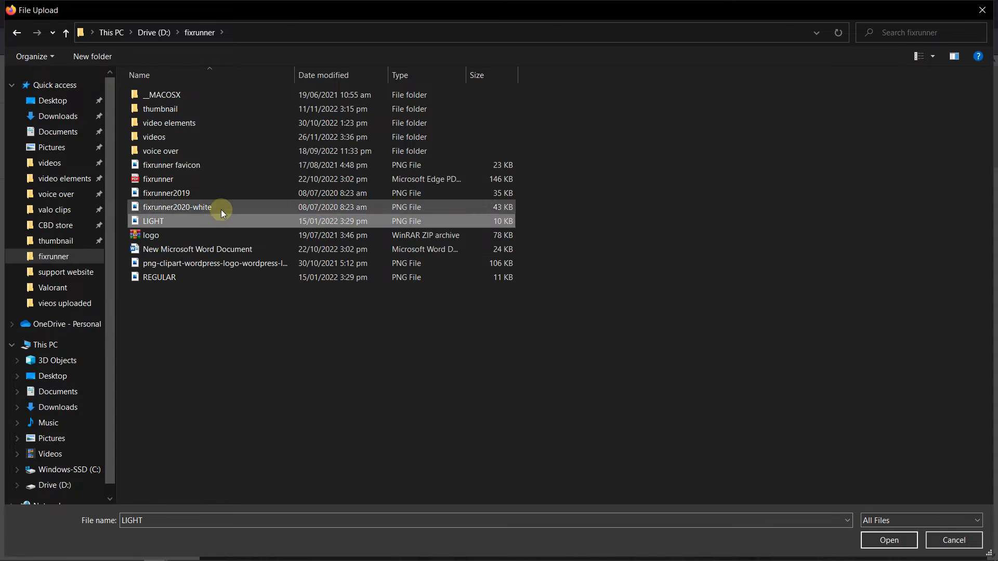
pyautogui.click(865, 540)
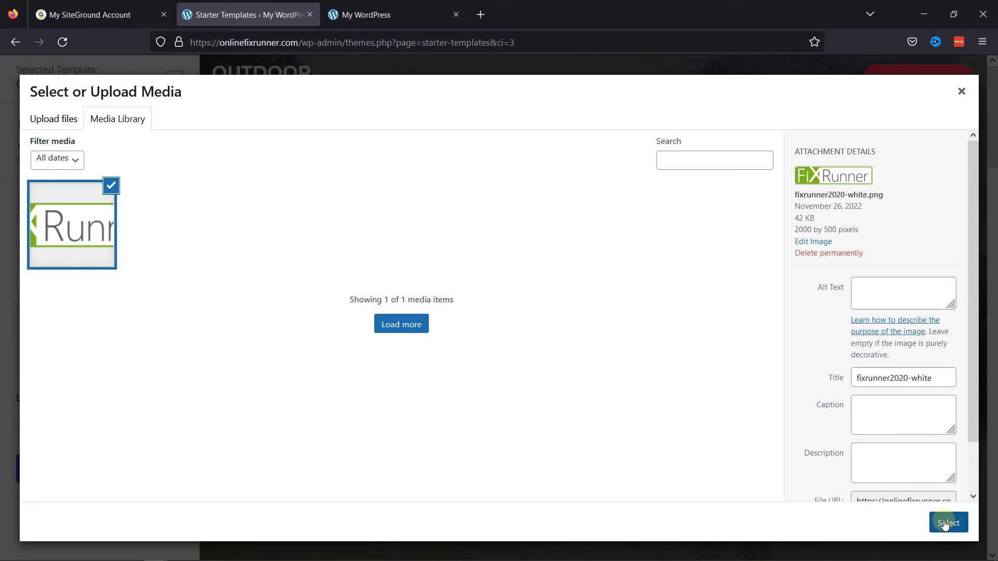
pyautogui.click(945, 525)
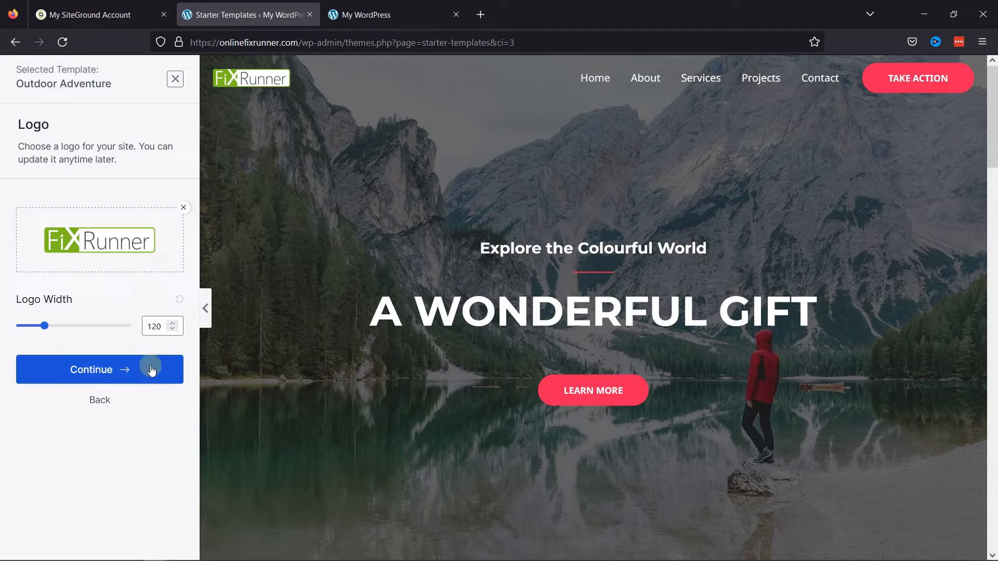
pyautogui.press('BackSpace')
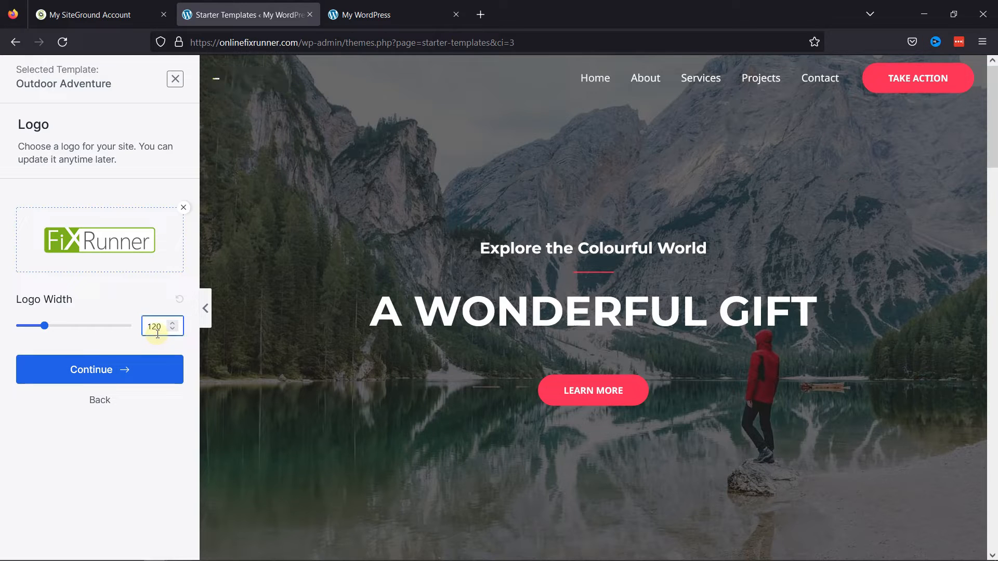
pyautogui.write('5')
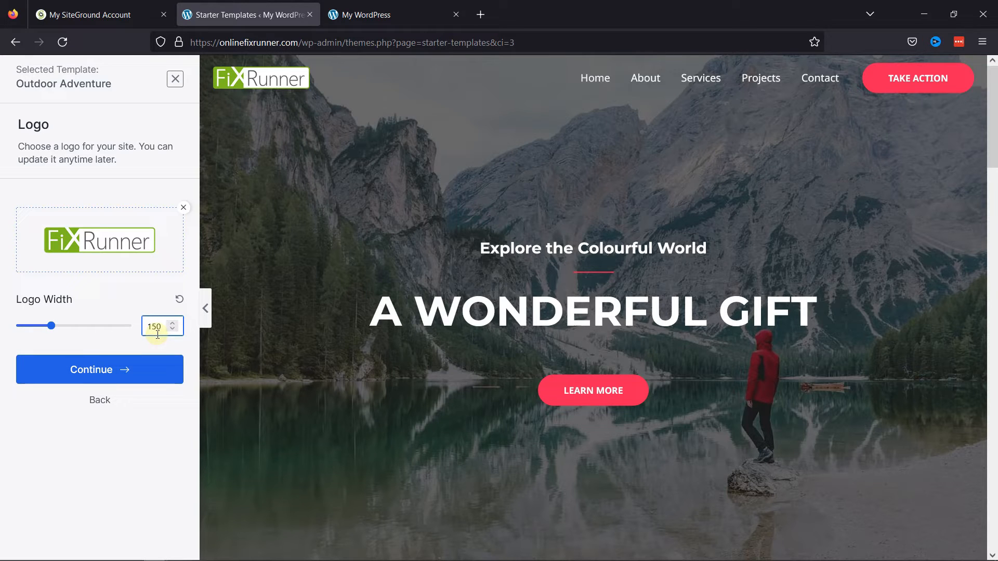
# Continue past the logo step, try the blue and teal color palettes on the template, and select the dark green palette beside teal.
pyautogui.click(116, 369)
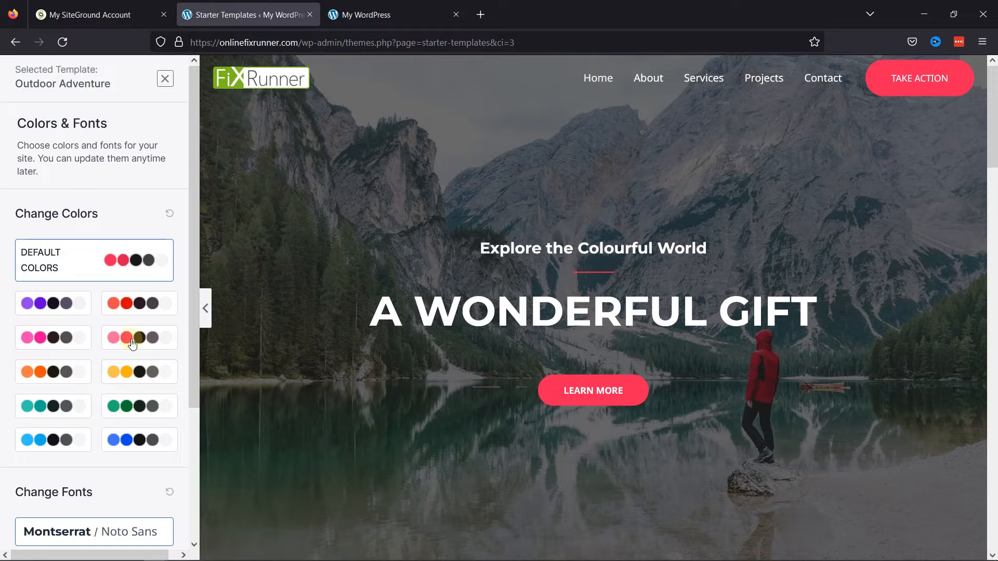
pyautogui.click(144, 449)
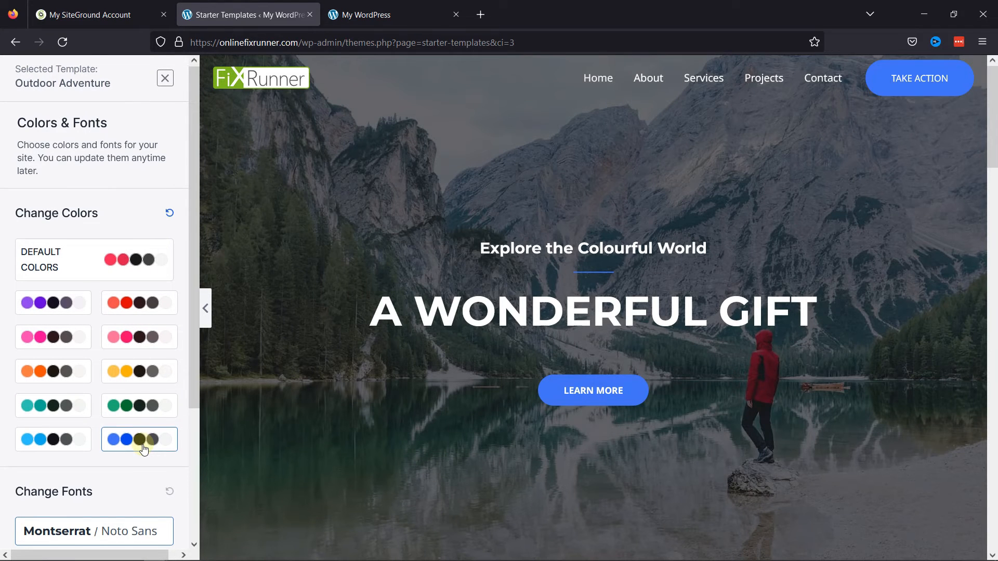
pyautogui.scroll(-1, 143, 446)
pyautogui.scroll(-10, 510, 398)
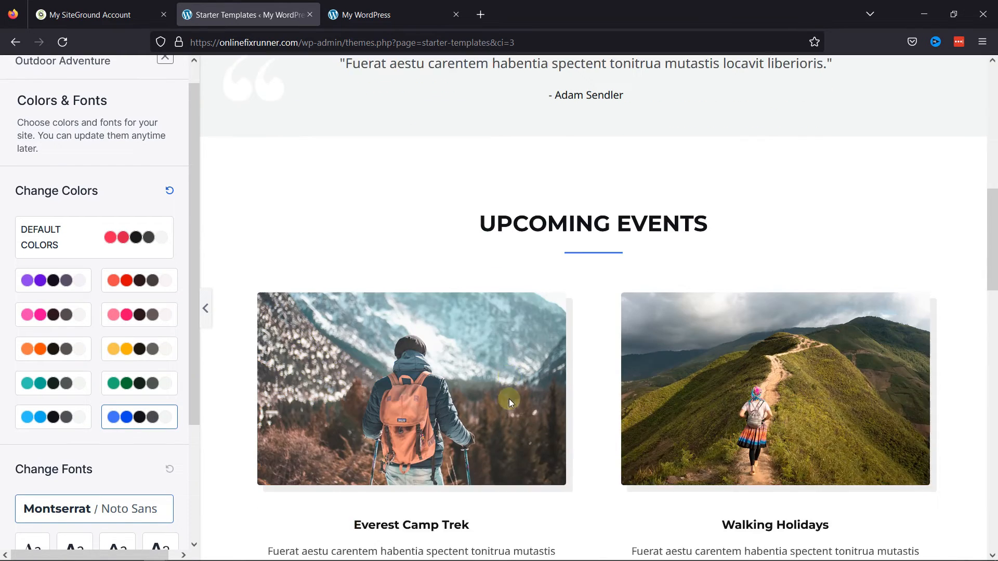
pyautogui.click(66, 381)
pyautogui.scroll(10, 460, 301)
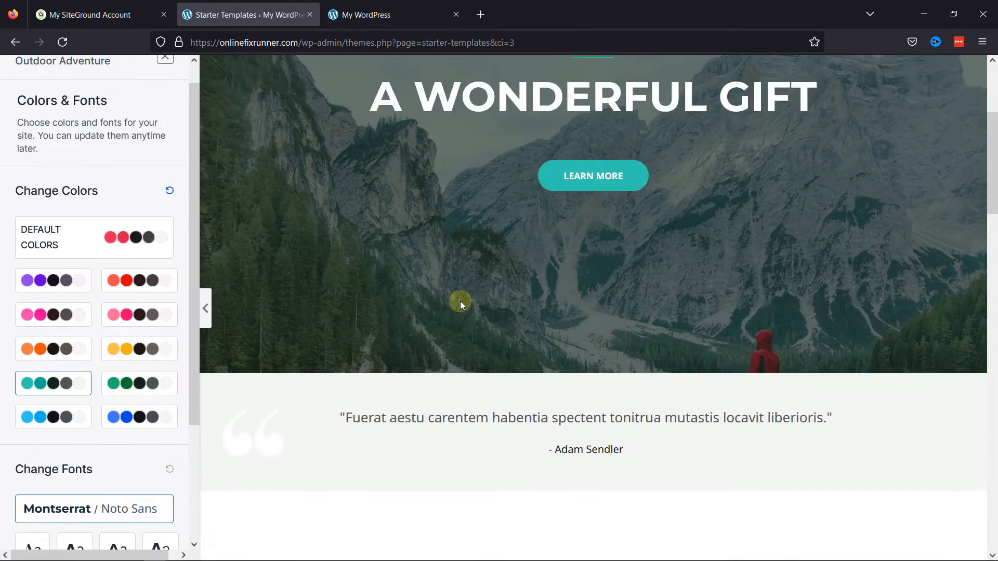
pyautogui.click(149, 388)
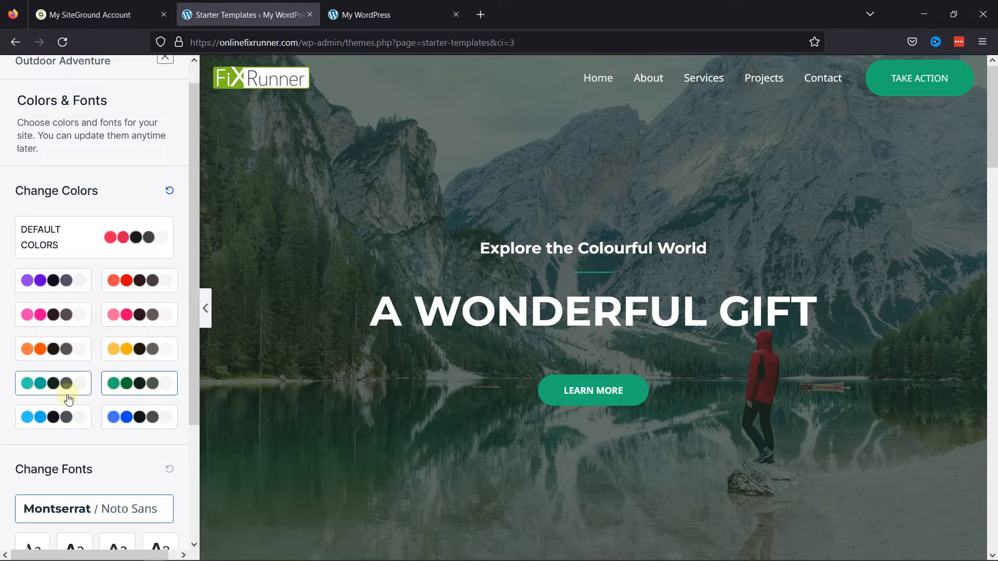
# Choose the serif-heading font pair in the second row, review it in the template preview, and continue to the final setup form.
pyautogui.scroll(-3, 164, 413)
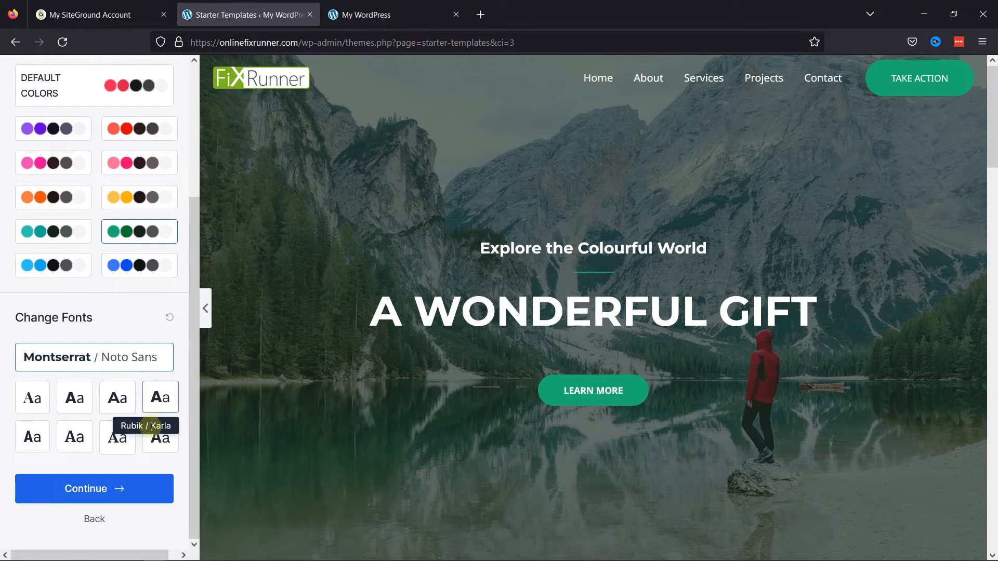
pyautogui.click(126, 445)
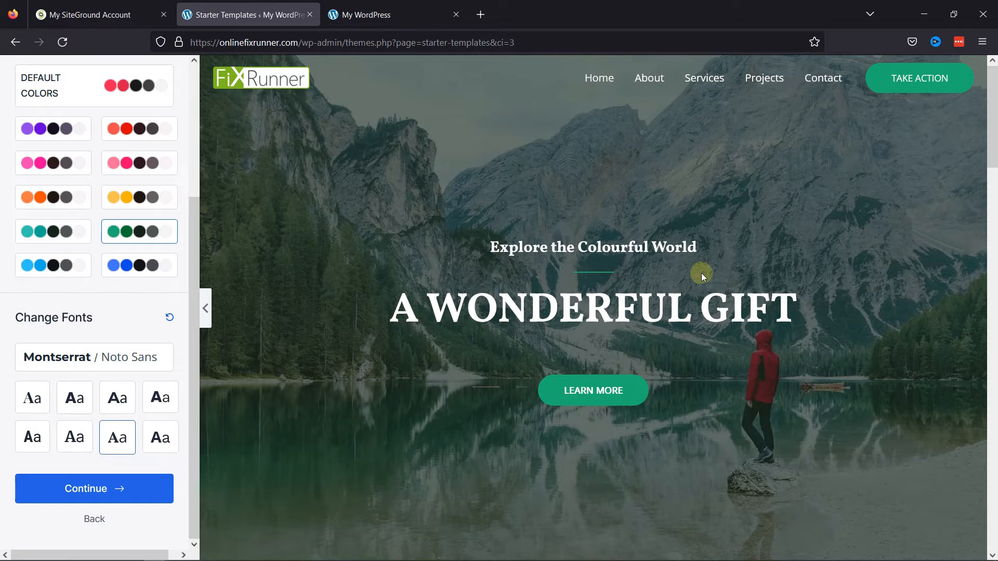
pyautogui.scroll(-15, 701, 274)
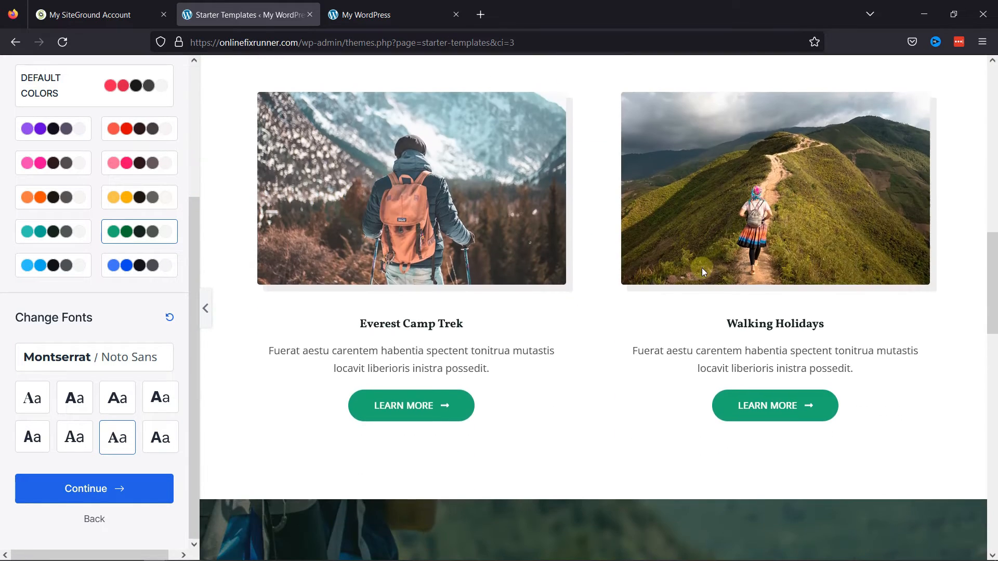
pyautogui.scroll(-5, 701, 269)
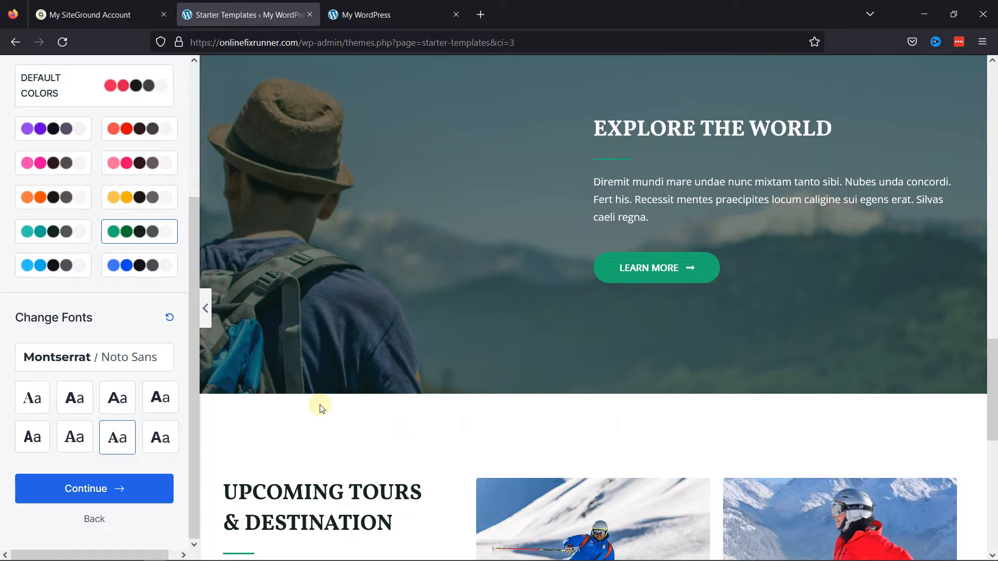
pyautogui.click(147, 488)
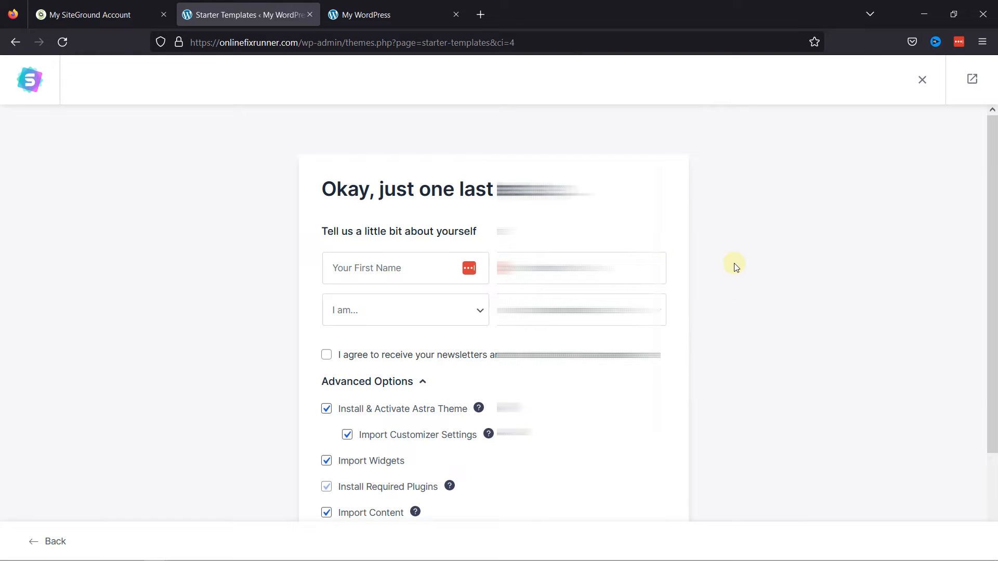
# Enter FixRunner as the first name and fill in the contact e-mail.
pyautogui.click(421, 274)
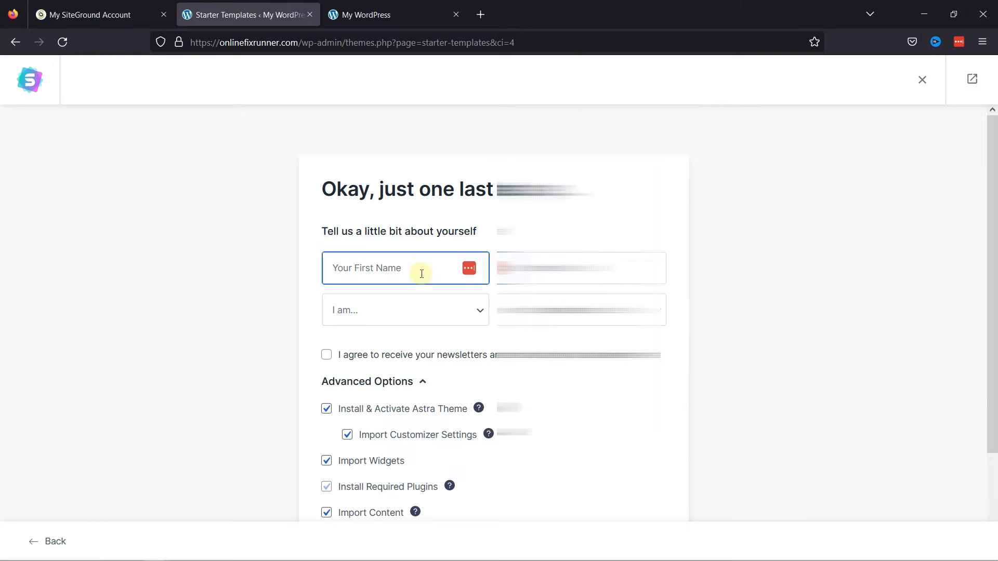
pyautogui.write('FixRunner')
pyautogui.press('Tab')
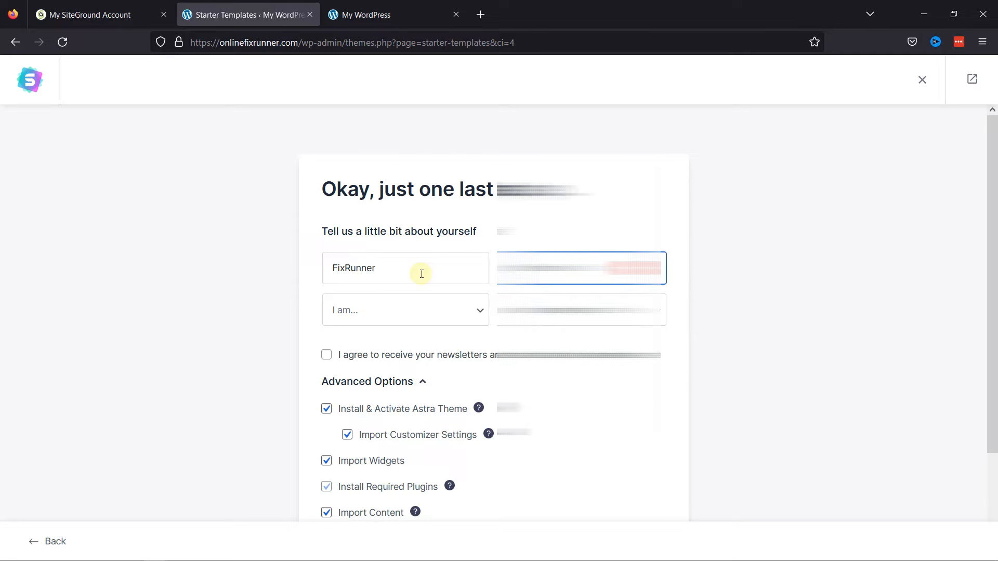
pyautogui.press('Down')
pyautogui.press('Return')
pyautogui.press('Tab')
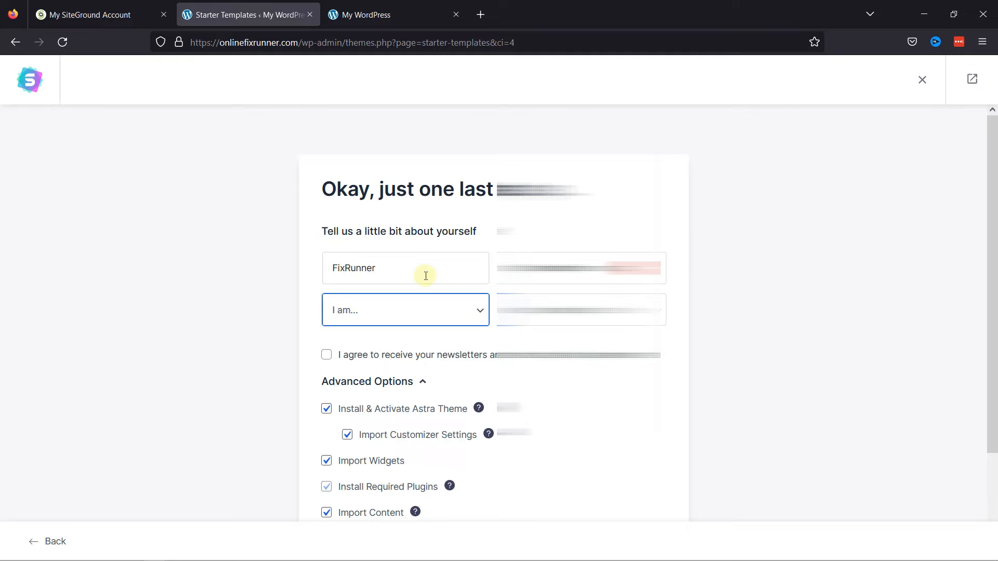
# Select Beginner as the experience level, fill in the remaining profile choice, and submit the form to build the website.
pyautogui.click(447, 307)
pyautogui.click(345, 352)
pyautogui.press('Tab')
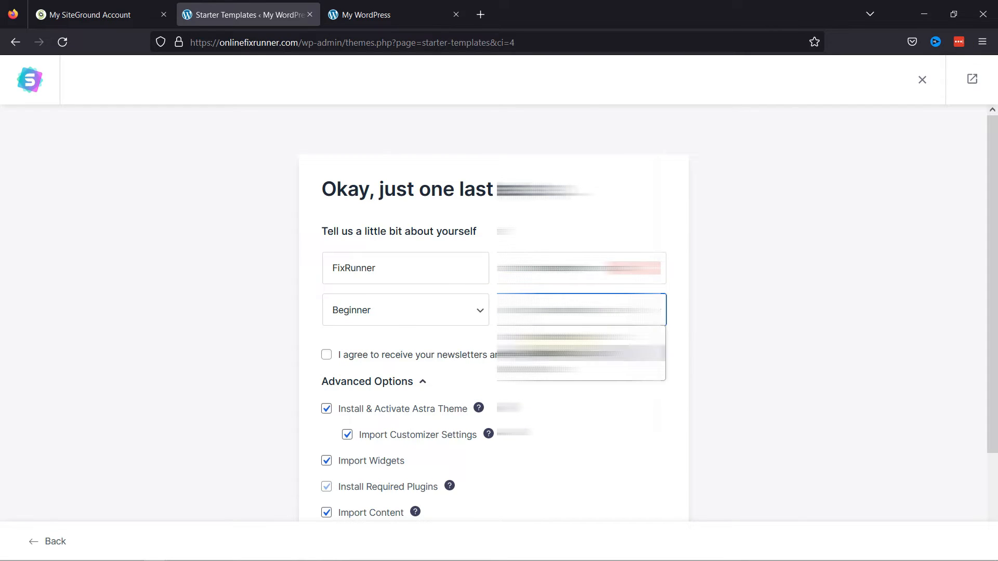
pyautogui.click(559, 353)
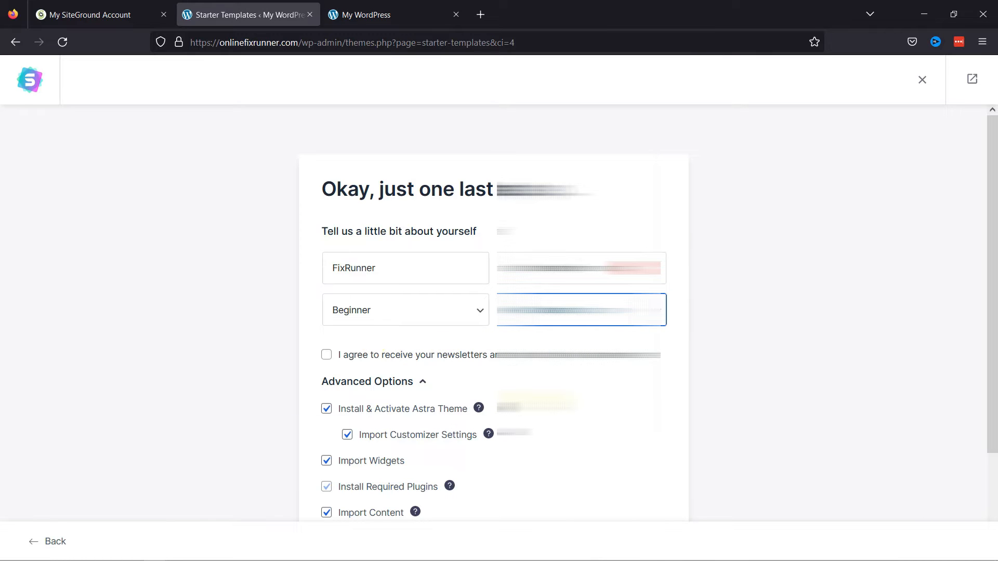
pyautogui.scroll(-3, 535, 401)
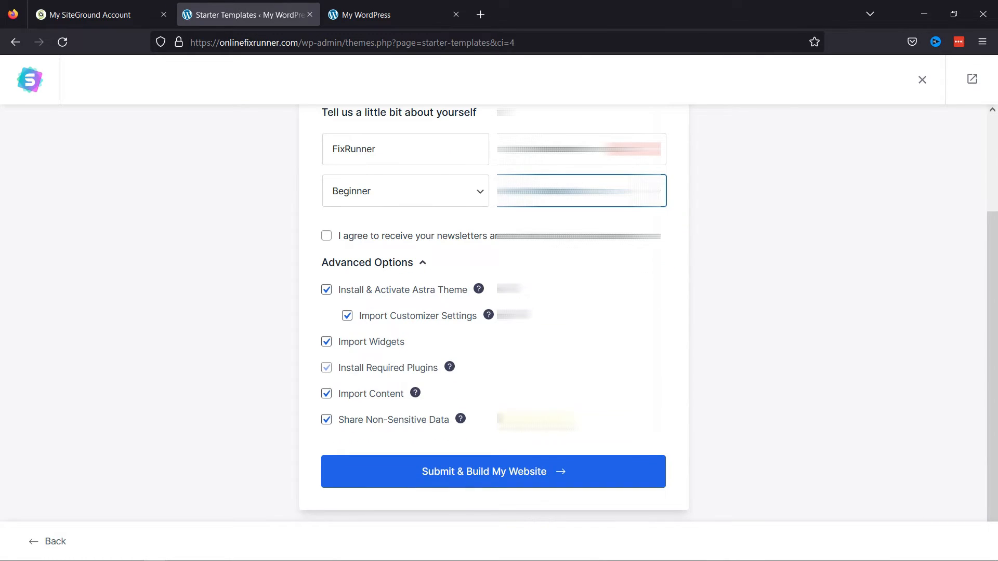
pyautogui.click(546, 473)
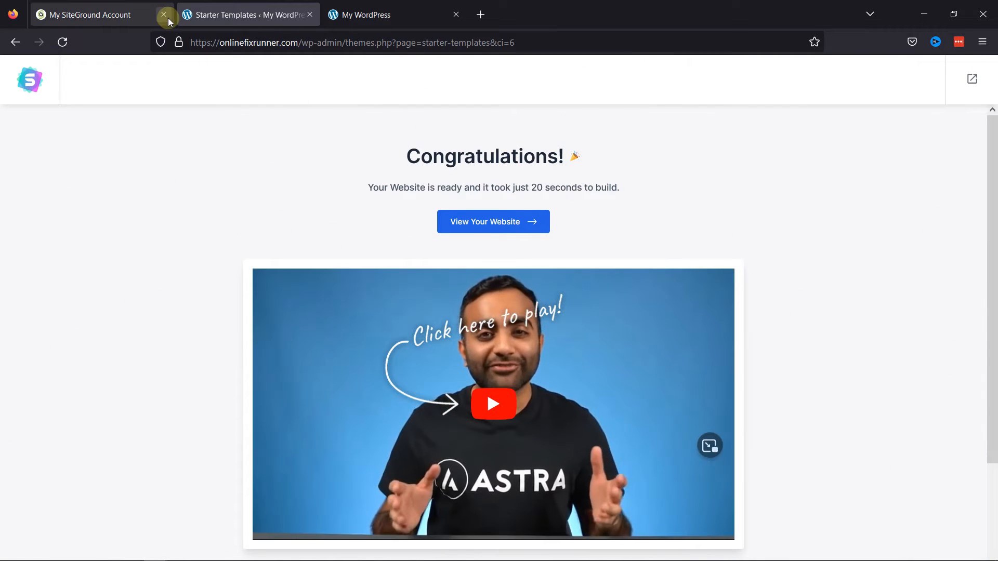
# Close the SiteGround account and old My WordPress browser tabs, and open the newly built website.
pyautogui.click(164, 15)
pyautogui.click(310, 15)
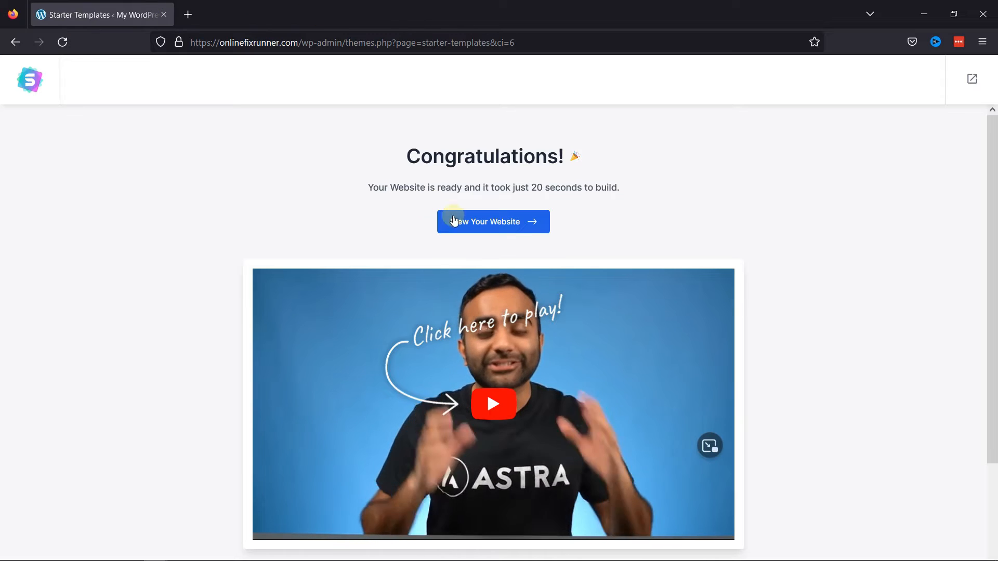
pyautogui.click(524, 224)
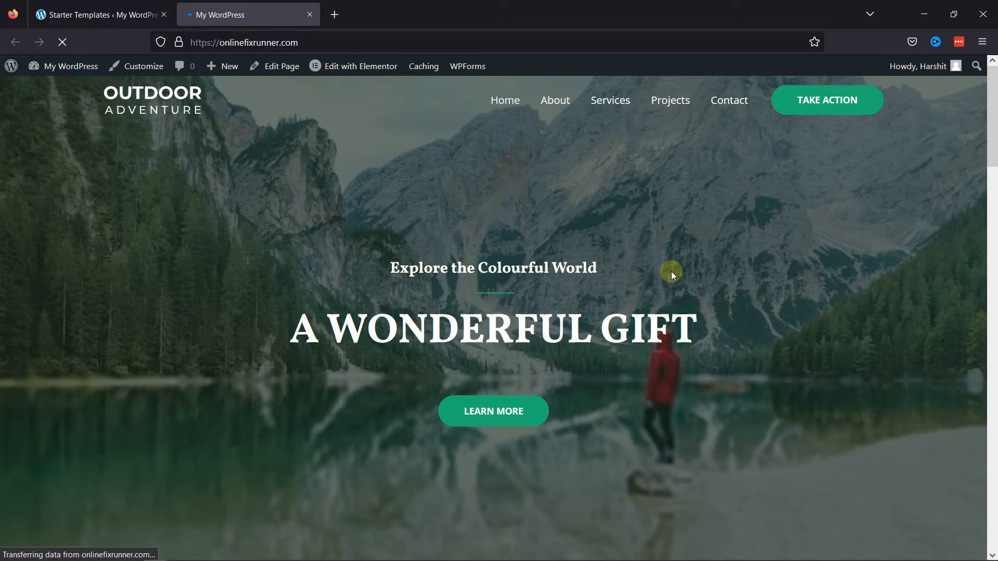
# Look through the new homepage's sections and check its header logo, colors and fonts.
pyautogui.scroll(-6, 671, 273)
pyautogui.scroll(6, 672, 270)
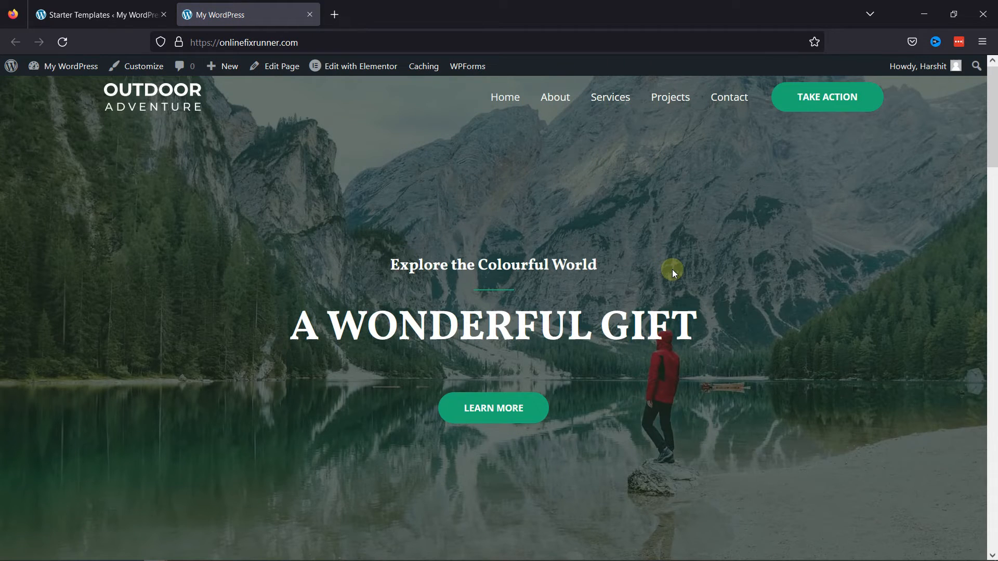
pyautogui.scroll(-5, 672, 269)
pyautogui.scroll(-20, 672, 269)
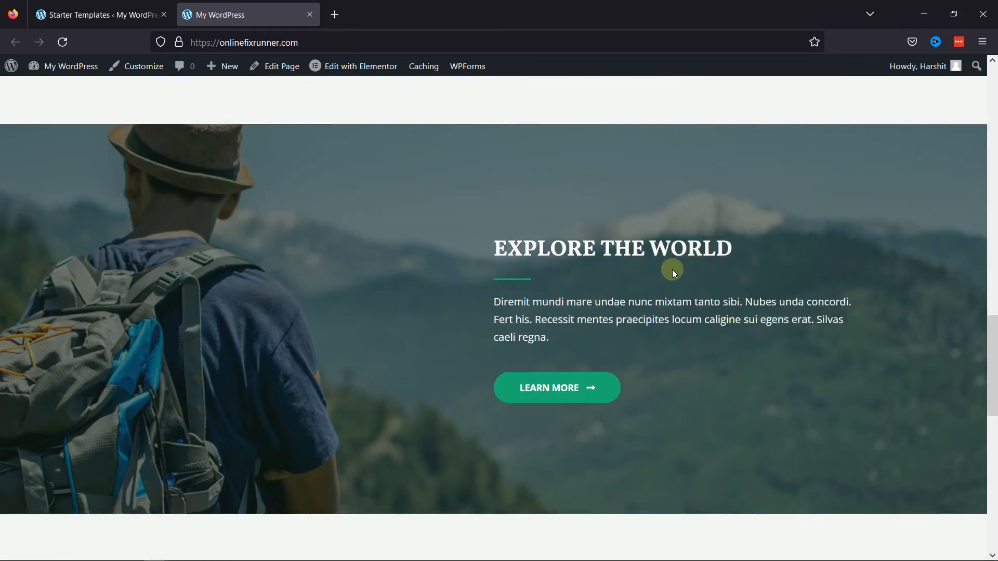
pyautogui.scroll(-3, 672, 270)
pyautogui.scroll(20, 672, 269)
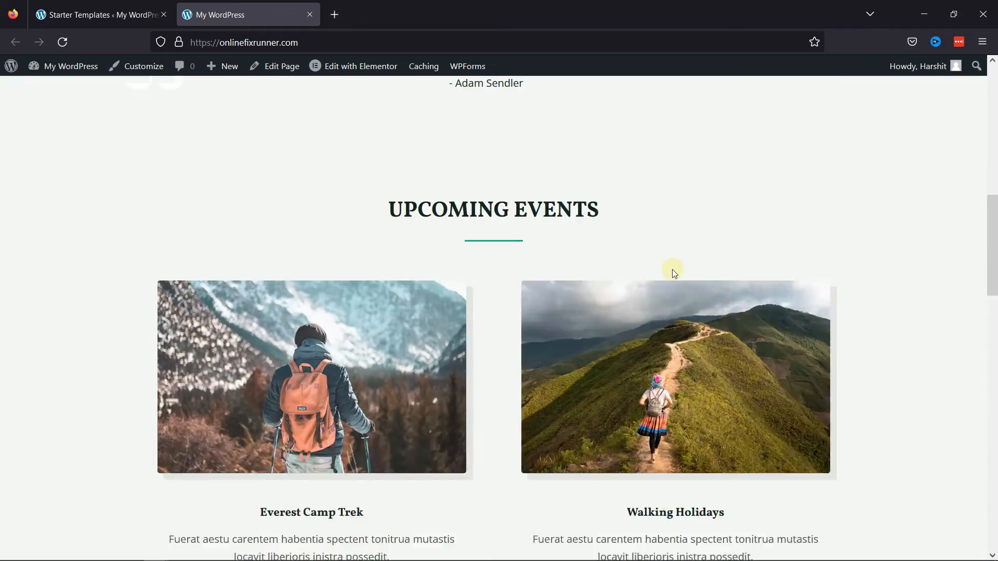
pyautogui.scroll(3, 672, 269)
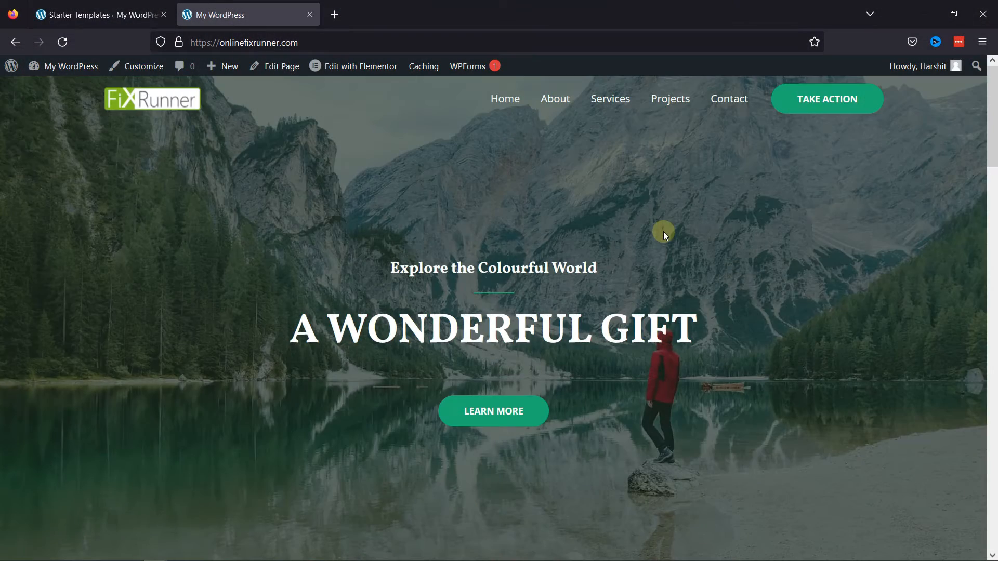
pyautogui.scroll(-3, 663, 231)
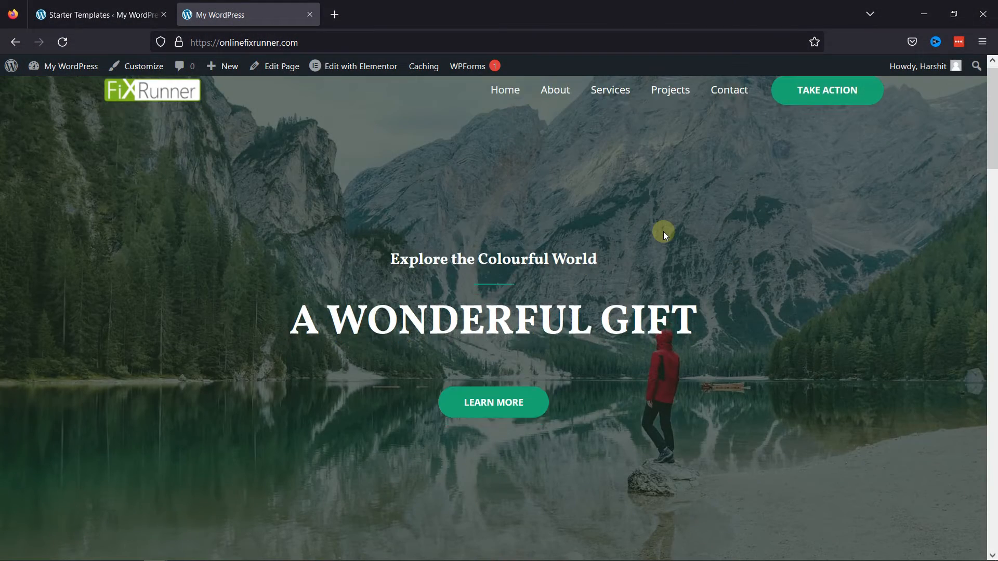
pyautogui.scroll(2, 663, 232)
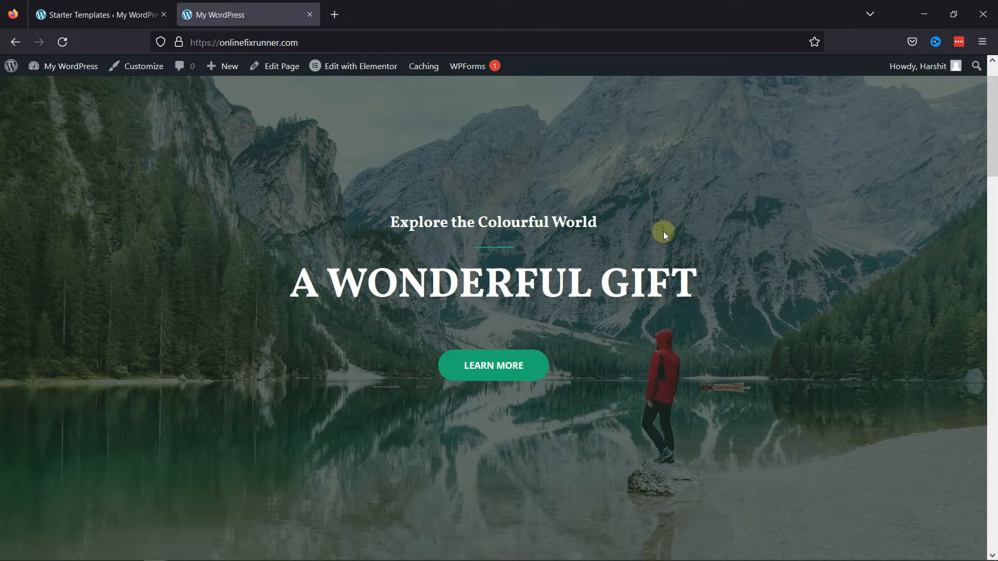
pyautogui.scroll(1, 663, 232)
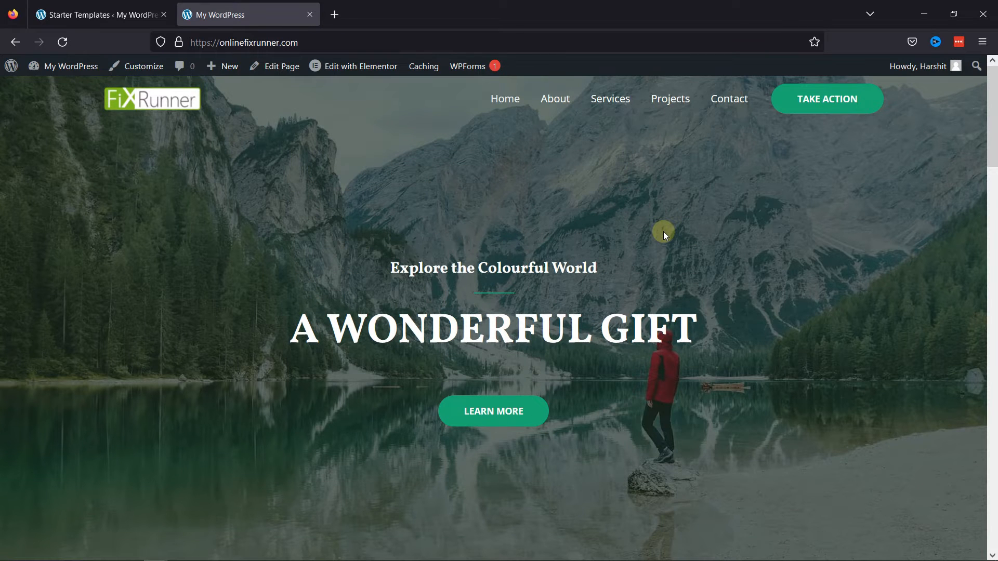
# Open the site customizer and examine the Global typography presets and font settings.
pyautogui.click(125, 73)
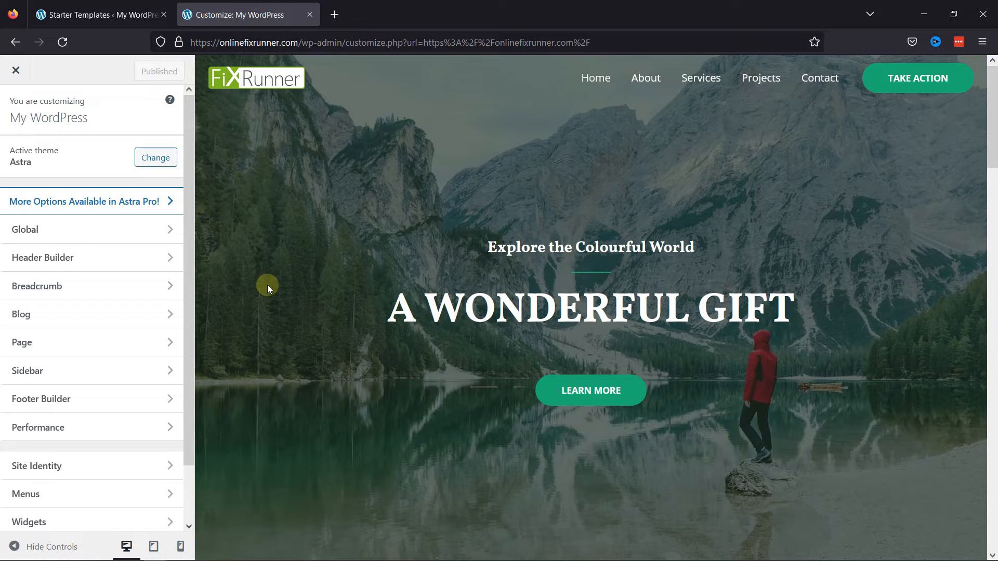
pyautogui.click(168, 229)
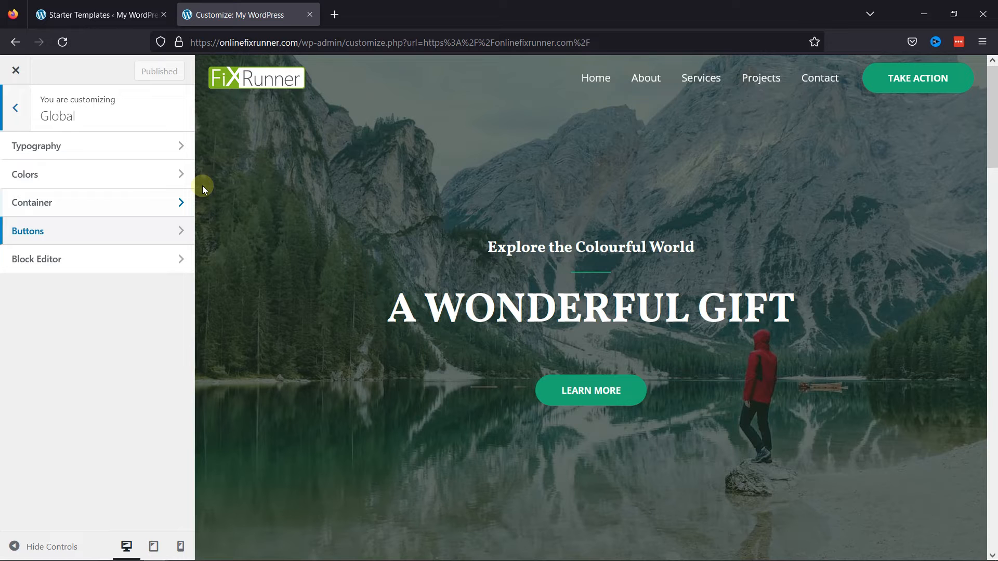
pyautogui.click(180, 147)
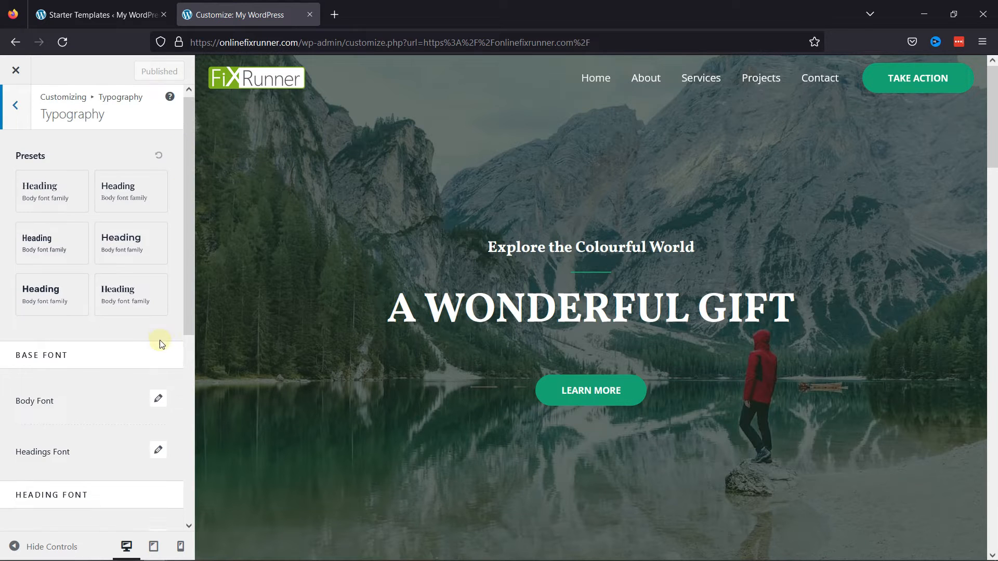
pyautogui.scroll(-4, 160, 340)
pyautogui.scroll(4, 160, 344)
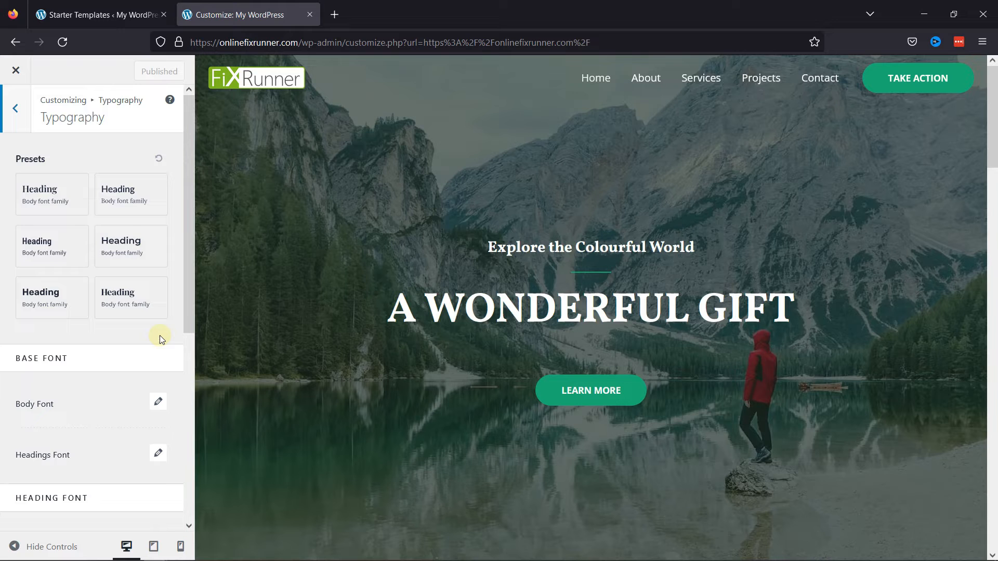
# Examine the Global color palette and theme color settings, and the container layout and width options.
pyautogui.click(21, 117)
pyautogui.click(96, 179)
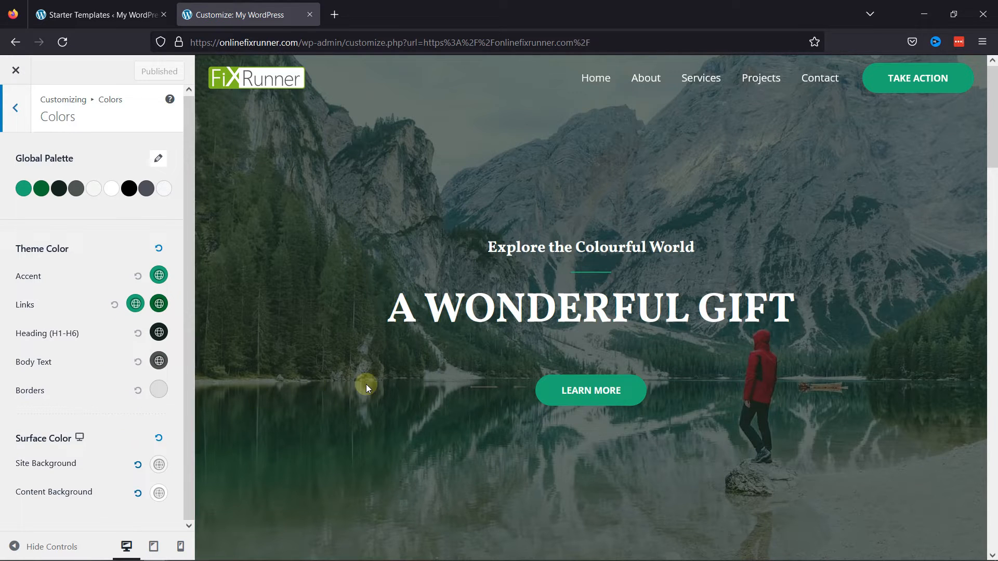
pyautogui.scroll(-10, 366, 385)
pyautogui.scroll(-2, 313, 469)
pyautogui.scroll(15, 313, 467)
pyautogui.click(17, 108)
pyautogui.click(144, 204)
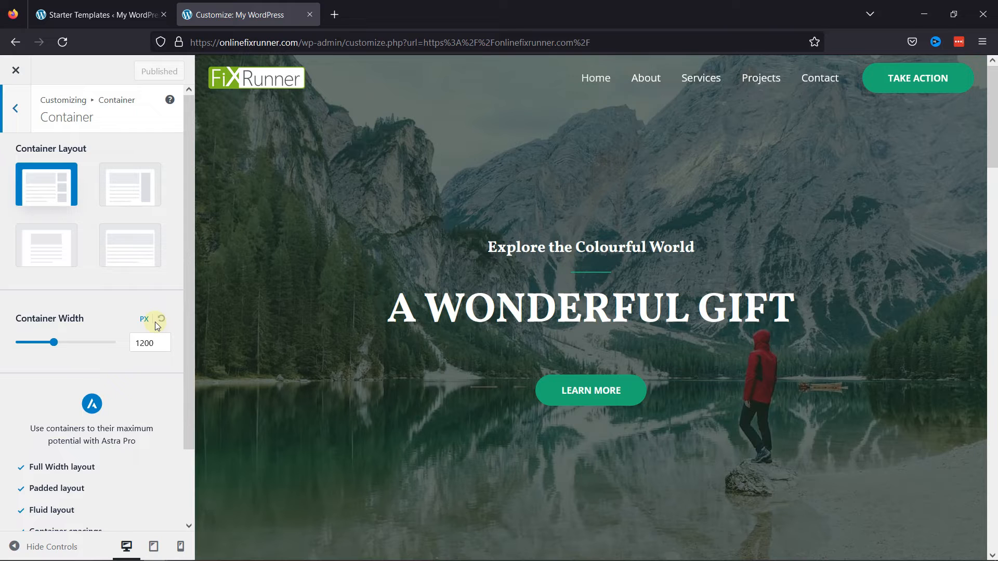
# Review the Global button settings and apply the filled, square-cornered button preset.
pyautogui.click(13, 125)
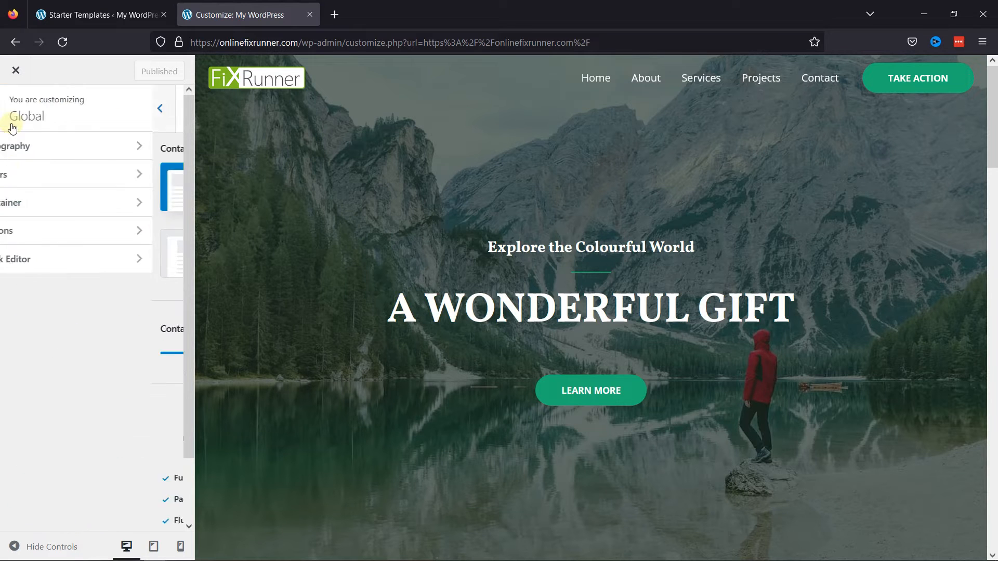
pyautogui.click(103, 247)
pyautogui.scroll(-2, 77, 391)
pyautogui.scroll(2, 77, 391)
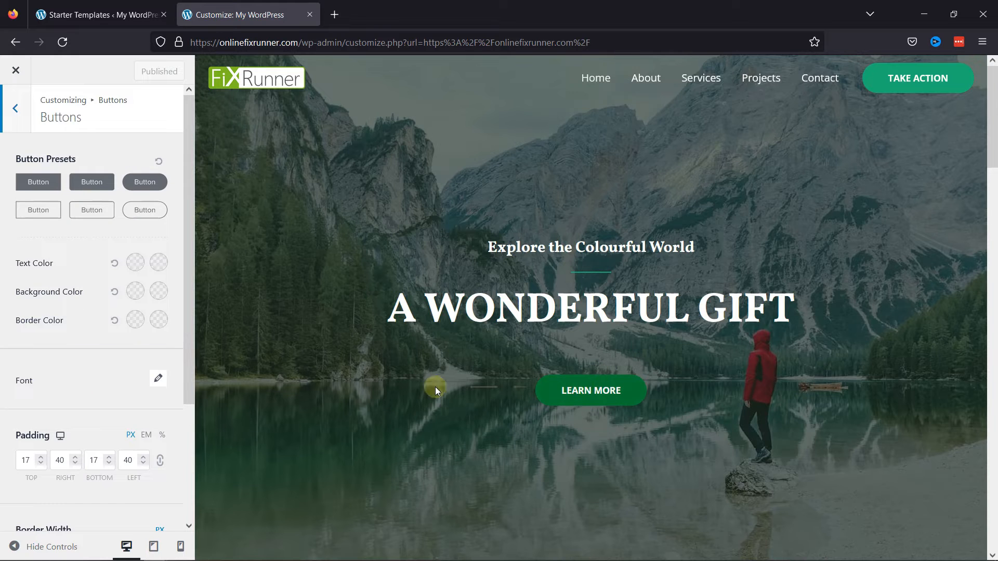
pyautogui.click(59, 189)
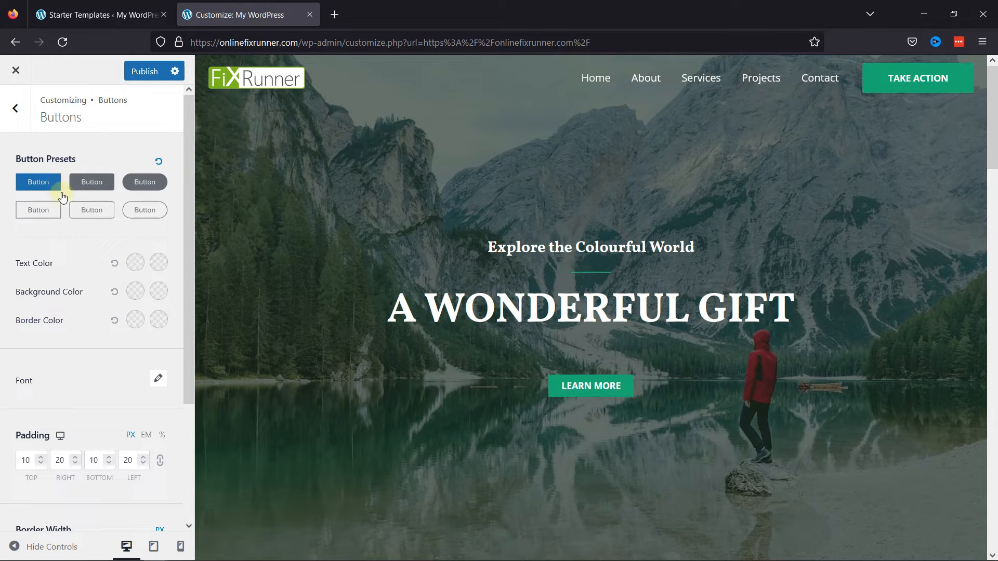
# Try the outlined rounded-corner button preset, apply the filled rounded-corner preset, and review the padding and border settings.
pyautogui.click(92, 215)
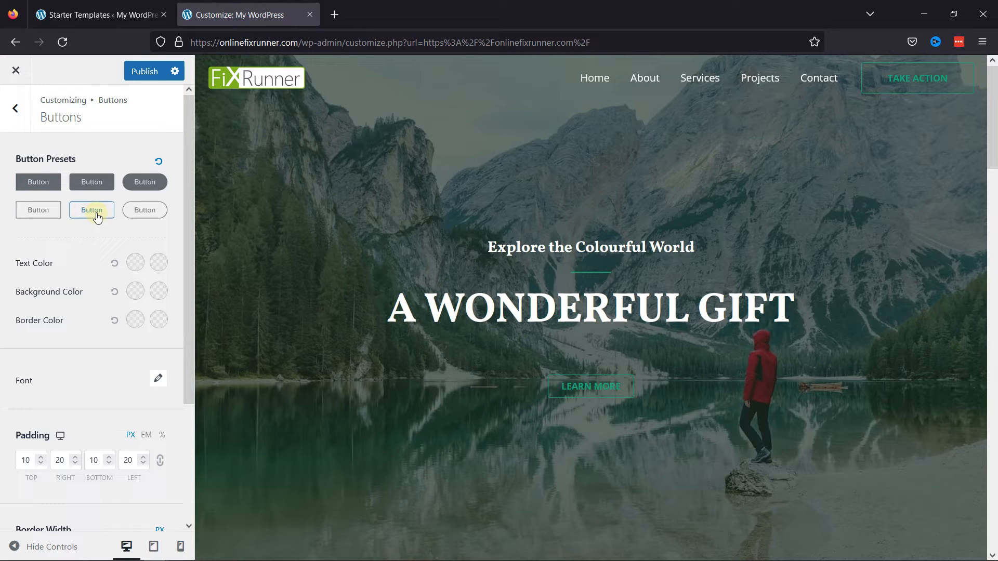
pyautogui.click(103, 190)
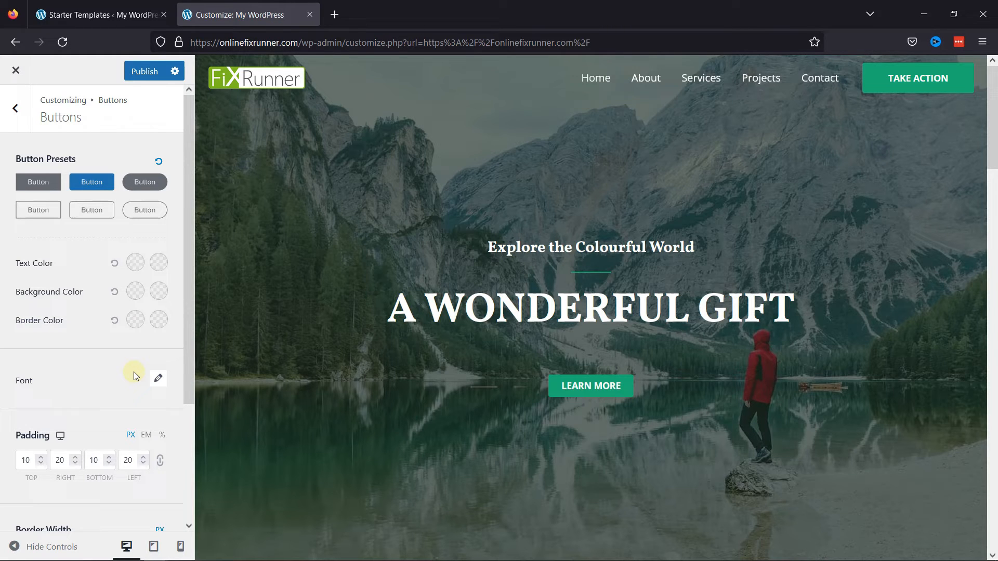
pyautogui.scroll(-3, 133, 372)
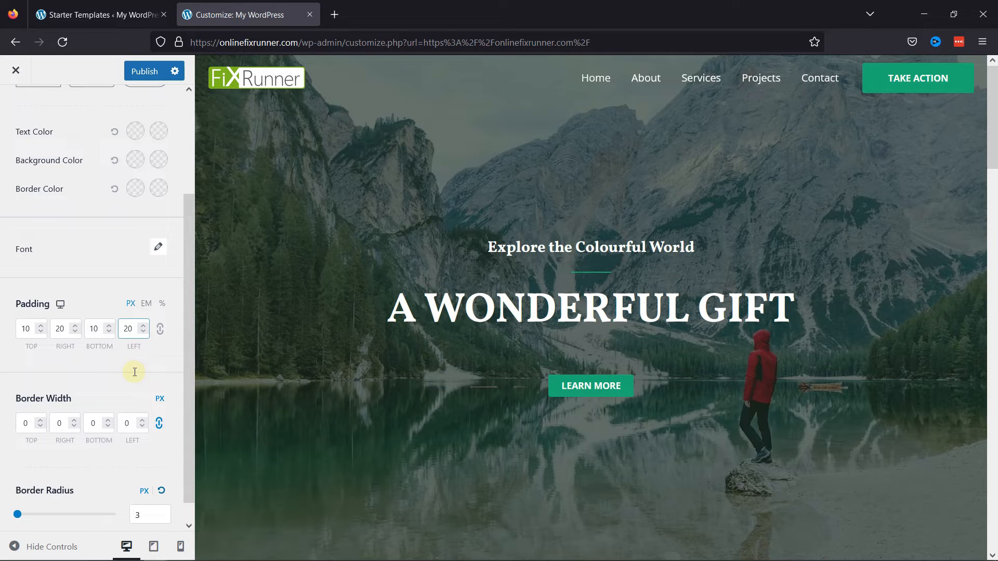
pyautogui.scroll(-1, 134, 373)
pyautogui.scroll(4, 133, 366)
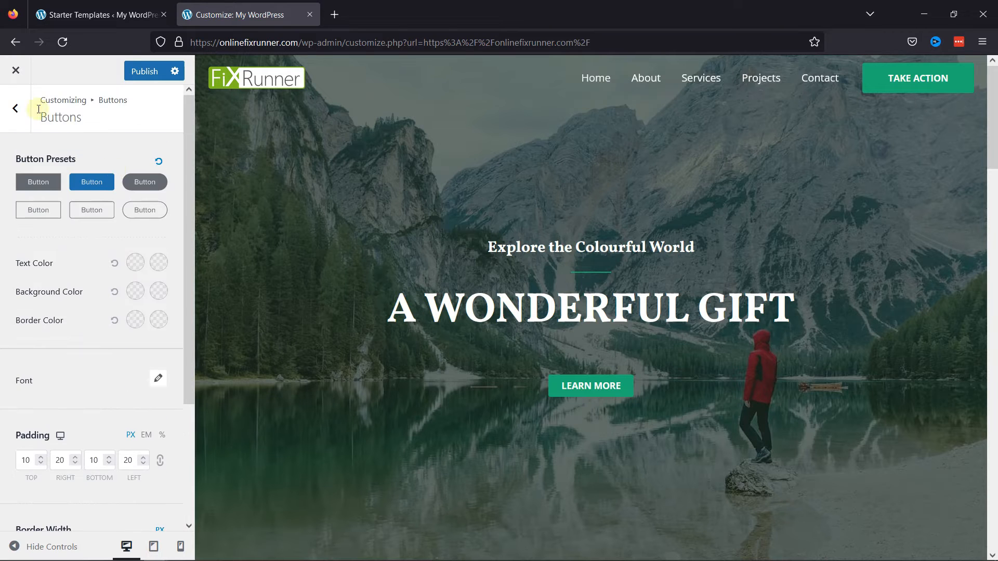
pyautogui.click(13, 108)
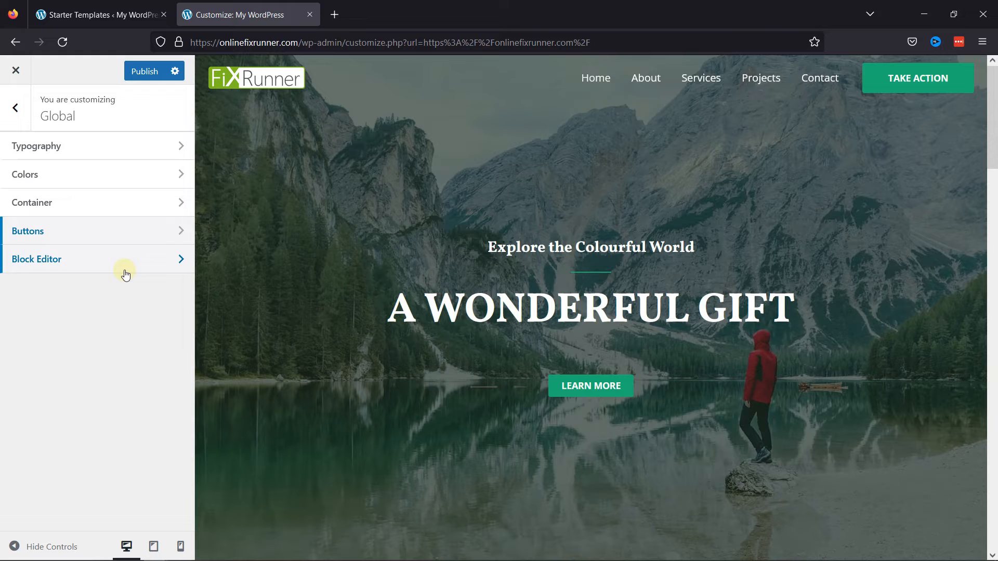
# Check the core blocks spacing options in the Global Block Editor settings.
pyautogui.click(125, 274)
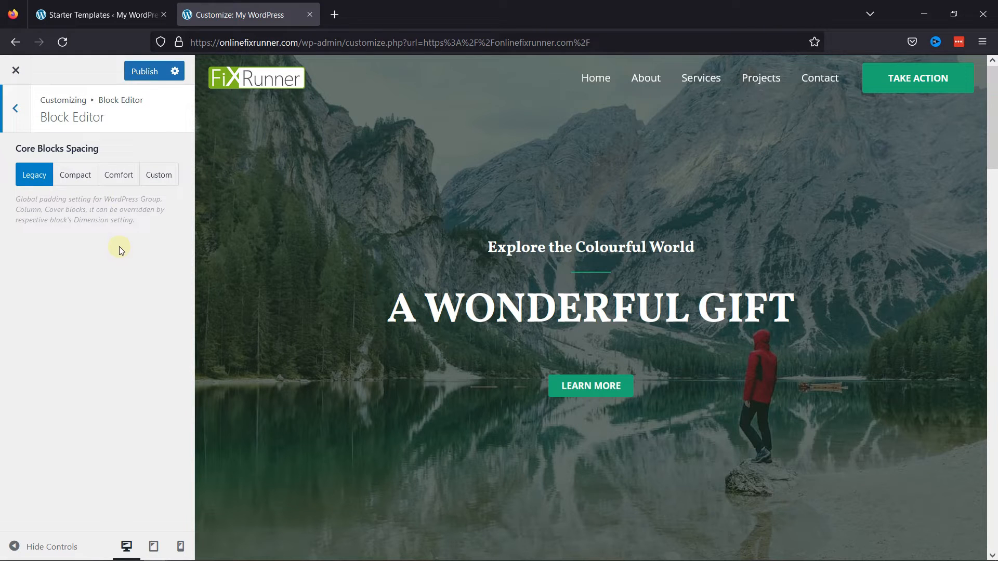
pyautogui.click(18, 122)
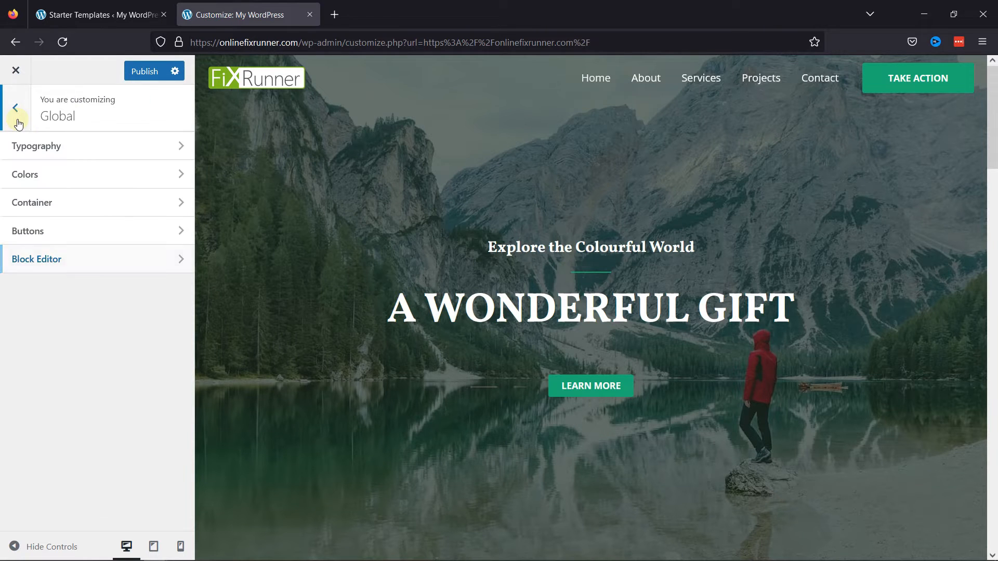
pyautogui.click(18, 122)
# Open the Header Builder's Site Title & Logo settings and review the logo, retina logo, logo width and site title options.
pyautogui.click(94, 260)
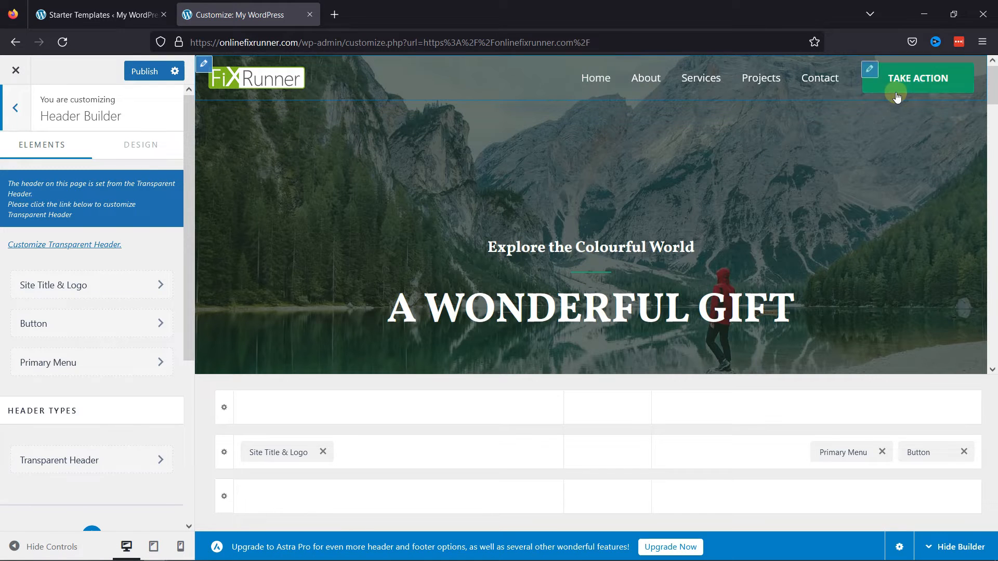
pyautogui.click(161, 286)
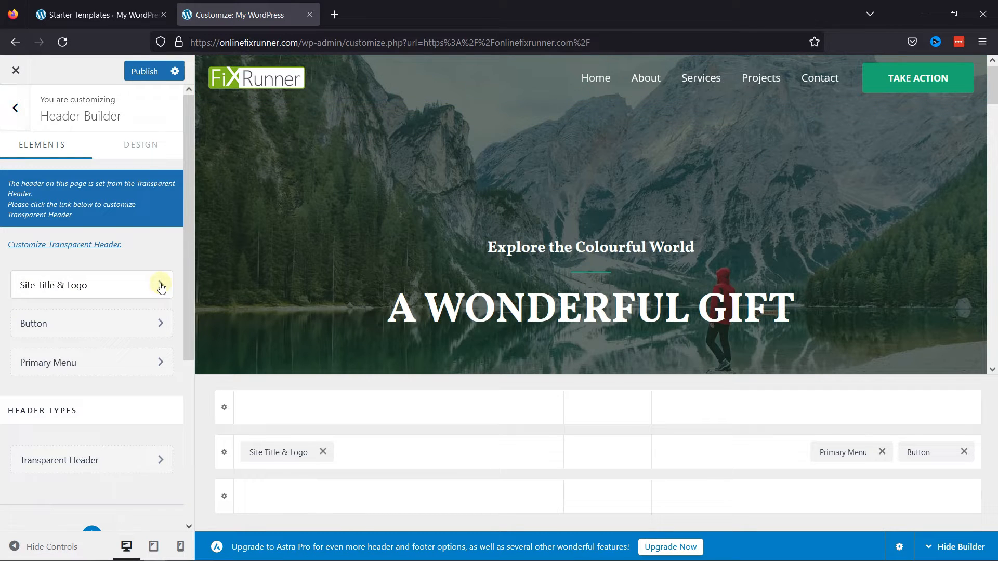
pyautogui.scroll(-4, 160, 284)
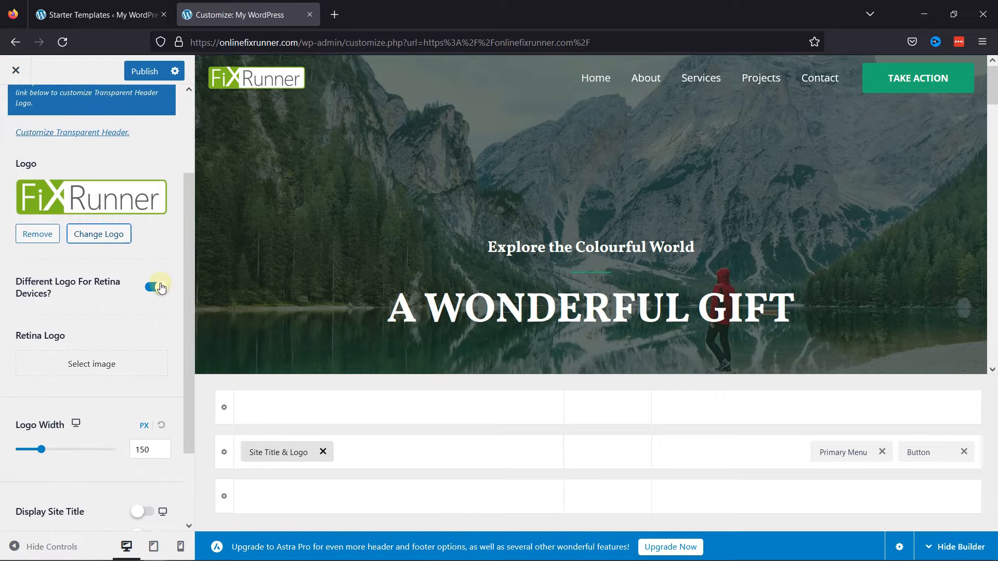
pyautogui.scroll(2, 161, 286)
pyautogui.scroll(2, 160, 285)
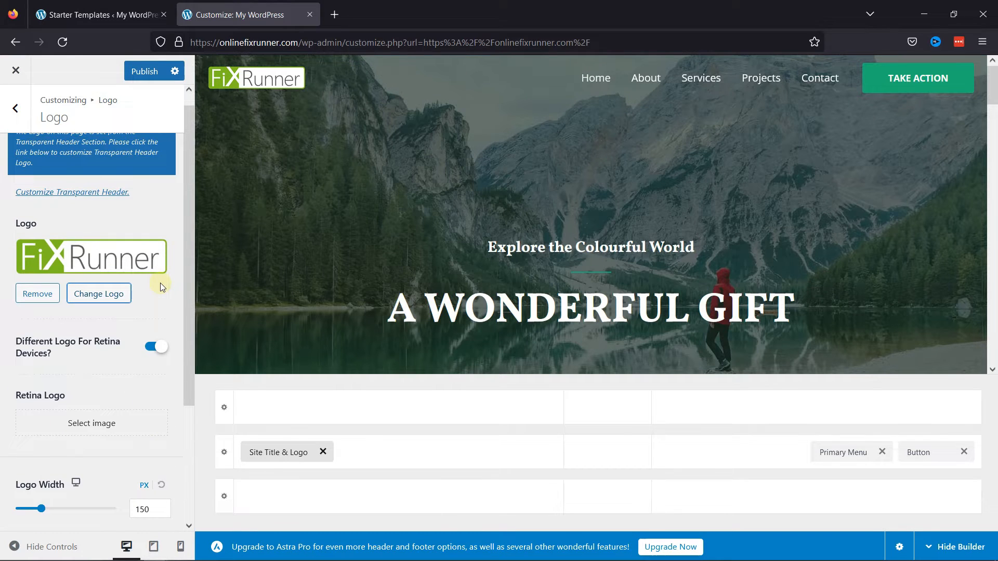
pyautogui.scroll(-3, 160, 283)
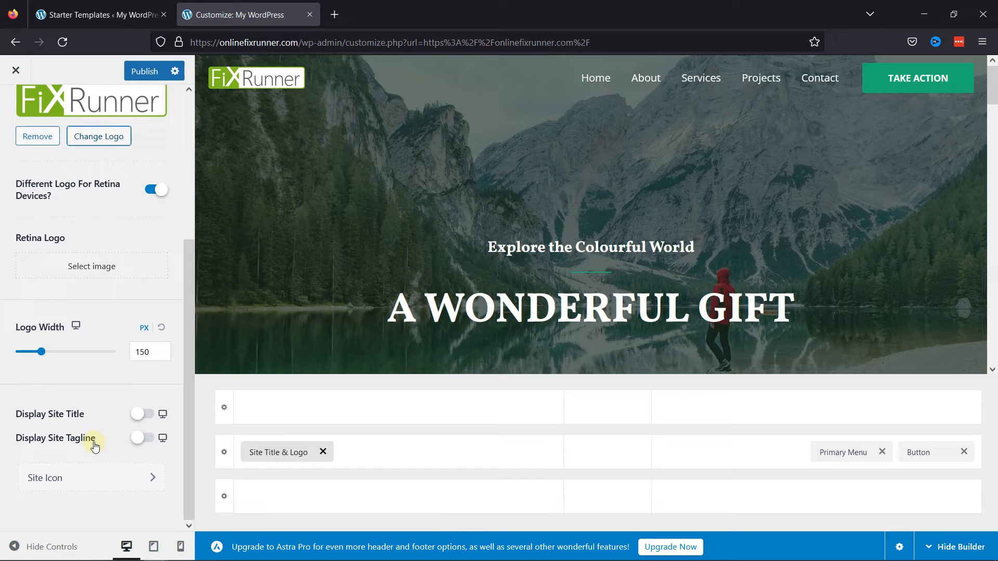
# Try displaying the site title inline with the header logo, together with a site tagline reading "tagline".
pyautogui.click(148, 421)
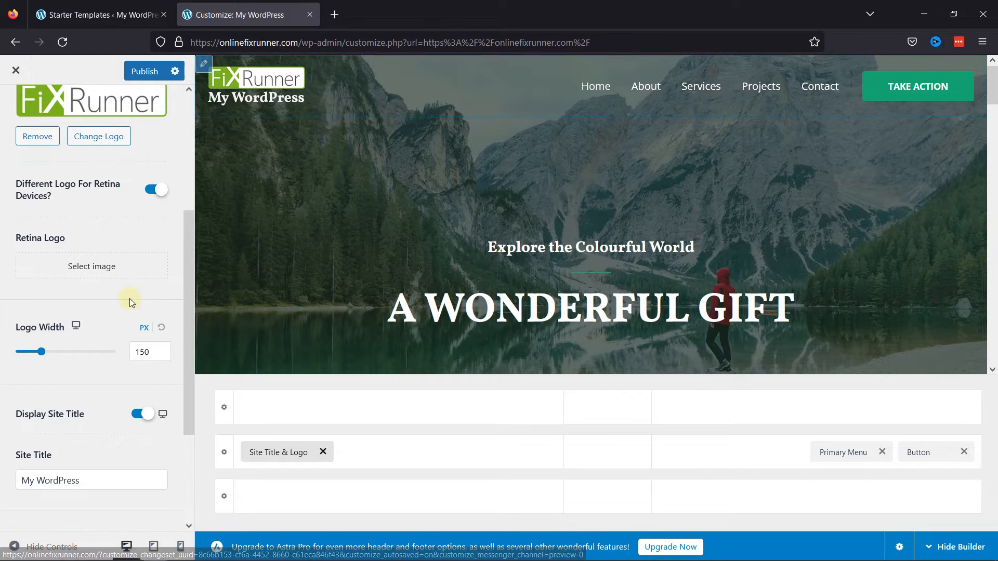
pyautogui.scroll(-3, 131, 322)
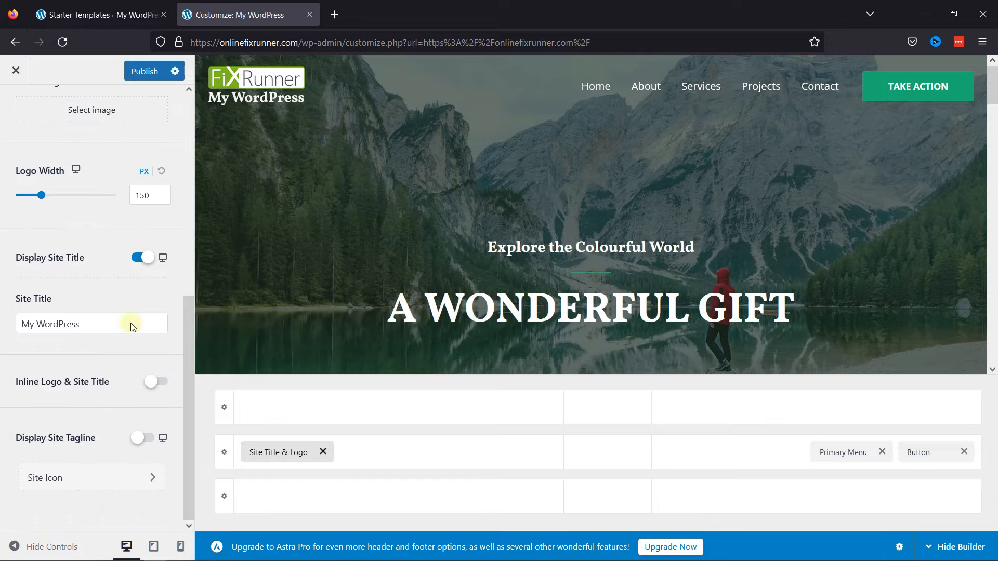
pyautogui.click(160, 388)
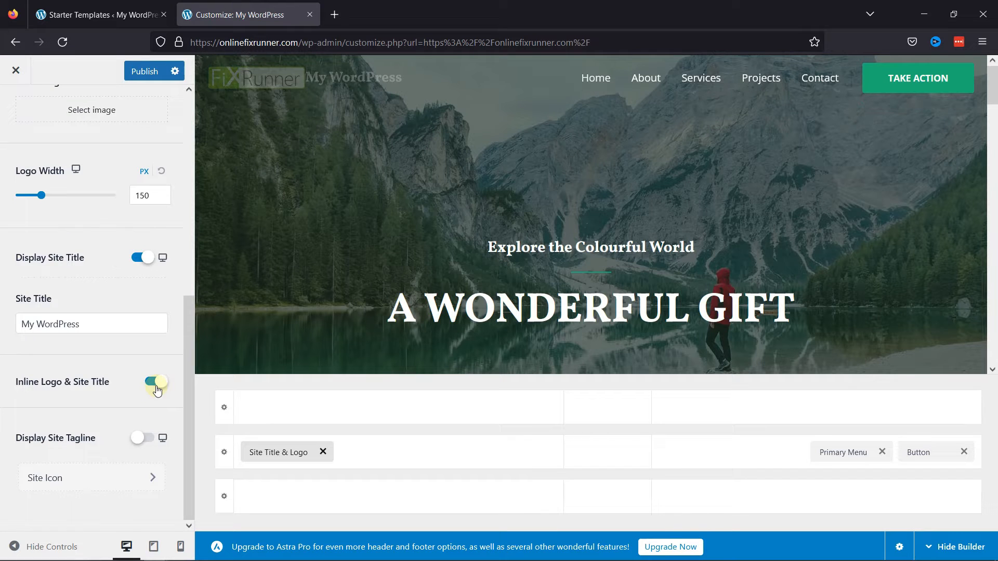
pyautogui.click(141, 438)
pyautogui.scroll(-3, 145, 442)
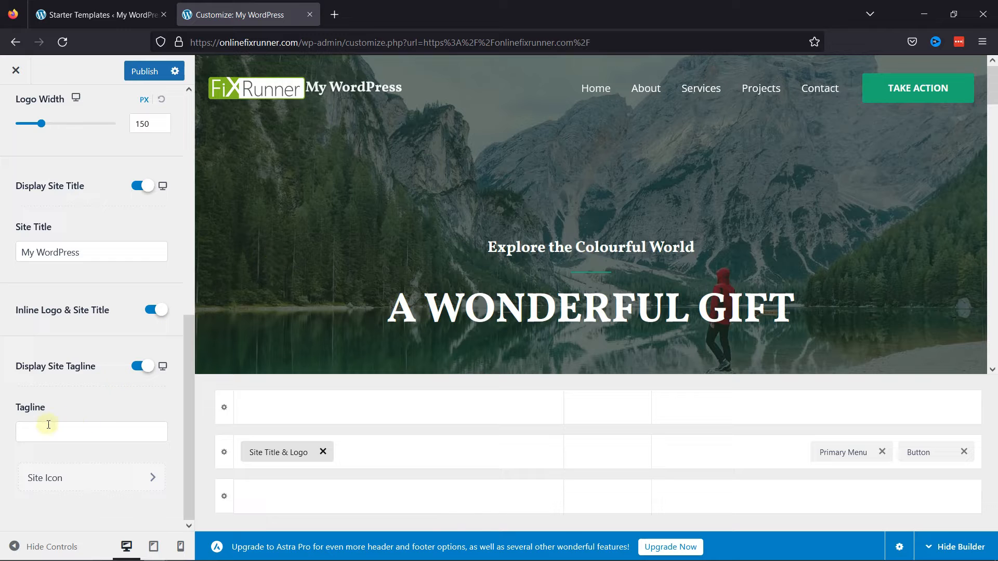
pyautogui.click(82, 431)
pyautogui.write('tagline')
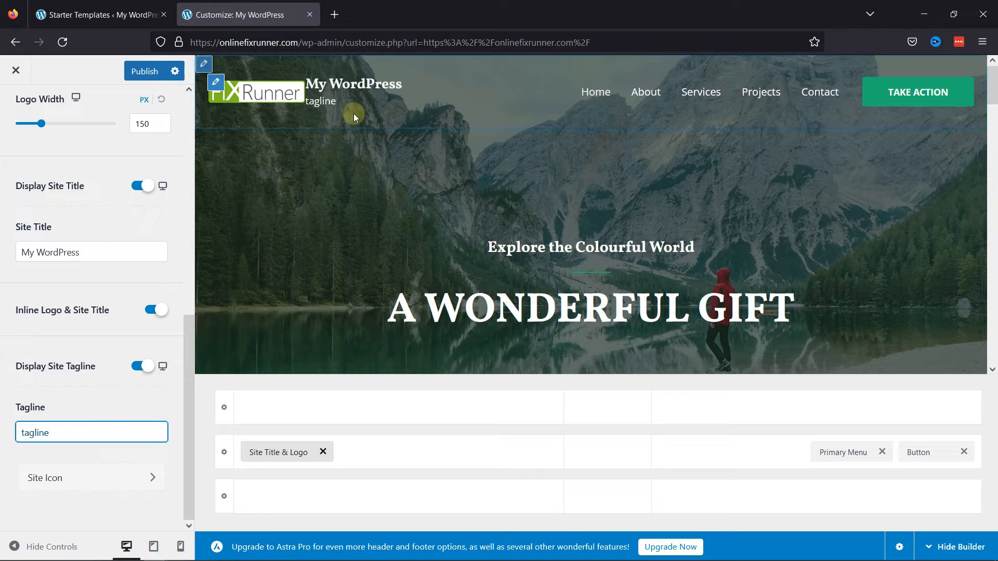
# Turn off the display of the site tagline and site title in the header.
pyautogui.click(144, 370)
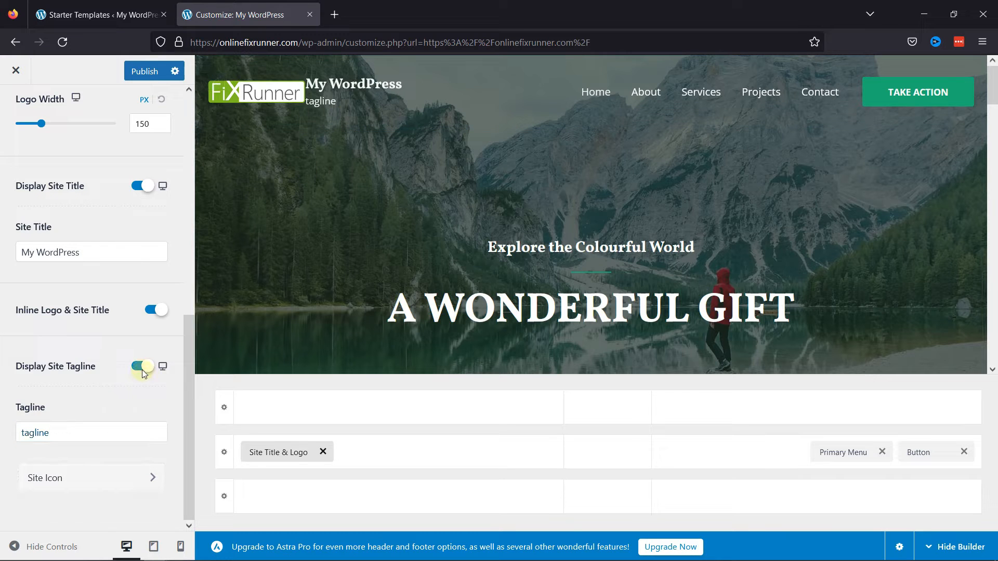
pyautogui.click(142, 258)
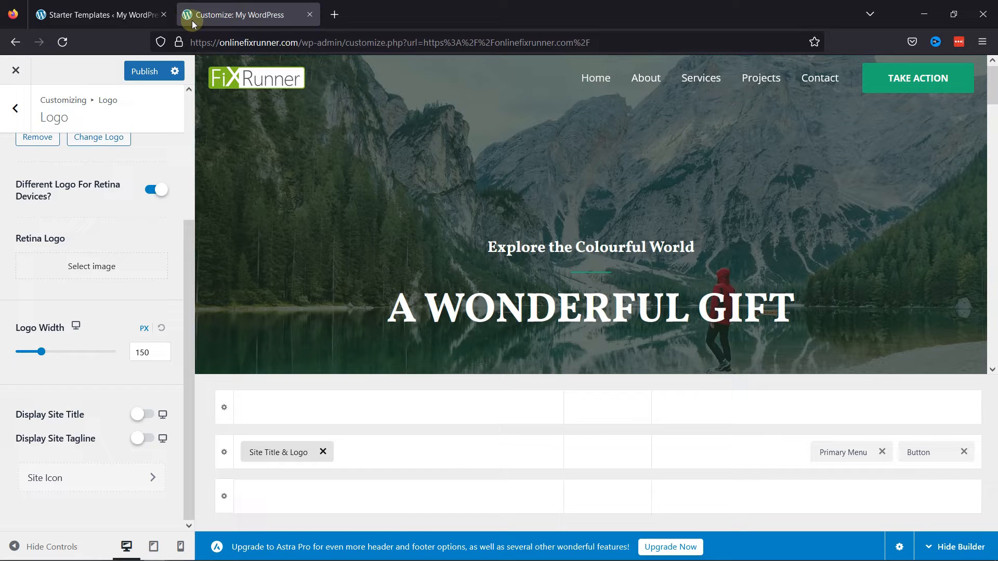
# Upload the "fixrunner favicon" PNG from the fixrunner folder and set it as the site icon, cropping with the default selection.
pyautogui.click(78, 483)
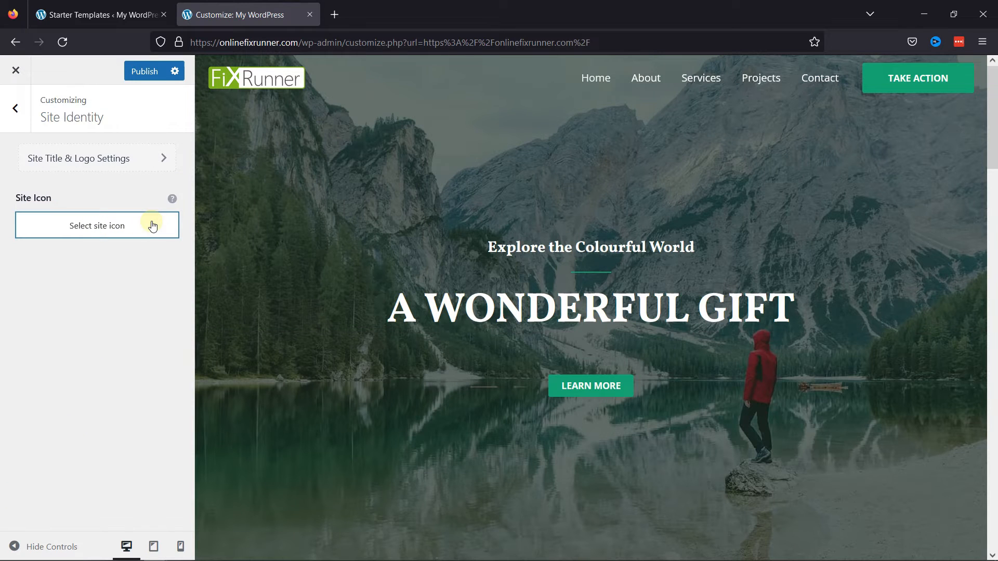
pyautogui.click(152, 225)
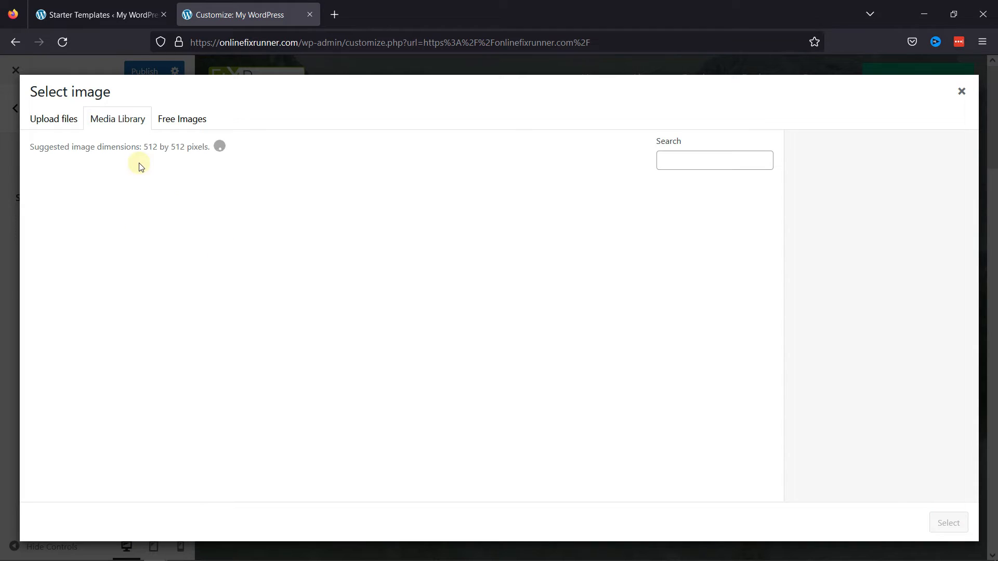
pyautogui.click(55, 121)
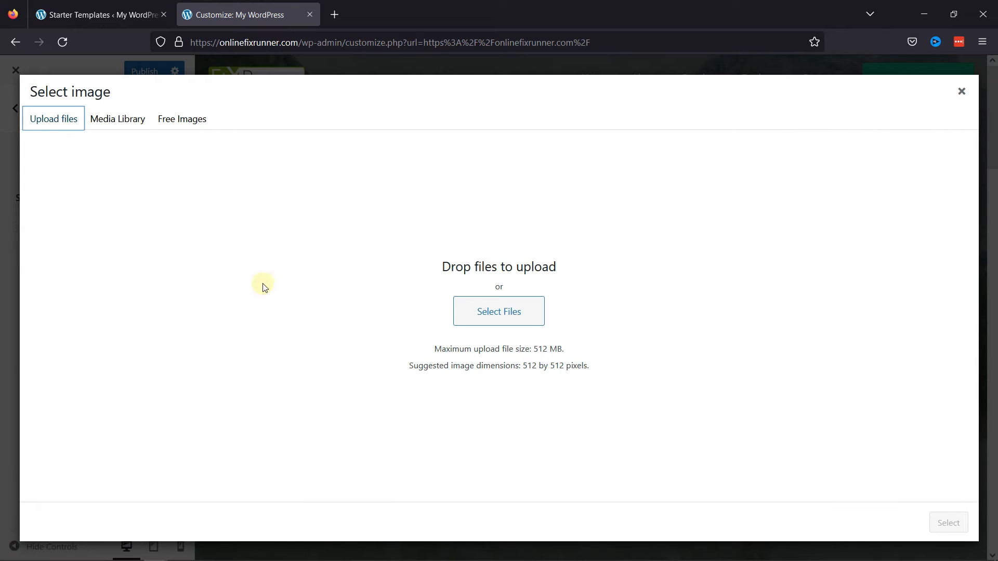
pyautogui.click(458, 302)
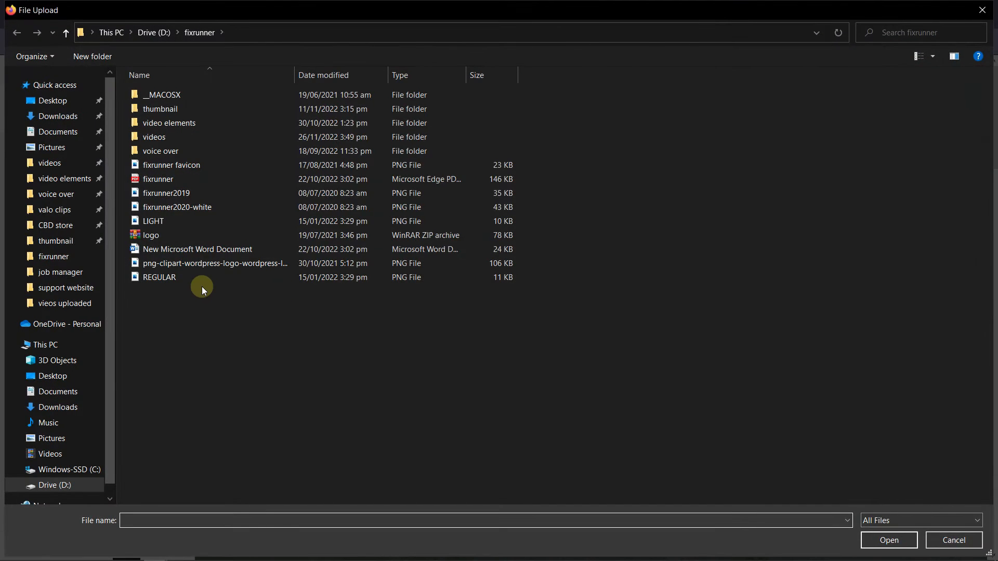
pyautogui.doubleClick(160, 166)
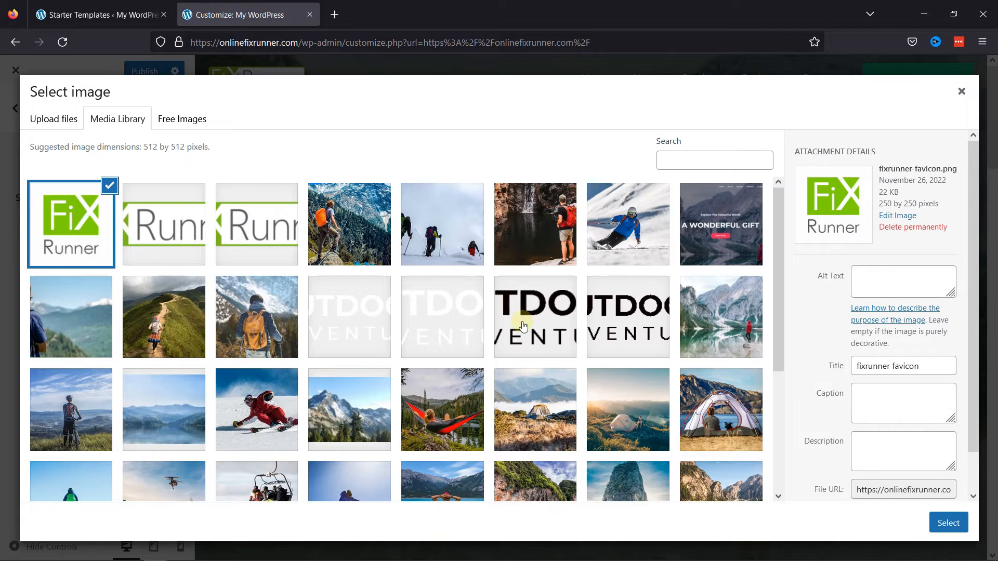
pyautogui.click(949, 524)
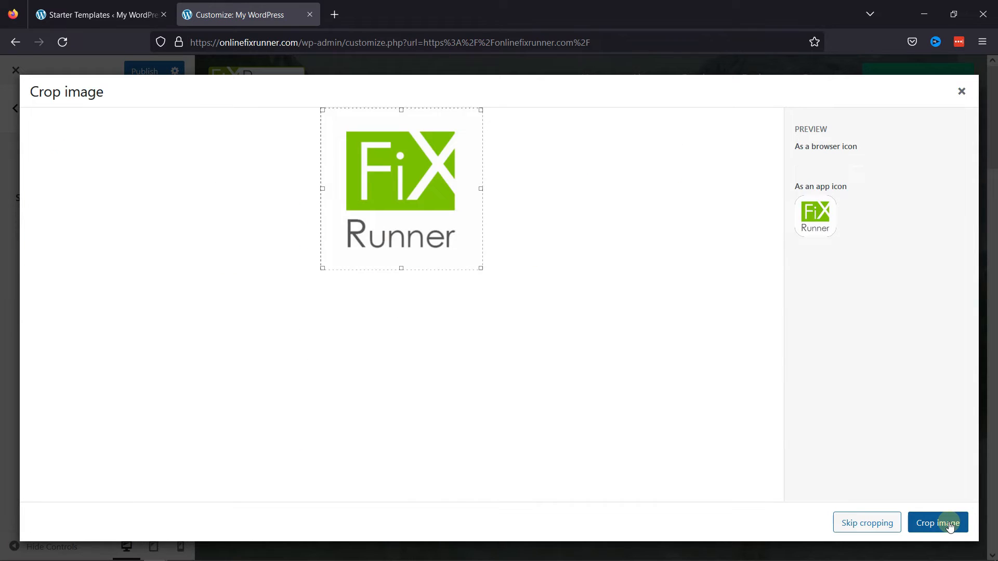
pyautogui.click(949, 524)
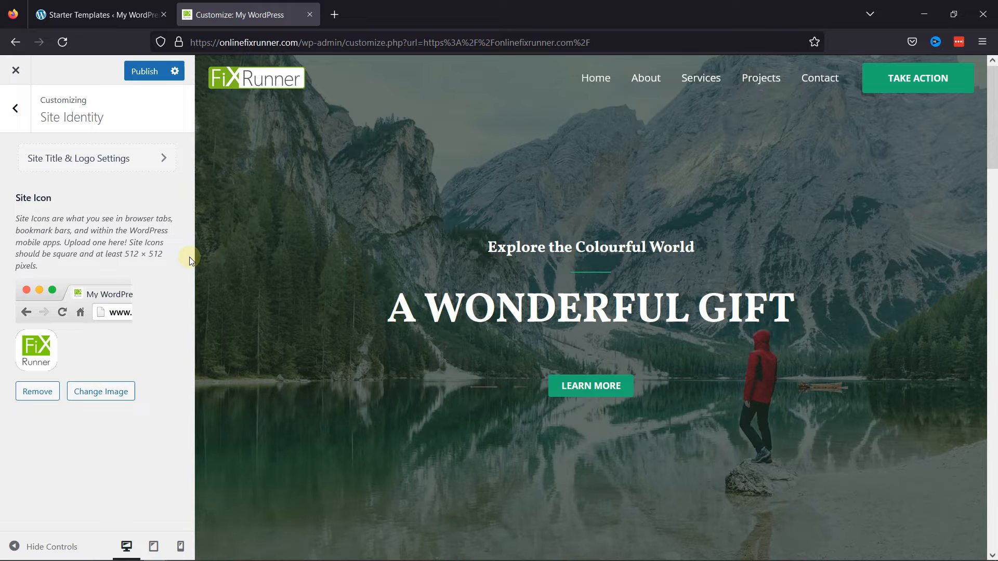
pyautogui.click(21, 122)
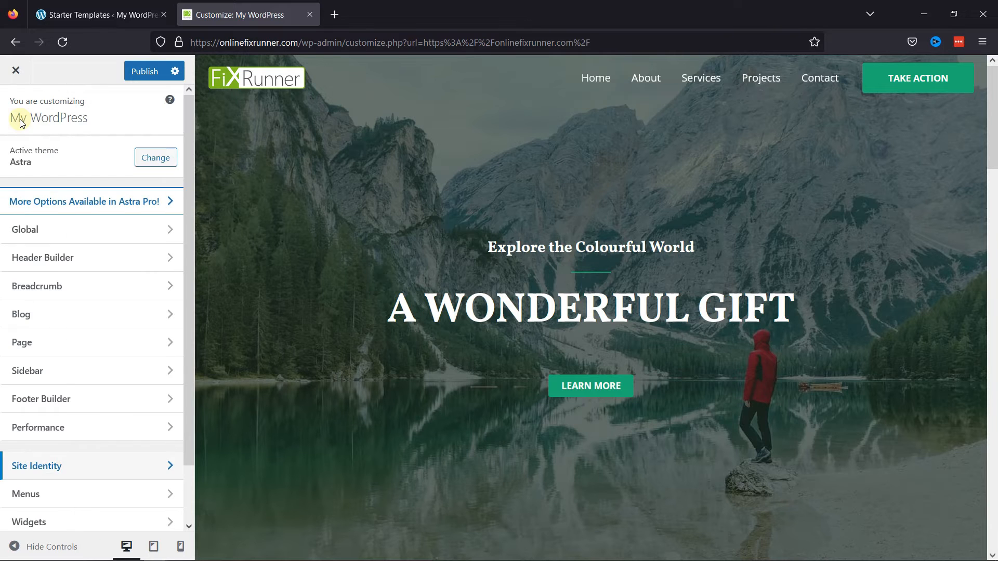
# Check the Breadcrumb header position setting and the sections available in the Blog settings.
pyautogui.click(117, 291)
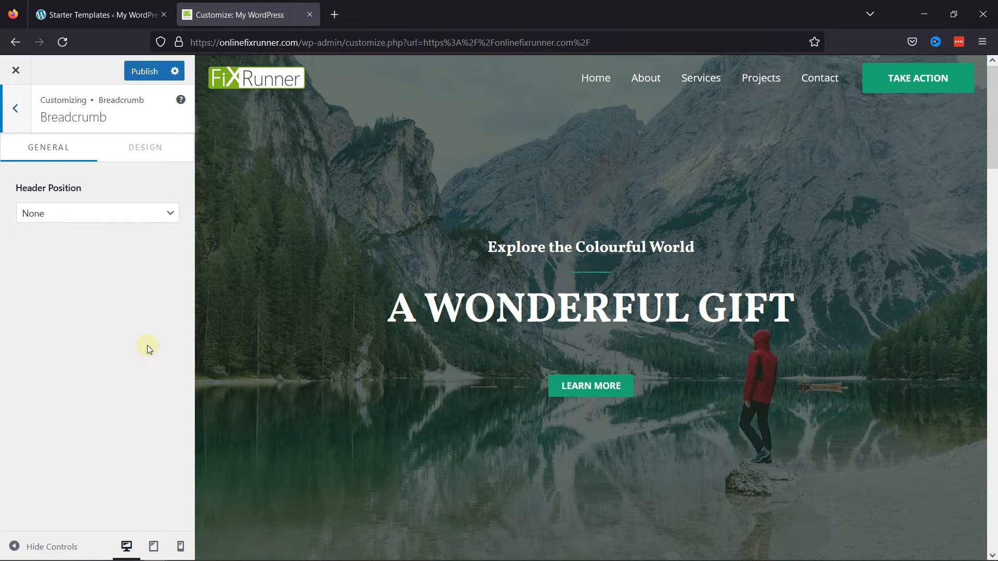
pyautogui.click(15, 109)
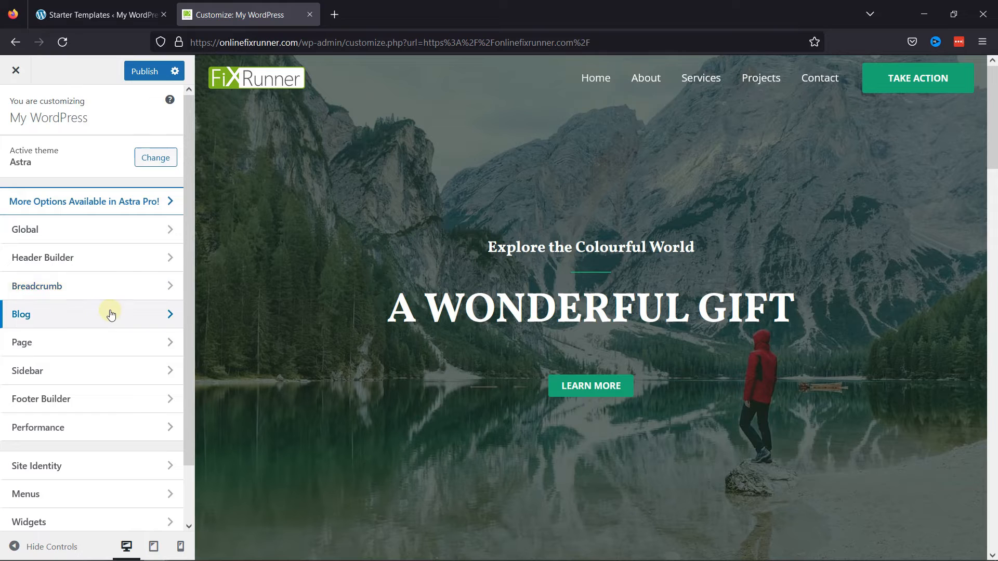
pyautogui.click(111, 314)
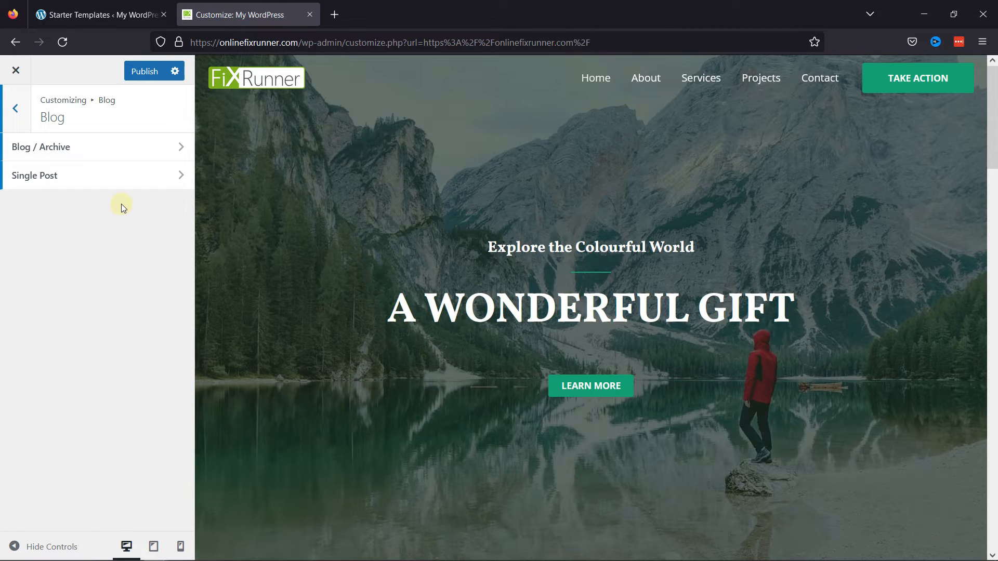
pyautogui.click(16, 110)
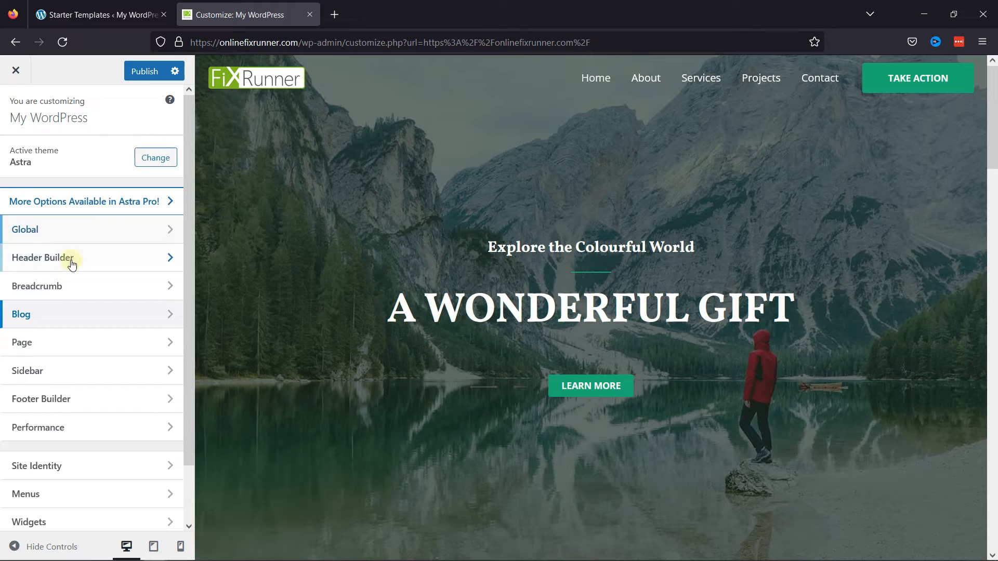
# Review the Page container and sidebar layout options, and the Sidebar settings for default layout and width.
pyautogui.click(76, 349)
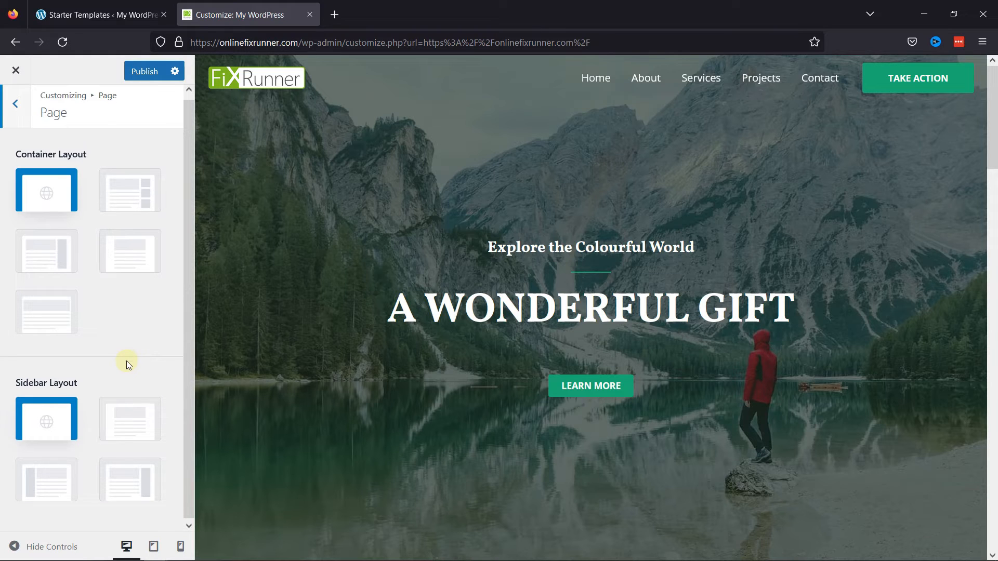
pyautogui.click(15, 110)
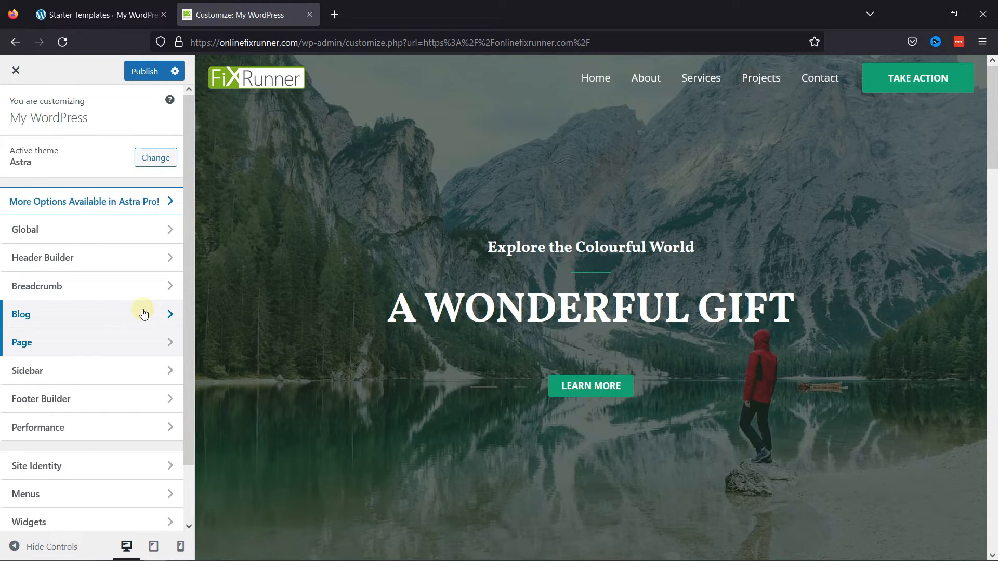
pyautogui.click(86, 374)
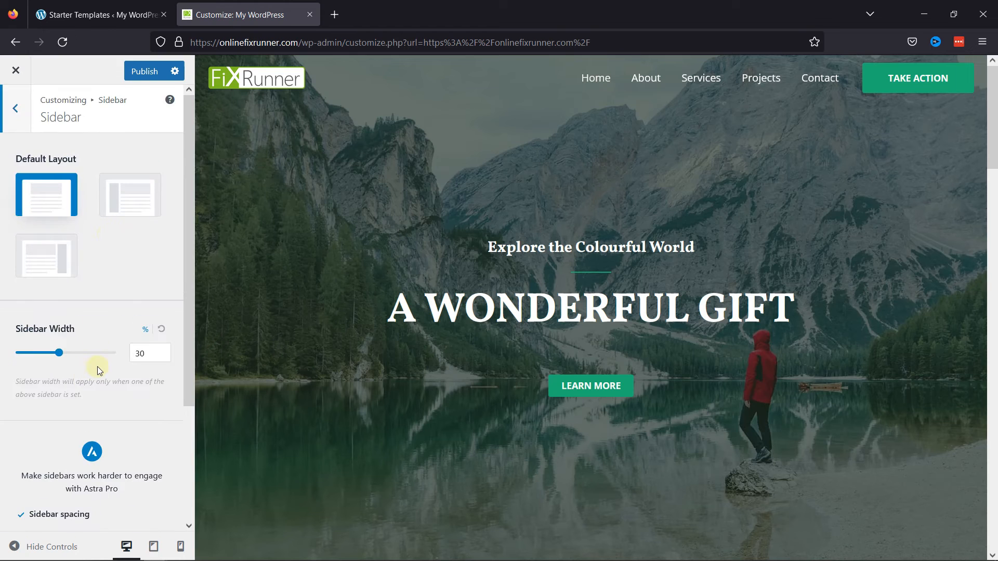
pyautogui.scroll(-1, 107, 385)
pyautogui.scroll(1, 119, 312)
pyautogui.click(15, 109)
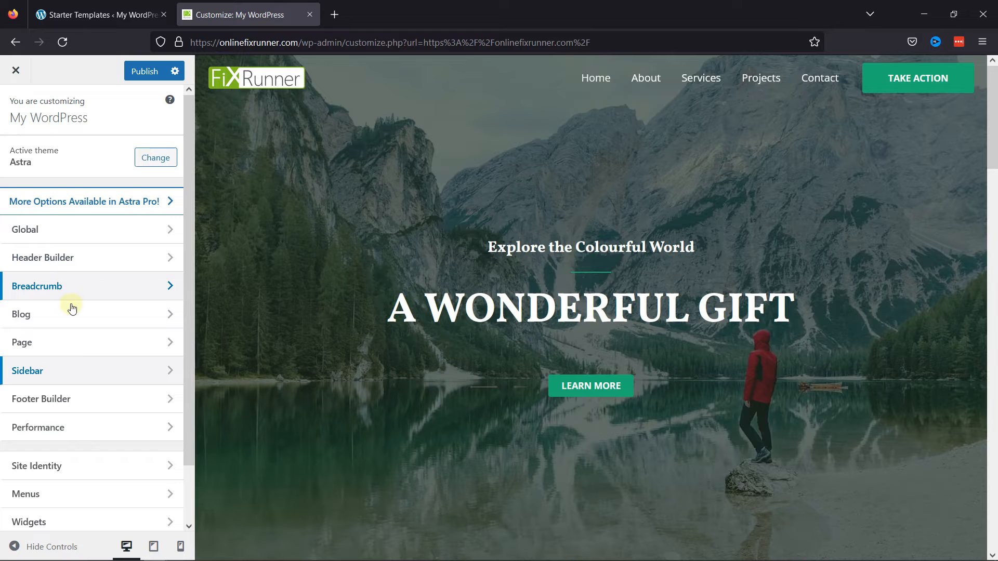
# Replace the phone number in the footer's Widget 1 contact text with the new phone number.
pyautogui.click(74, 401)
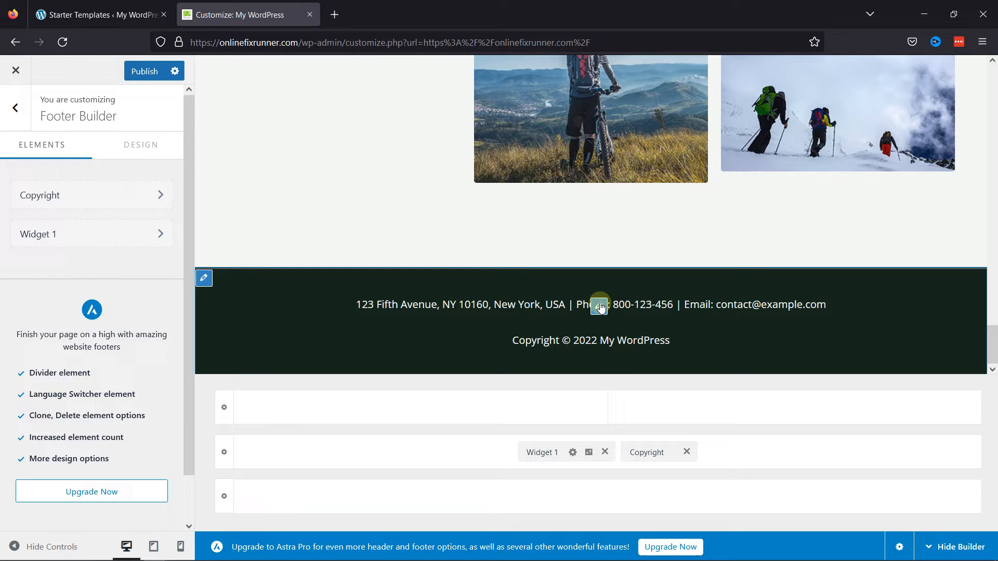
pyautogui.click(600, 306)
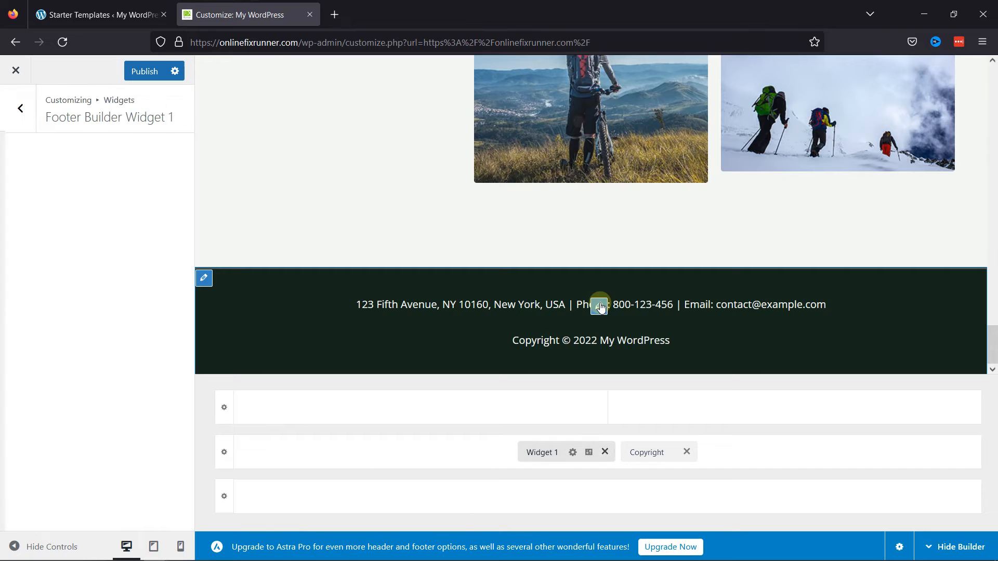
pyautogui.moveTo(113, 223); pyautogui.dragTo(170, 221)
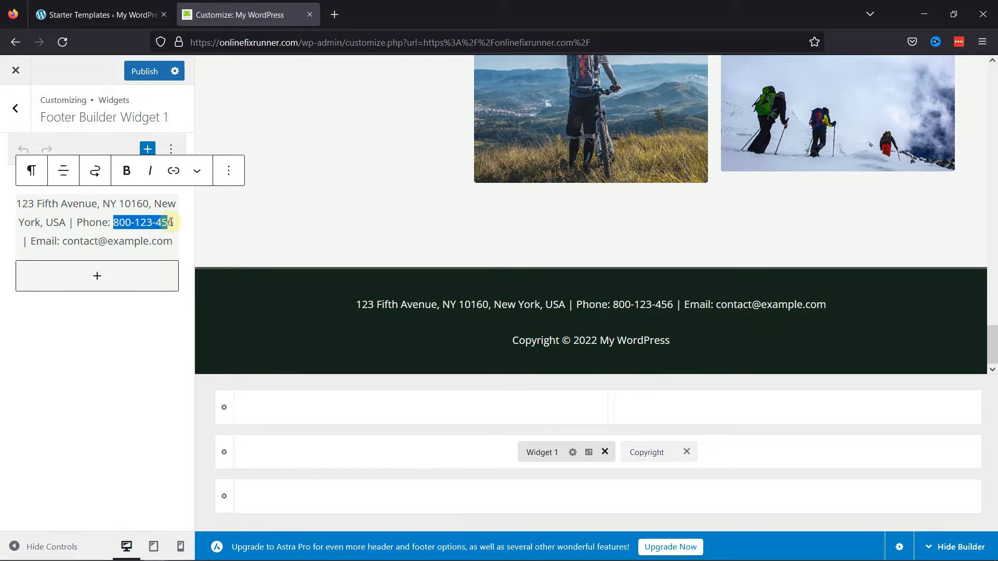
pyautogui.write('123-456-789')
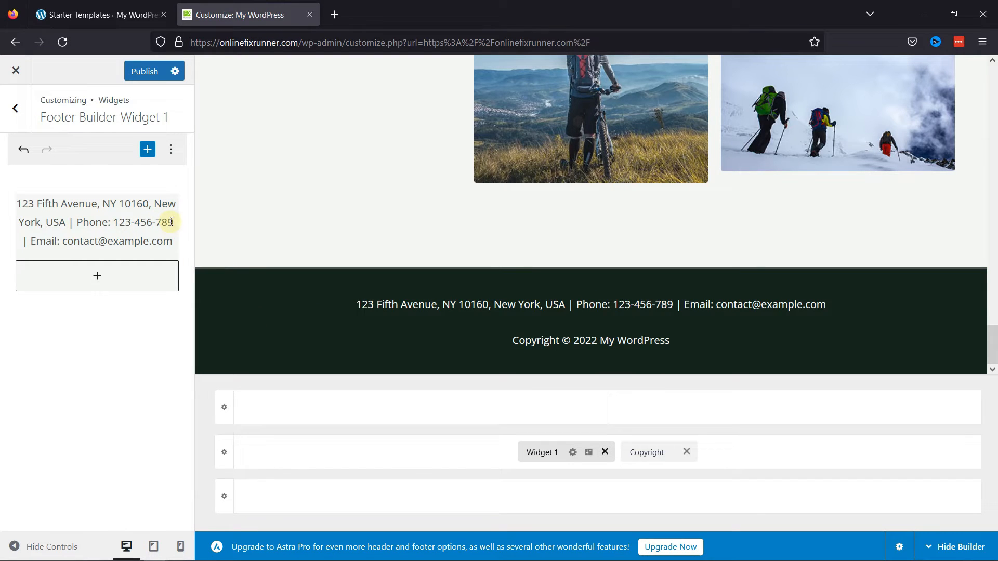
# Replace the street part of the address in the footer's Widget 1 text with the new location name, capitalizing both words.
pyautogui.moveTo(97, 205); pyautogui.dragTo(9, 206)
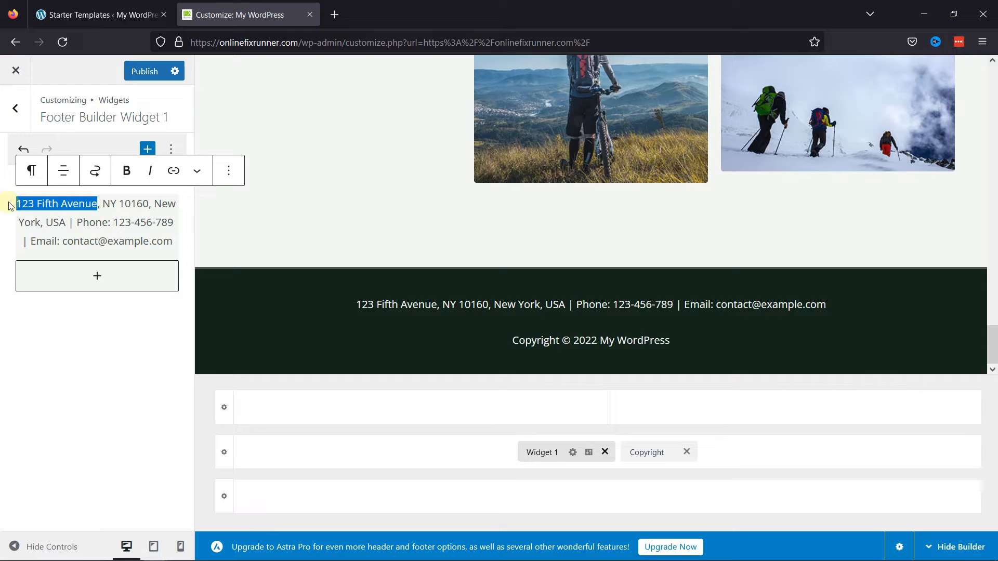
pyautogui.write('Time square')
pyautogui.press('Left')
pyautogui.press('Left')
pyautogui.press('Left')
pyautogui.press('BackSpace')
pyautogui.write('S')
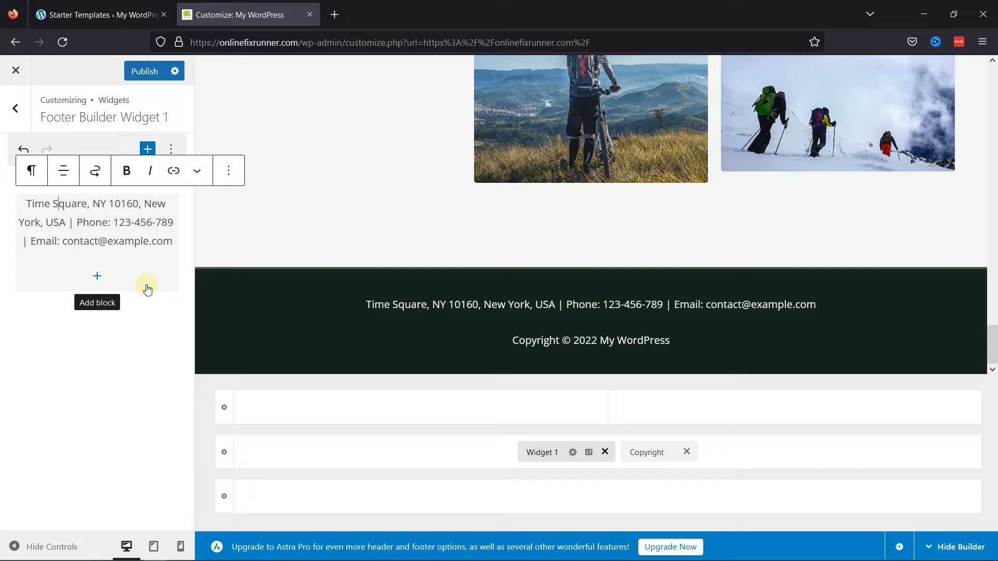
pyautogui.click(17, 112)
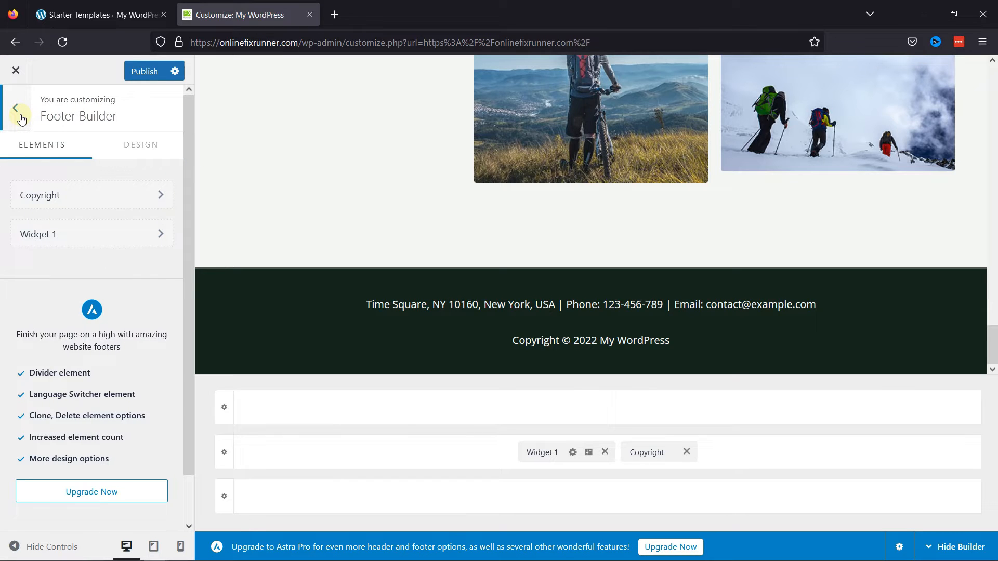
pyautogui.click(22, 118)
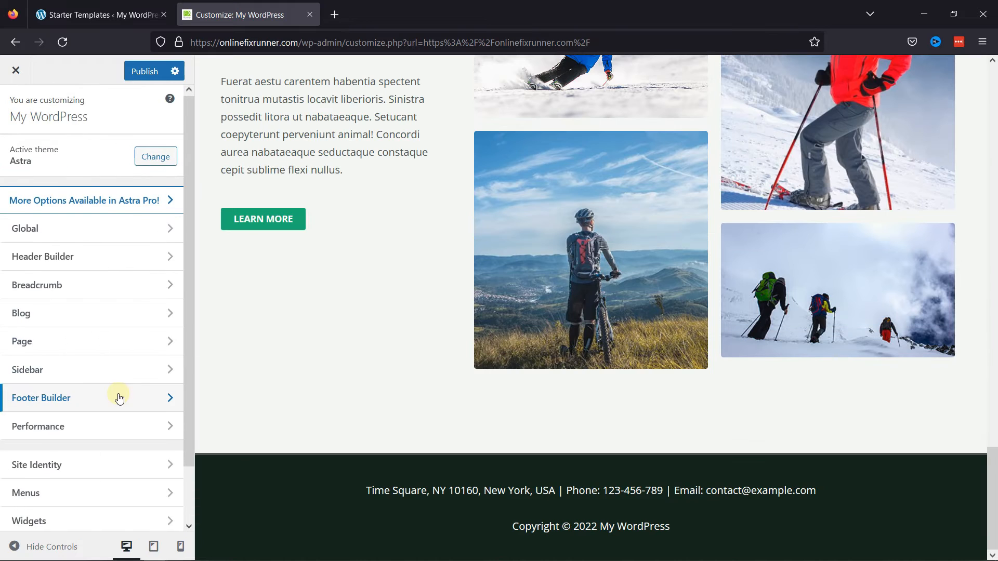
# Review the Performance option for loading Google Fonts locally and the Site Identity settings.
pyautogui.scroll(-2, 116, 395)
pyautogui.click(95, 362)
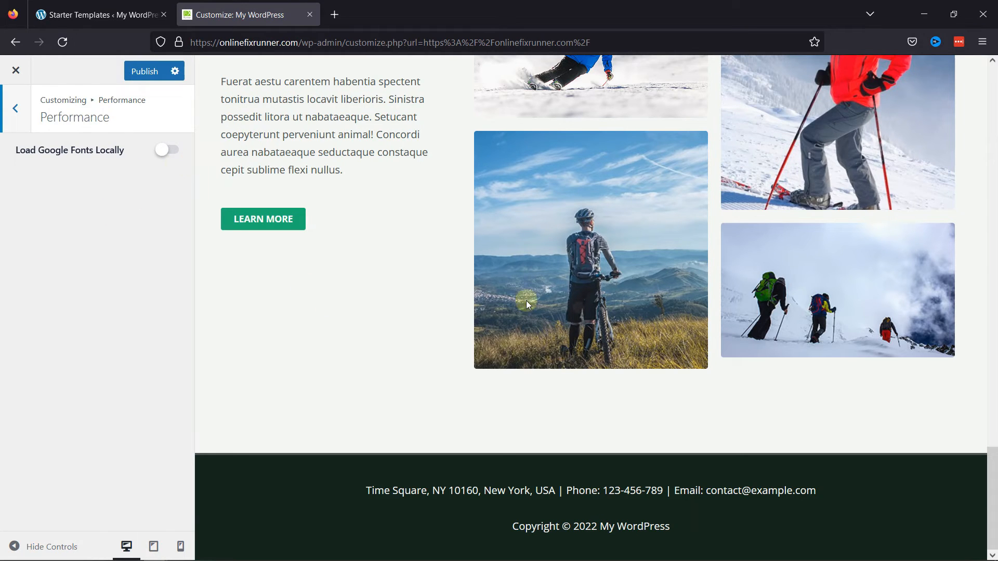
pyautogui.scroll(15, 530, 304)
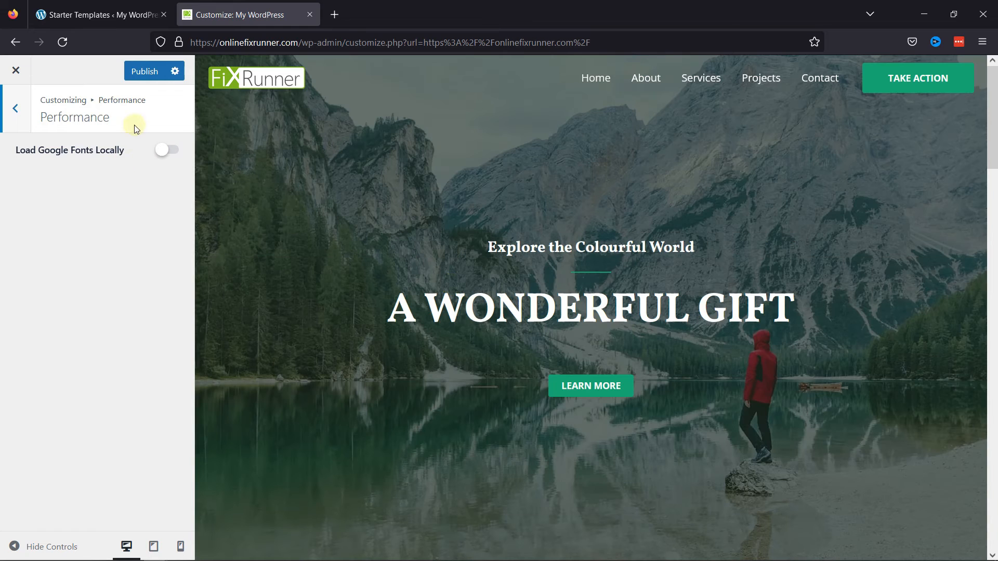
pyautogui.click(15, 124)
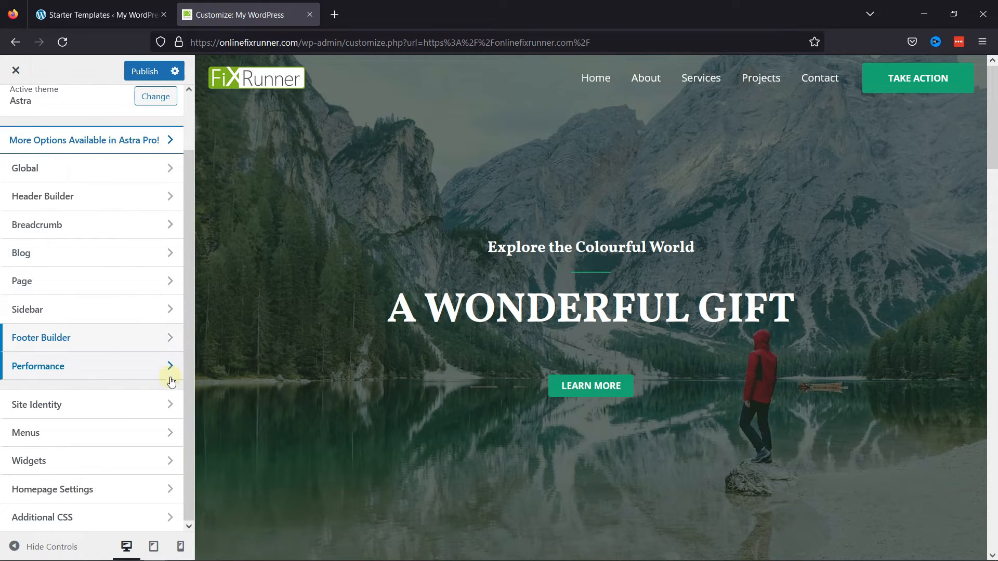
pyautogui.click(110, 406)
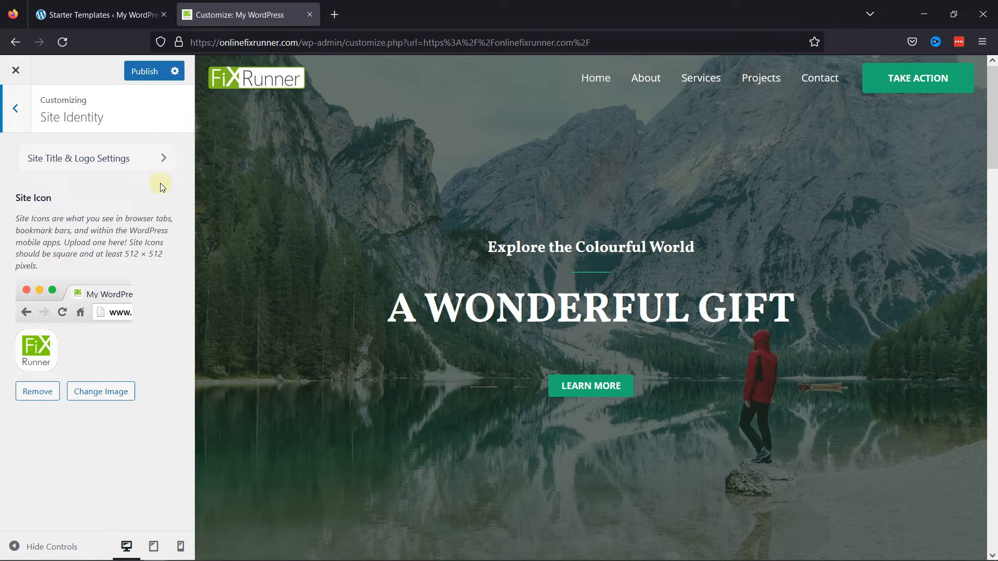
pyautogui.click(16, 108)
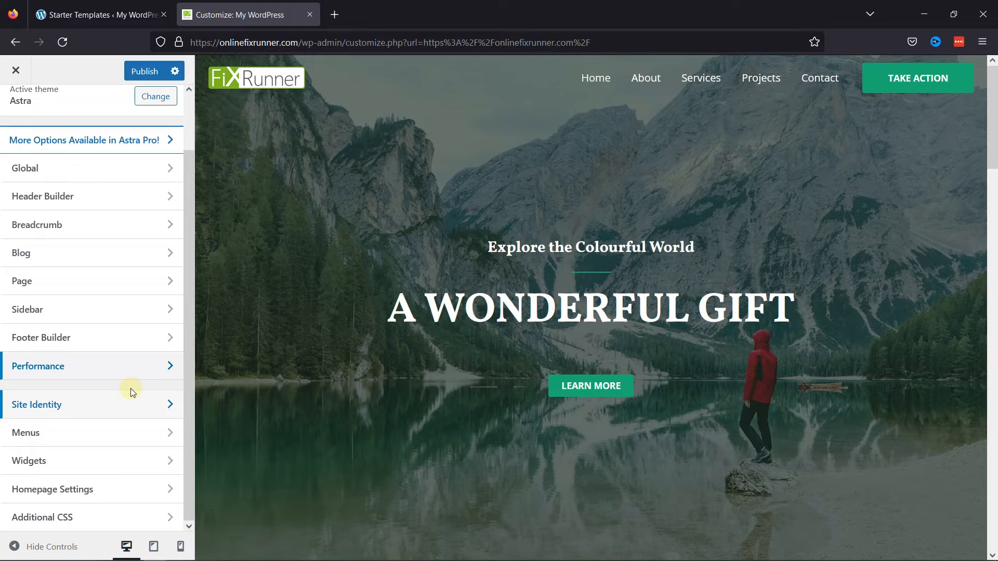
# Move the About item to the end of the primary menu, after Contact.
pyautogui.click(109, 428)
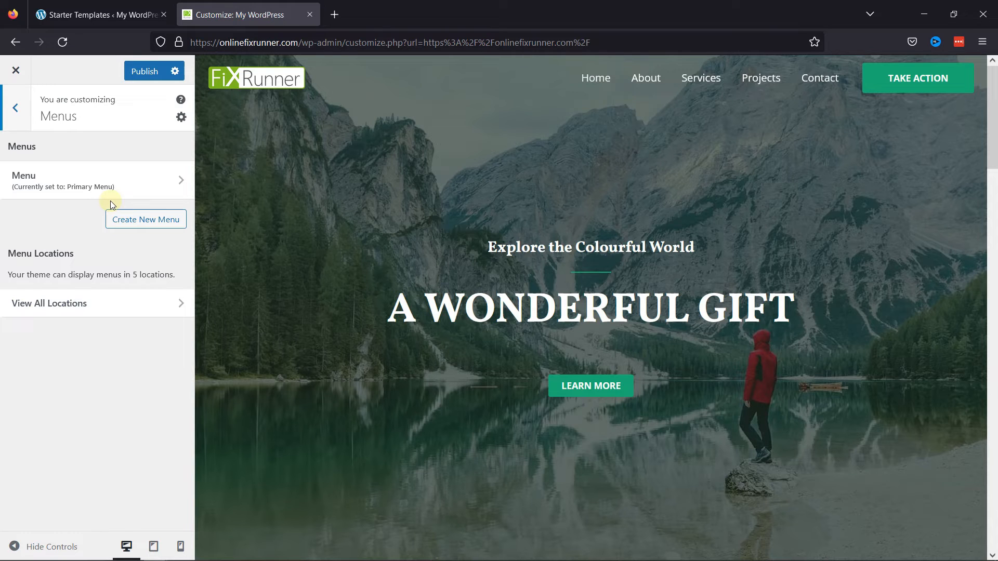
pyautogui.click(83, 187)
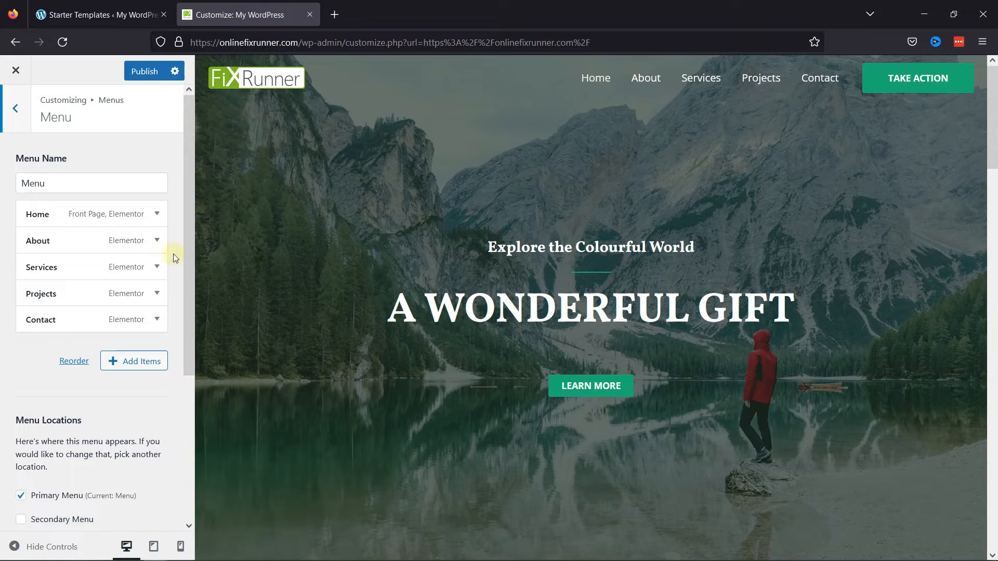
pyautogui.click(157, 240)
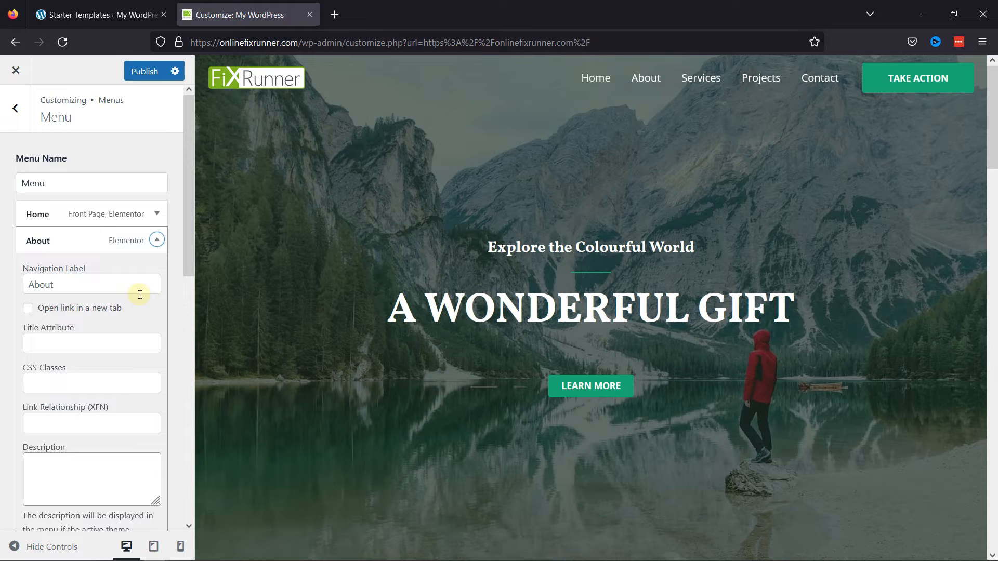
pyautogui.click(162, 246)
pyautogui.moveTo(78, 249); pyautogui.dragTo(120, 322)
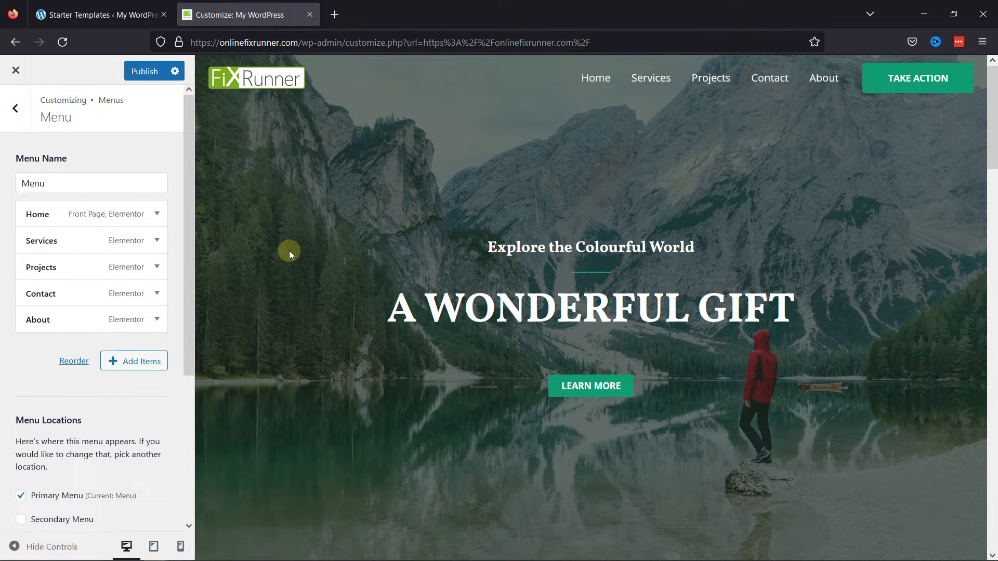
# Check the item types that can be added to the primary menu and add the "Hello world!" post to it.
pyautogui.click(144, 363)
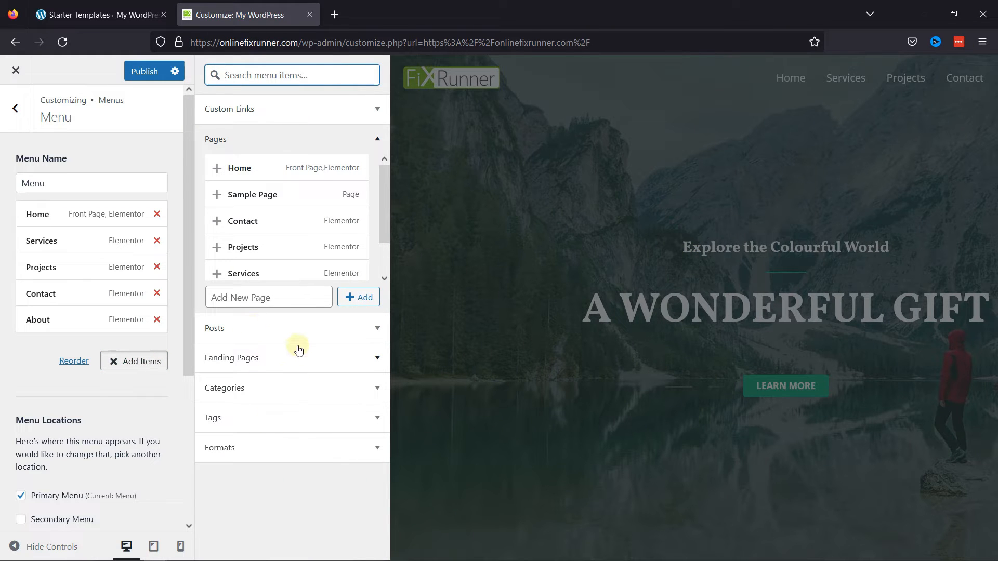
pyautogui.click(312, 330)
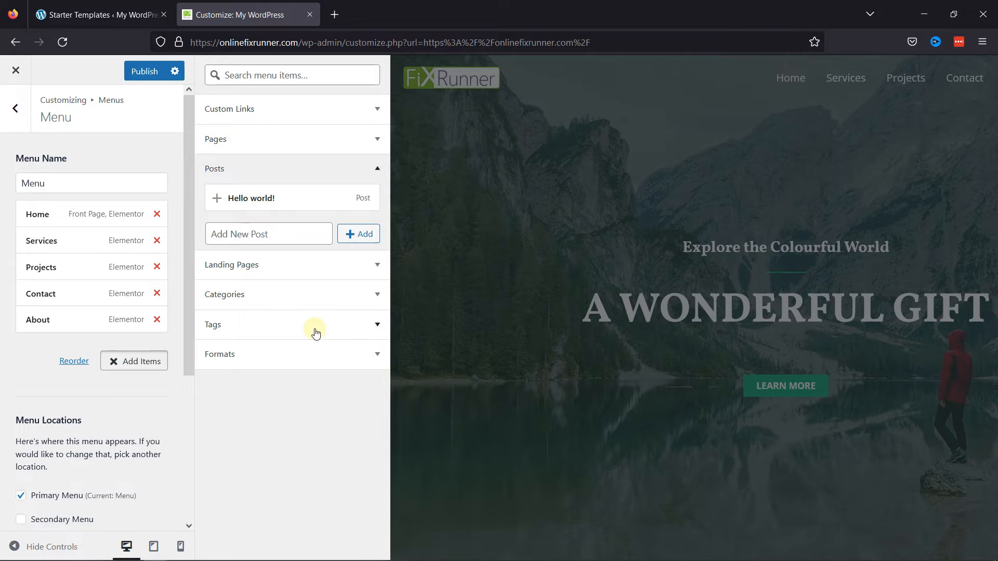
pyautogui.click(301, 265)
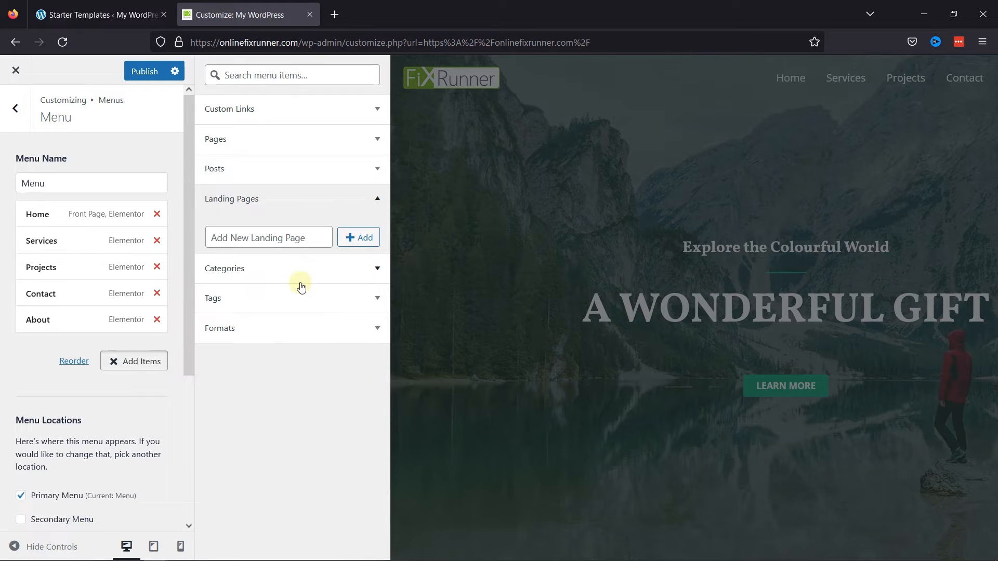
pyautogui.click(305, 170)
pyautogui.click(217, 200)
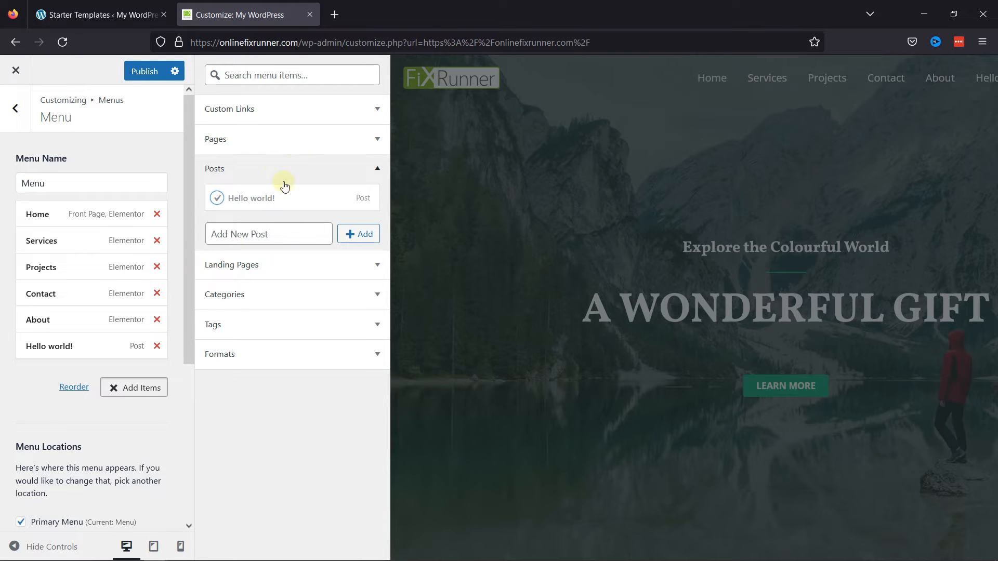
pyautogui.click(45, 408)
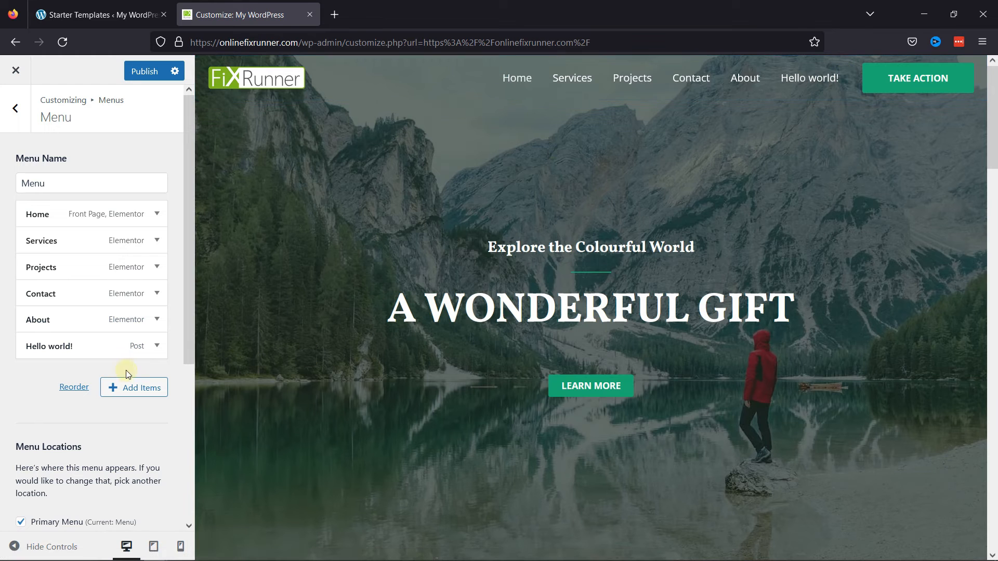
# Remove the "Hello world!" item from the primary menu and return to the main customizer sections.
pyautogui.click(155, 345)
pyautogui.scroll(-3, 108, 449)
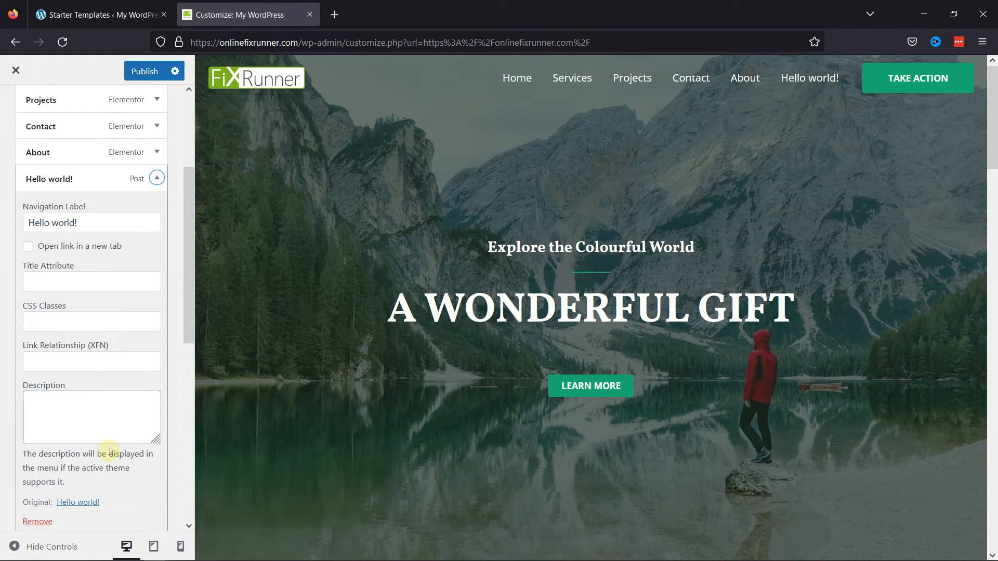
pyautogui.scroll(-2, 109, 450)
pyautogui.click(40, 470)
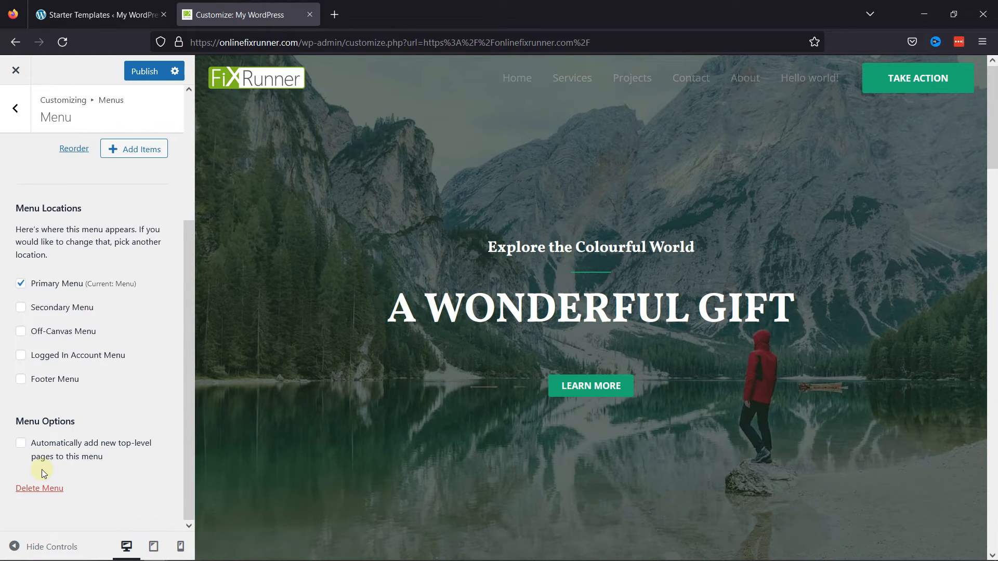
pyautogui.scroll(4, 120, 233)
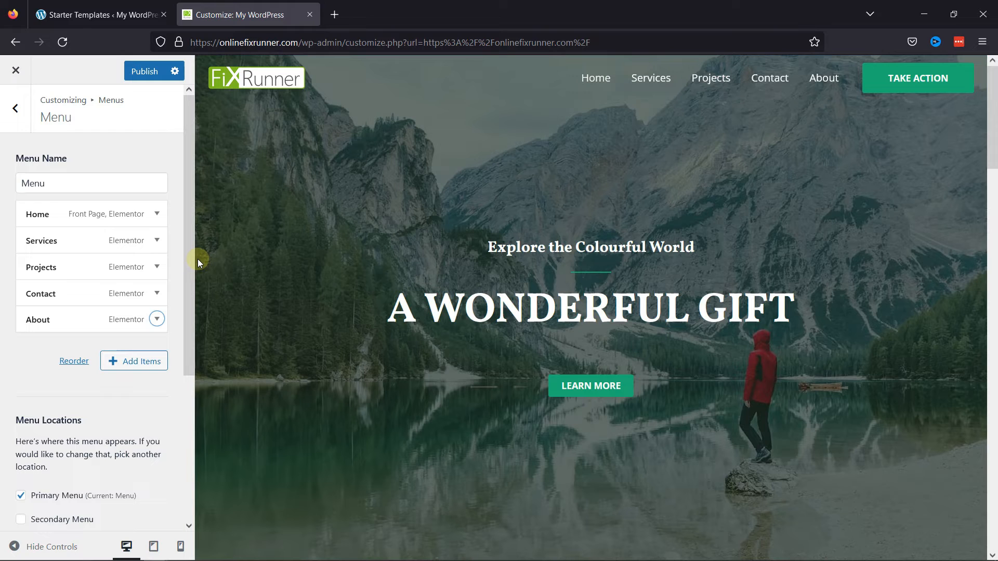
pyautogui.click(8, 104)
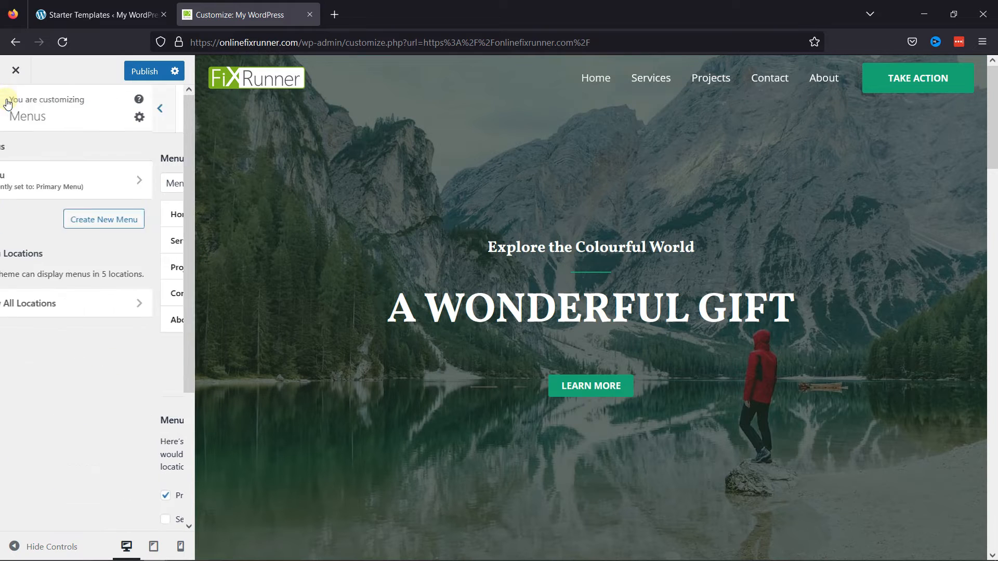
pyautogui.click(8, 104)
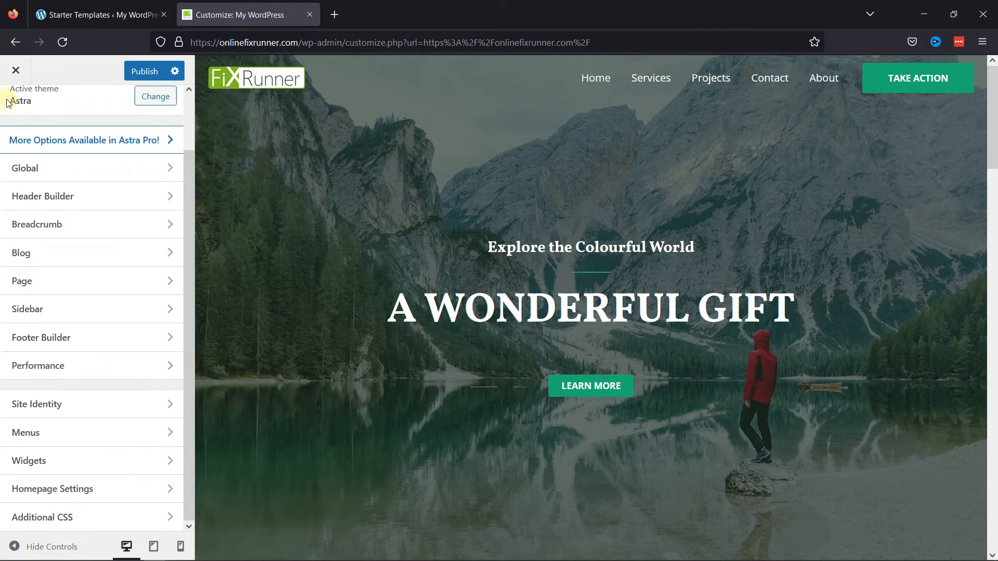
# Review the Widgets section and the Homepage Settings for the homepage display and the assigned pages.
pyautogui.click(70, 466)
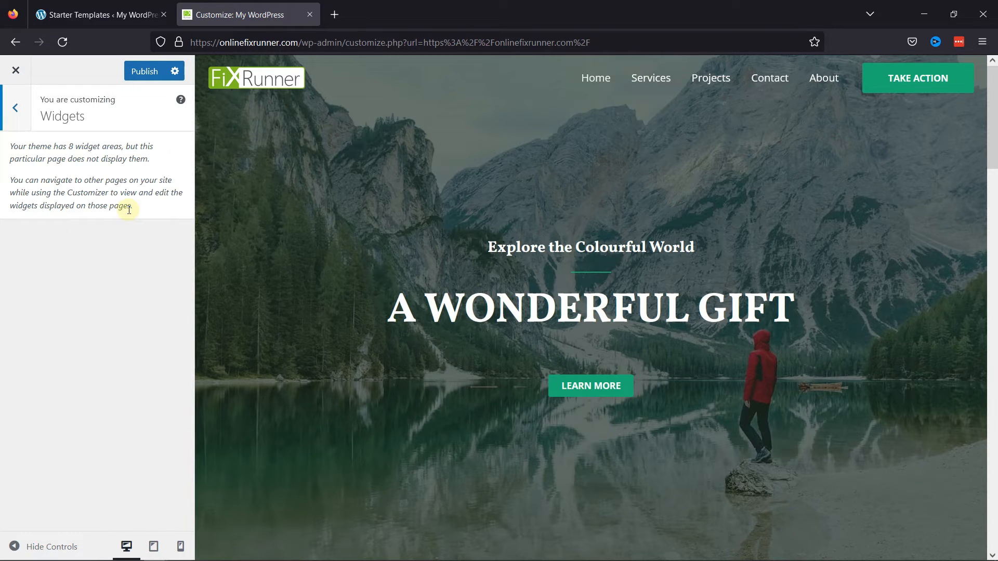
pyautogui.click(18, 110)
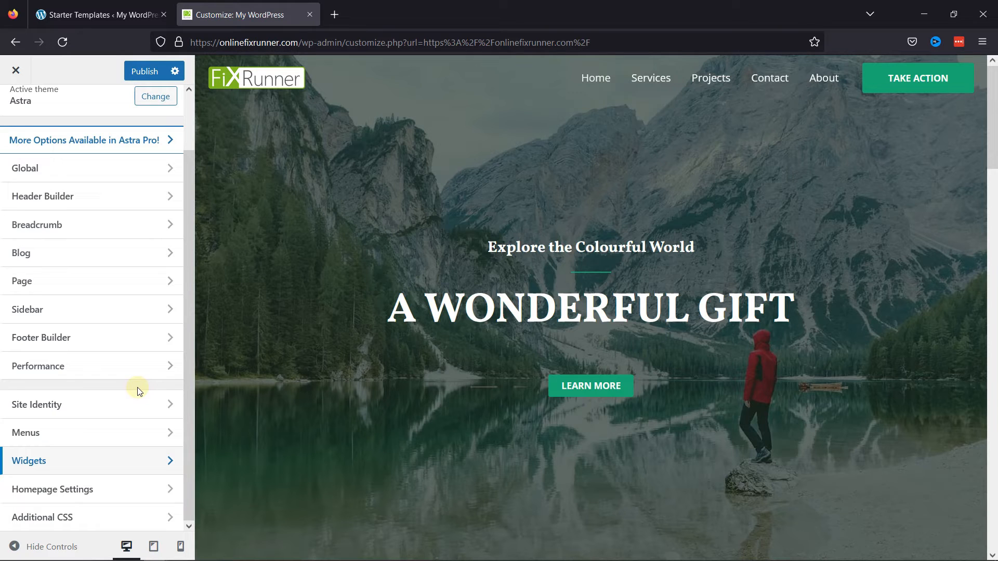
pyautogui.click(127, 496)
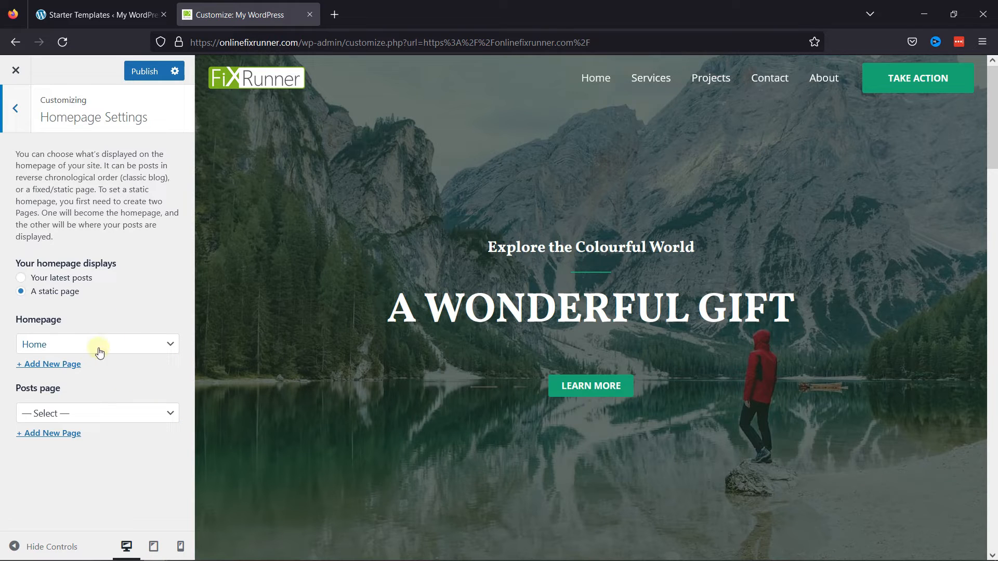
pyautogui.click(17, 110)
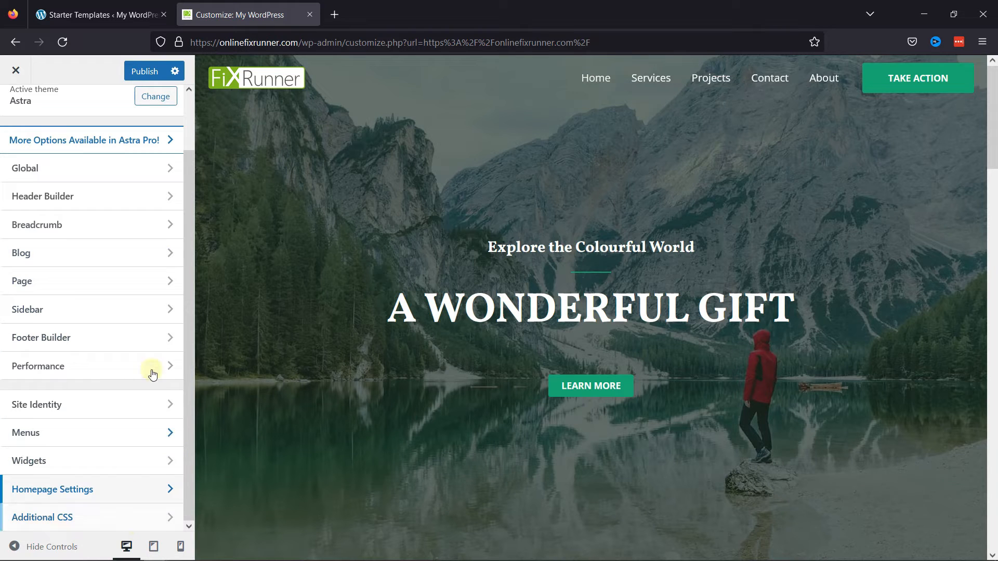
# Preview the site at tablet and mobile sizes, return to the desktop view and publish the customizer changes.
pyautogui.click(153, 546)
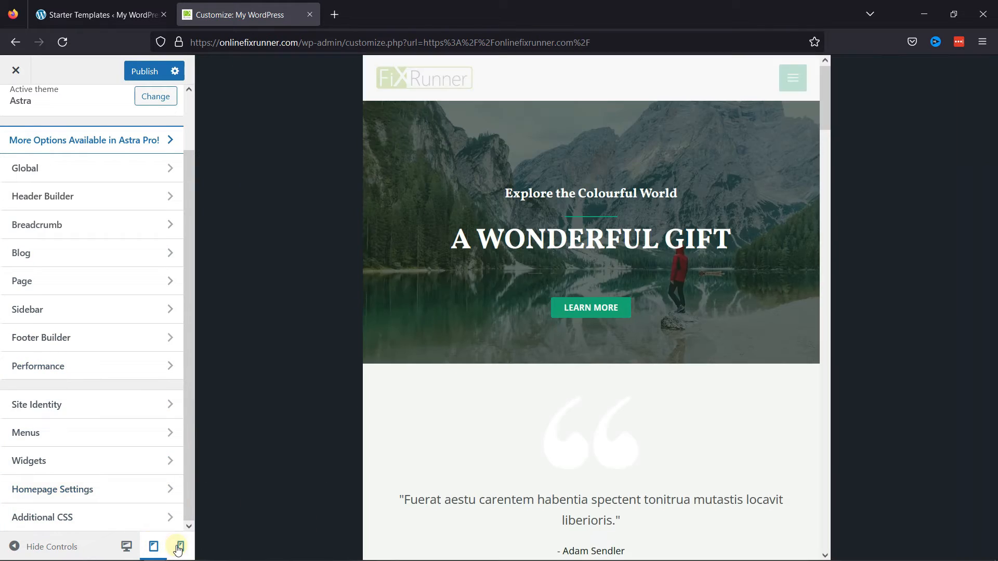
pyautogui.click(179, 547)
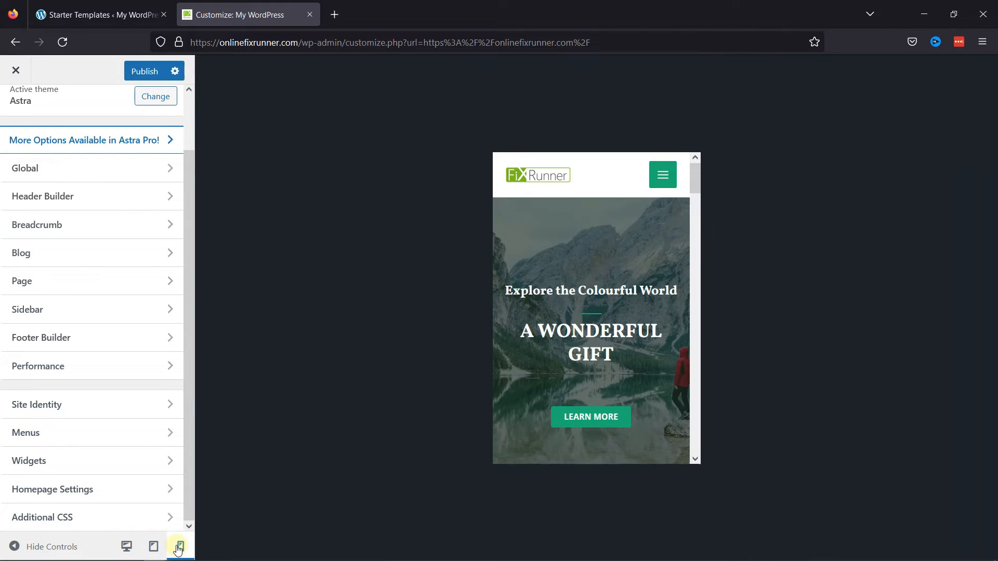
pyautogui.click(127, 546)
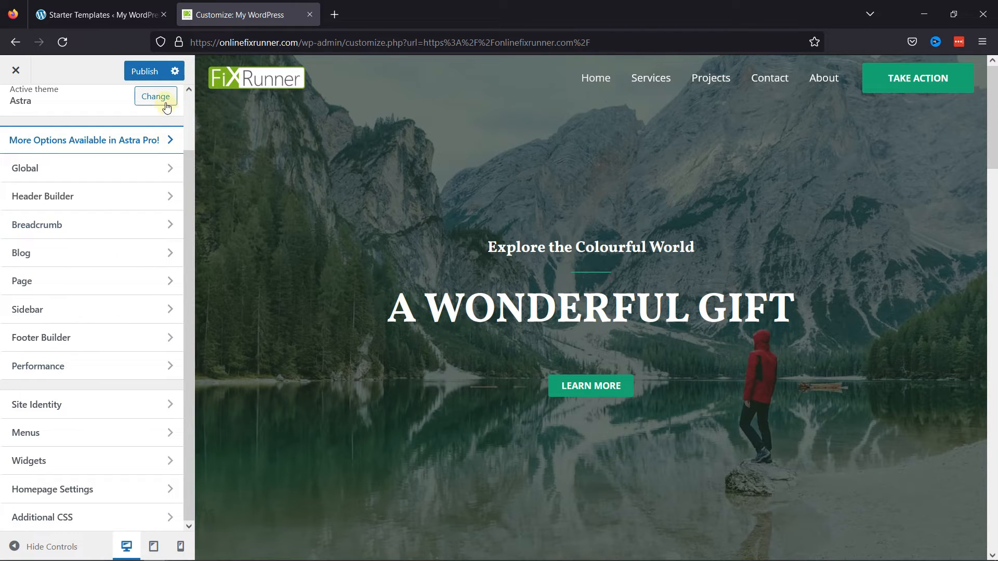
pyautogui.click(154, 74)
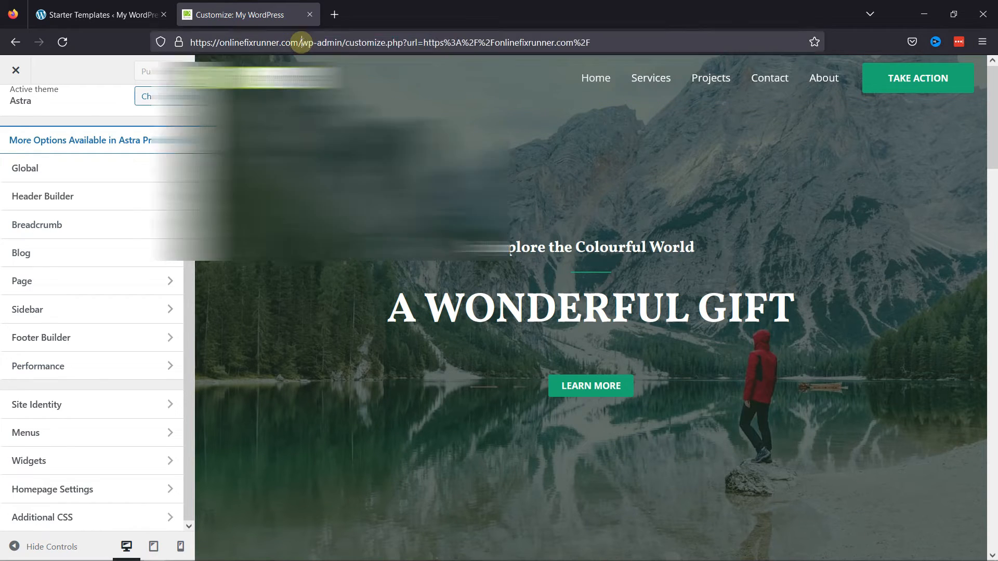
# Open the live homepage of onlinefixrunner.com and look over the published design.
pyautogui.moveTo(301, 43); pyautogui.dragTo(625, 52)
pyautogui.press('BackSpace')
pyautogui.press('Return')
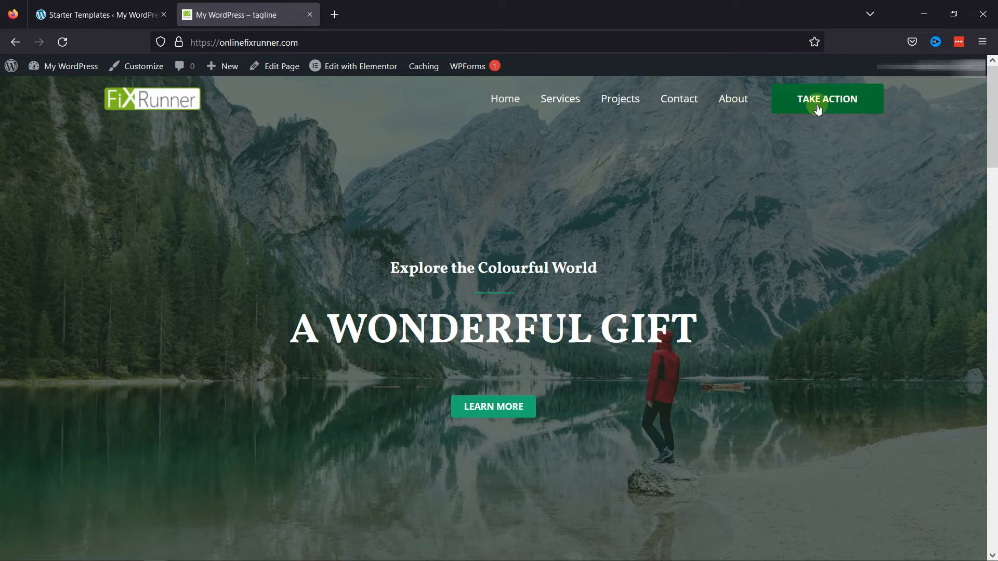
pyautogui.scroll(-8, 705, 181)
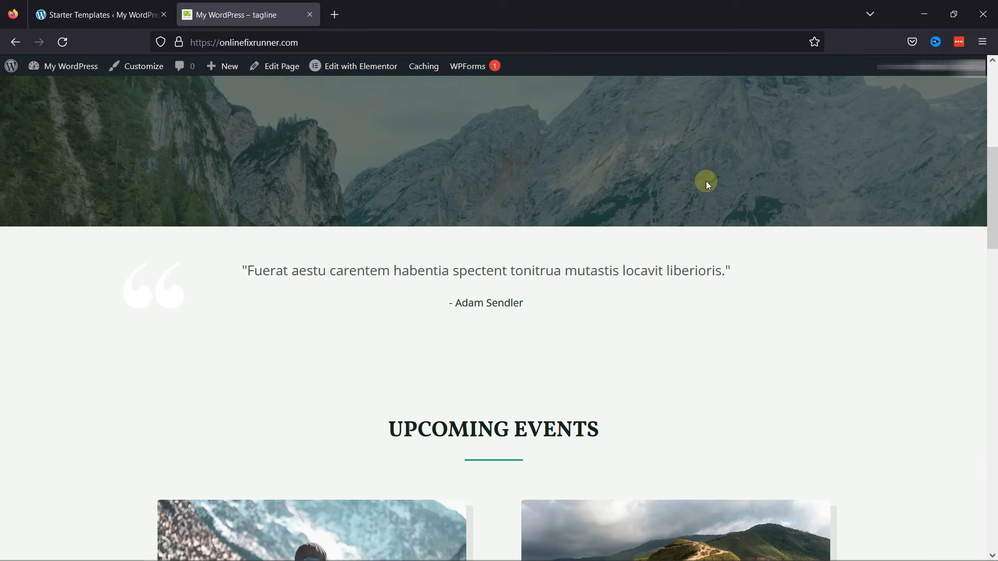
pyautogui.scroll(10, 705, 181)
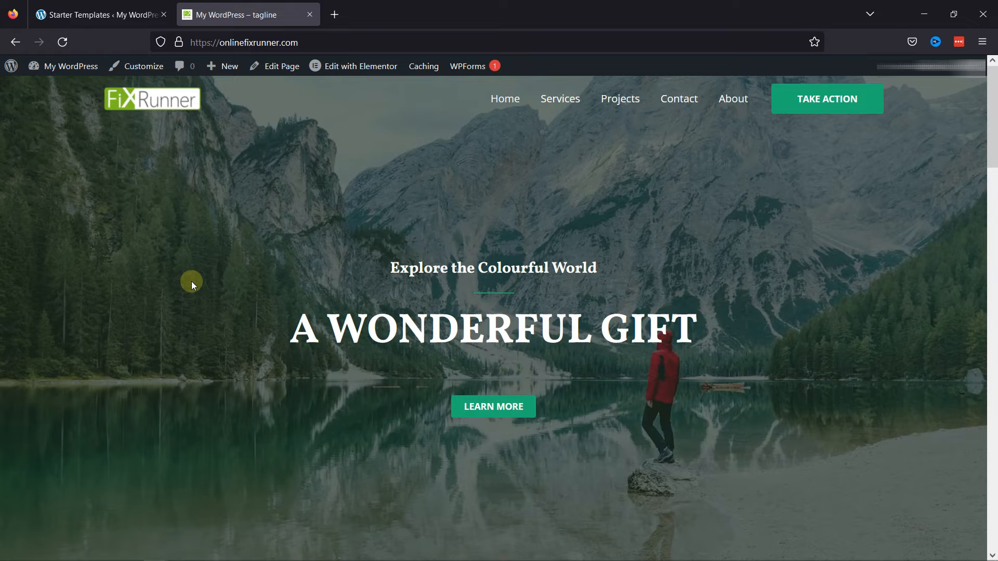
# Return to the WordPress dashboard, open the page for adding new plugins and postpone the Starter Templates rating request.
pyautogui.click(136, 16)
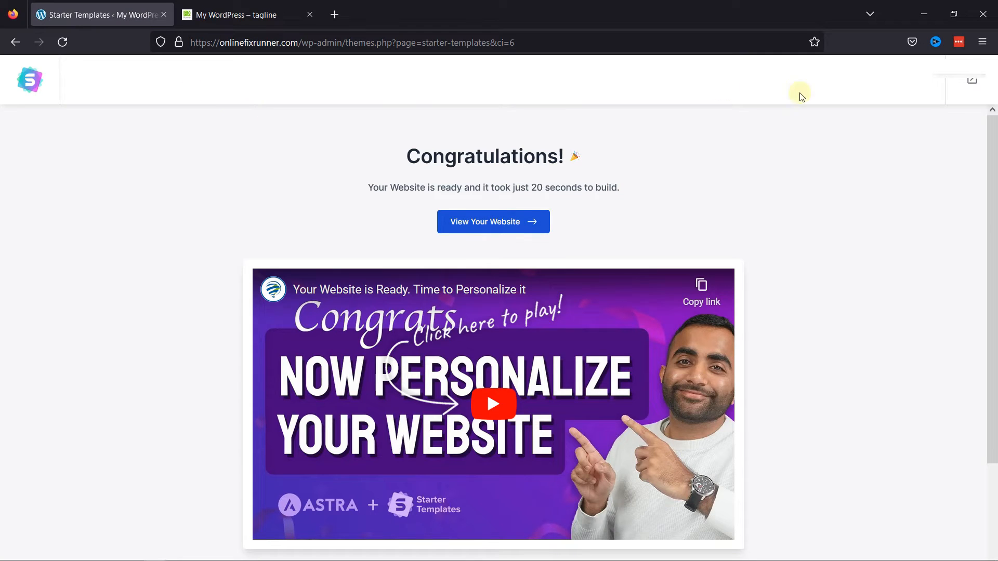
pyautogui.click(967, 82)
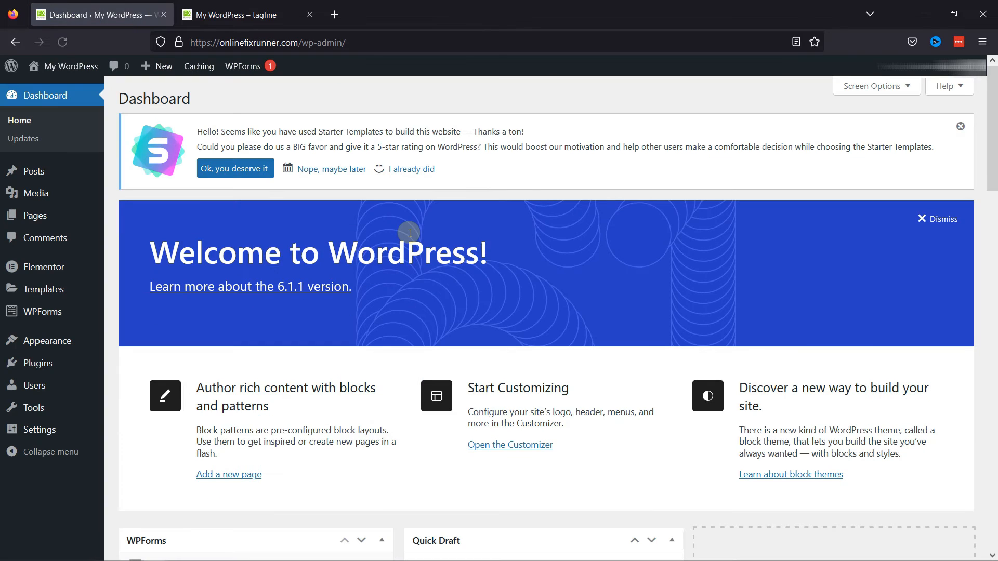
pyautogui.moveTo(73, 363)
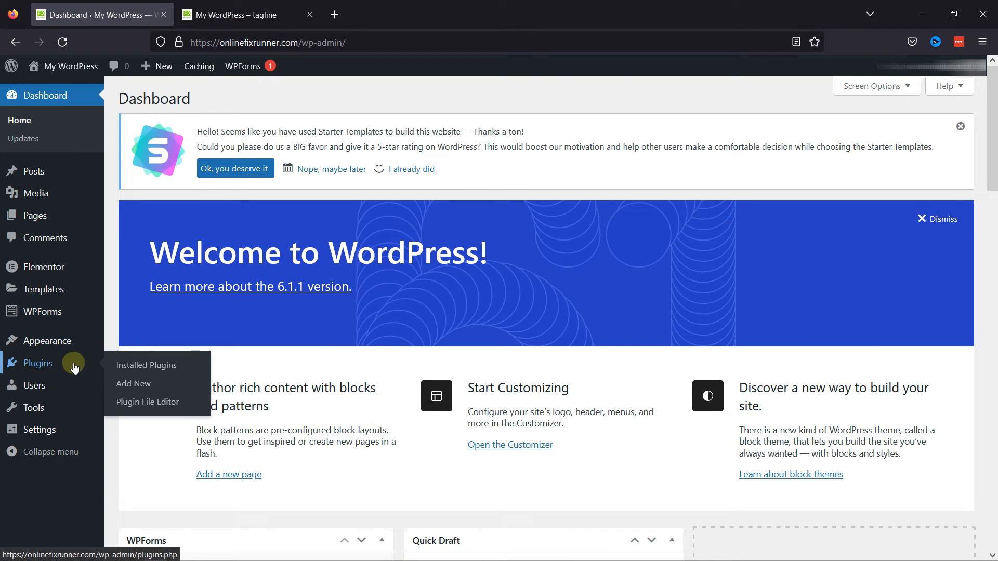
pyautogui.click(126, 384)
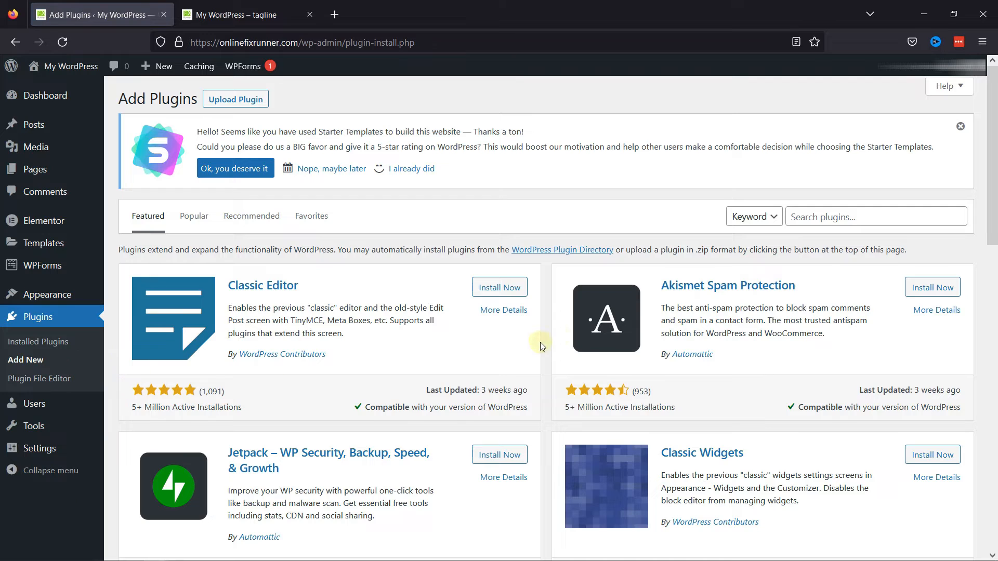
pyautogui.click(331, 169)
# Search the plugin directory for "wp job manager", and install and activate the WP Job Manager plugin by Automattic.
pyautogui.click(856, 136)
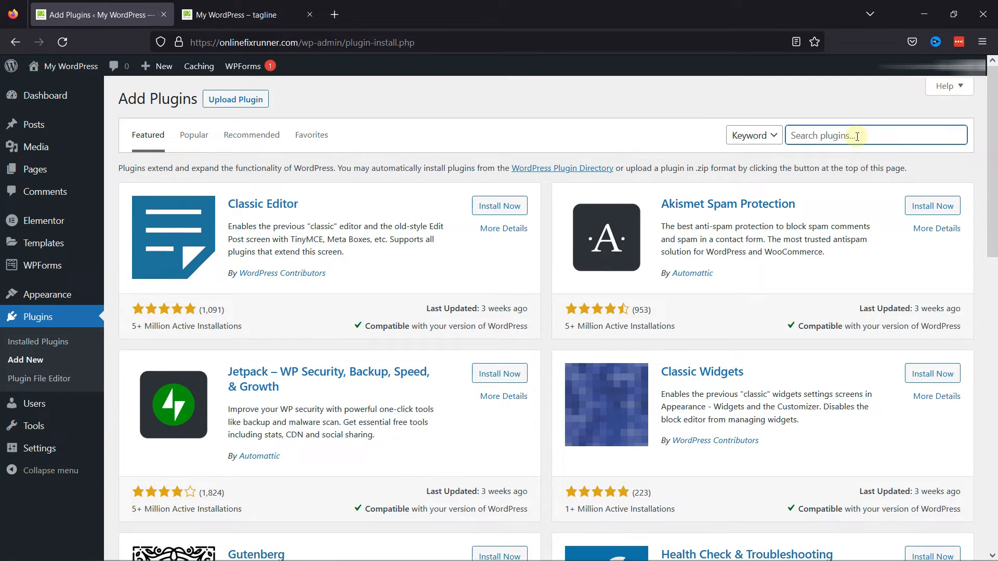
pyautogui.write('wp job mana')
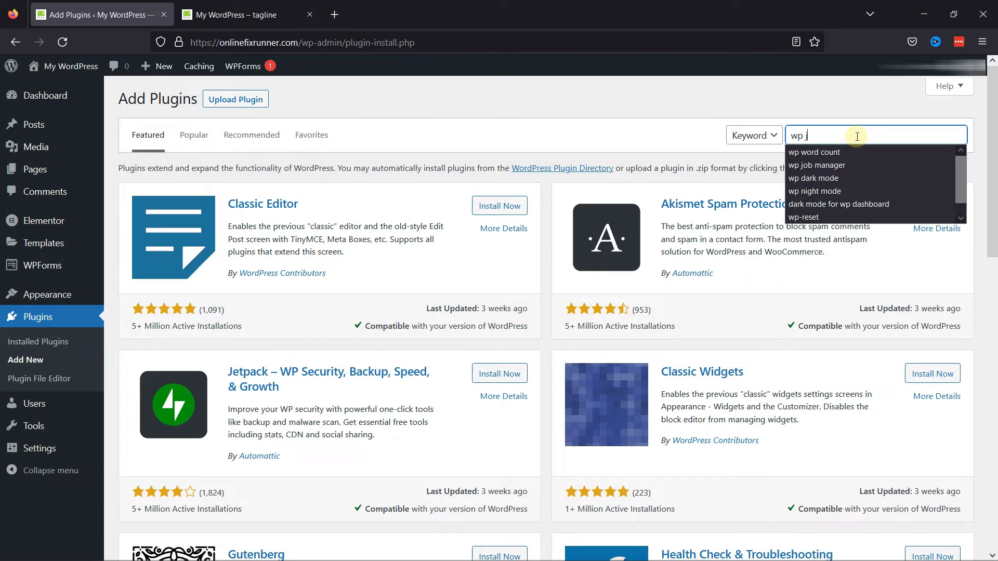
pyautogui.write('ger')
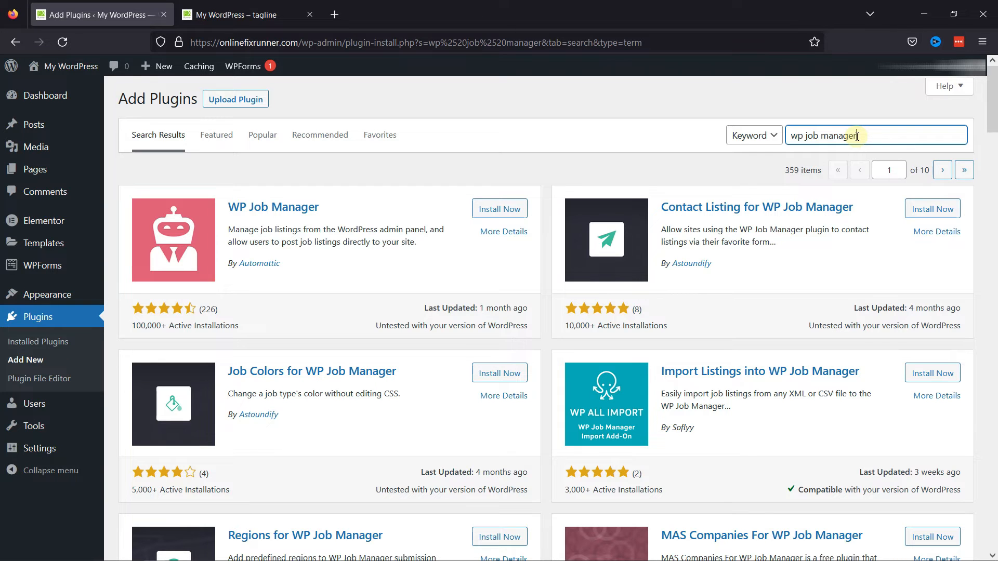
pyautogui.click(494, 210)
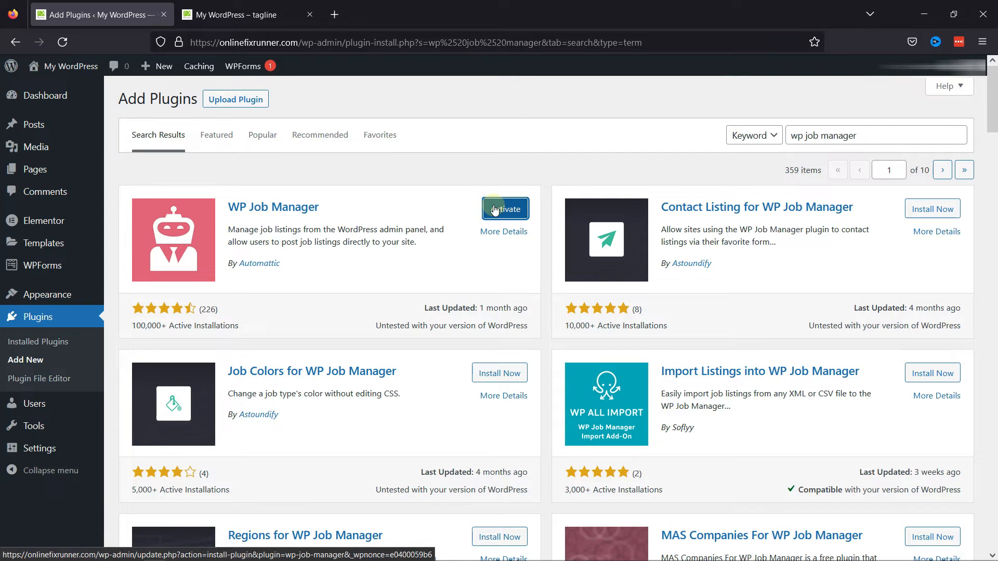
pyautogui.click(494, 210)
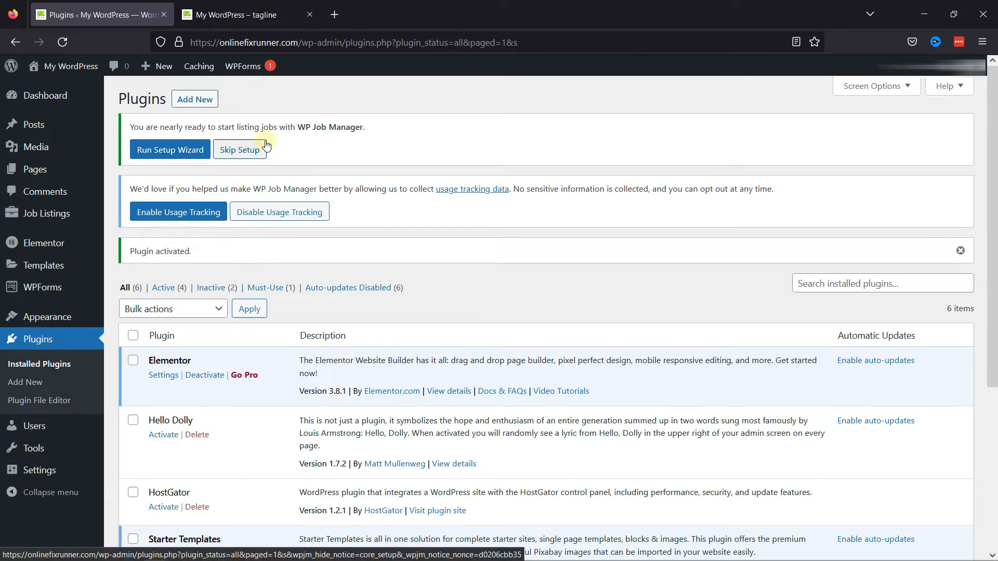
# Run the WP Job Manager setup wizard and proceed to its Page Setup stage without enabling usage tracking.
pyautogui.click(147, 159)
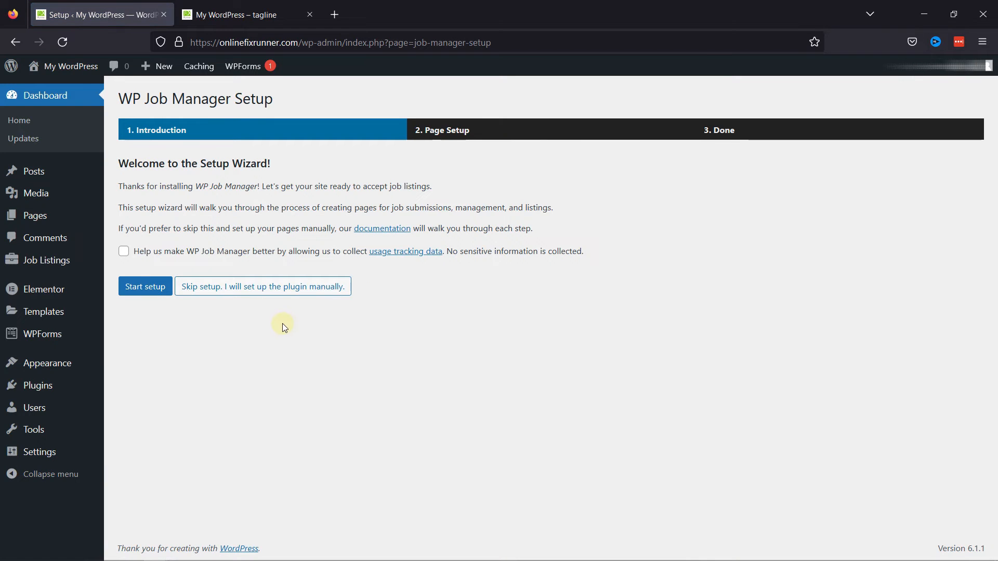
pyautogui.click(164, 292)
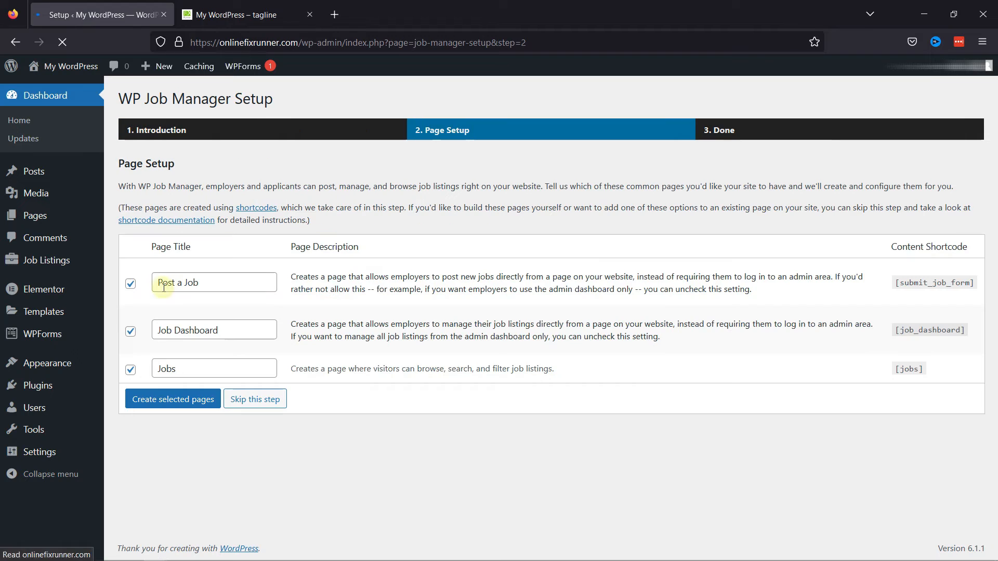
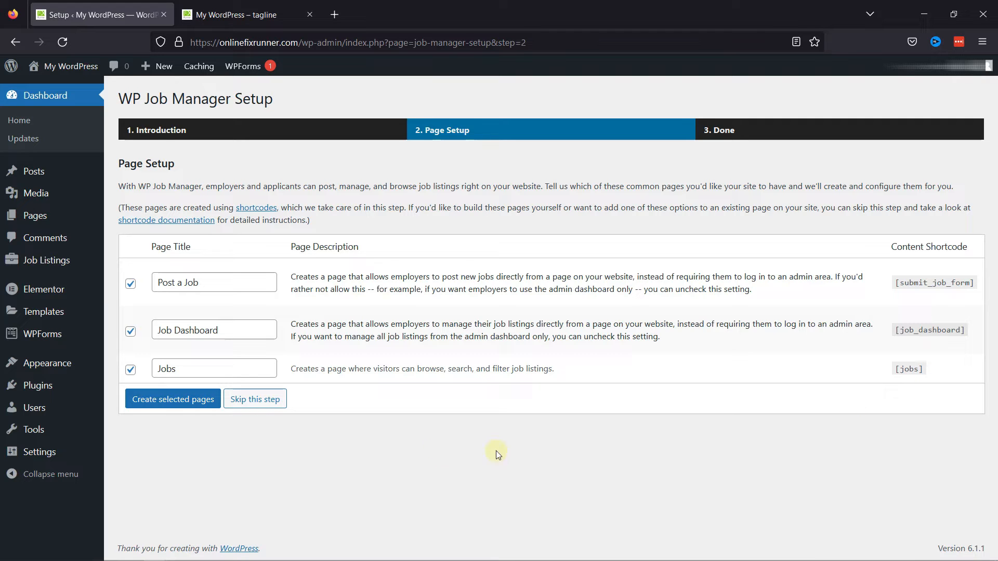
# Create the Post a Job, Job Dashboard and Jobs pages in the WP Job Manager setup, and open the list of all pages.
pyautogui.click(196, 408)
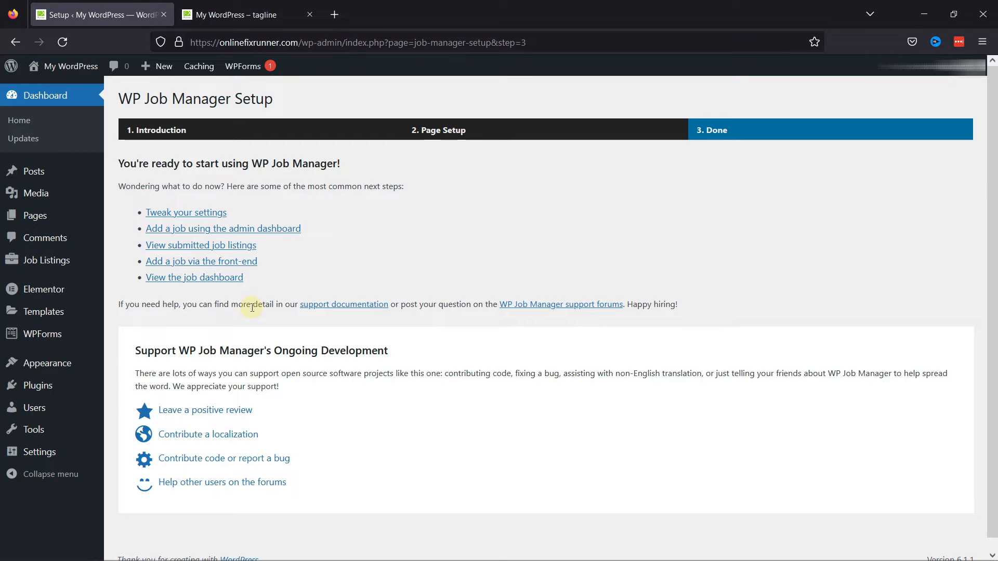
pyautogui.moveTo(80, 213)
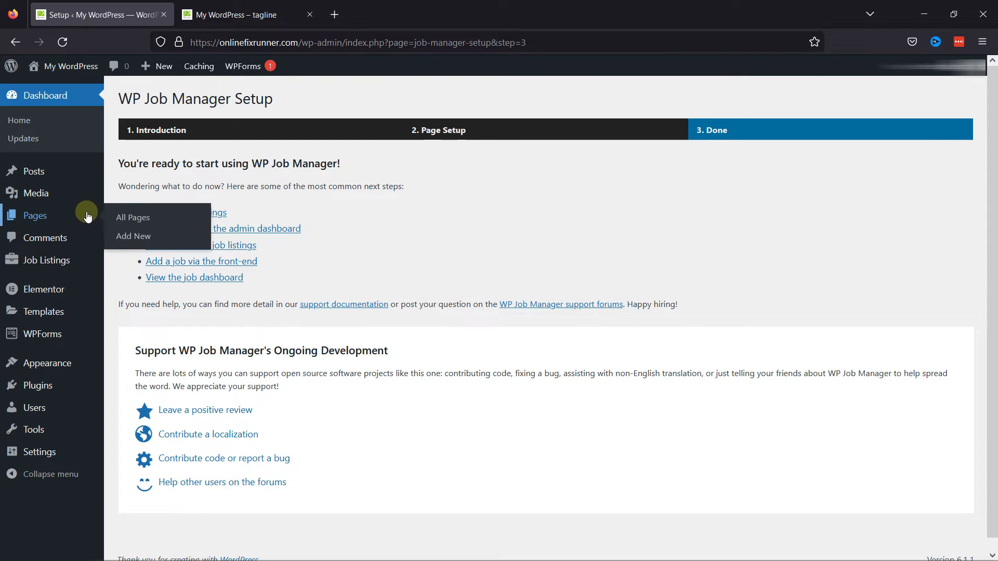
pyautogui.click(124, 216)
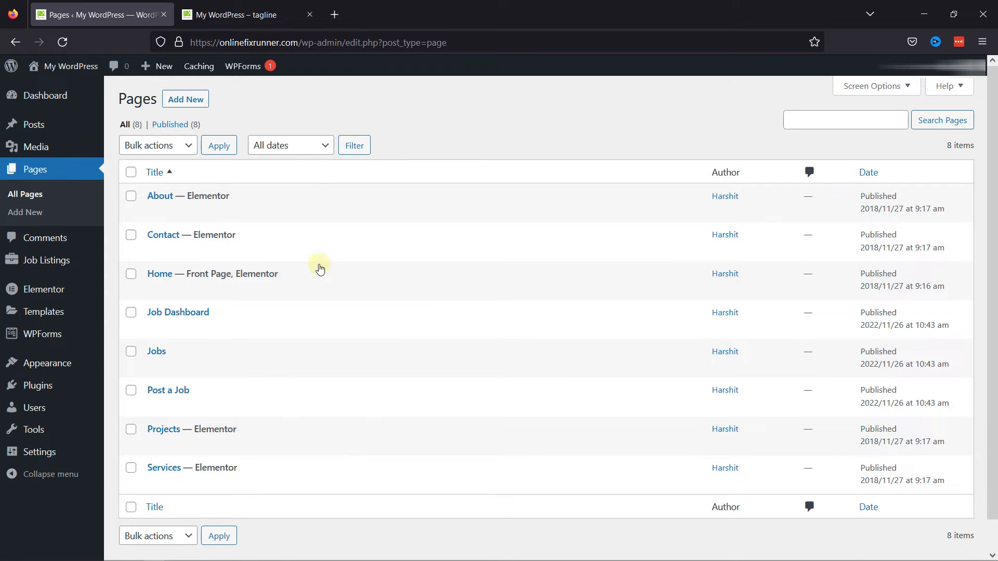
# Open the live Job Dashboard, Jobs and Post a Job pages, each in its own new browser tab.
pyautogui.moveTo(297, 311)
pyautogui.moveTo(295, 391)
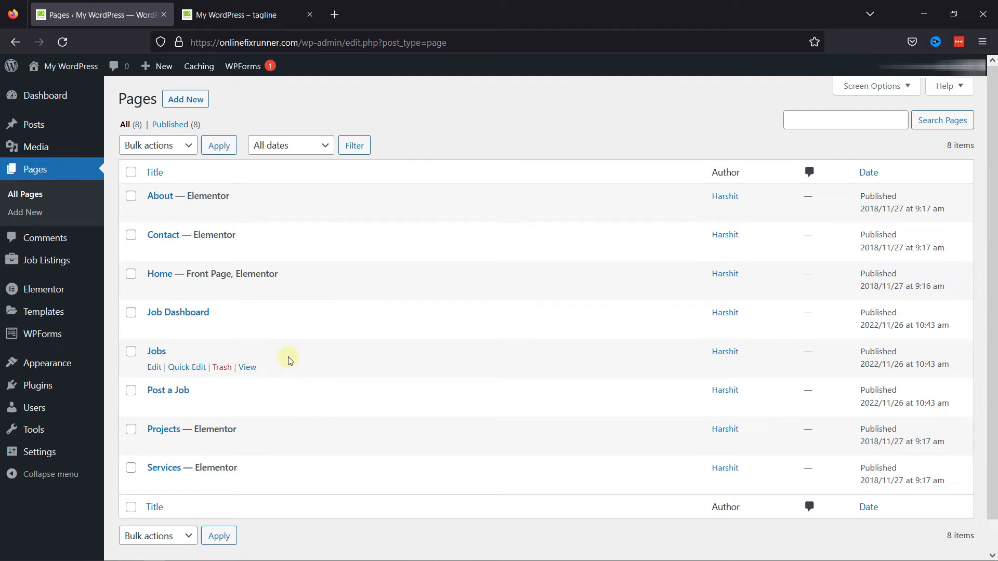
pyautogui.moveTo(215, 328)
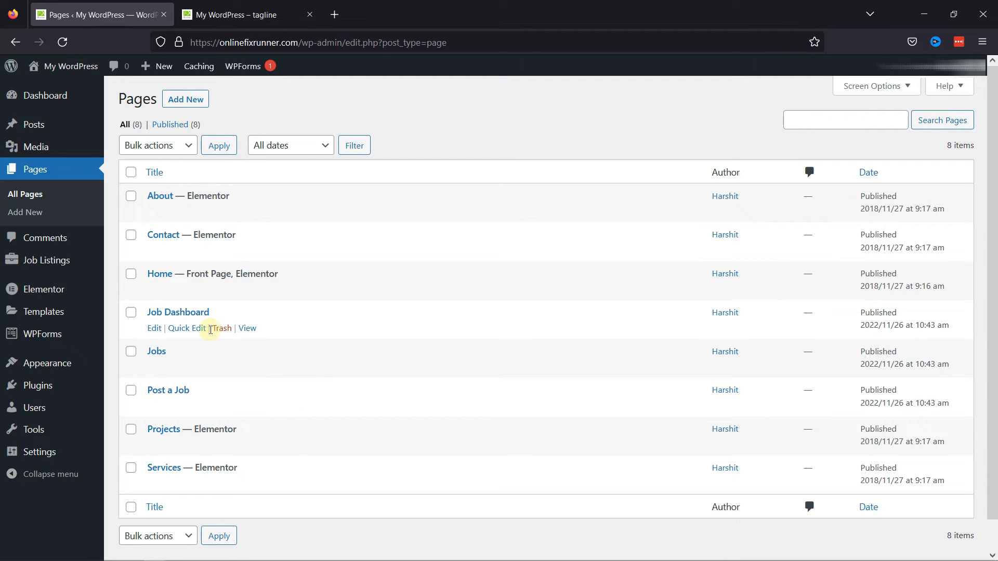
pyautogui.middleClick(248, 328)
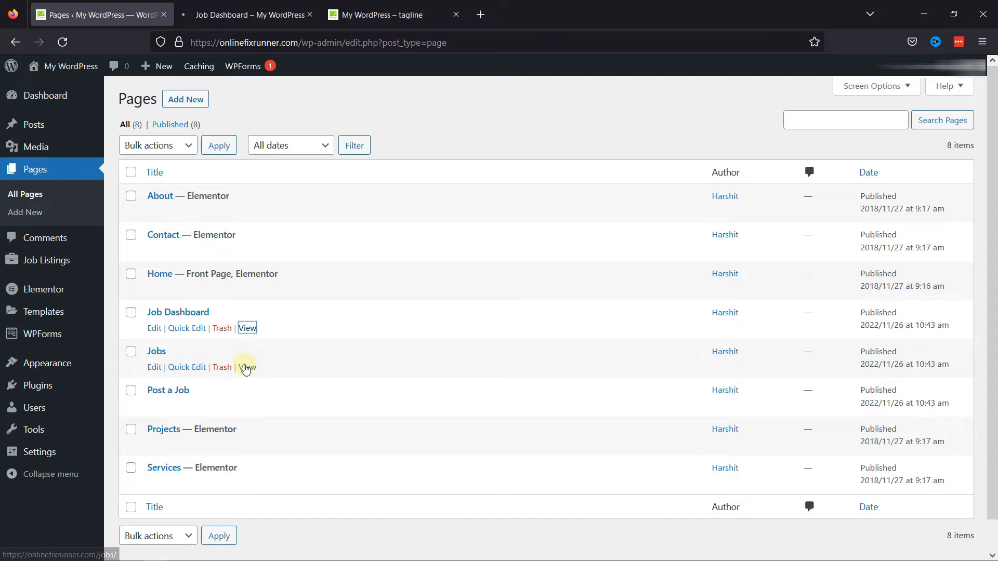
pyautogui.middleClick(248, 367)
pyautogui.middleClick(247, 408)
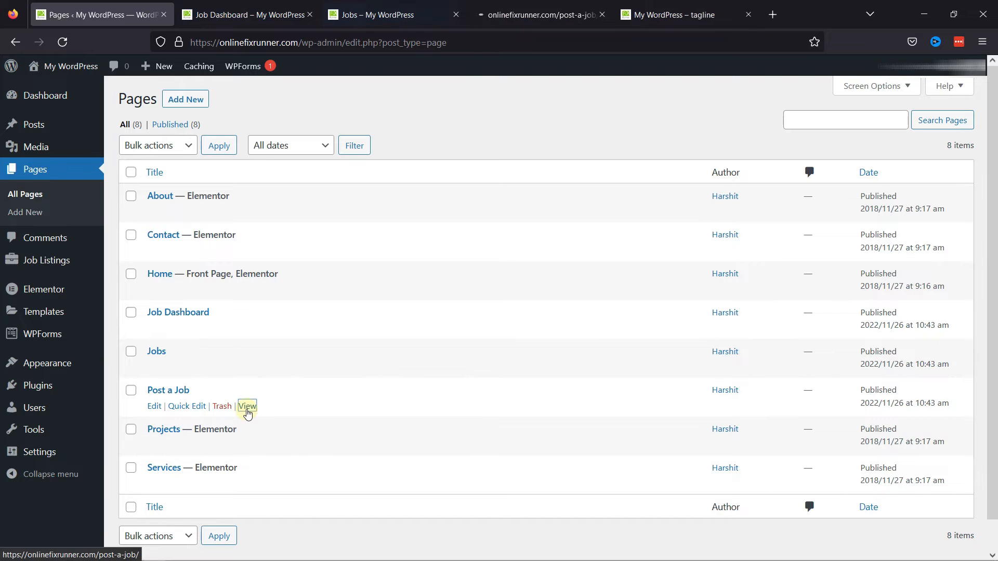
# Examine the published Job Dashboard table, the Jobs search and filter page, and the fields of the Post a Job form.
pyautogui.click(254, 5)
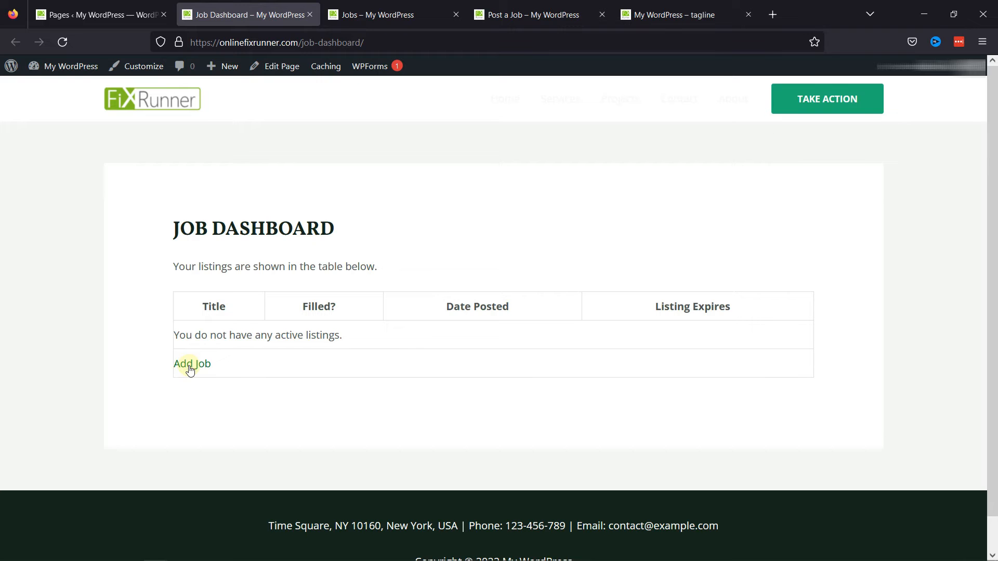
pyautogui.click(422, 17)
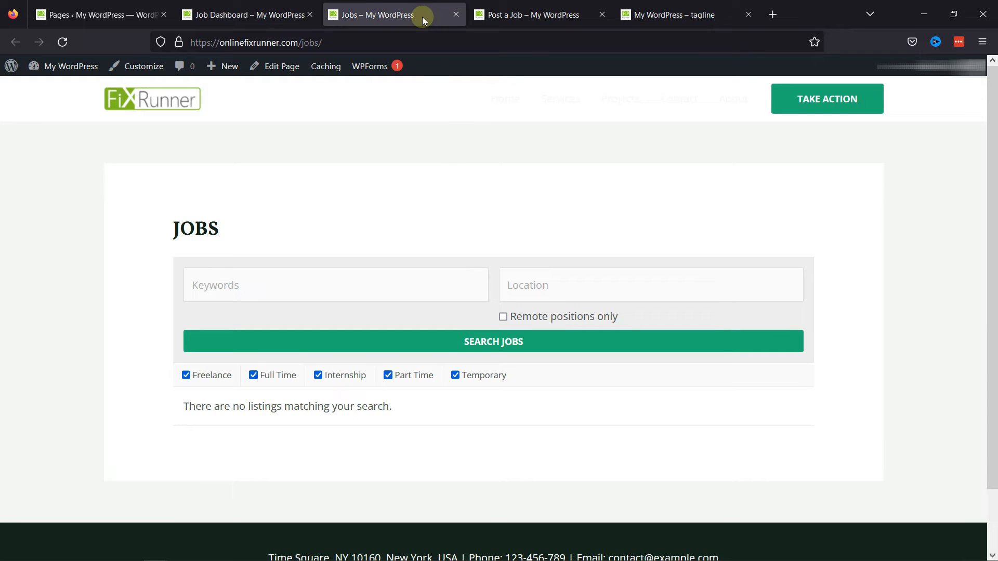
pyautogui.scroll(-2, 458, 244)
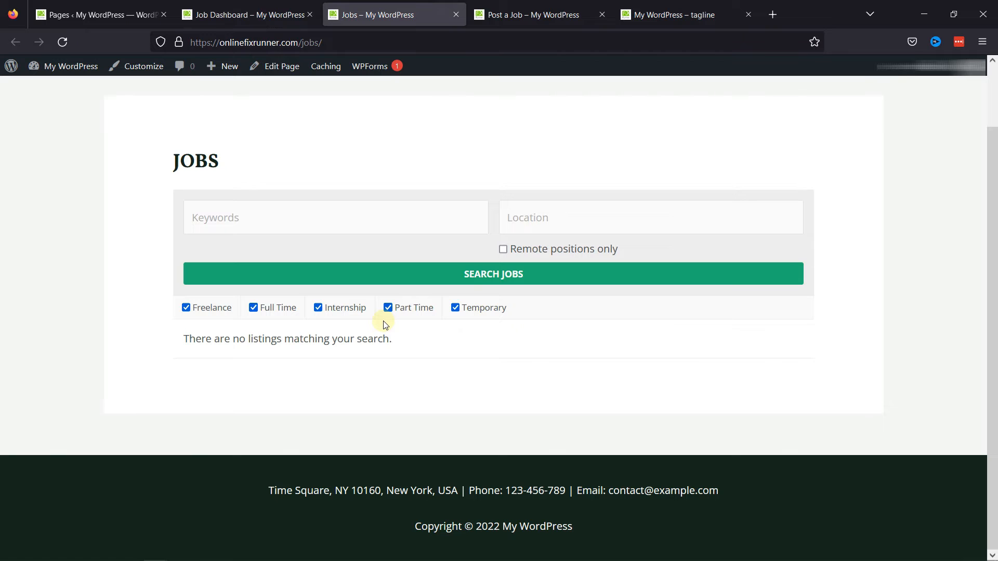
pyautogui.scroll(3, 513, 330)
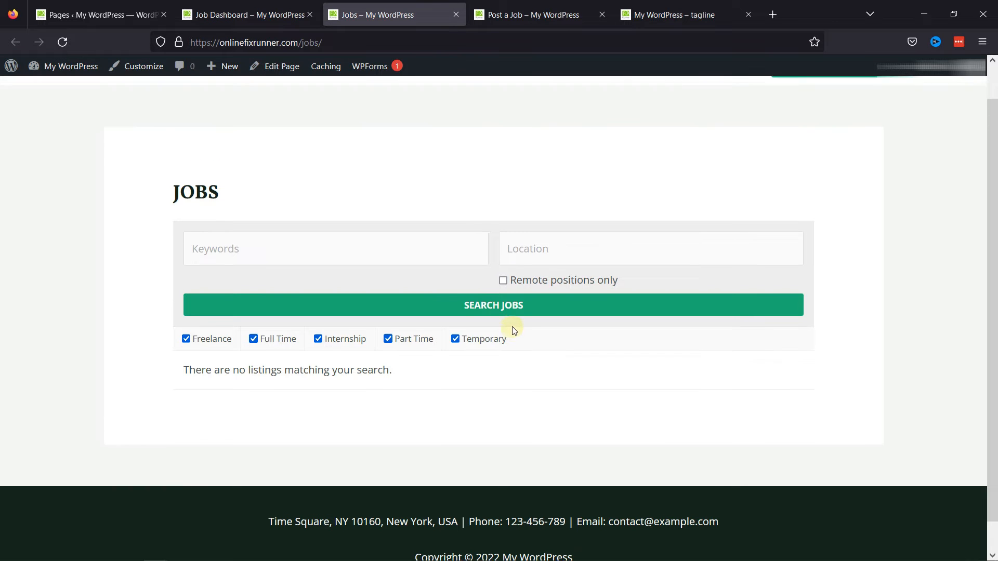
pyautogui.hotkey('ctrl', 'Tab')
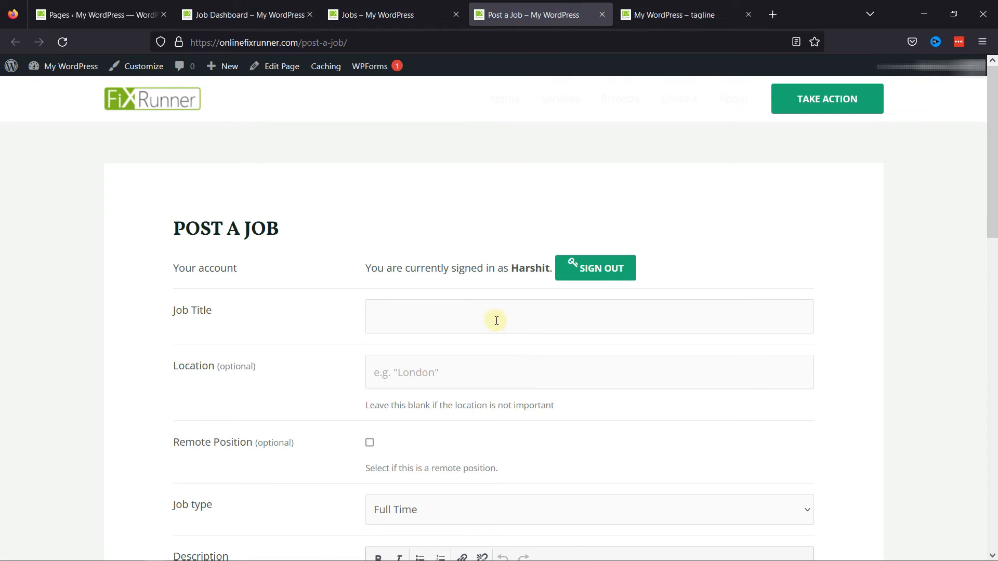
pyautogui.scroll(-7, 494, 319)
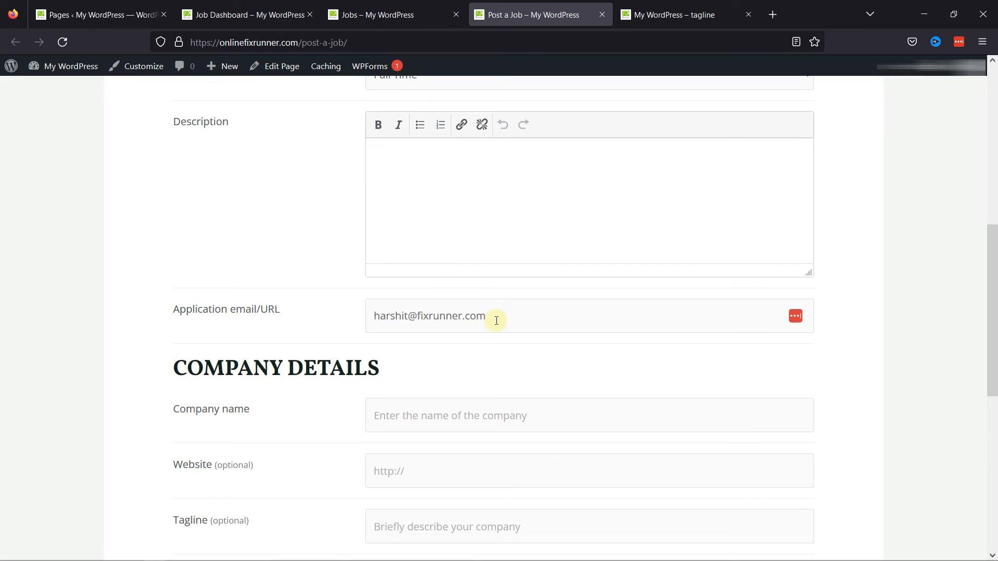
pyautogui.scroll(7, 496, 319)
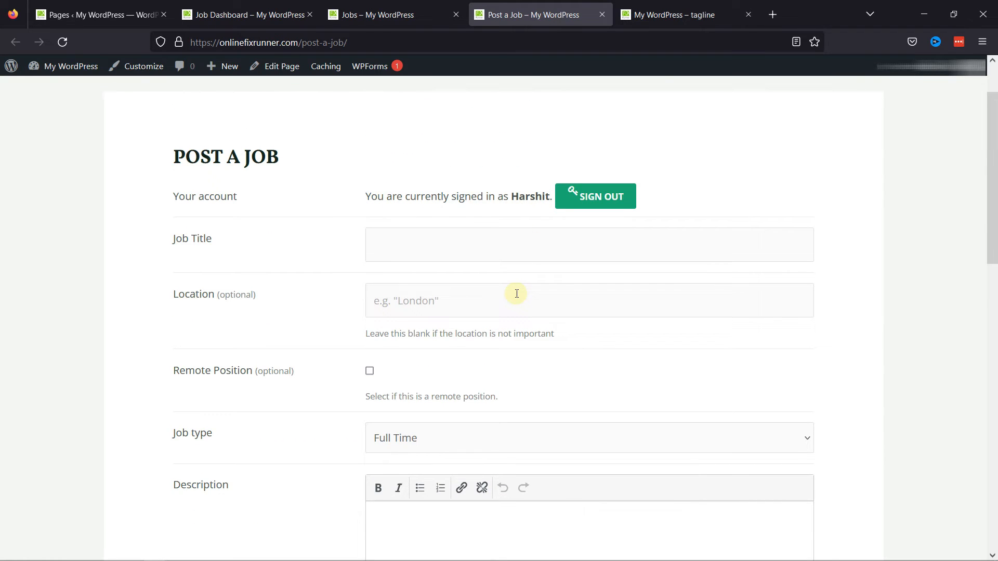
pyautogui.scroll(-10, 517, 293)
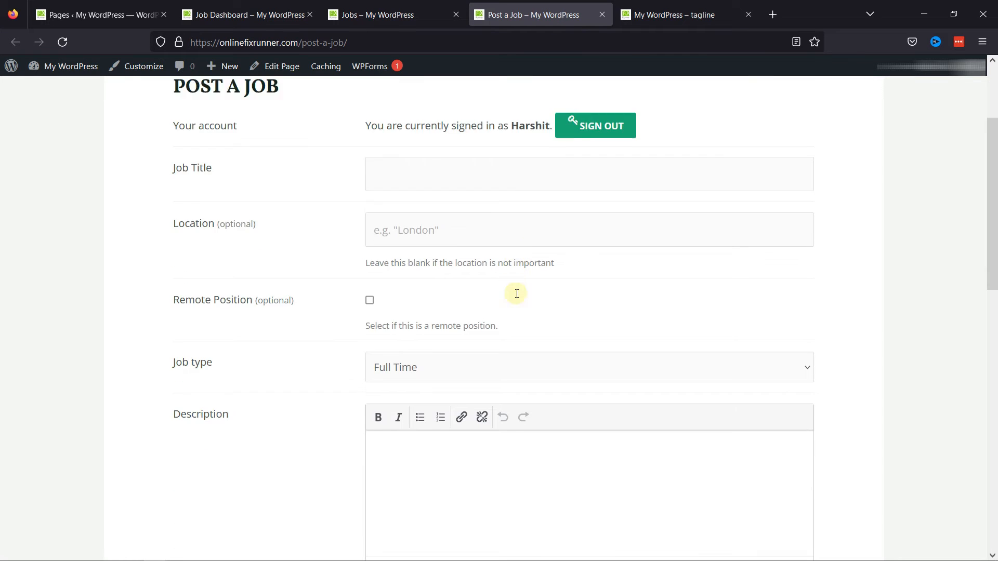
pyautogui.scroll(-3, 518, 287)
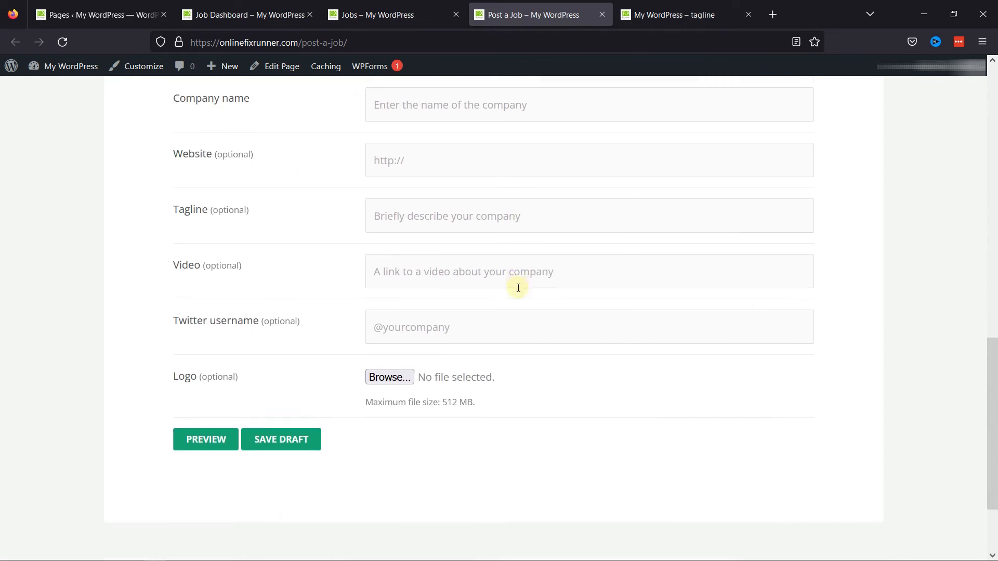
pyautogui.scroll(15, 517, 289)
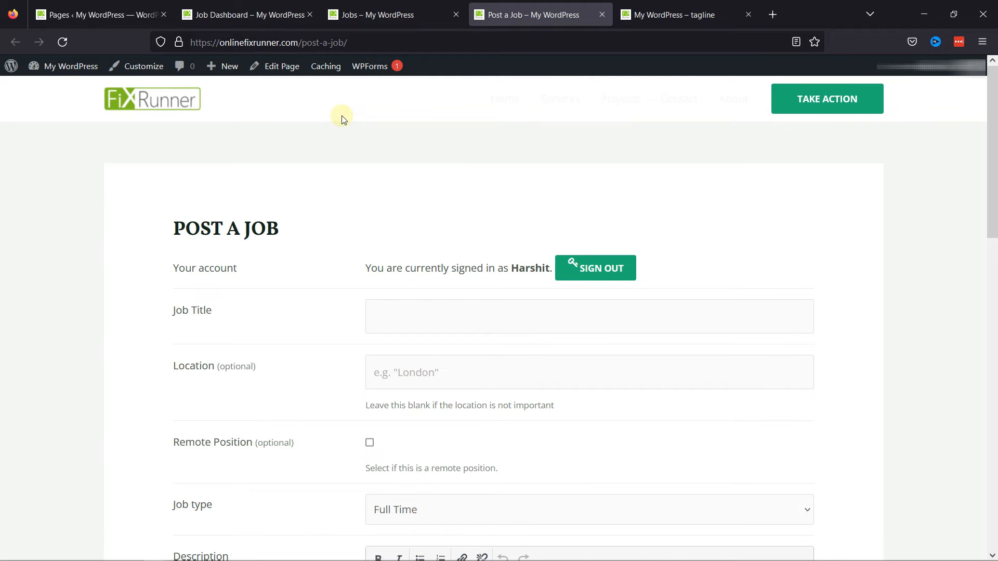
# Return to the WordPress dashboard, open the menu editor and remove the Services and Projects items from the site menu.
pyautogui.click(96, 15)
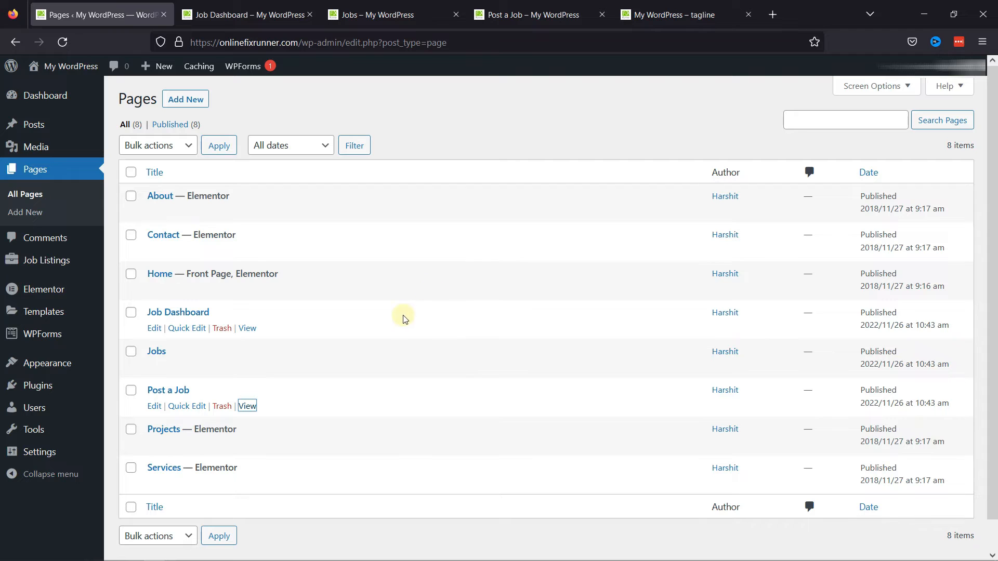
pyautogui.moveTo(78, 362)
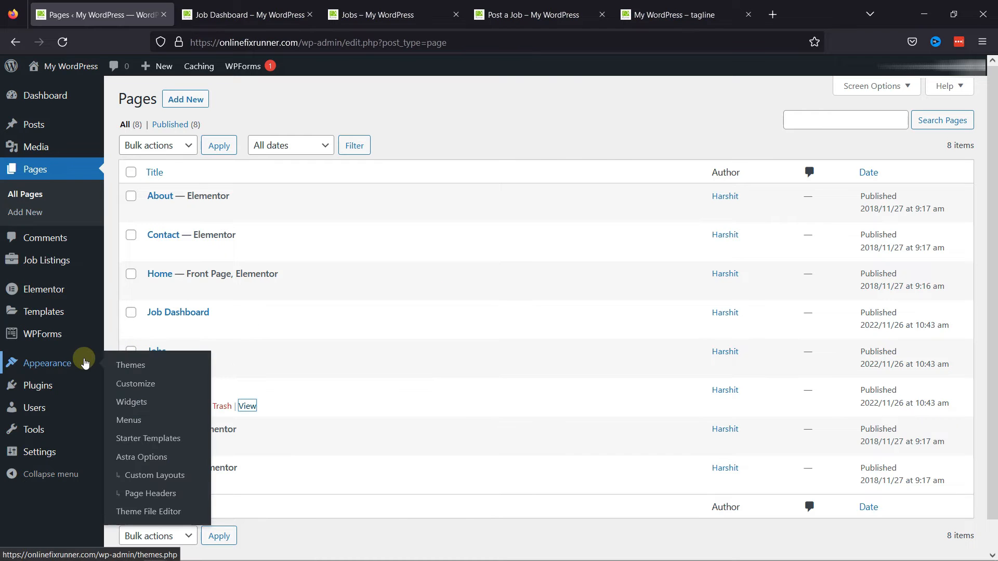
pyautogui.click(144, 423)
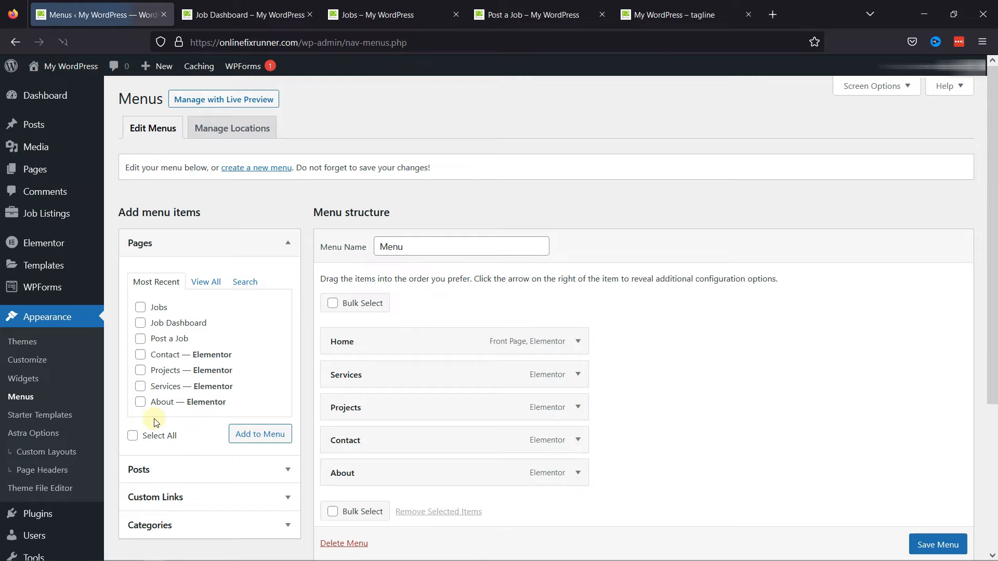
pyautogui.scroll(-1, 630, 385)
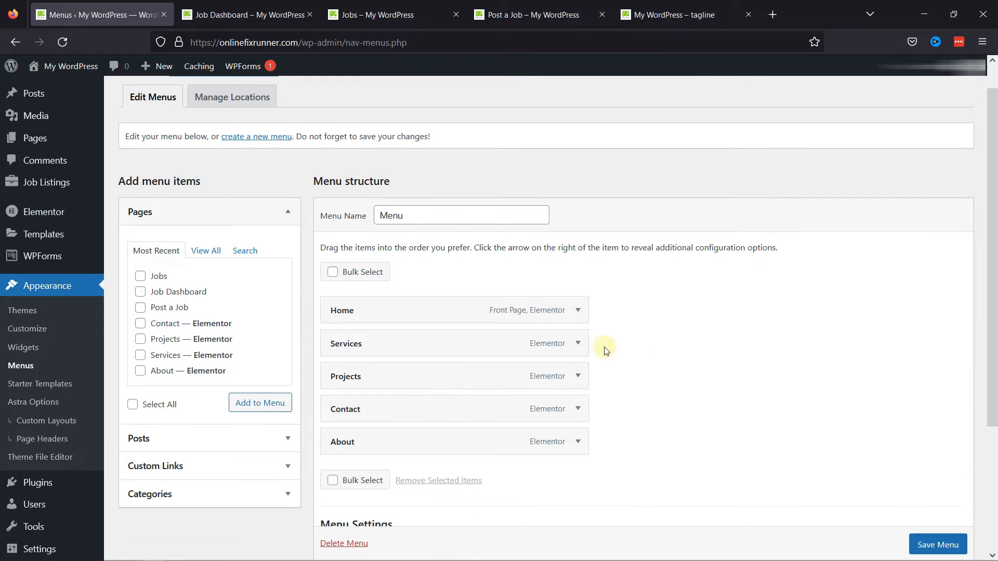
pyautogui.click(579, 347)
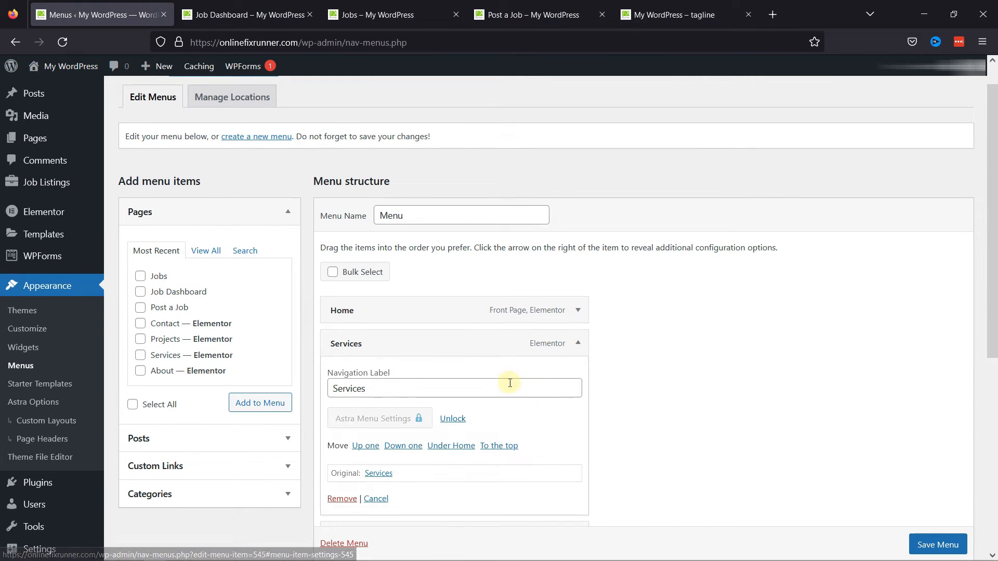
pyautogui.click(342, 499)
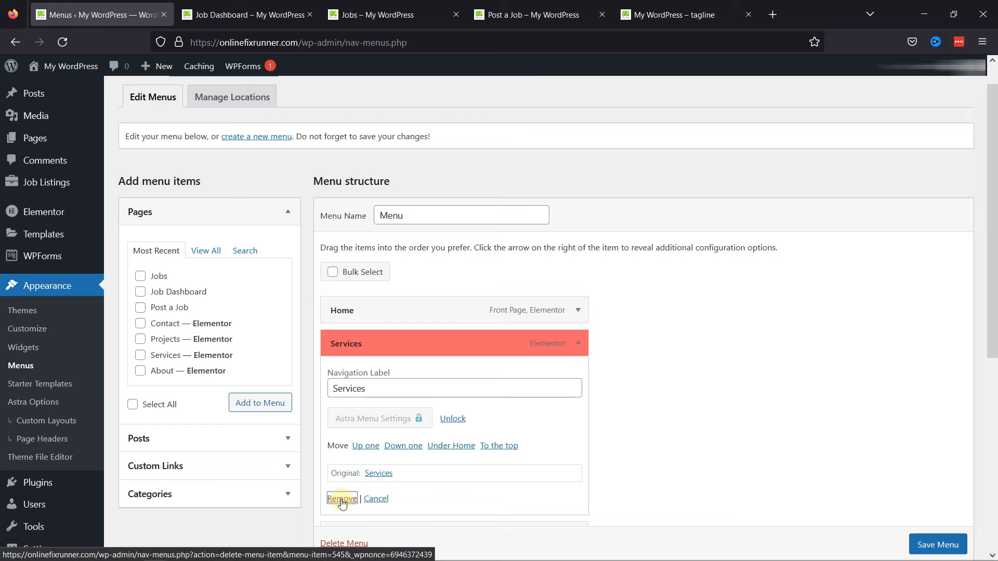
pyautogui.click(578, 343)
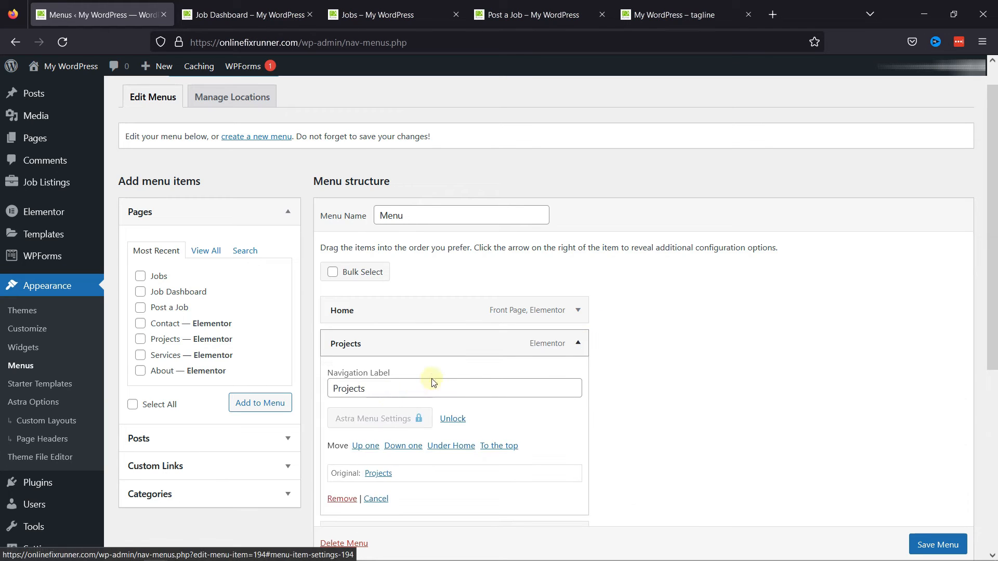
pyautogui.click(342, 498)
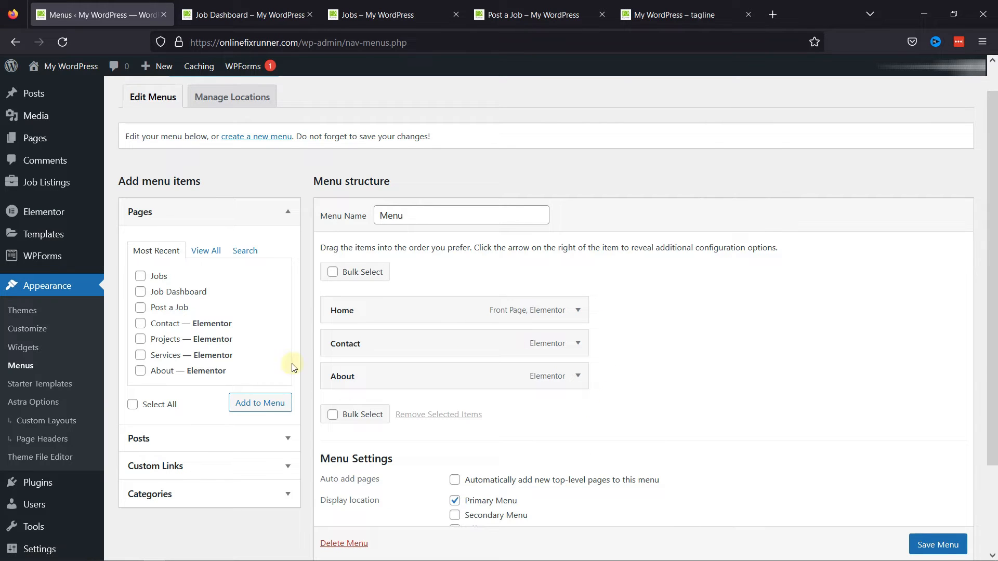
# Add the Jobs, Job Dashboard and Post a Job pages to the site menu and save the menu.
pyautogui.click(139, 307)
pyautogui.click(140, 292)
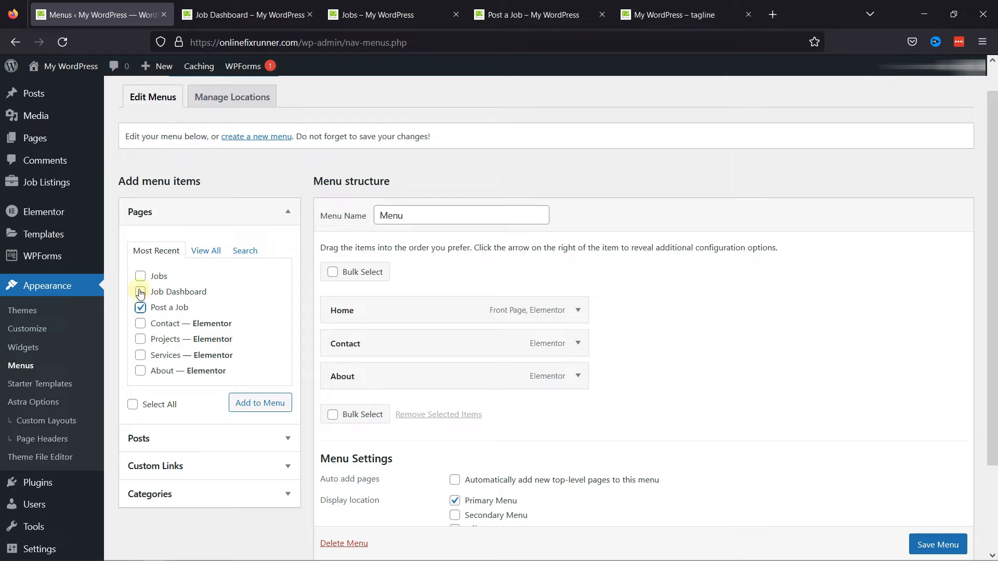
pyautogui.click(141, 276)
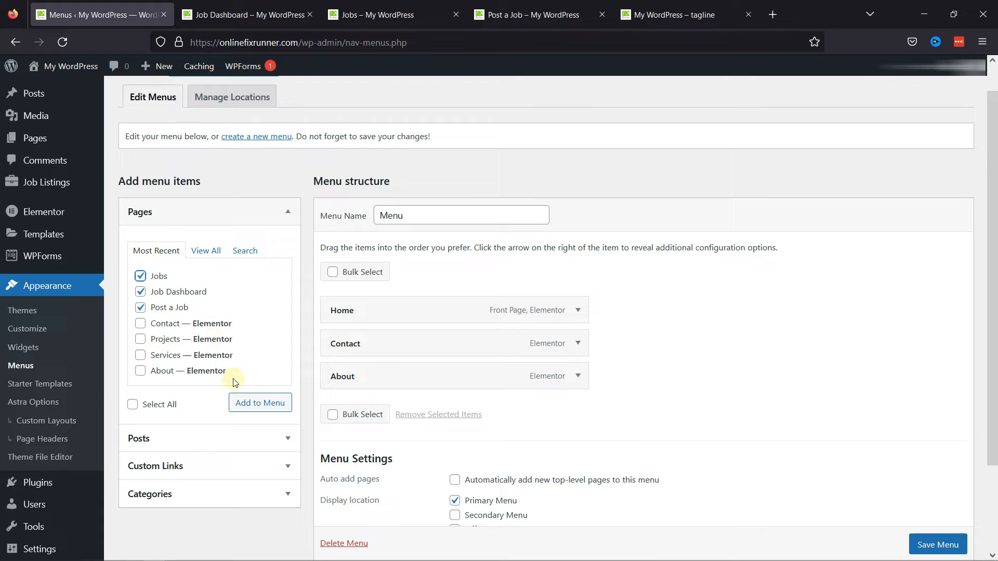
pyautogui.click(243, 403)
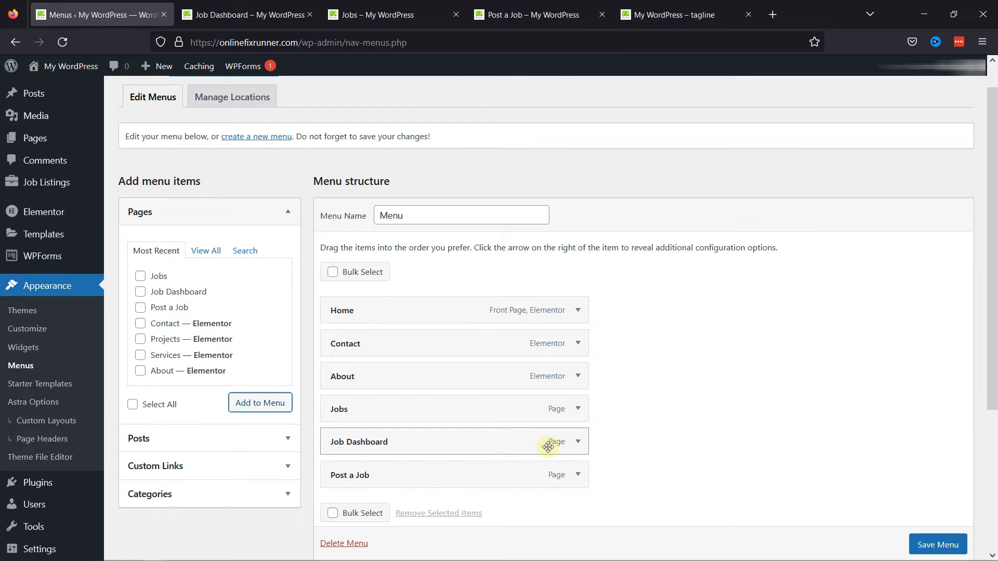
pyautogui.click(922, 544)
pyautogui.scroll(-1, 922, 544)
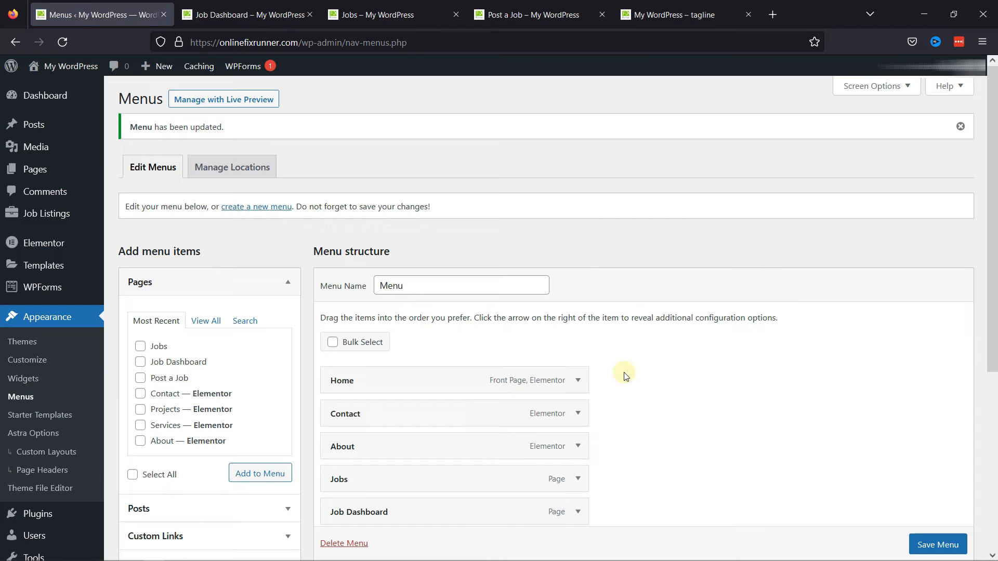
# Reload the live homepage to check its navigation menu, and close the Job Dashboard, Jobs and Post a Job tabs.
pyautogui.click(698, 12)
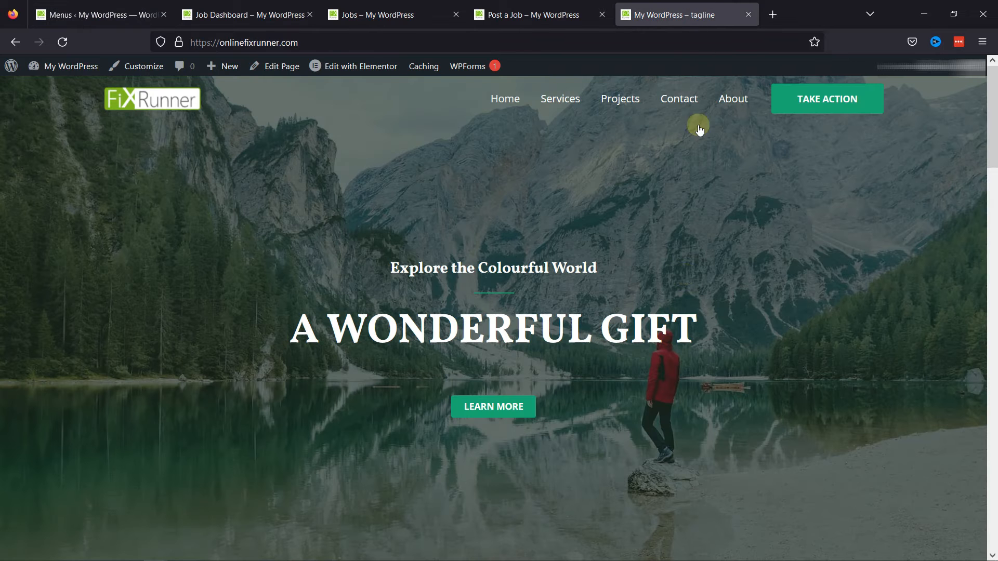
pyautogui.click(69, 39)
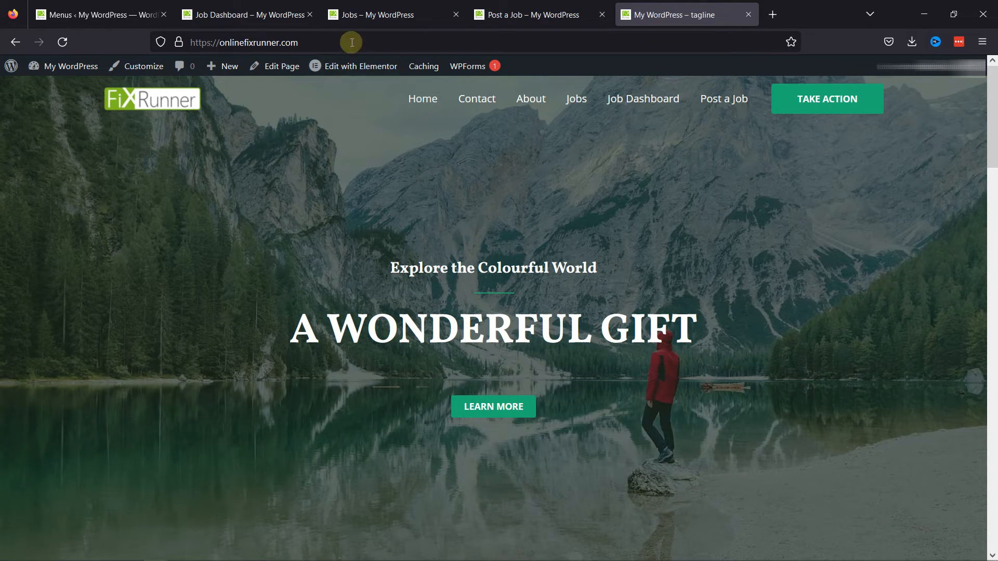
pyautogui.click(309, 15)
pyautogui.click(309, 15)
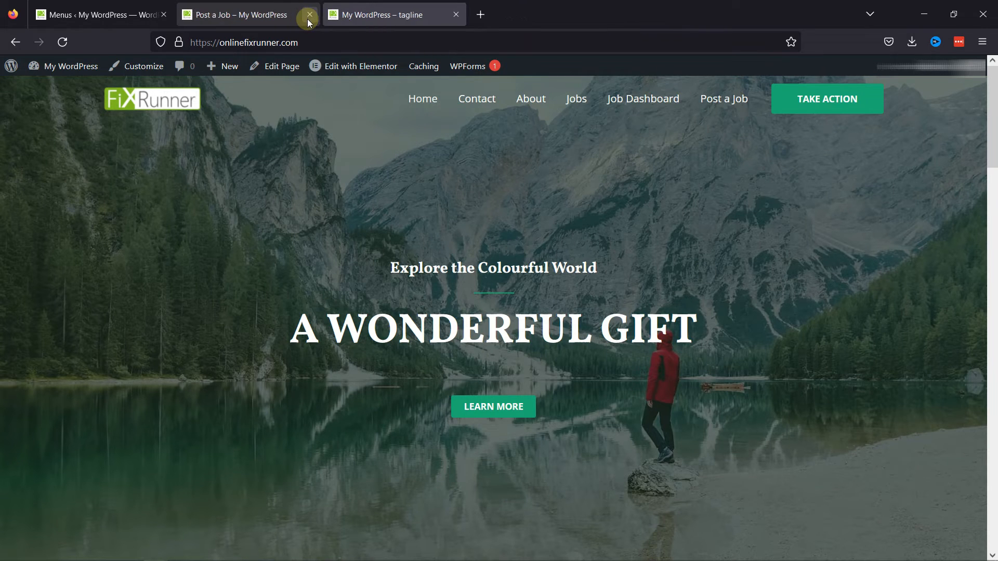
pyautogui.click(310, 15)
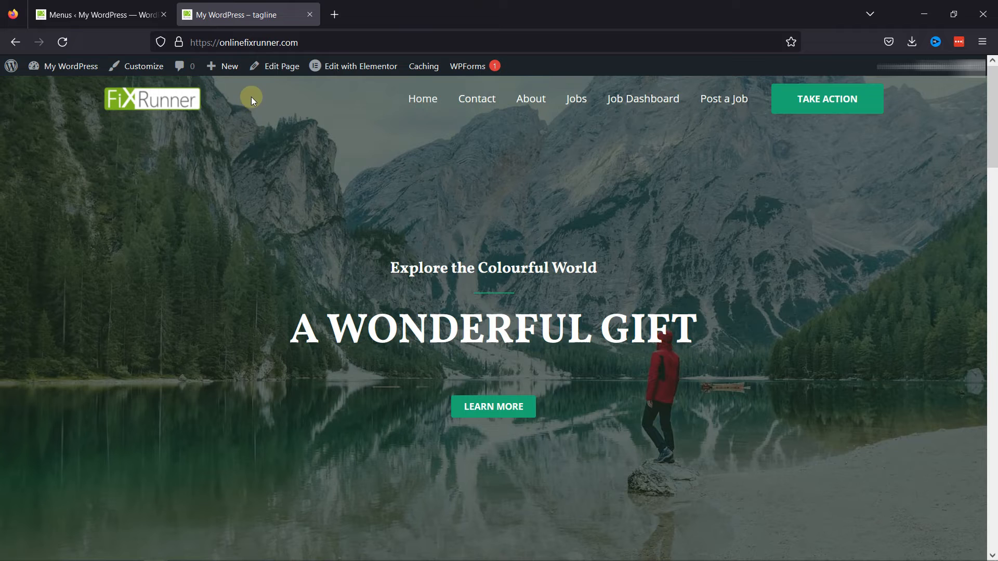
# Open the Home page for editing in Elementor.
pyautogui.click(267, 74)
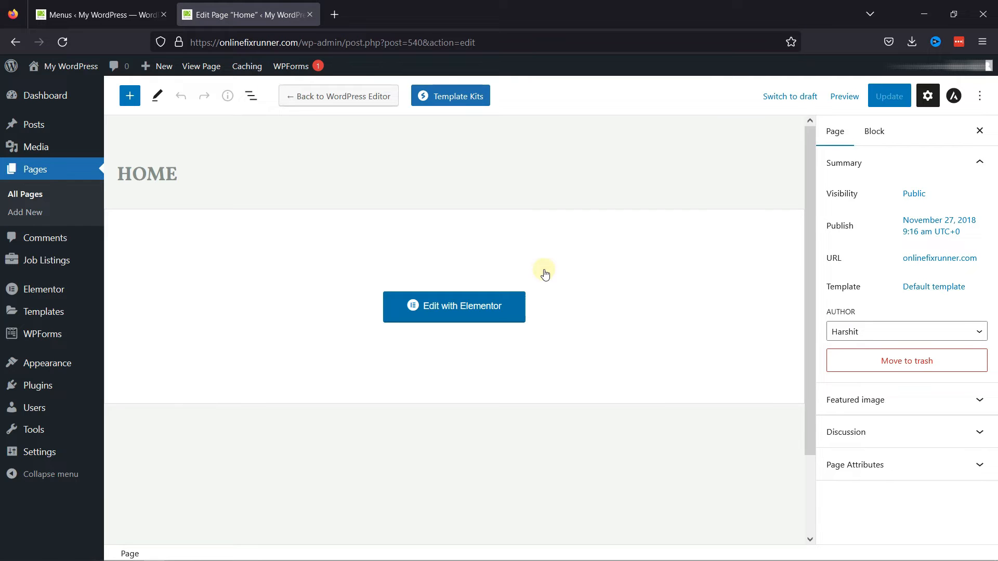
pyautogui.click(464, 307)
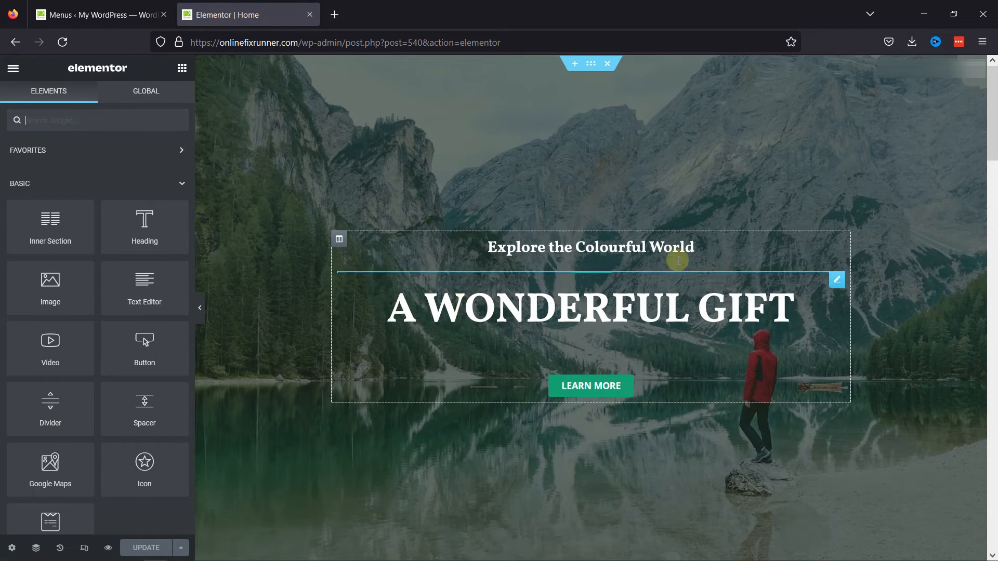
# Open the media library to choose a different background image for the homepage's hero section.
pyautogui.scroll(-1, 738, 317)
pyautogui.scroll(-10, 740, 314)
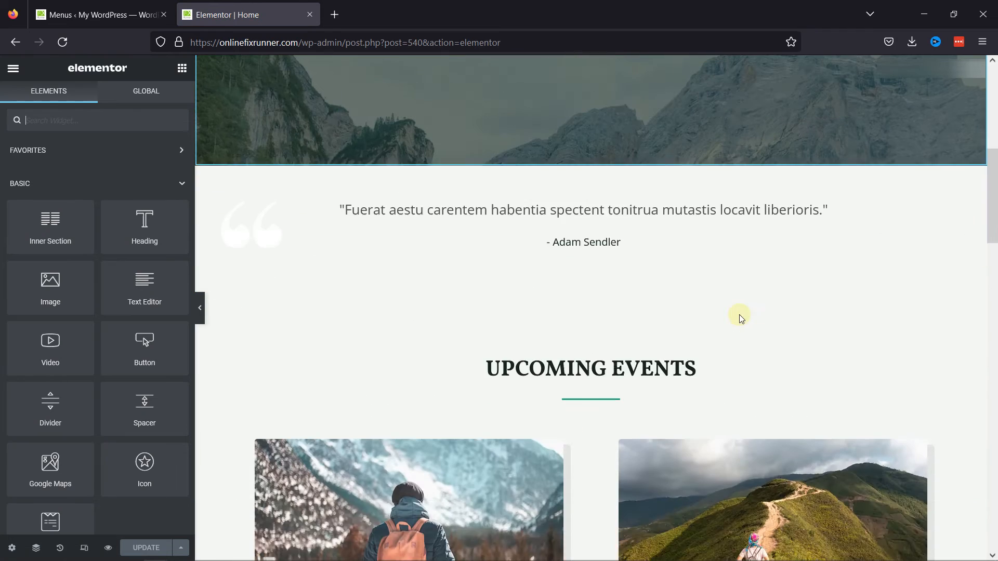
pyautogui.scroll(10, 740, 316)
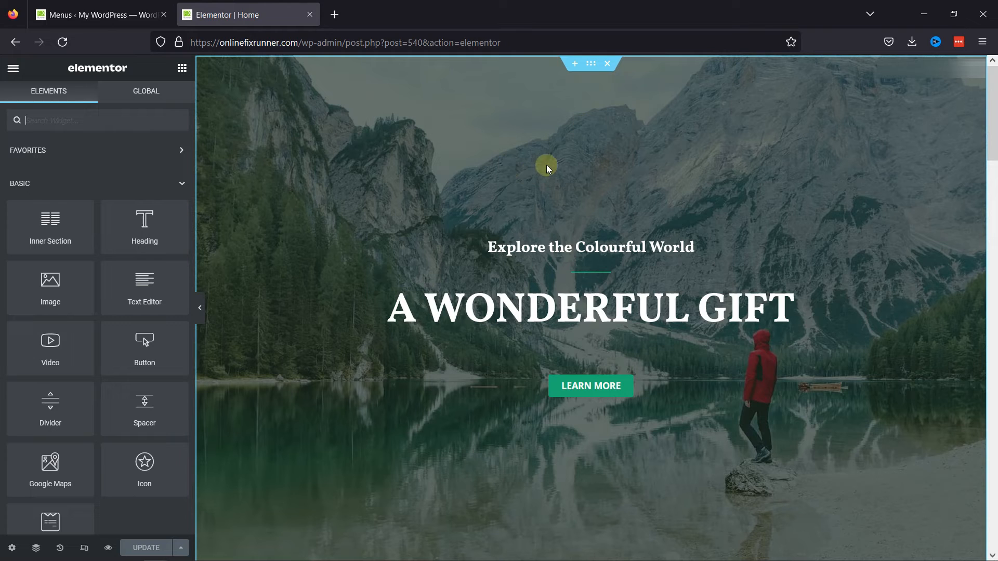
pyautogui.click(591, 65)
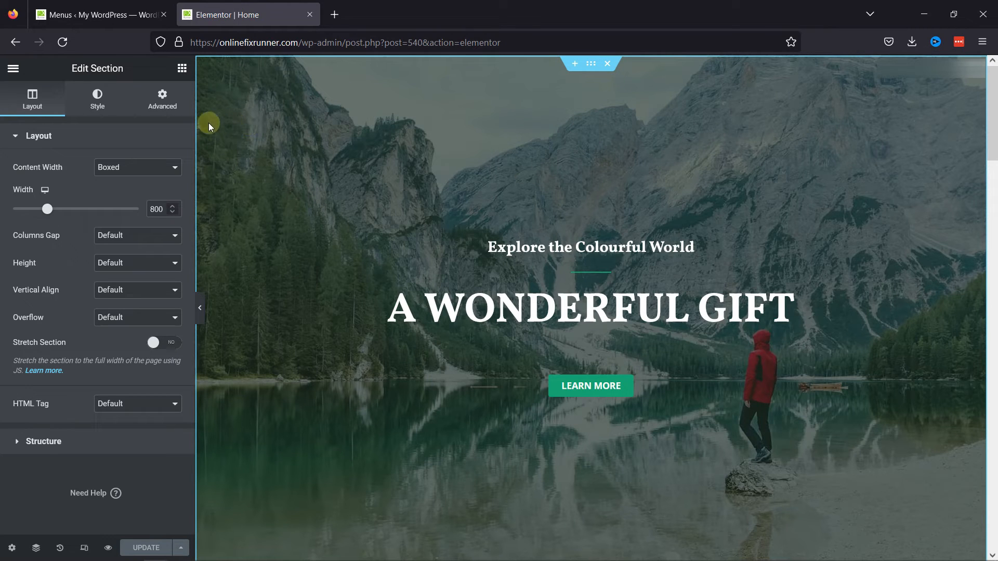
pyautogui.click(116, 116)
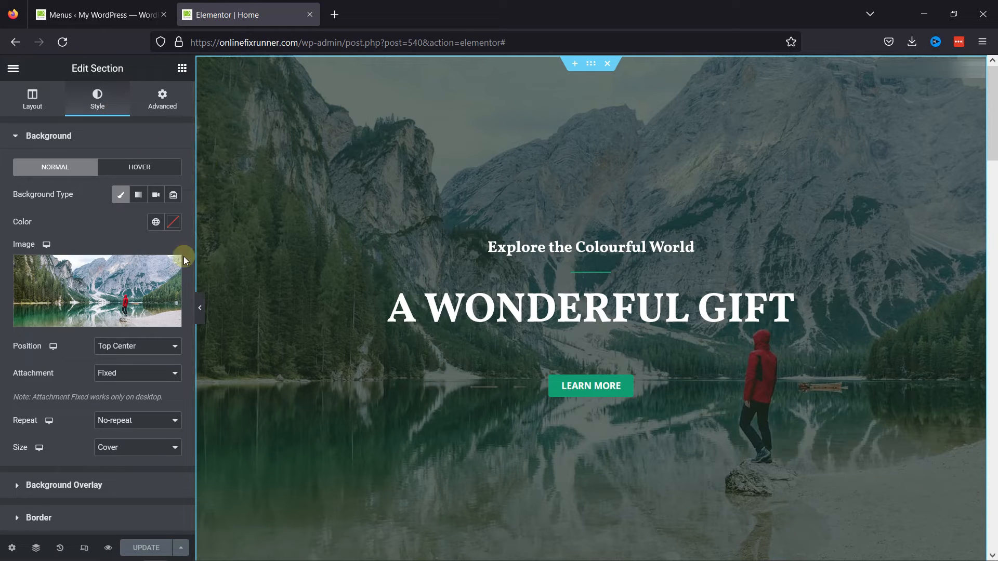
pyautogui.click(127, 294)
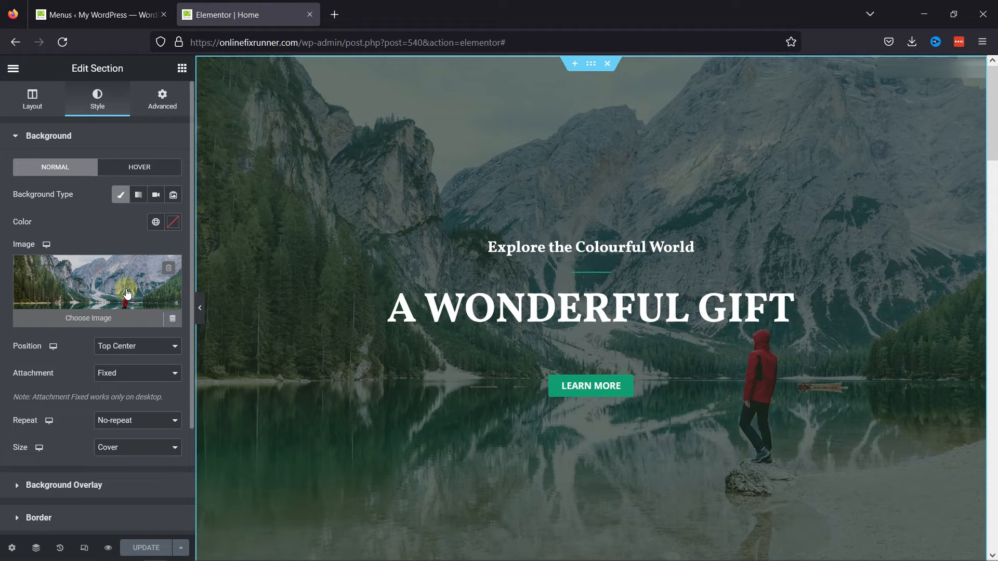
pyautogui.click(127, 292)
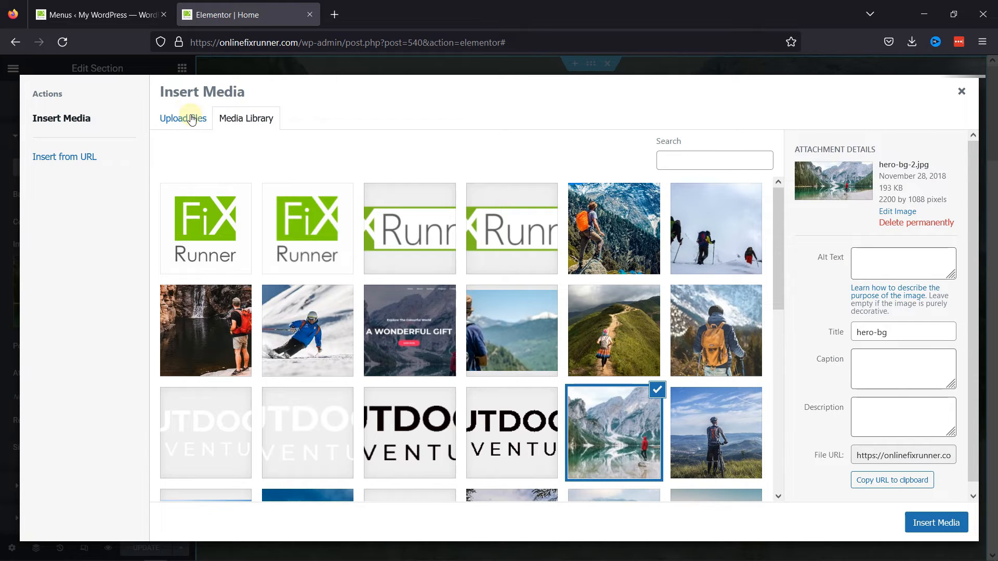
# Upload the downloaded stock photos from the Downloads folder to the media library.
pyautogui.click(183, 119)
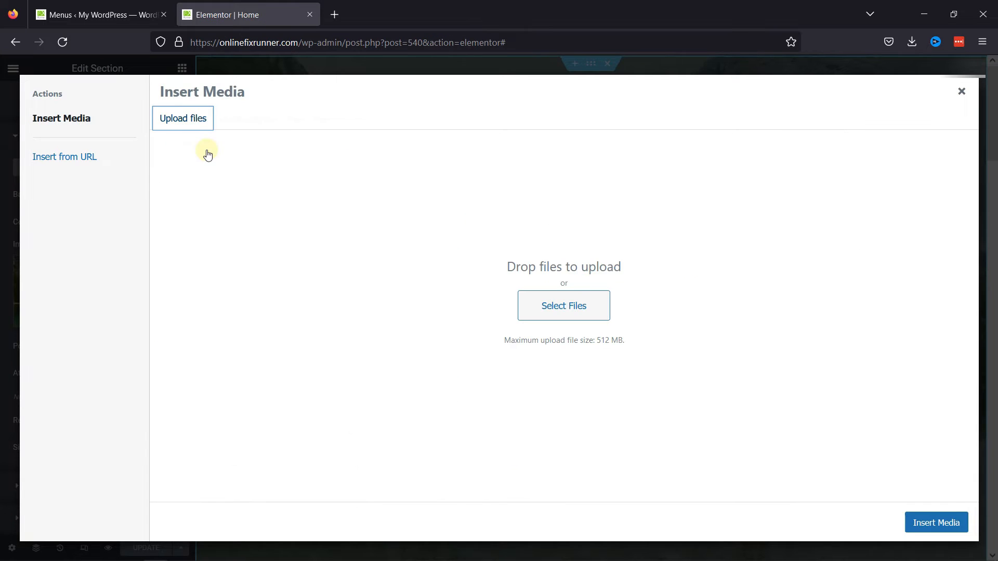
pyautogui.click(558, 318)
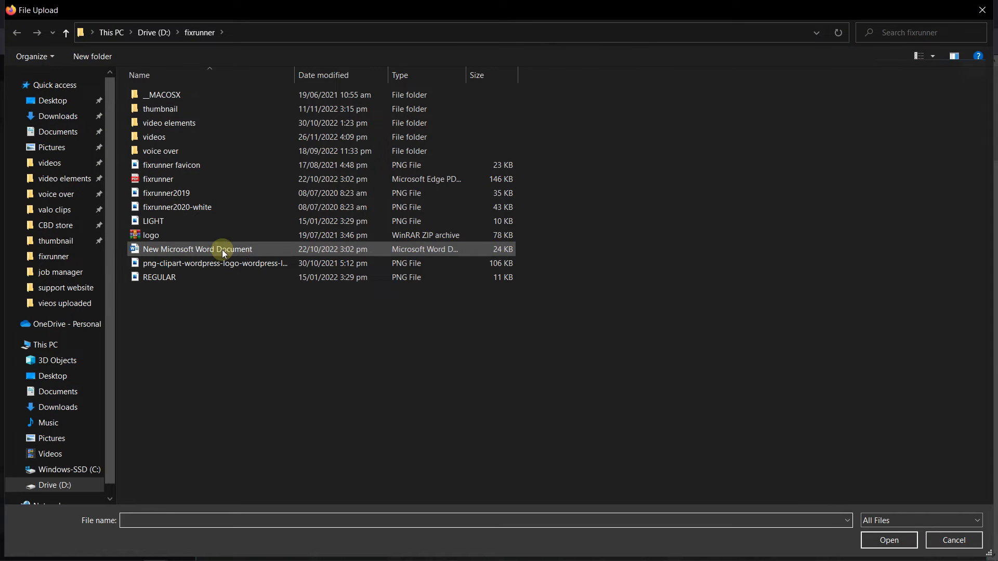
pyautogui.click(58, 116)
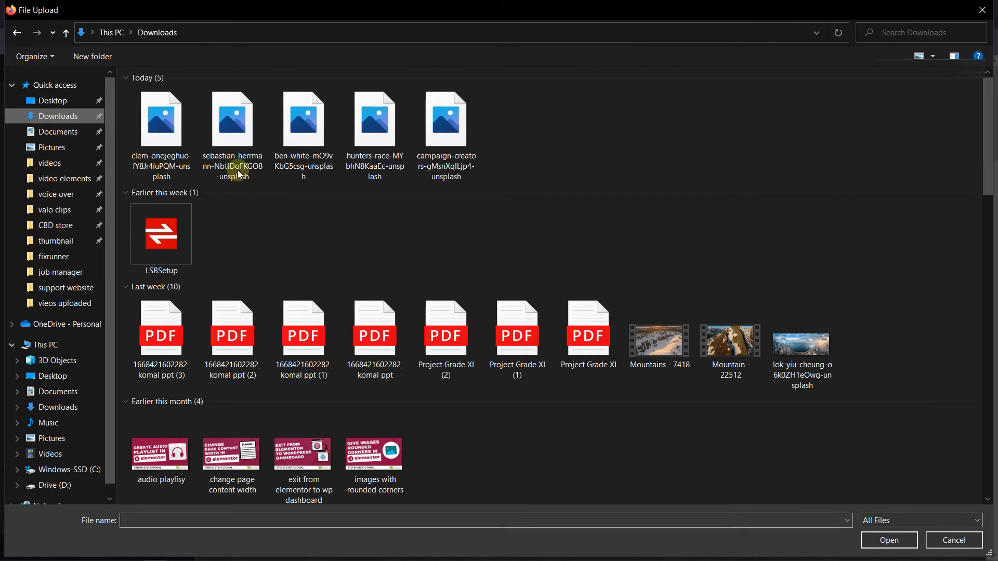
pyautogui.moveTo(529, 136); pyautogui.dragTo(174, 133)
pyautogui.click(869, 541)
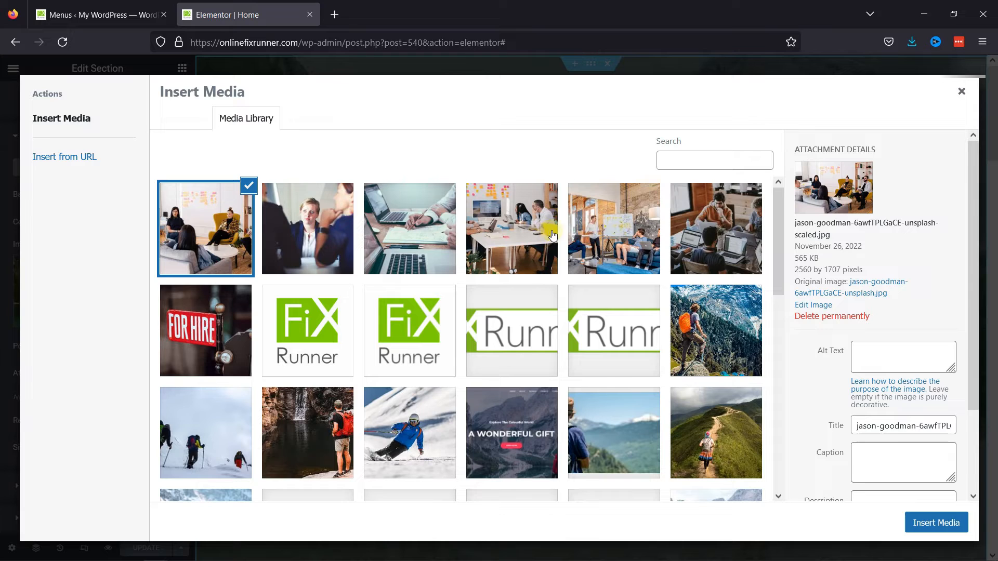
# Insert the photo of a team seated around a whiteboard as the hero section's background and check it on the page.
pyautogui.click(600, 229)
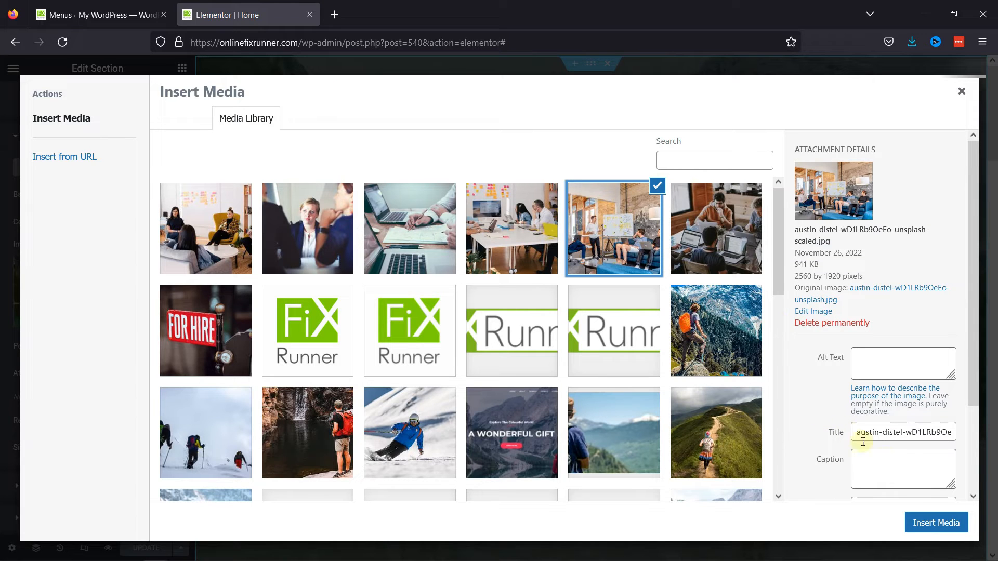
pyautogui.click(930, 526)
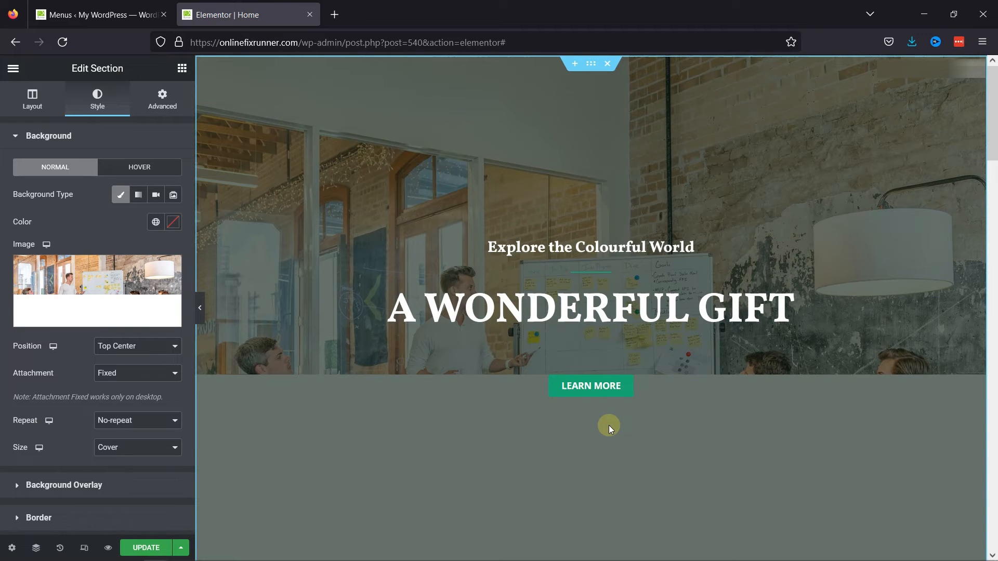
pyautogui.scroll(-10, 608, 425)
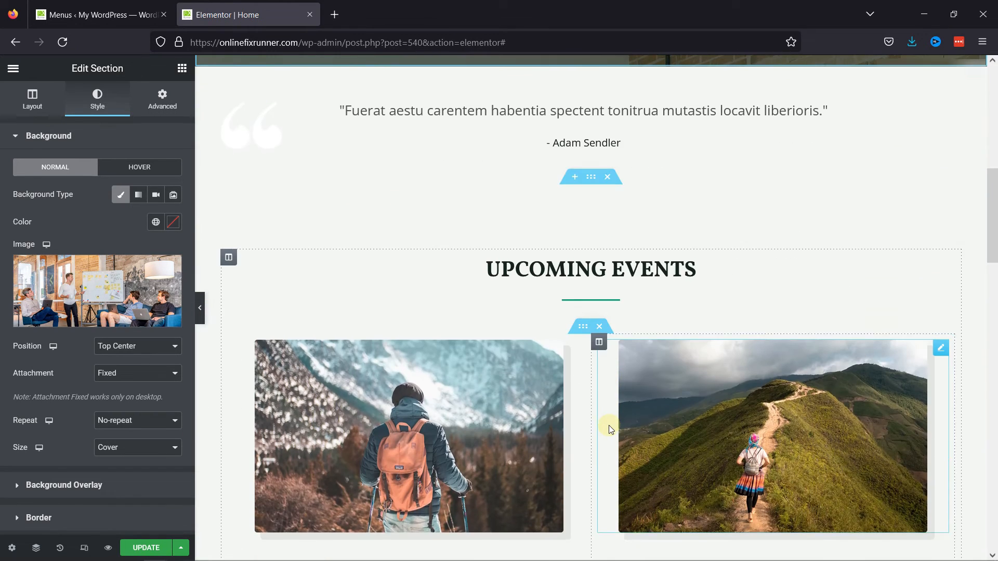
pyautogui.scroll(10, 609, 425)
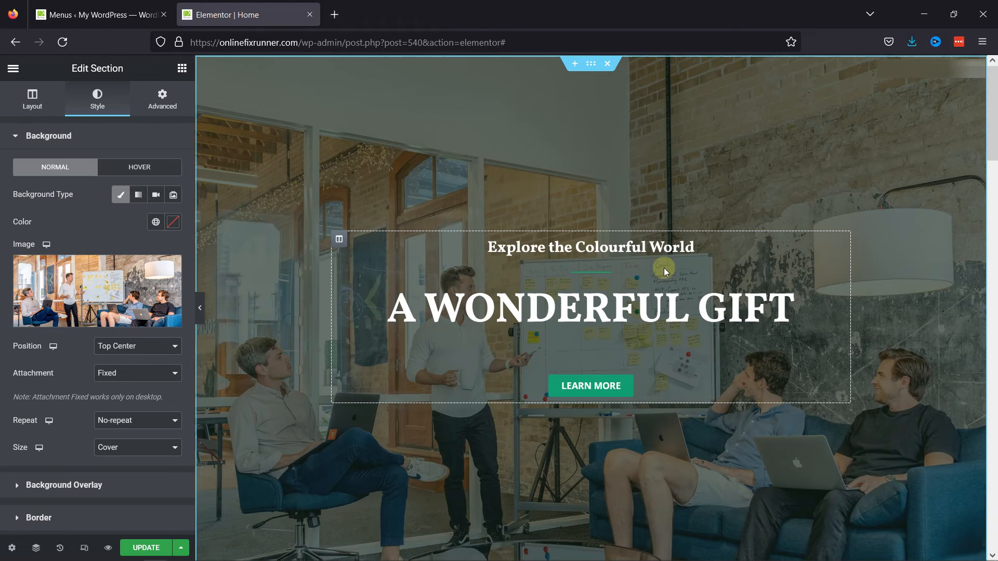
# Replace the hero section's small heading with "Find the Perfect Job For you".
pyautogui.click(556, 242)
pyautogui.tripleClick(574, 246)
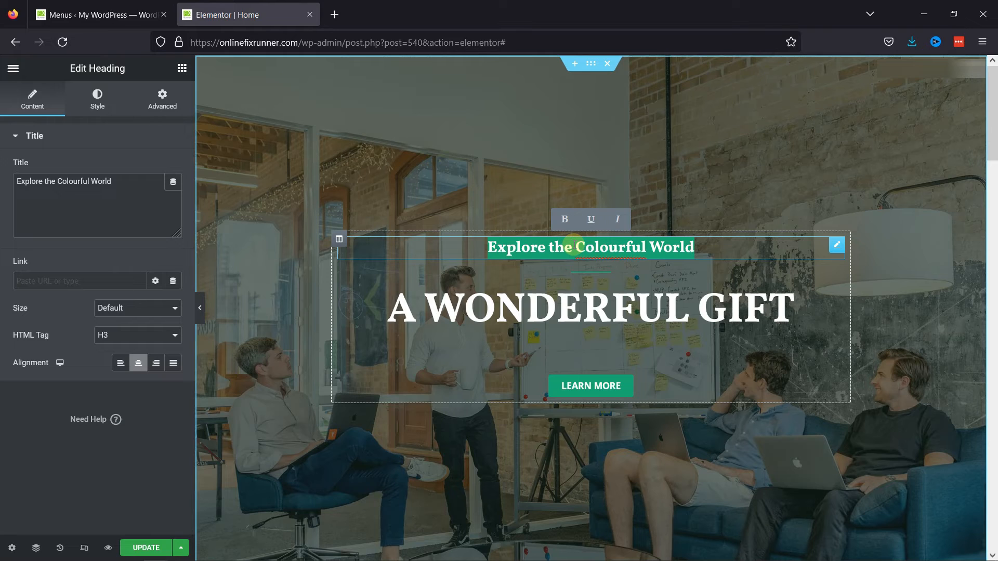
pyautogui.write('Find')
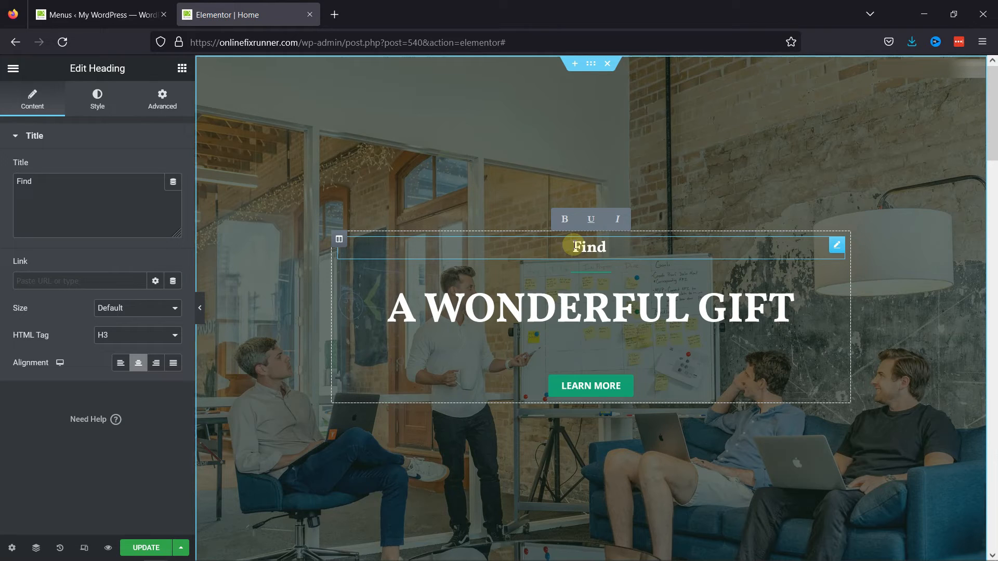
pyautogui.write(' the Pe')
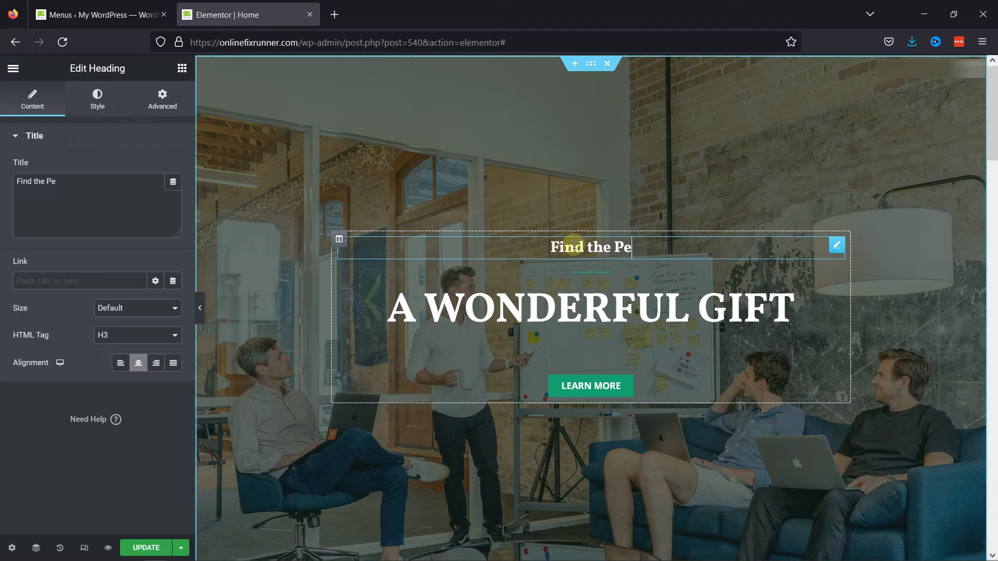
pyautogui.write('rfect J')
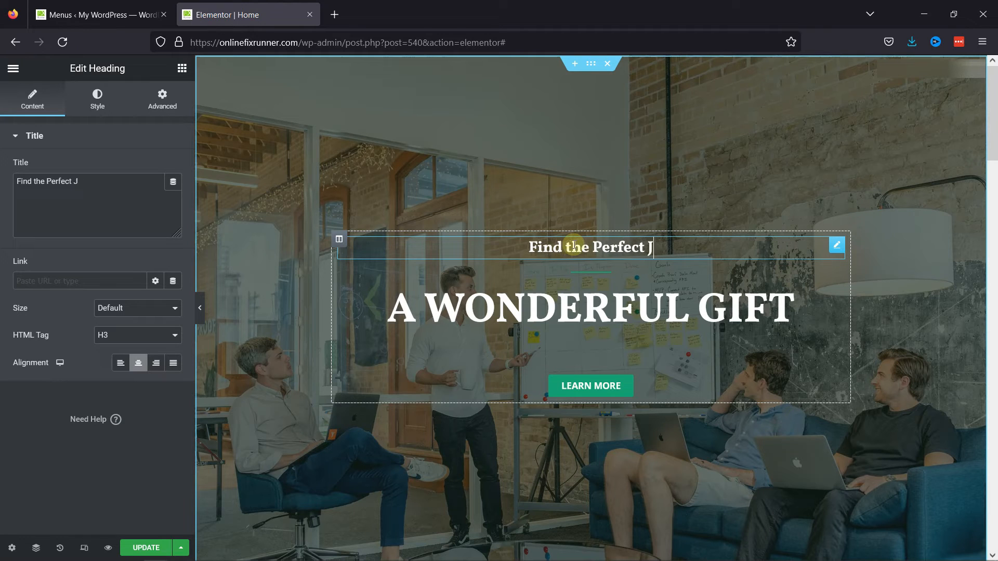
pyautogui.write('ob For you')
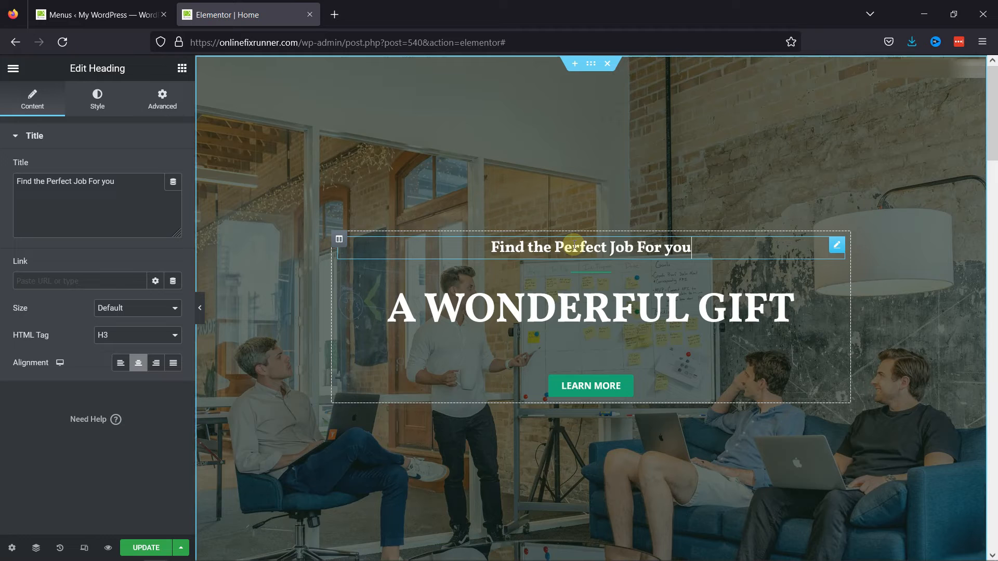
# Replace the hero section's main heading with "browse jobs".
pyautogui.tripleClick(617, 310)
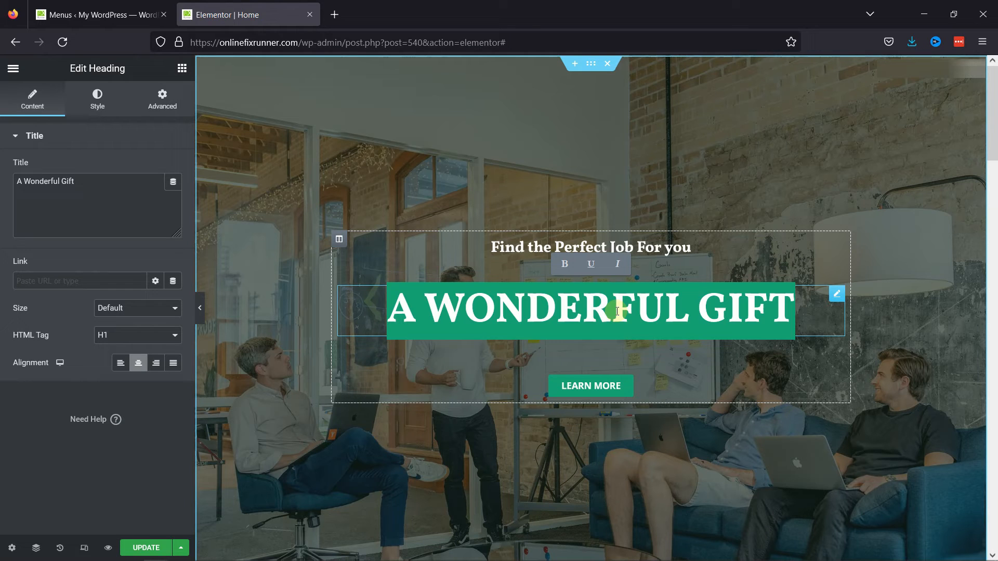
pyautogui.write('brose')
pyautogui.press('BackSpace')
pyautogui.press('BackSpace')
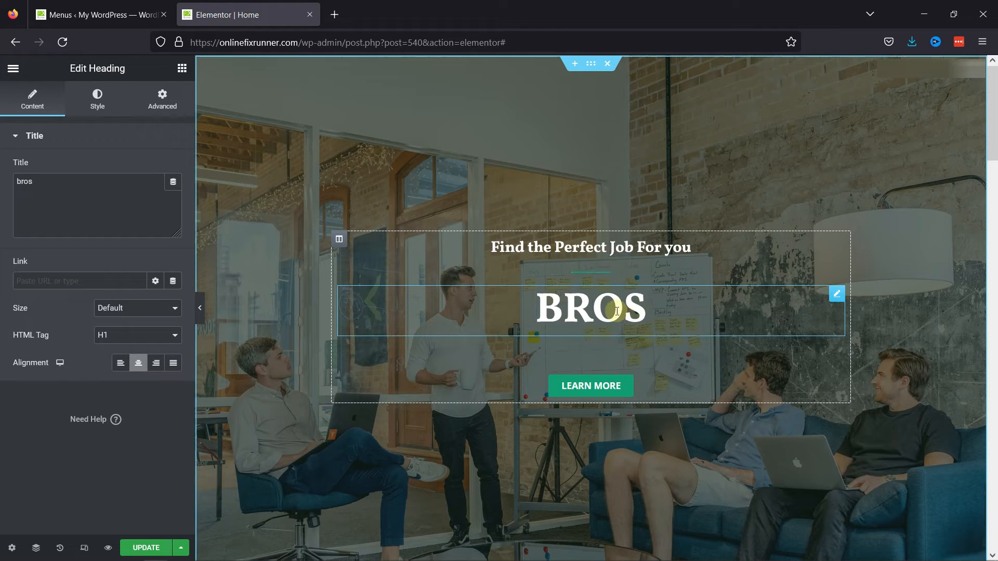
pyautogui.write('wse jobs')
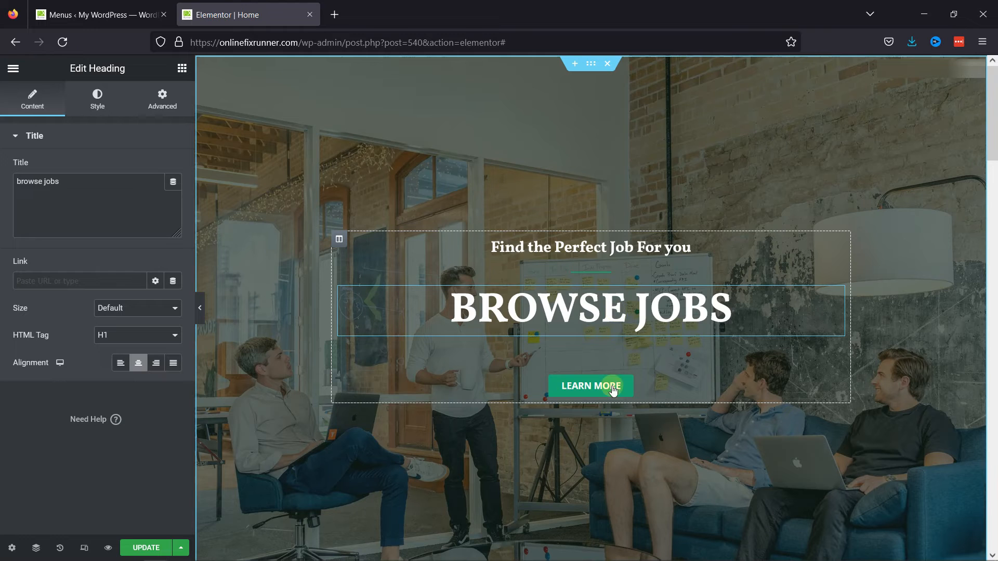
# Select the hero's Learn More button for editing, then view the Jobs page from the WordPress pages list and copy its URL.
pyautogui.click(573, 400)
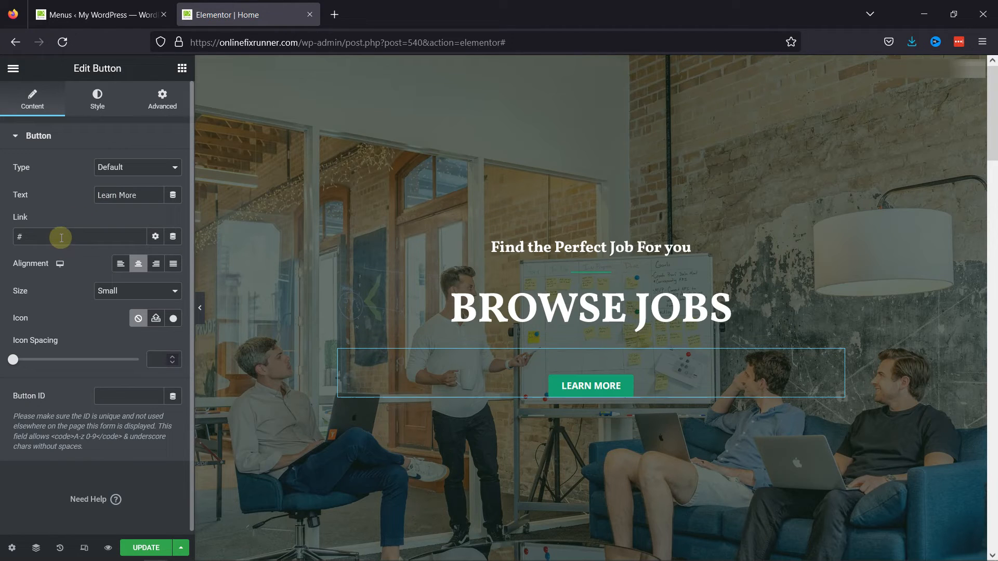
pyautogui.click(131, 24)
pyautogui.moveTo(78, 167)
pyautogui.click(114, 172)
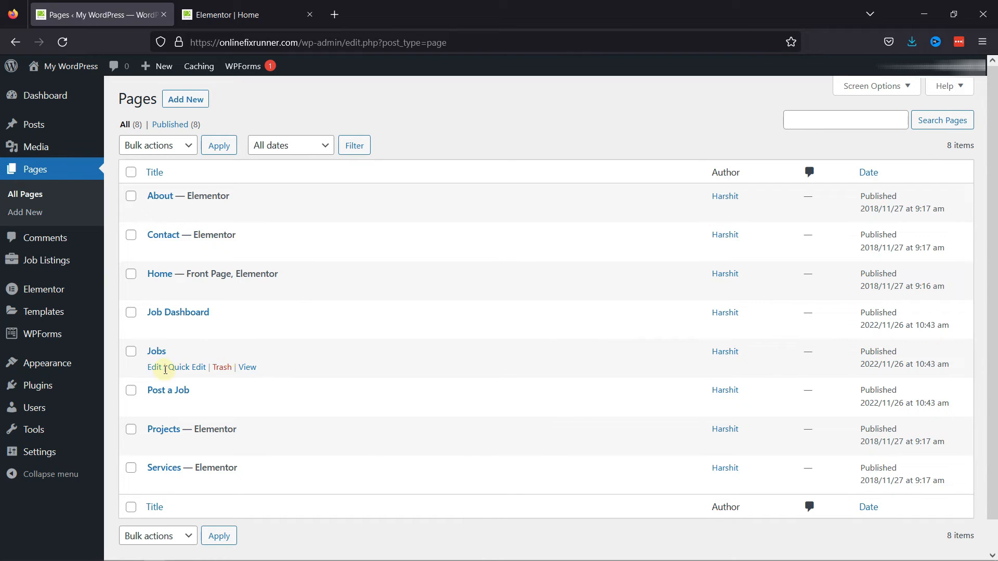
pyautogui.middleClick(243, 369)
pyautogui.click(242, 12)
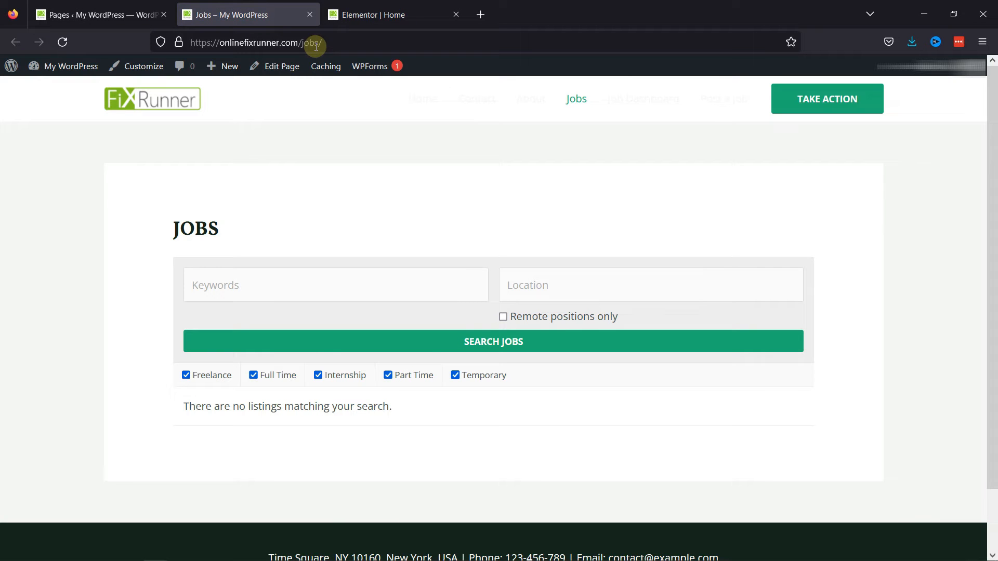
pyautogui.click(315, 45)
pyautogui.hotkey('ctrl', 'c')
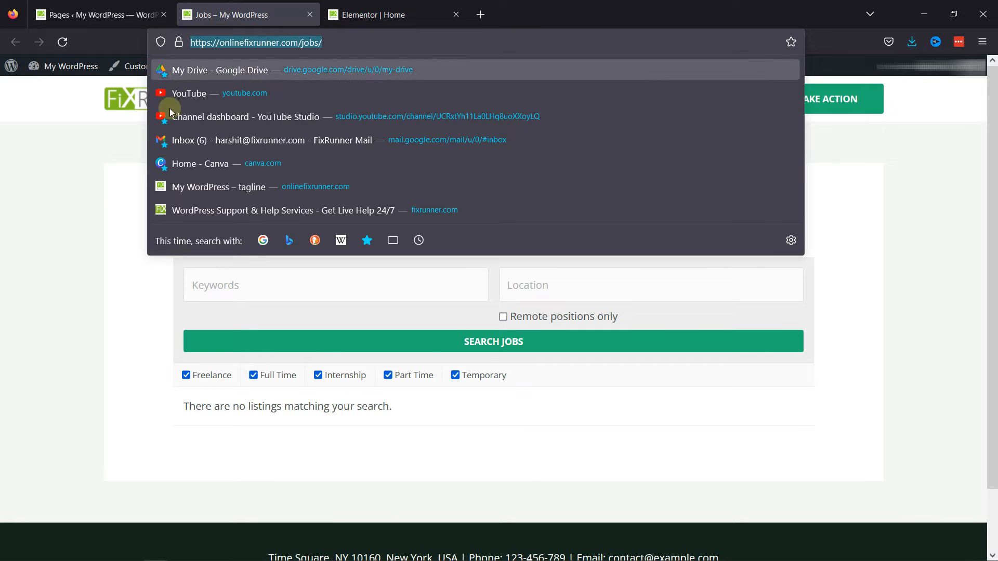
pyautogui.click(96, 185)
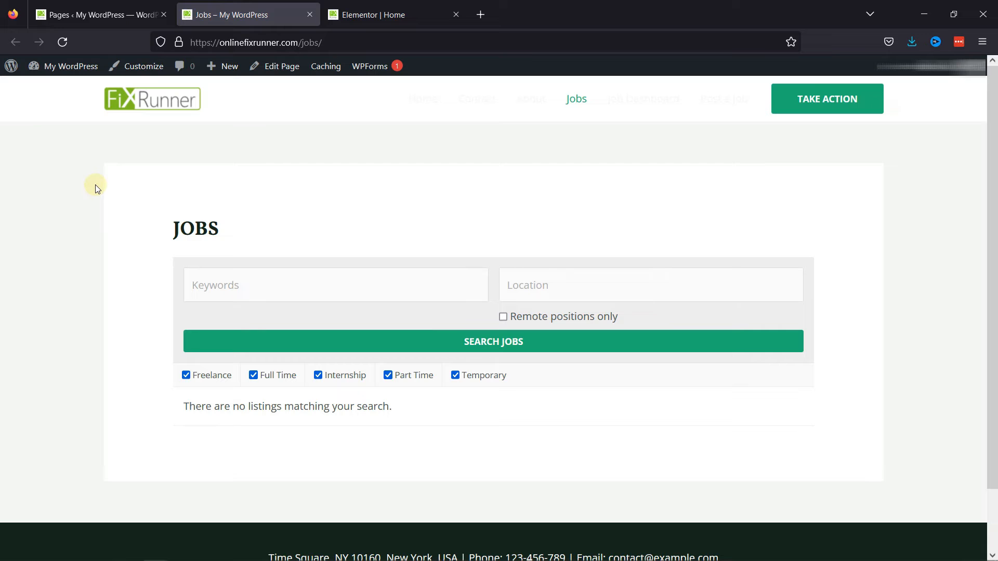
pyautogui.click(363, 24)
pyautogui.click(92, 238)
pyautogui.hotkey('ctrl', 'a')
pyautogui.hotkey('ctrl', 'v')
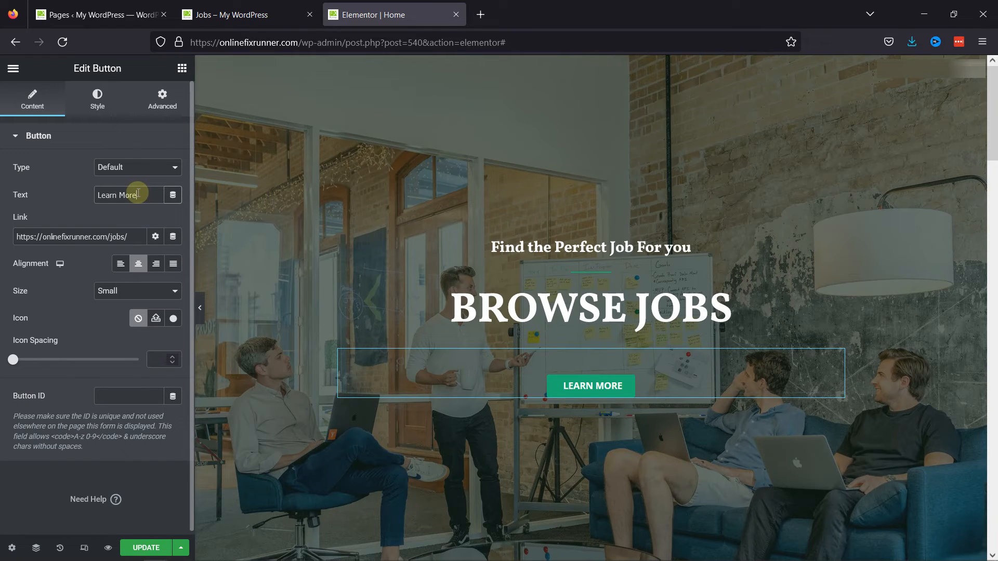
# Change the hero button's text to "FIND JOBS".
pyautogui.moveTo(139, 193); pyautogui.dragTo(91, 190)
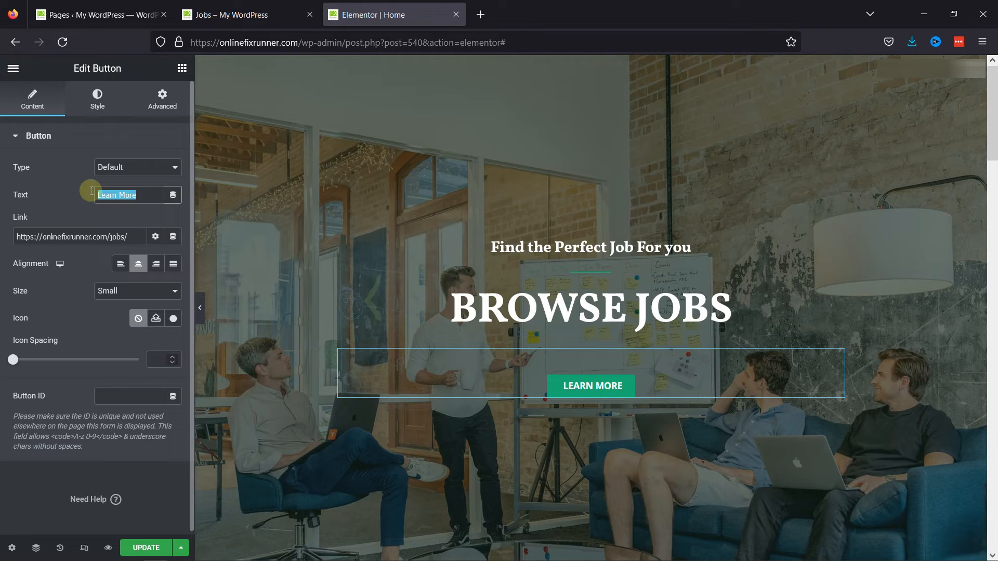
pyautogui.write('Jobs')
pyautogui.press('BackSpace')
pyautogui.press('BackSpace')
pyautogui.press('BackSpace')
pyautogui.write('OBS')
pyautogui.press('Home')
pyautogui.write('FIND')
# Try the Medium and Large sizes on the FIND JOBS button, and set it back to Small.
pyautogui.scroll(-2, 381, 394)
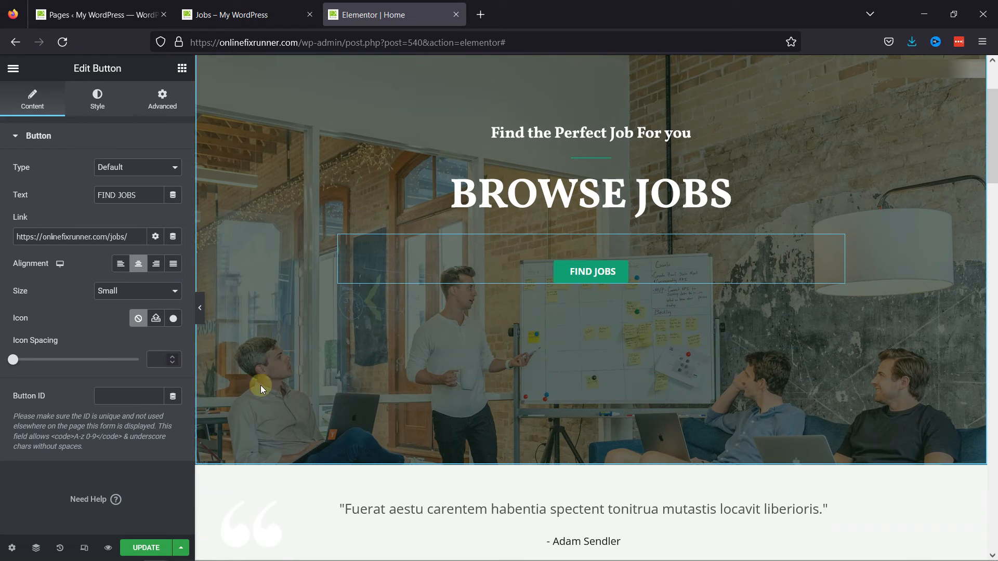
pyautogui.click(139, 292)
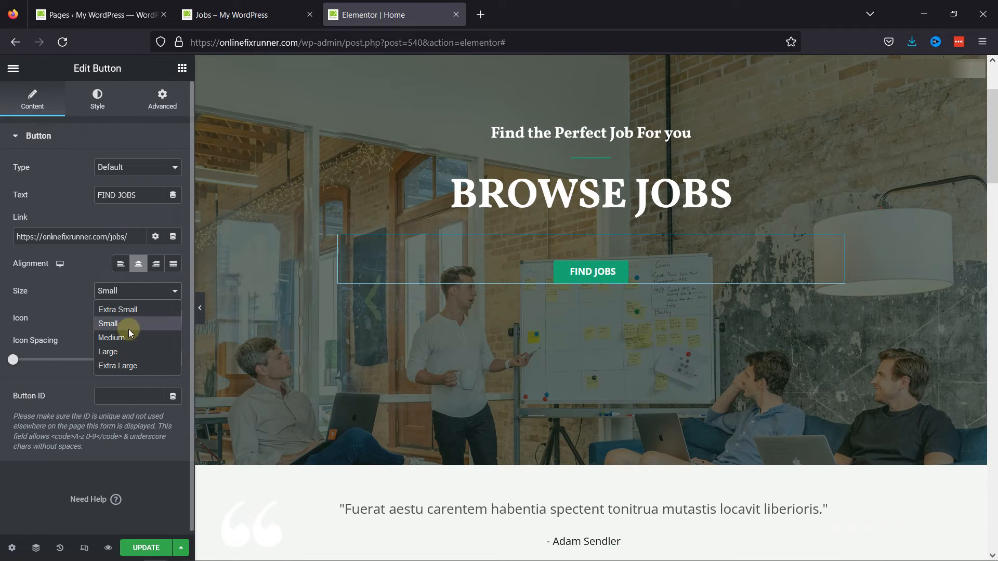
pyautogui.click(111, 338)
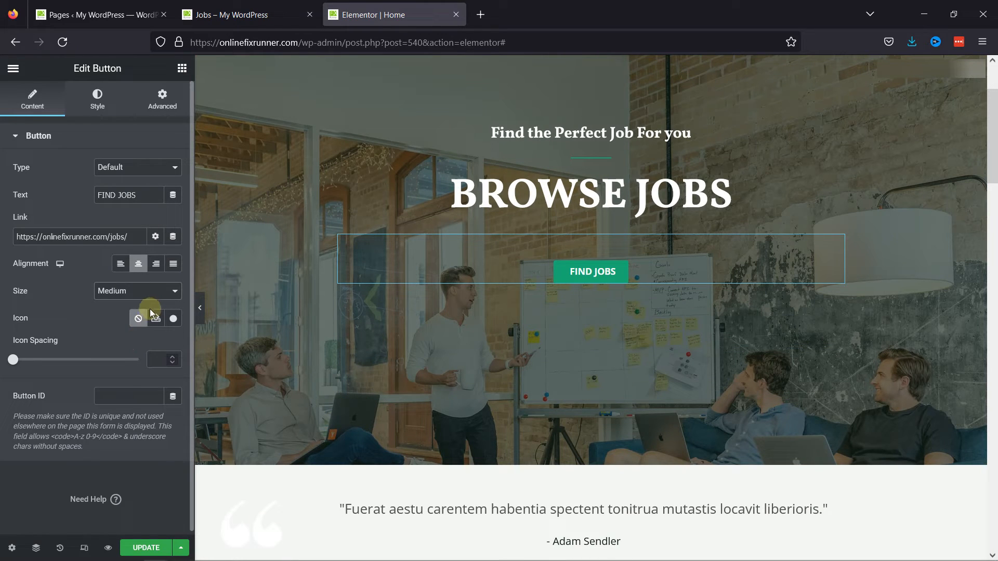
pyautogui.click(143, 291)
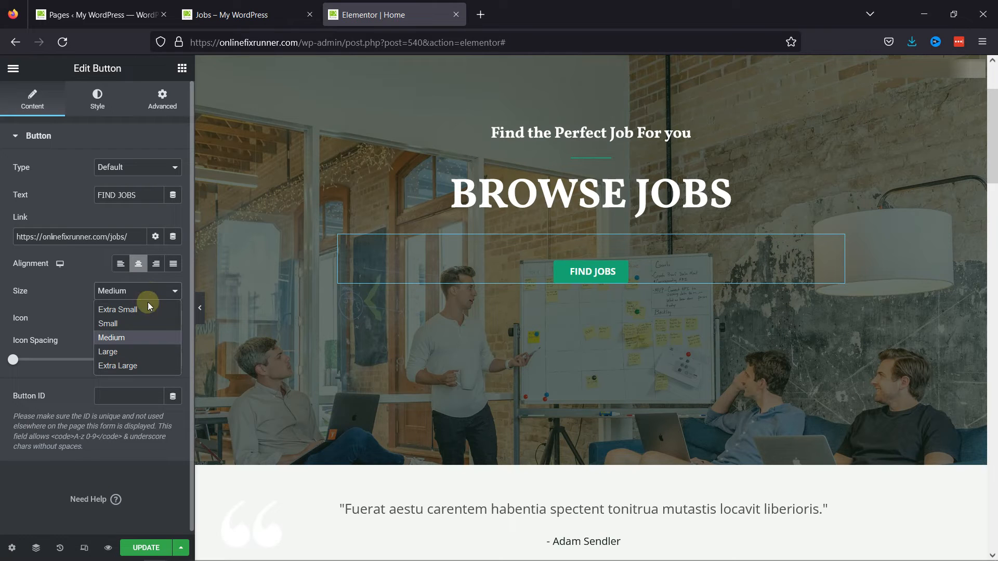
pyautogui.click(140, 353)
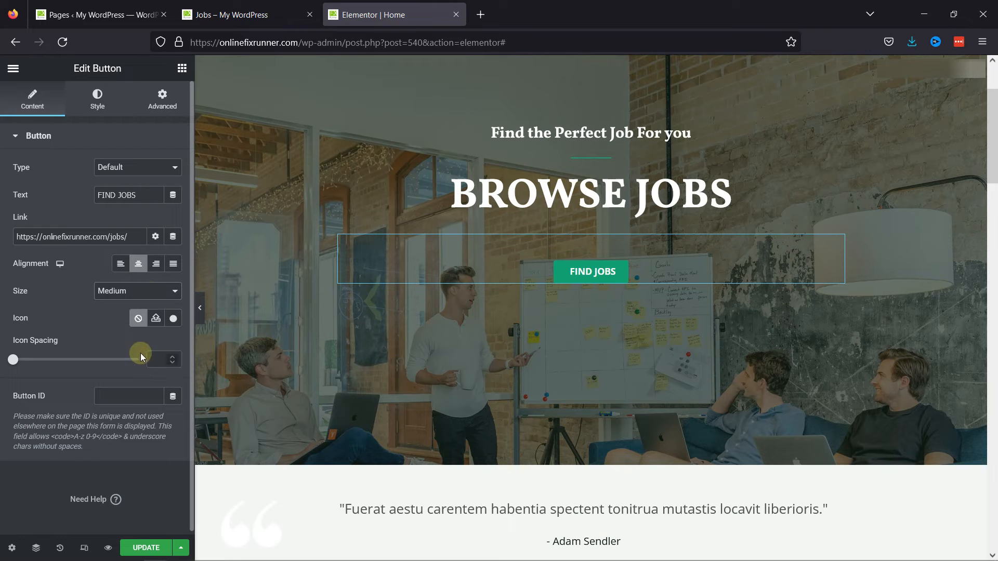
pyautogui.click(157, 299)
pyautogui.click(138, 322)
# Try left alignment on the FIND JOBS button, and set it back to centered.
pyautogui.click(121, 265)
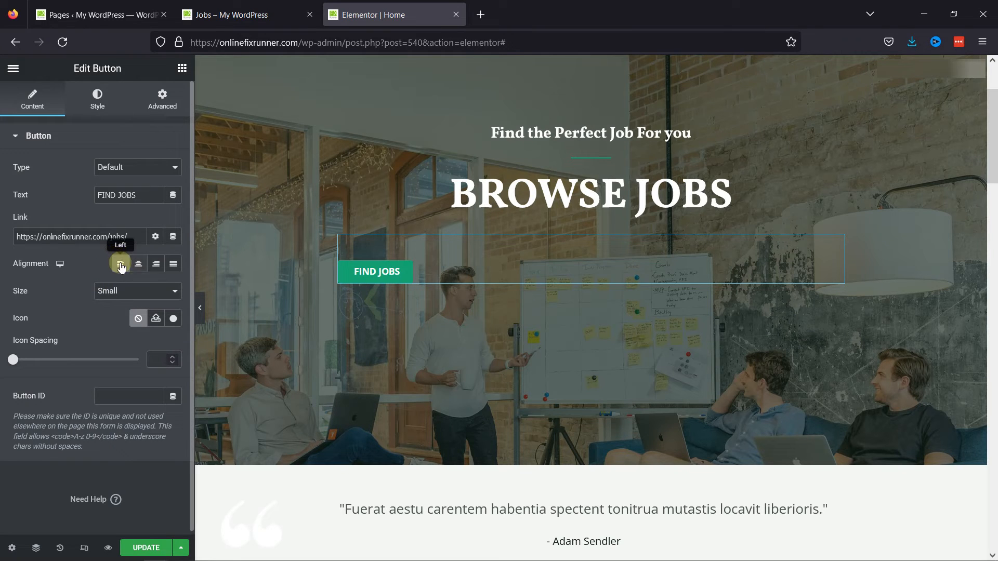
pyautogui.click(138, 263)
# Replace the Everest Camp Trek card's image with the media library photo of hands writing notes beside two laptops.
pyautogui.scroll(-5, 568, 298)
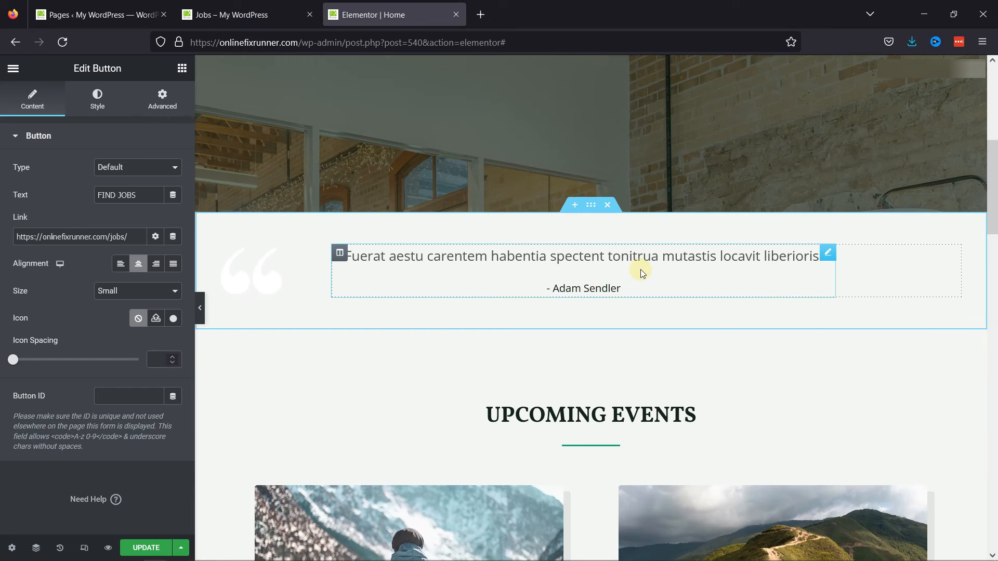
pyautogui.scroll(-7, 586, 260)
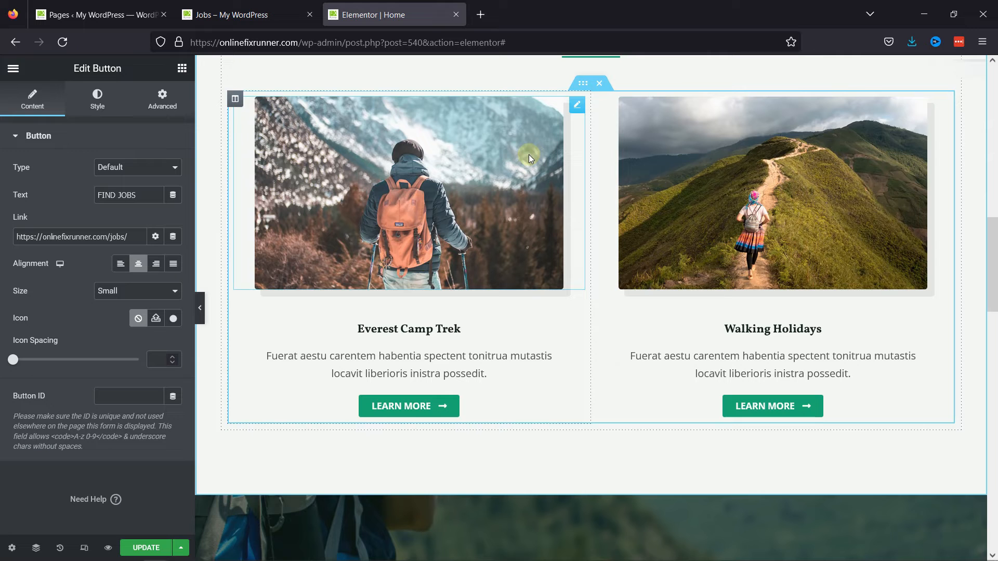
pyautogui.click(575, 113)
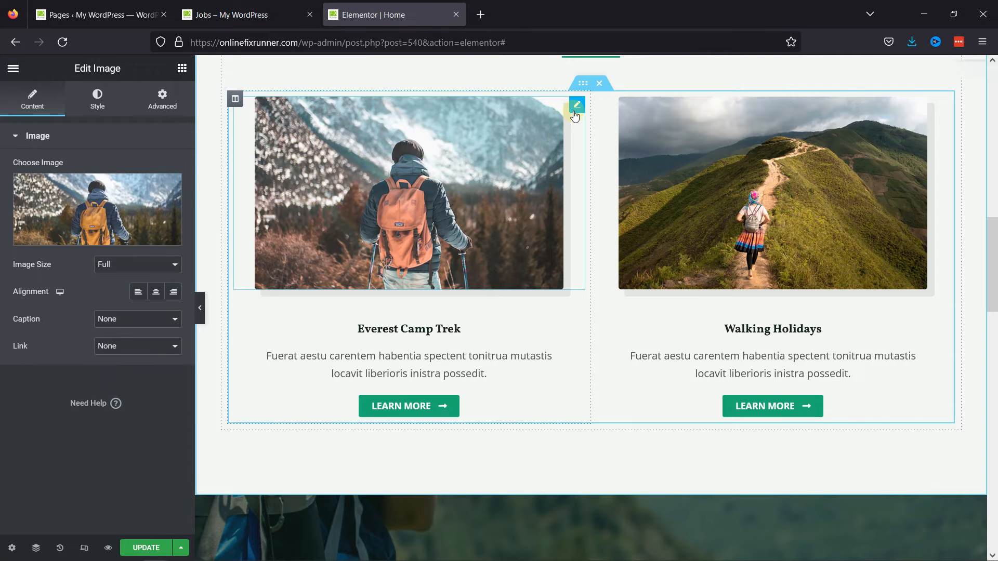
pyautogui.click(111, 191)
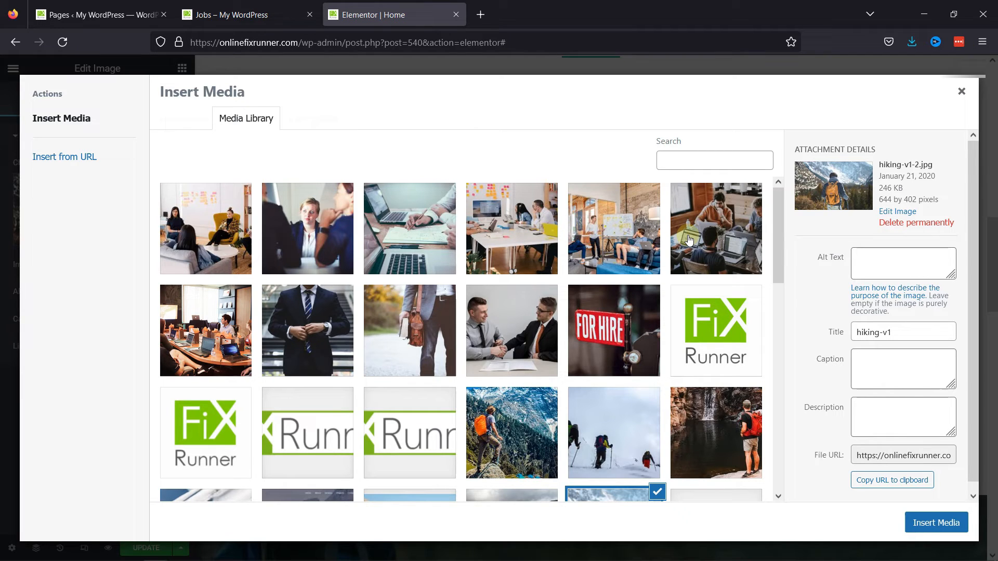
pyautogui.click(433, 247)
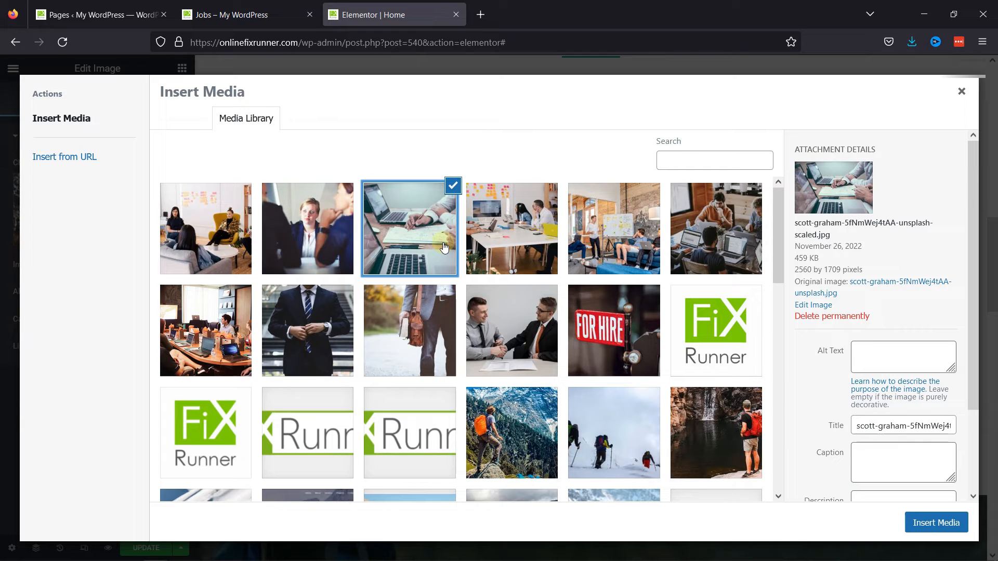
pyautogui.click(932, 523)
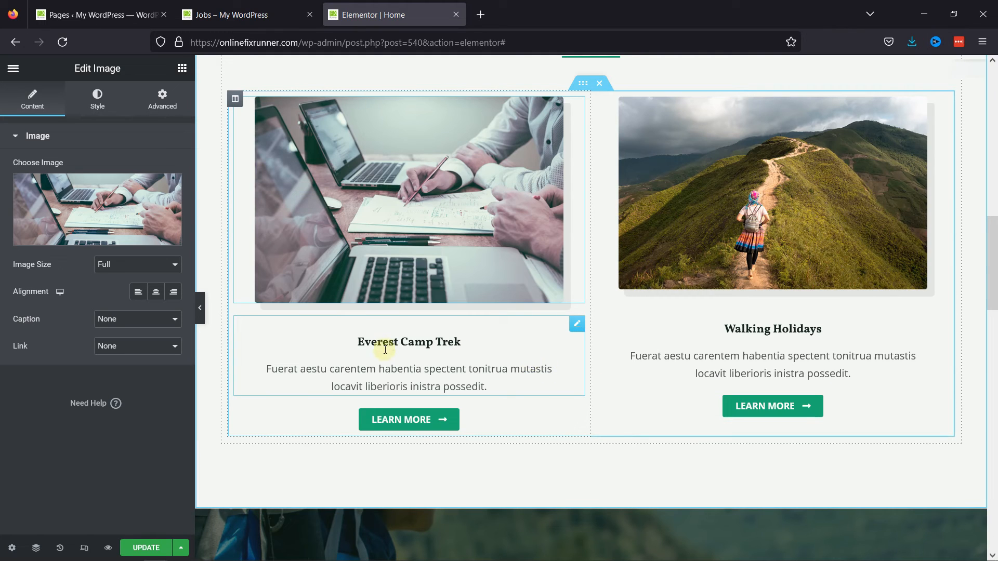
# Change the Everest Camp Trek card's title to "BROWSE CANDIDATES" and its description to "FIND THE PERFECT CANDIDATE FOR YOUR COMPANY".
pyautogui.tripleClick(383, 343)
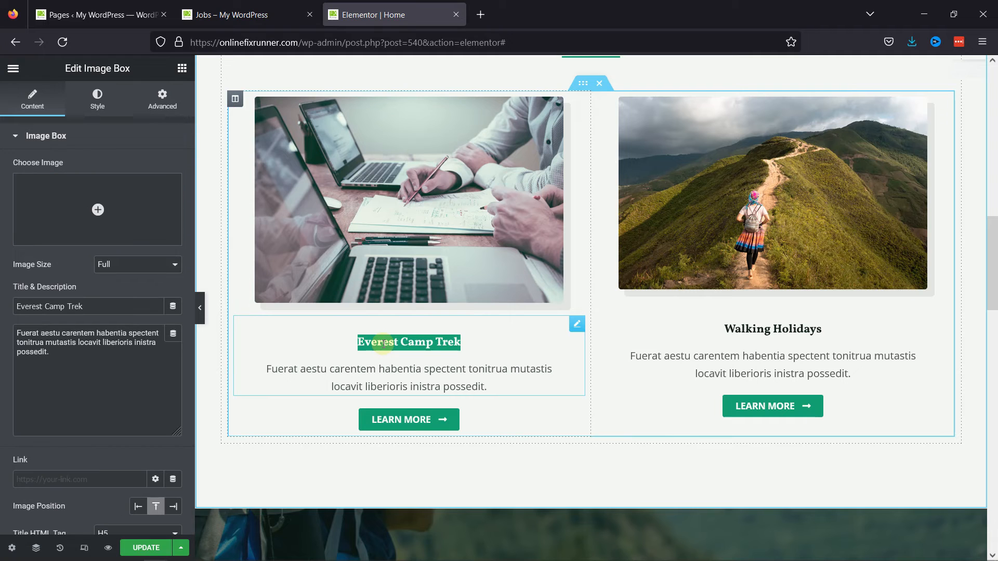
pyautogui.write('BROSW CANDIDATES')
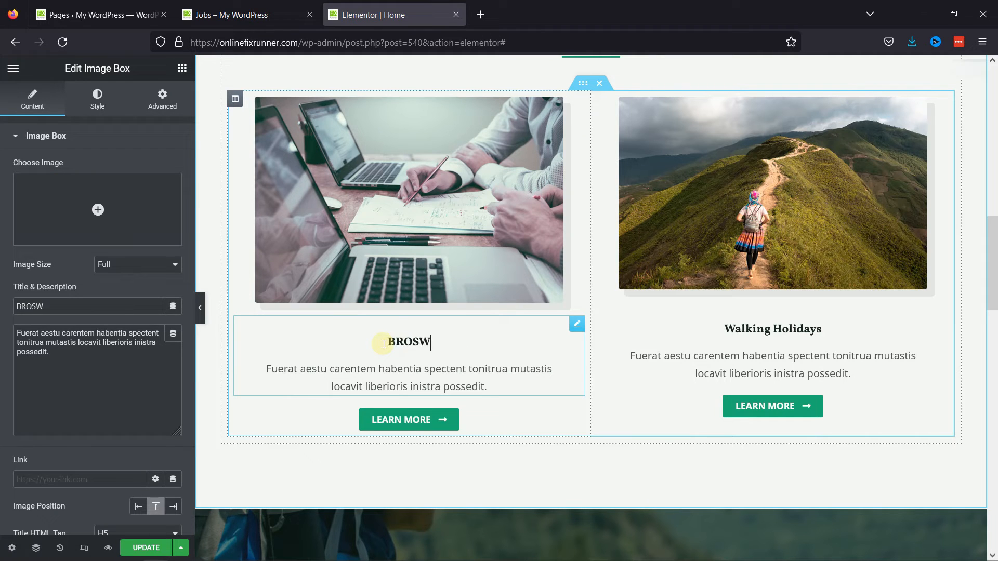
pyautogui.tripleClick(395, 370)
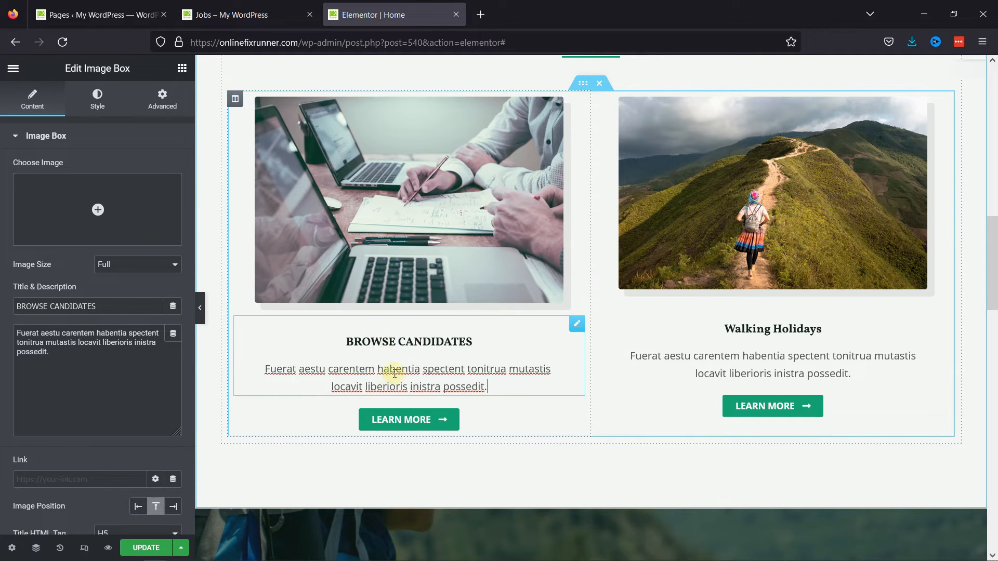
pyautogui.press('BackSpace')
pyautogui.write('FIND THE PERFECT CANDIDATE FOR YOUR COMPANY')
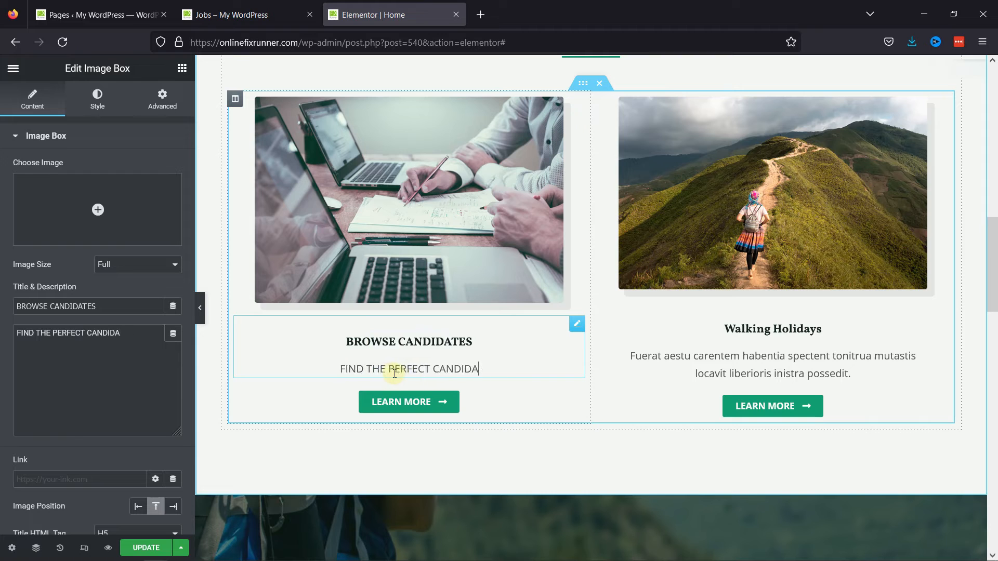
# Change the Learn More button under BROWSE CANDIDATES to read "POST A JOB".
pyautogui.click(410, 402)
pyautogui.tripleClick(134, 200)
pyautogui.press('BackSpace')
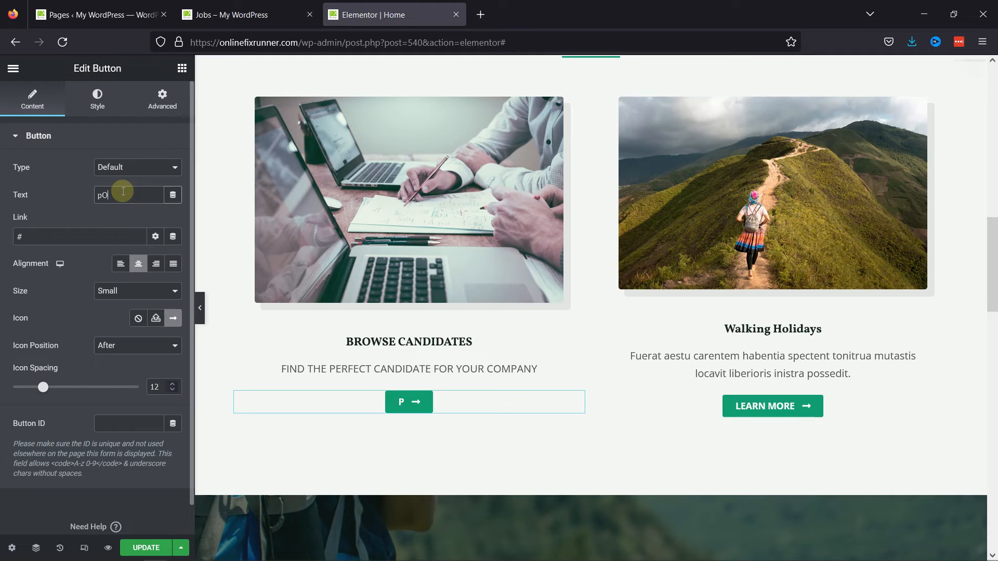
pyautogui.write('pOST A JOB')
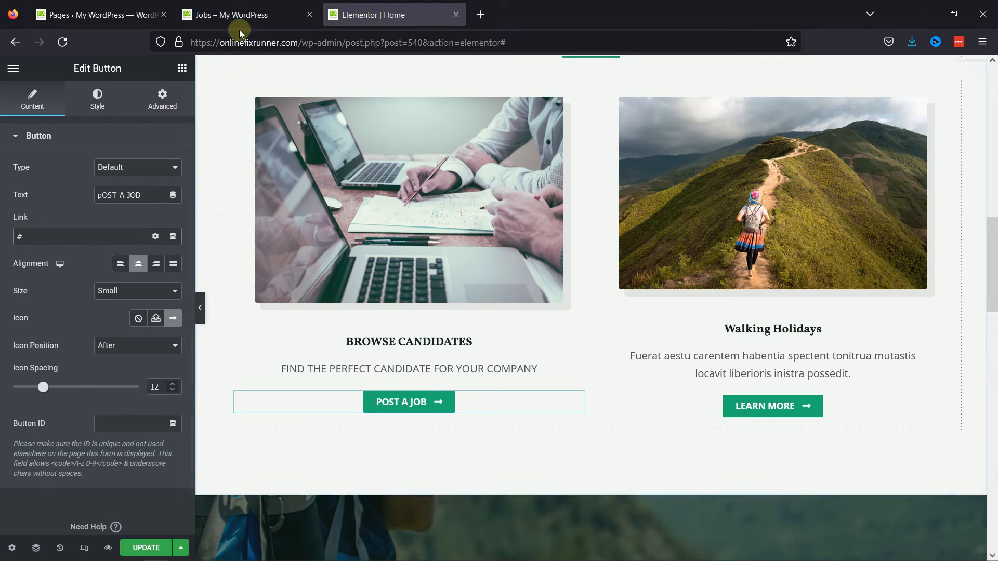
pyautogui.click(122, 15)
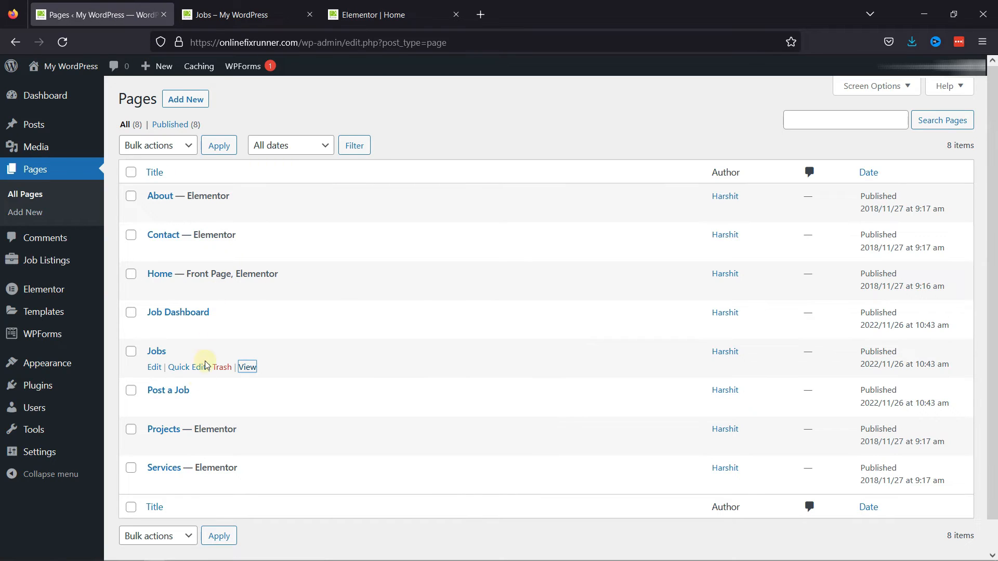
pyautogui.middleClick(246, 407)
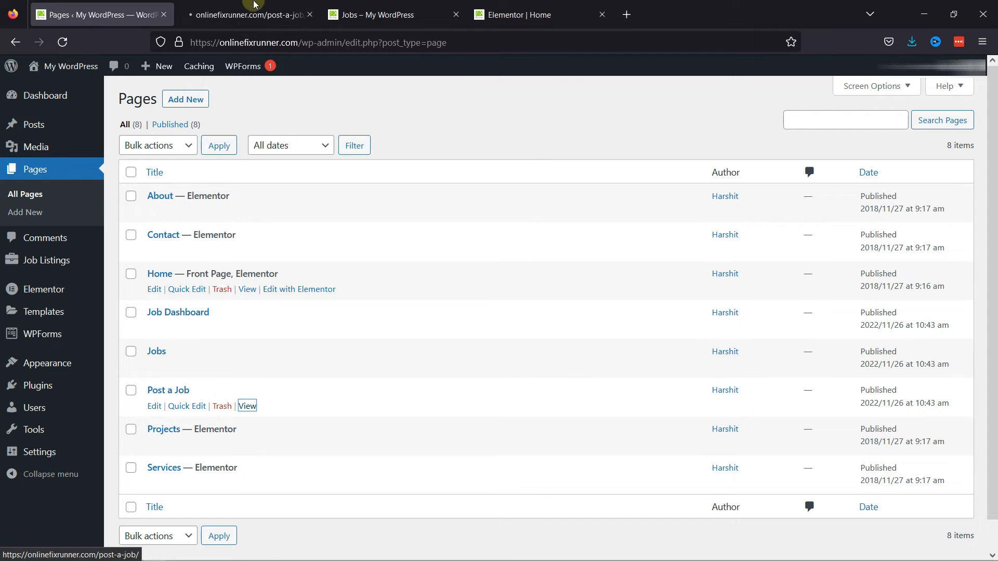
pyautogui.click(252, 12)
pyautogui.click(341, 46)
pyautogui.hotkey('ctrl', 'c')
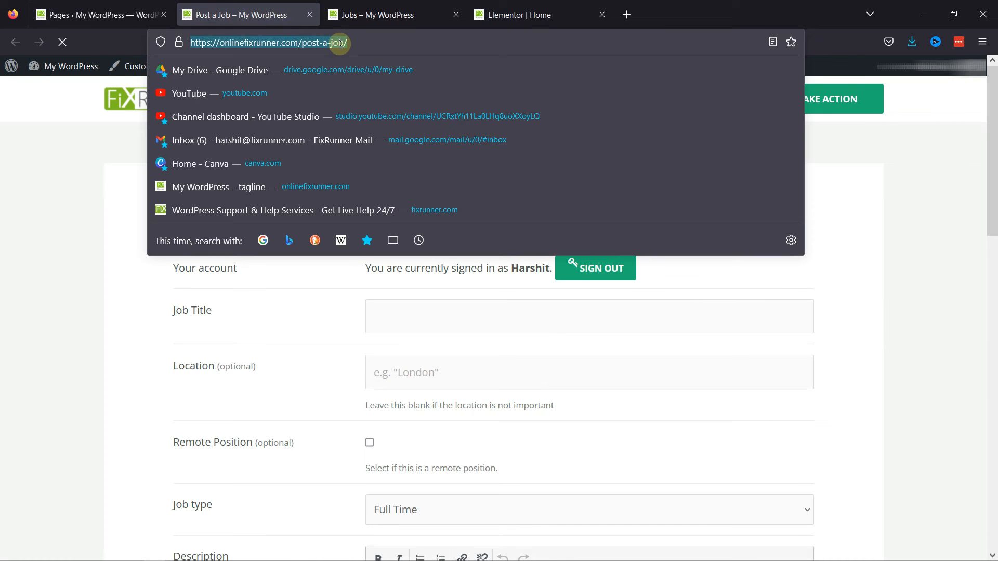
pyautogui.click(573, 17)
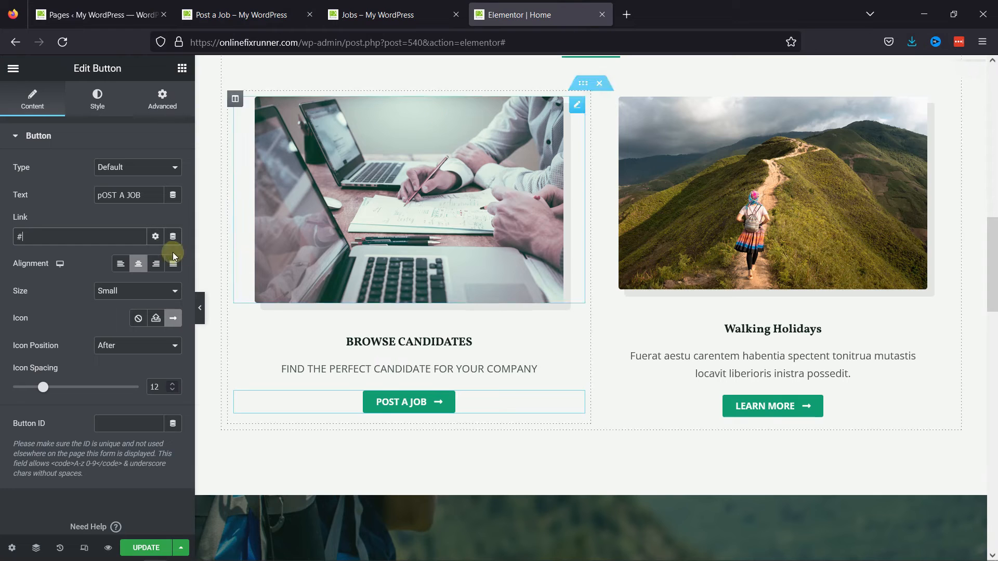
pyautogui.click(117, 238)
pyautogui.hotkey('ctrl', 'a')
pyautogui.hotkey('ctrl', 'v')
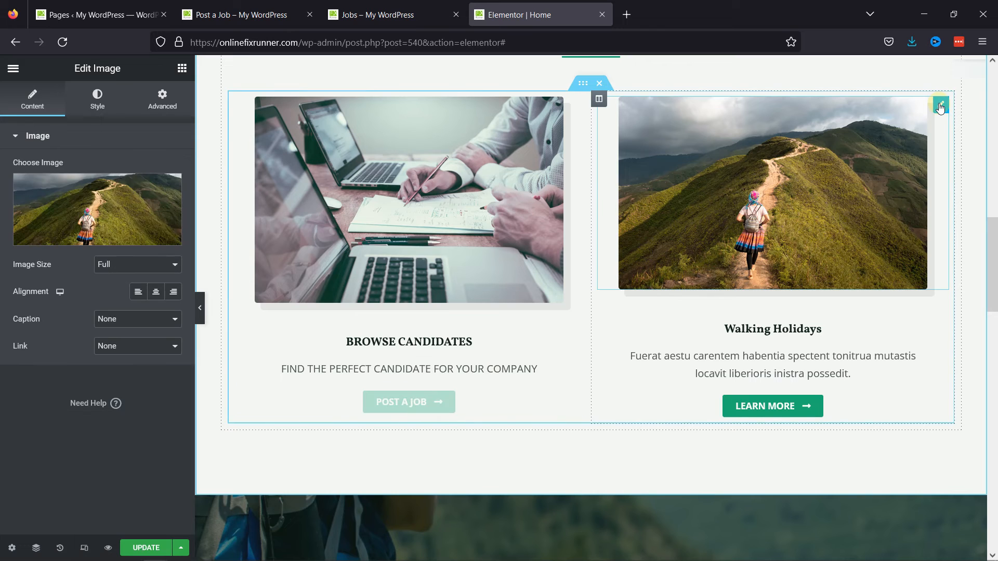
# Replace the Walking Holidays card's image with the media library photo of a woman facing two interviewers.
pyautogui.click(941, 104)
pyautogui.moveTo(164, 227)
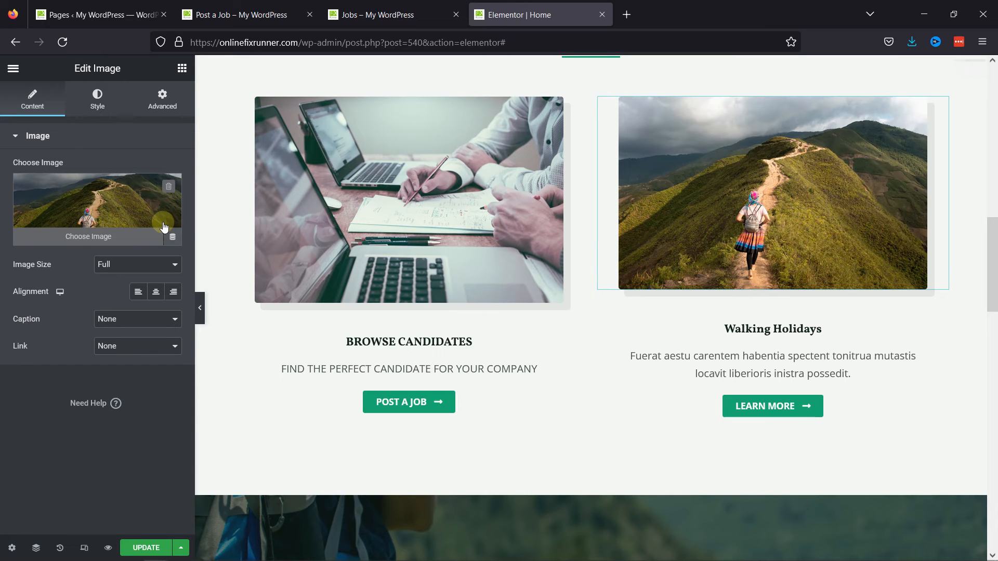
pyautogui.click(164, 227)
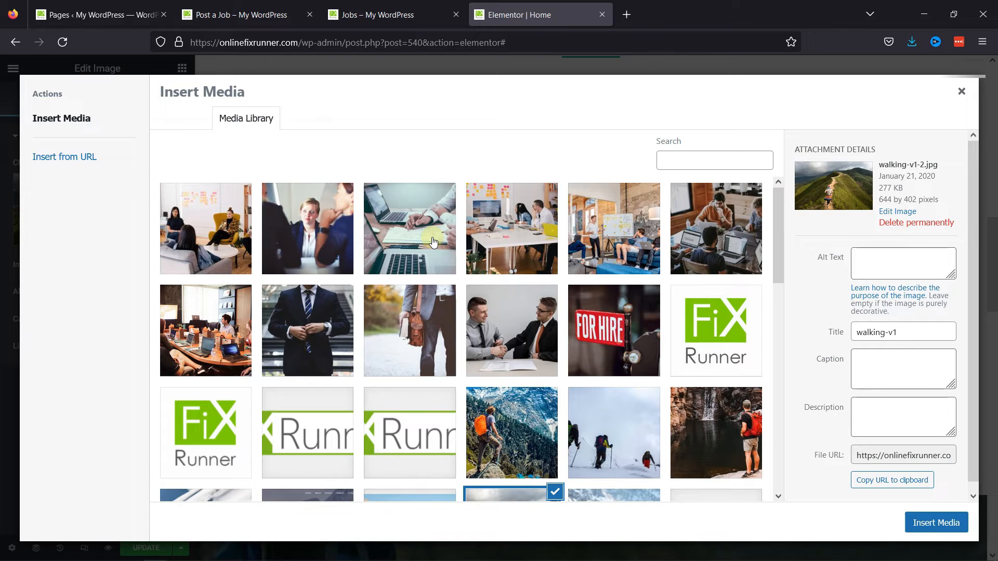
pyautogui.click(283, 220)
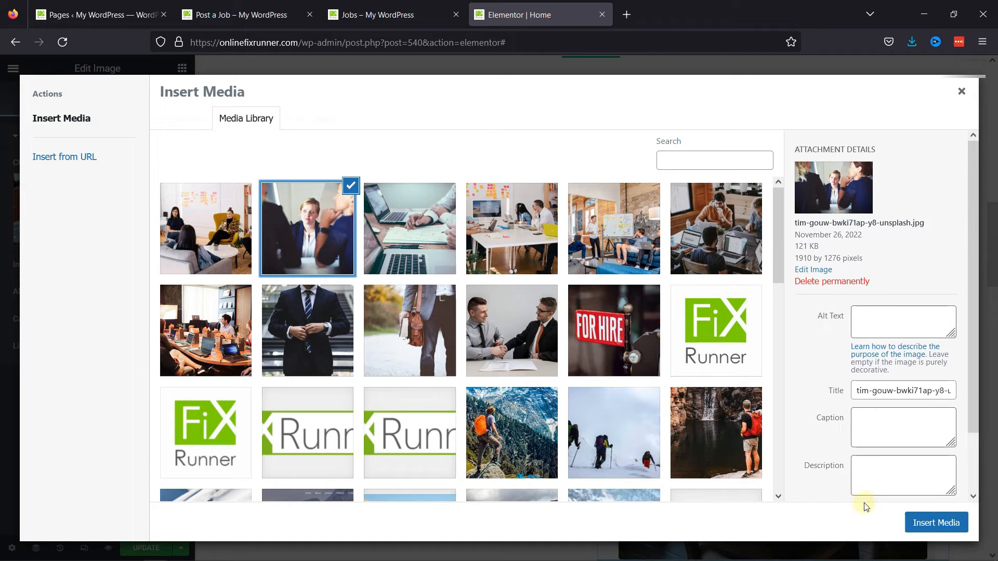
pyautogui.click(922, 532)
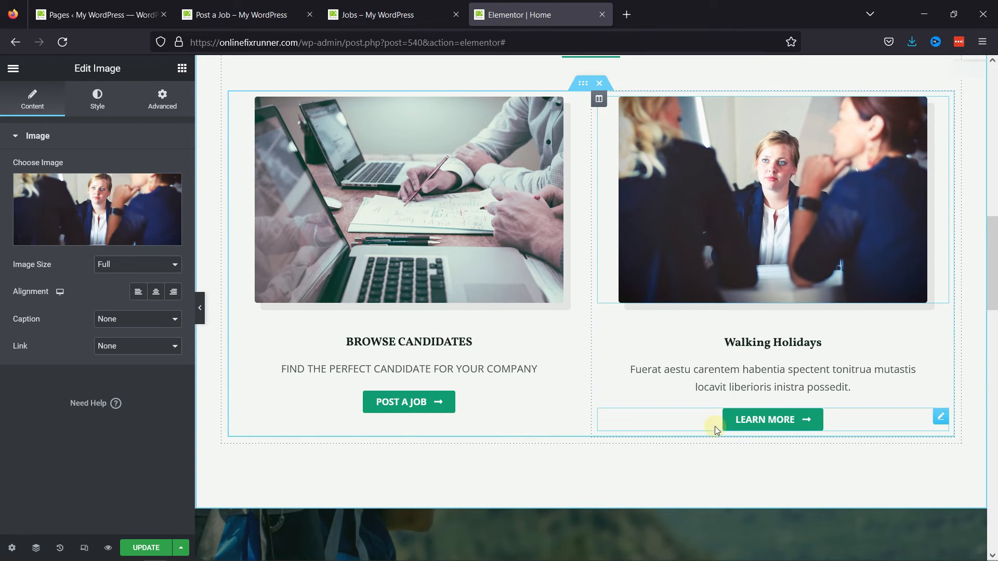
# Change the Walking Holidays card's title to "BROWSE JOBS" and its description to "FIND THE PERFECT JOB FOR YOU".
pyautogui.tripleClick(772, 343)
pyautogui.write('BROSE')
pyautogui.press('BackSpace')
pyautogui.press('BackSpace')
pyautogui.write('WSE JOBS')
pyautogui.tripleClick(775, 373)
pyautogui.write('FIND THE PERFECT JOB FOR YOU')
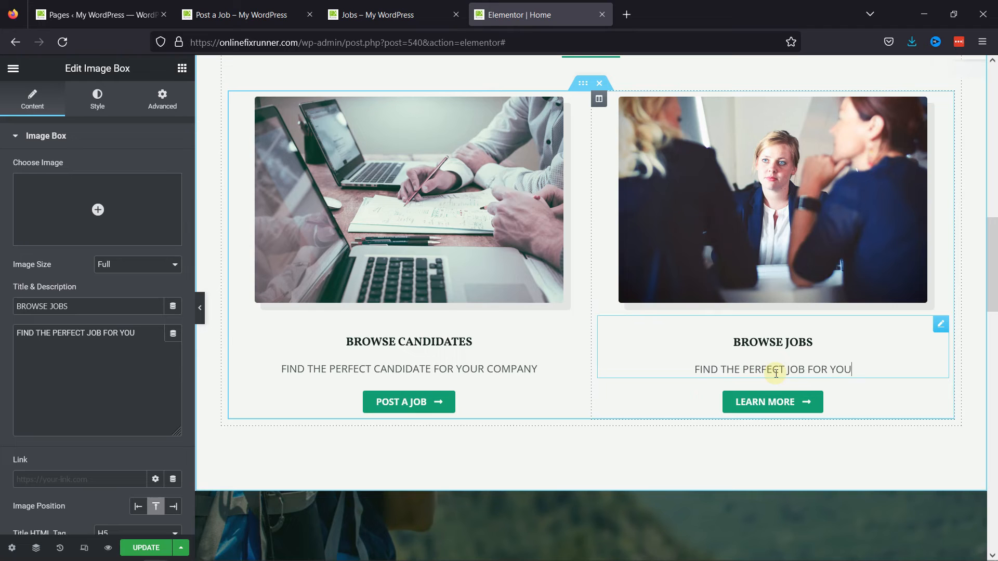
# Change the Learn More button under the BROWSE JOBS card to read "FIND A JOB".
pyautogui.click(773, 402)
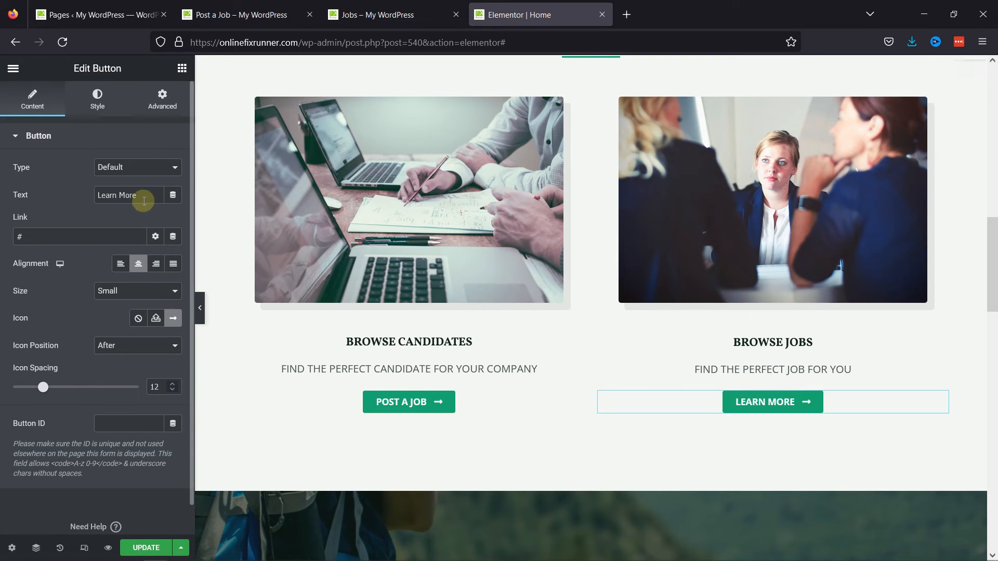
pyautogui.moveTo(140, 194); pyautogui.dragTo(74, 196)
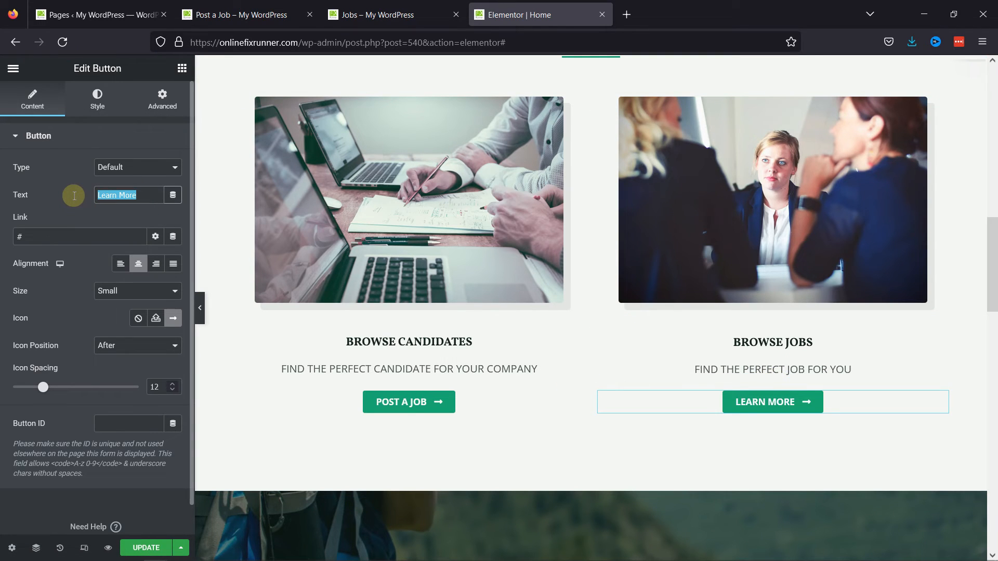
pyautogui.write('FIND A JOB')
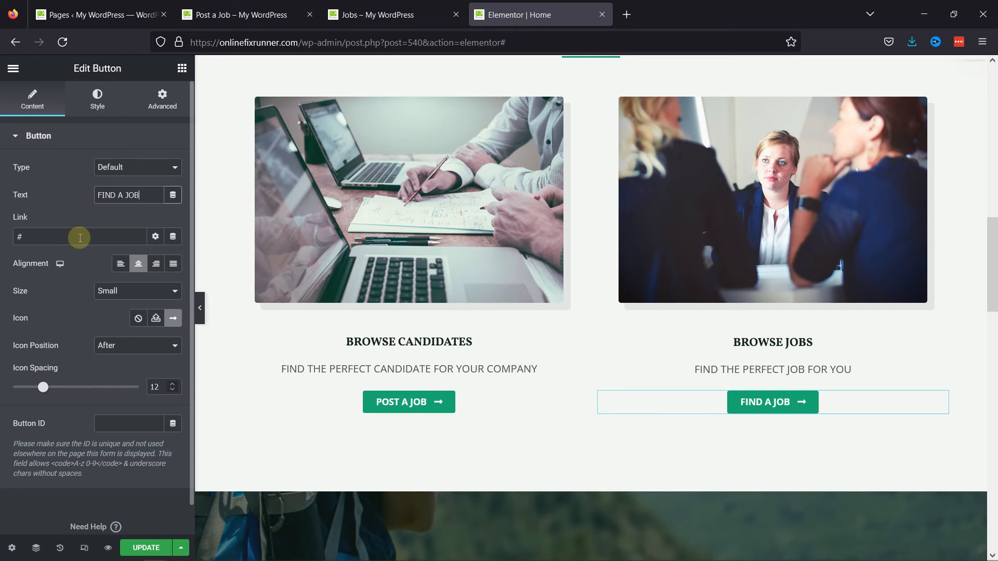
pyautogui.click(412, 17)
pyautogui.click(365, 36)
pyautogui.hotkey('ctrl', 'c')
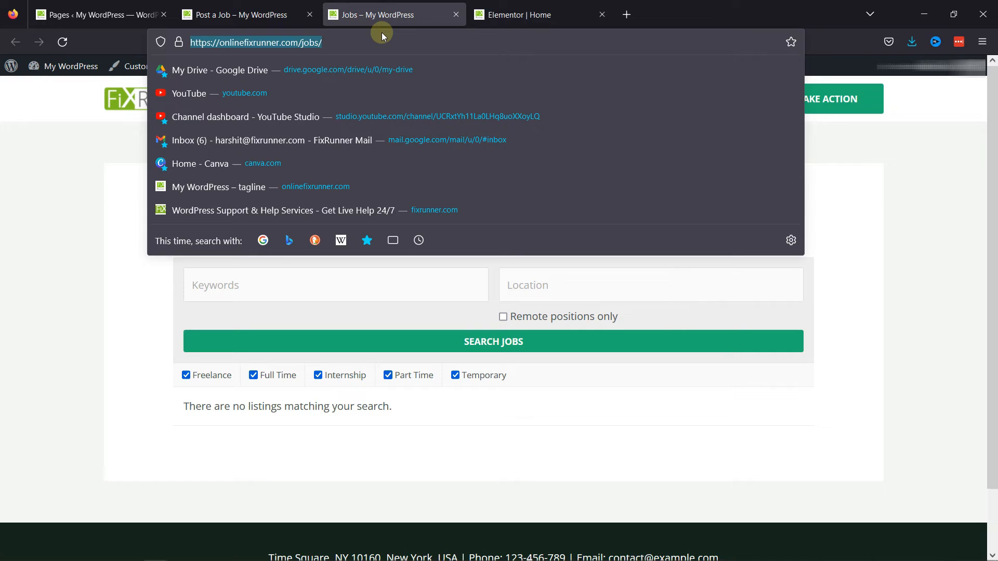
pyautogui.click(524, 17)
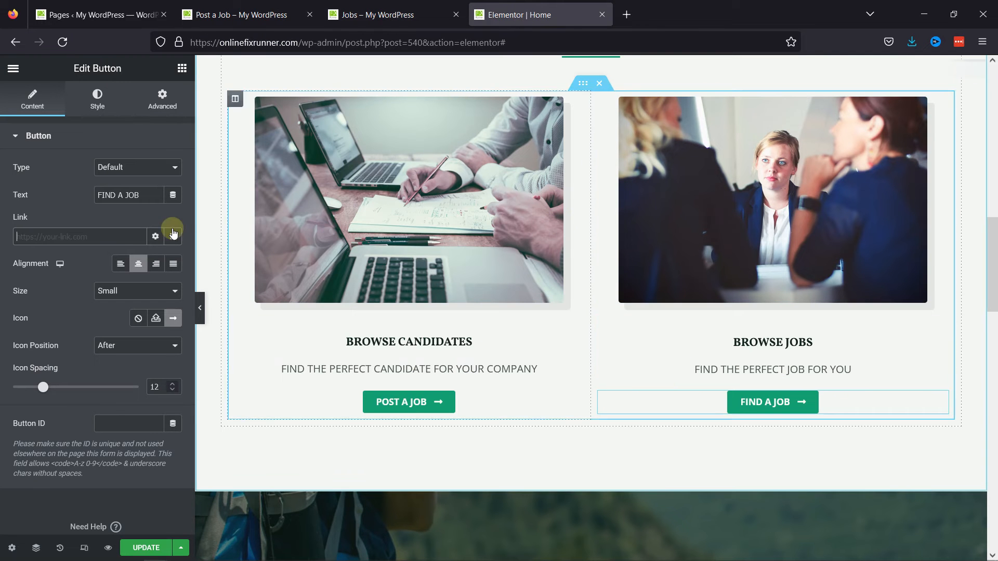
pyautogui.hotkey('ctrl', 'v')
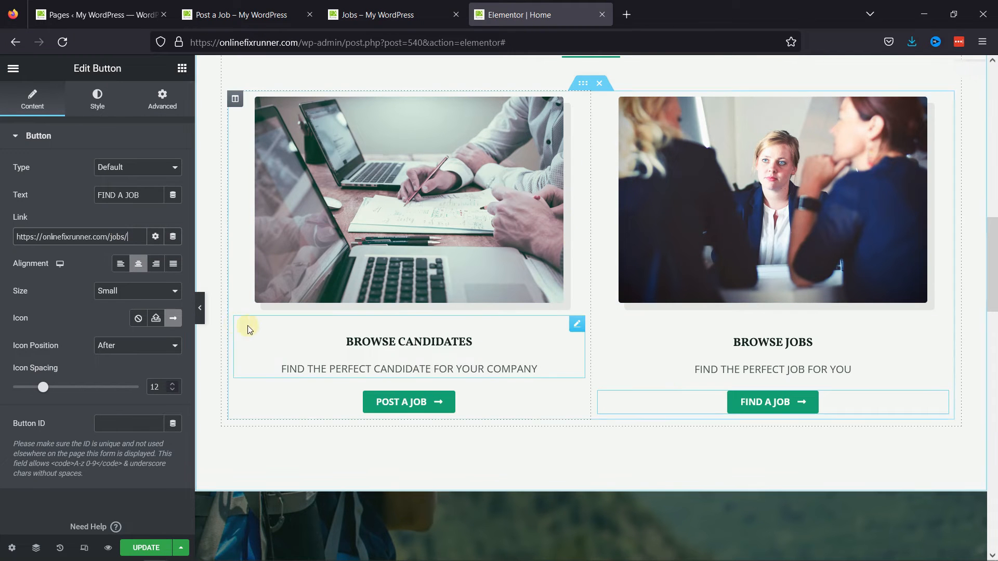
# Replace the Explore The World section's background image with the media library photo of a seated group with yellow armchairs.
pyautogui.scroll(-9, 613, 448)
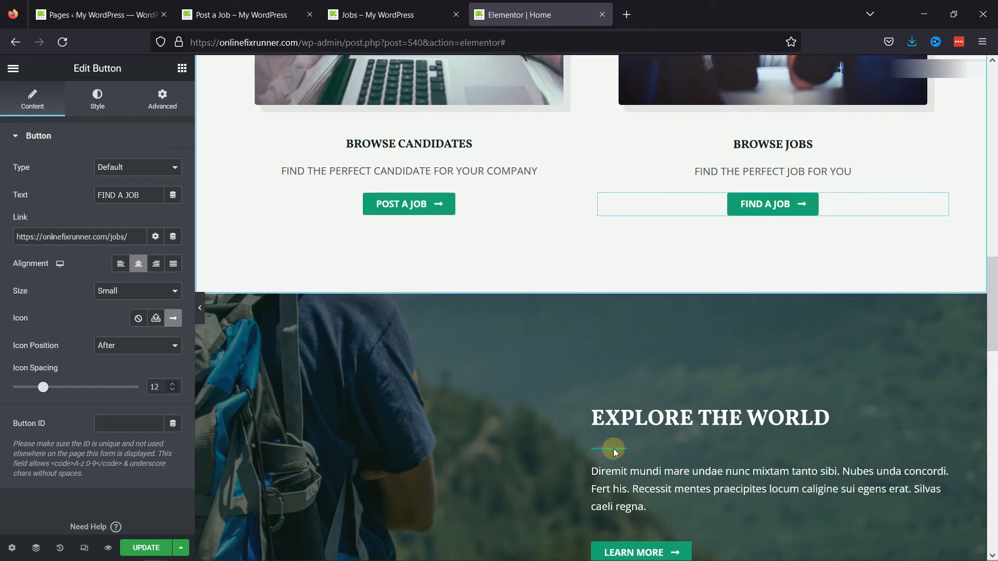
pyautogui.scroll(3, 613, 448)
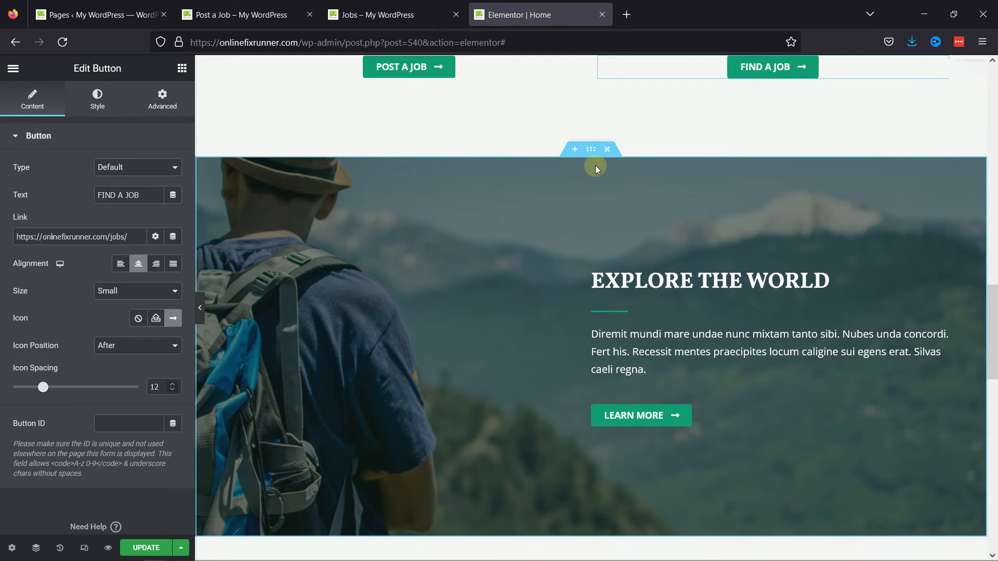
pyautogui.click(586, 154)
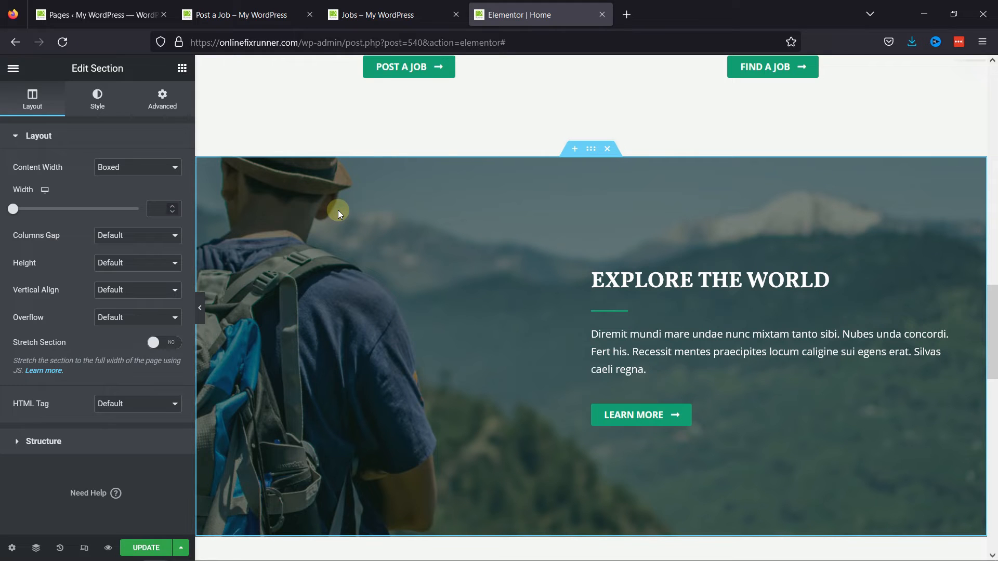
pyautogui.click(110, 106)
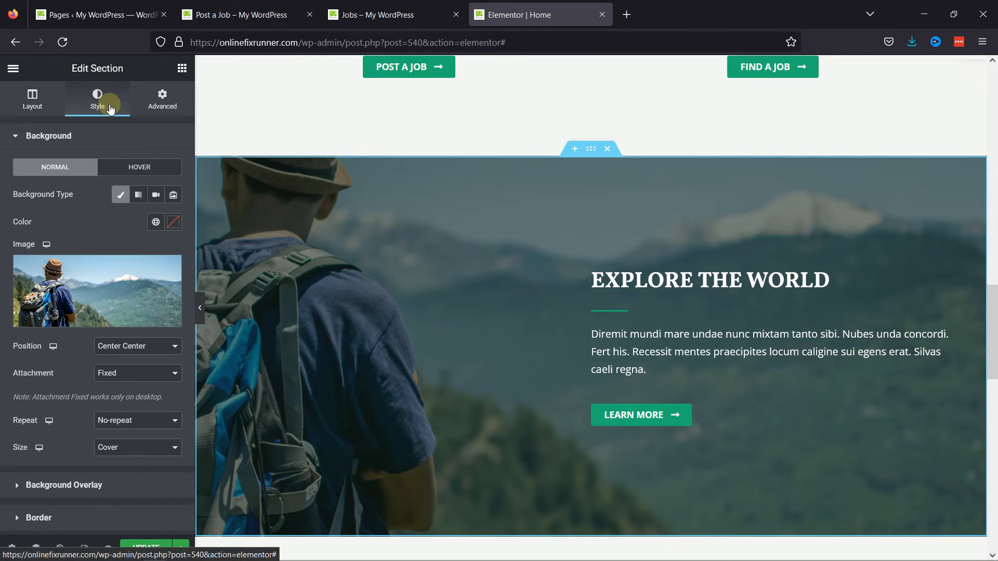
pyautogui.click(98, 284)
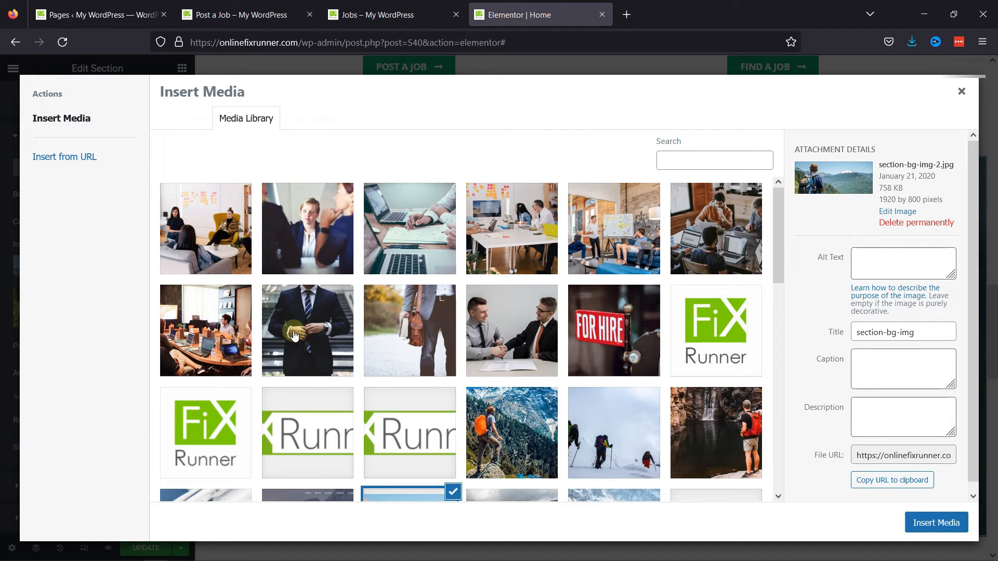
pyautogui.click(226, 240)
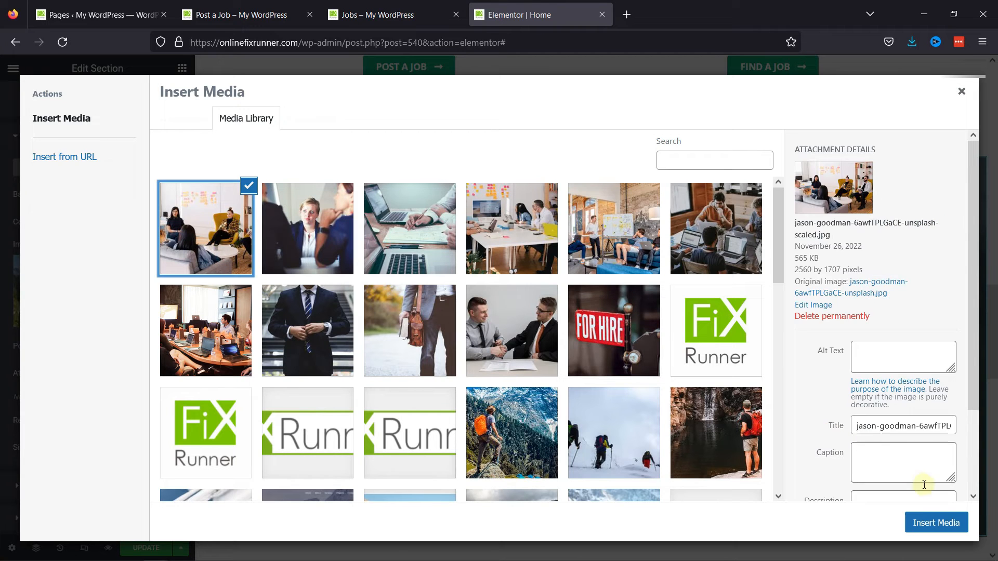
pyautogui.click(941, 520)
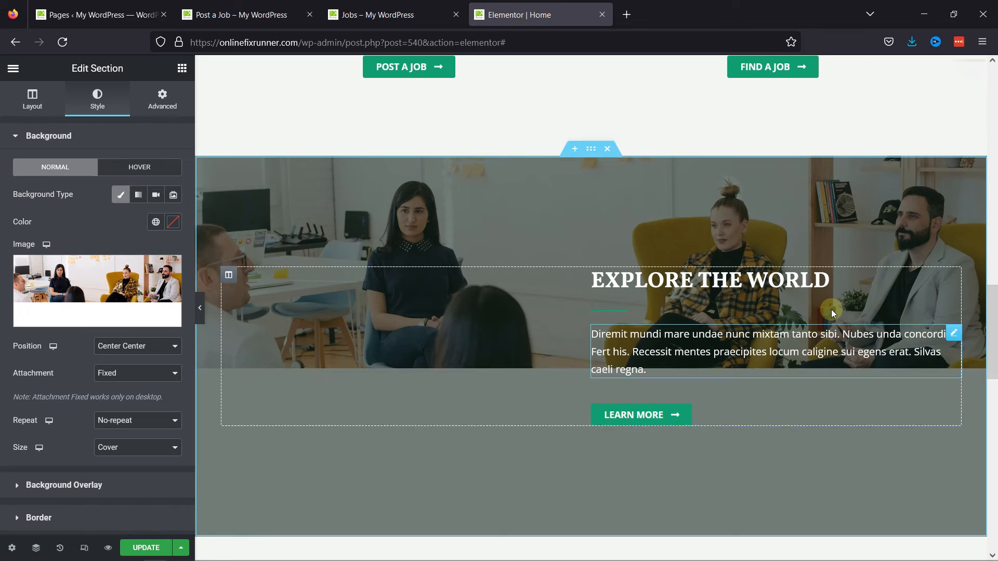
# Change the Explore The World heading to read "EXPLORE YOUR OPTIONS HERE".
pyautogui.click(829, 277)
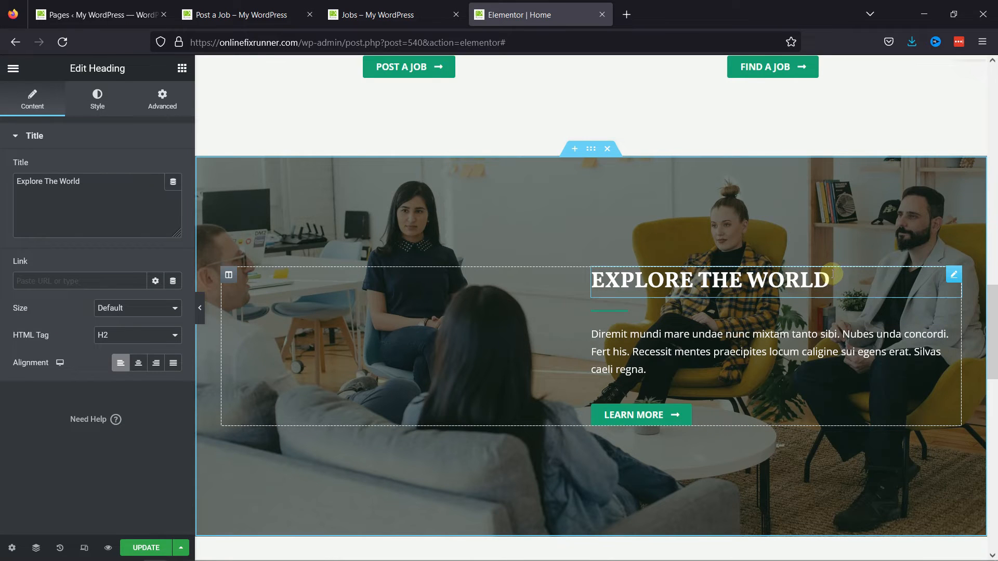
pyautogui.press('BackSpace')
pyautogui.press('BackSpace')
pyautogui.press('BackSpace')
pyautogui.press('BackSpace')
pyautogui.press('BackSpace')
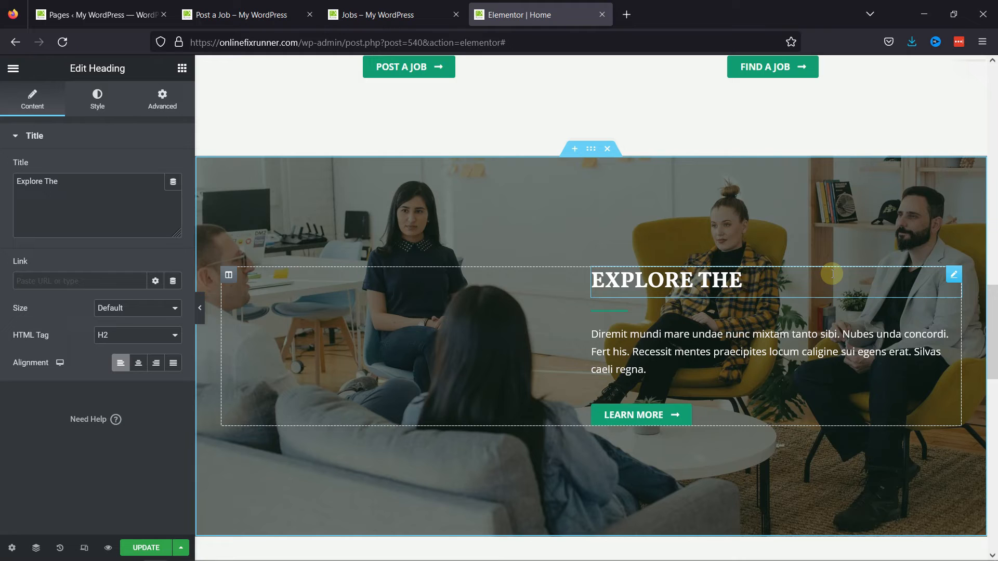
pyautogui.press('BackSpace')
pyautogui.press('BackSpace')
pyautogui.press('BackSpace')
pyautogui.write('YOUR OPTIONS HERE')
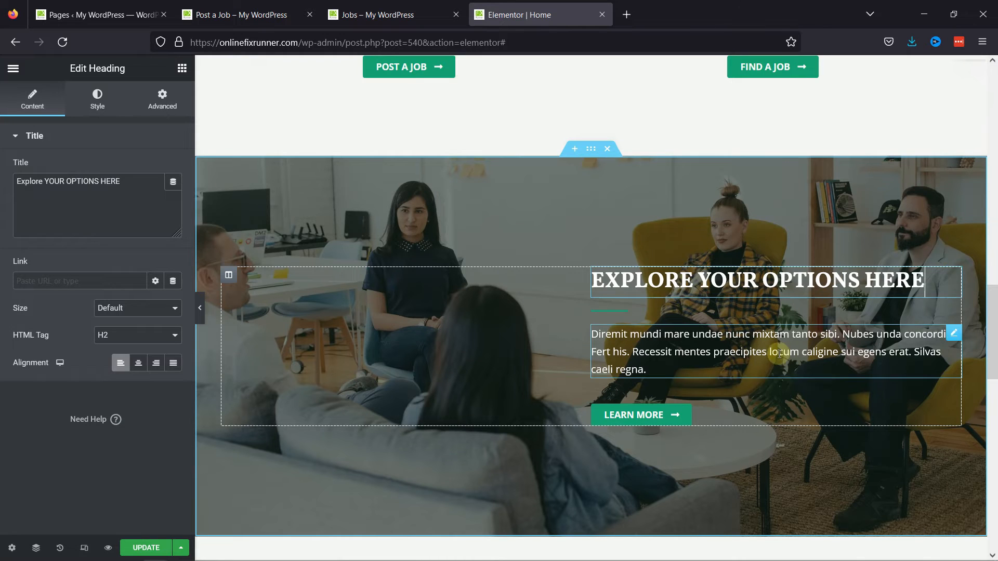
pyautogui.click(658, 414)
pyautogui.click(407, 10)
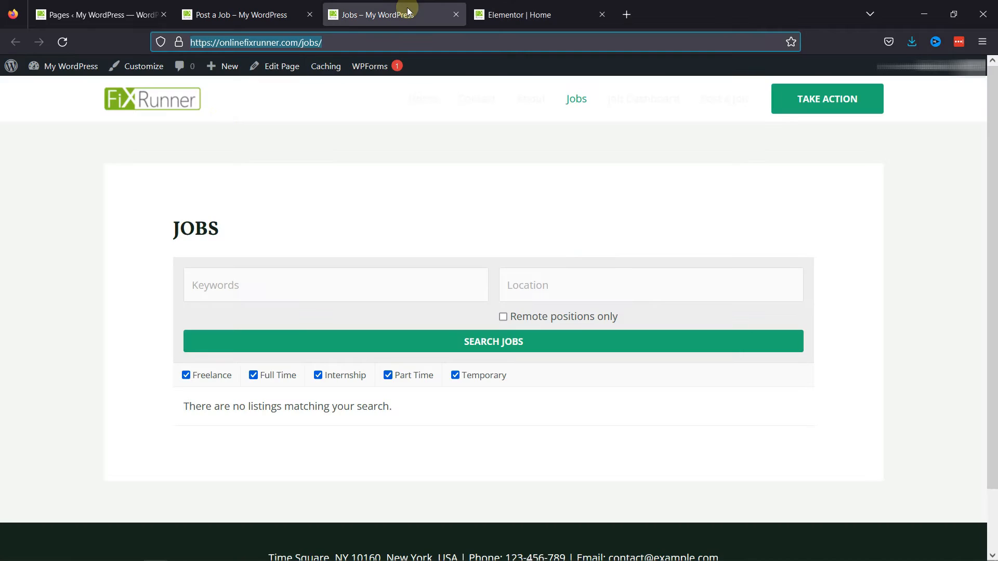
pyautogui.click(530, 16)
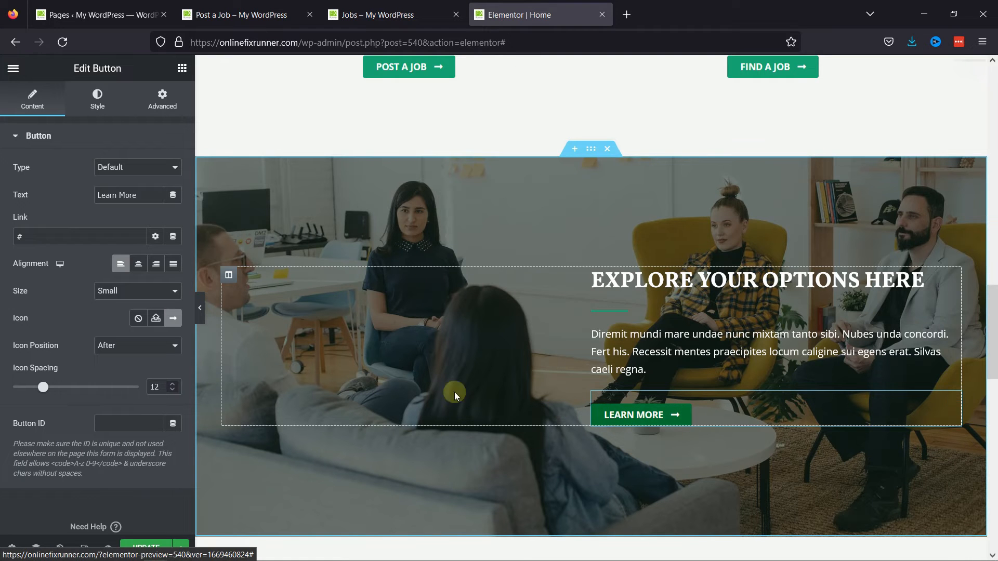
pyautogui.click(81, 234)
pyautogui.press('BackSpace')
pyautogui.hotkey('ctrl', 'v')
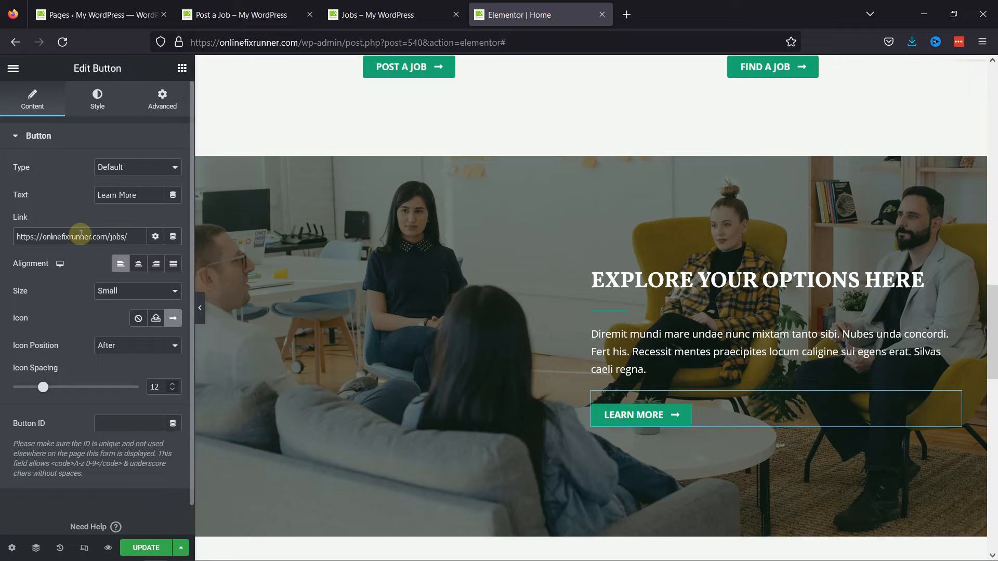
# Replace the two skier images beside Upcoming Tours & Destination with the photos of a man buttoning his suit and a man carrying a brown bag.
pyautogui.scroll(-1, 81, 234)
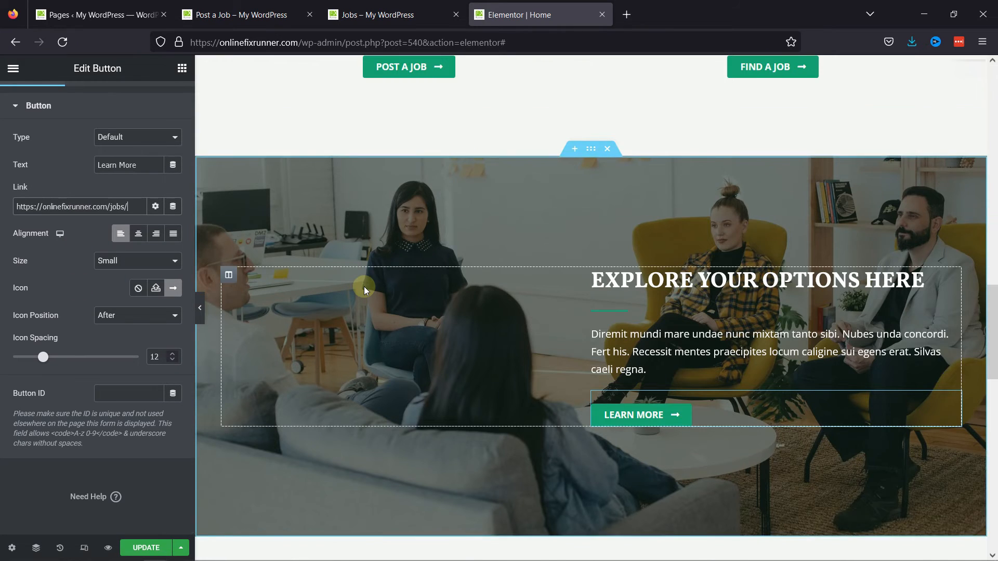
pyautogui.scroll(-10, 365, 289)
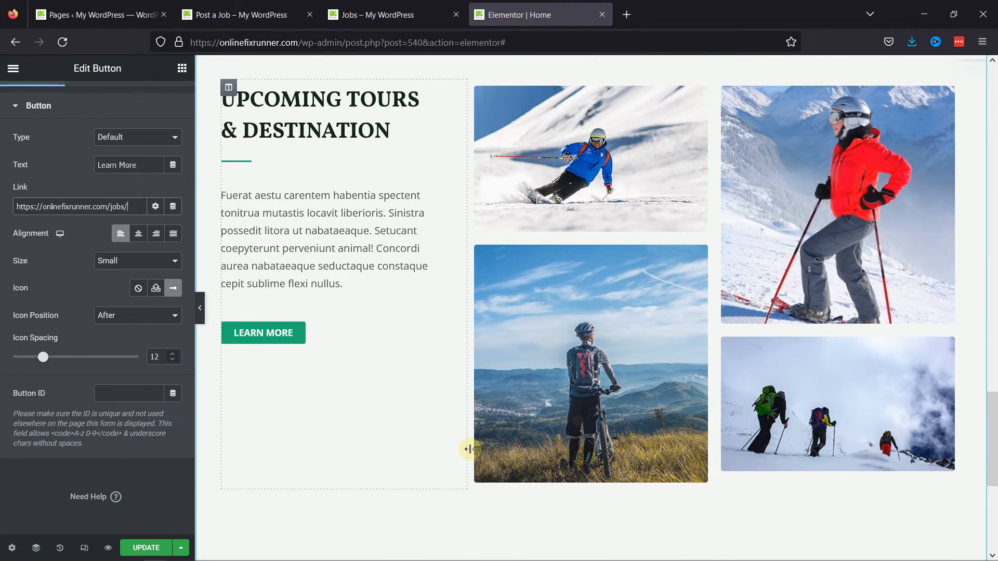
pyautogui.click(659, 159)
pyautogui.click(308, 331)
pyautogui.click(936, 522)
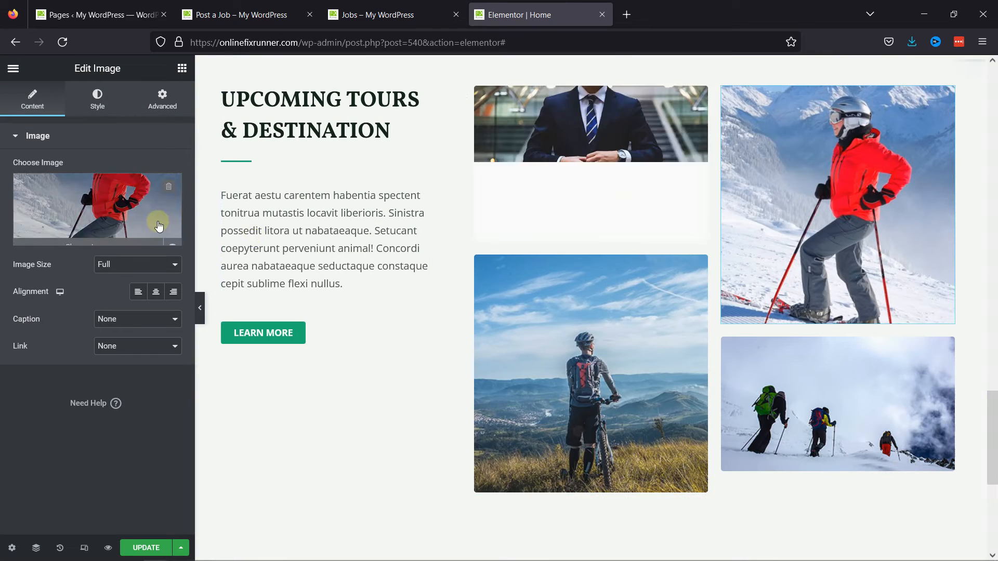
pyautogui.click(158, 223)
pyautogui.click(407, 311)
pyautogui.click(936, 522)
# Replace the snow hikers image with the photo of two men shaking hands and the cyclist image with the FOR HIRE sign photo.
pyautogui.click(947, 264)
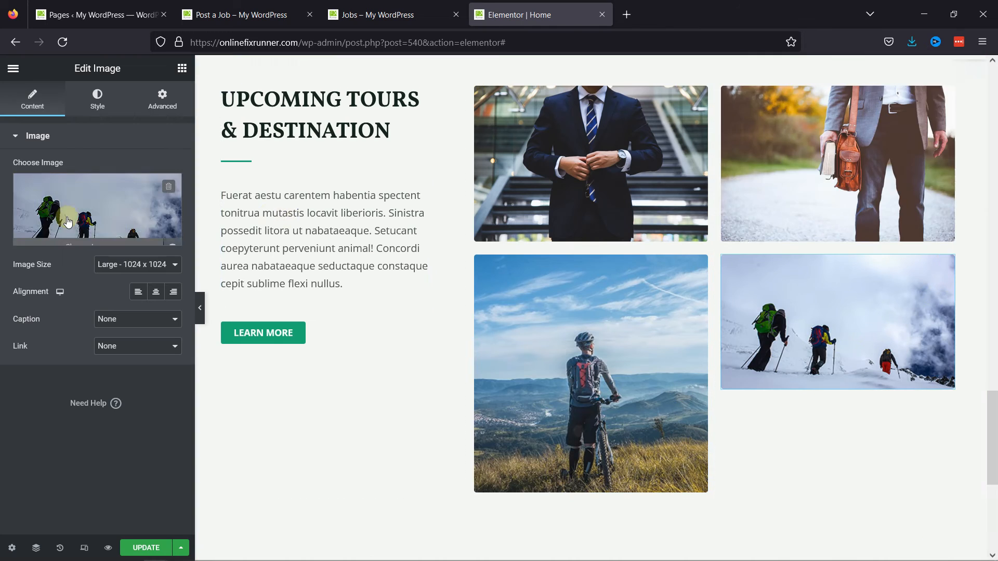
pyautogui.click(67, 220)
pyautogui.click(509, 332)
pyautogui.click(936, 523)
pyautogui.click(702, 263)
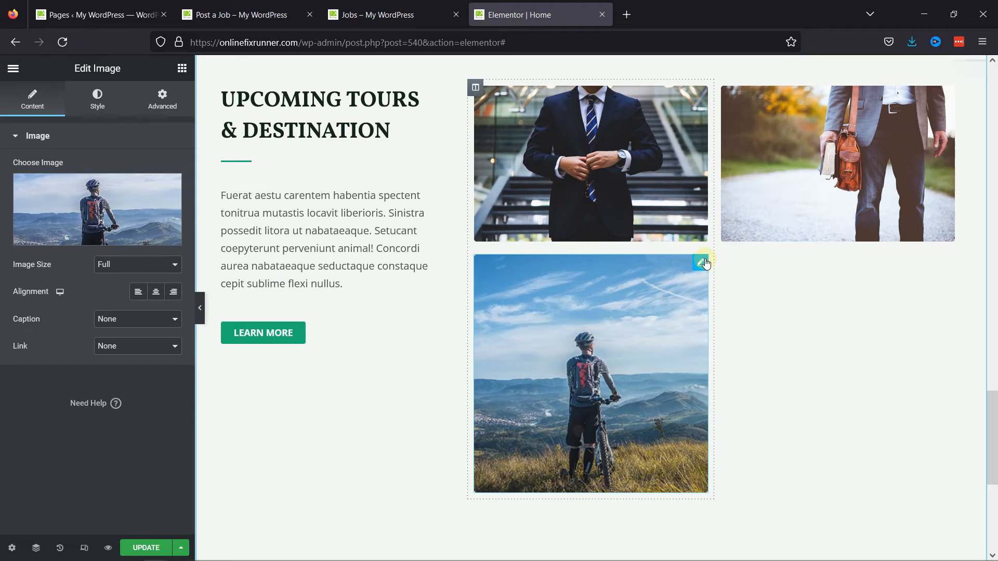
pyautogui.click(106, 197)
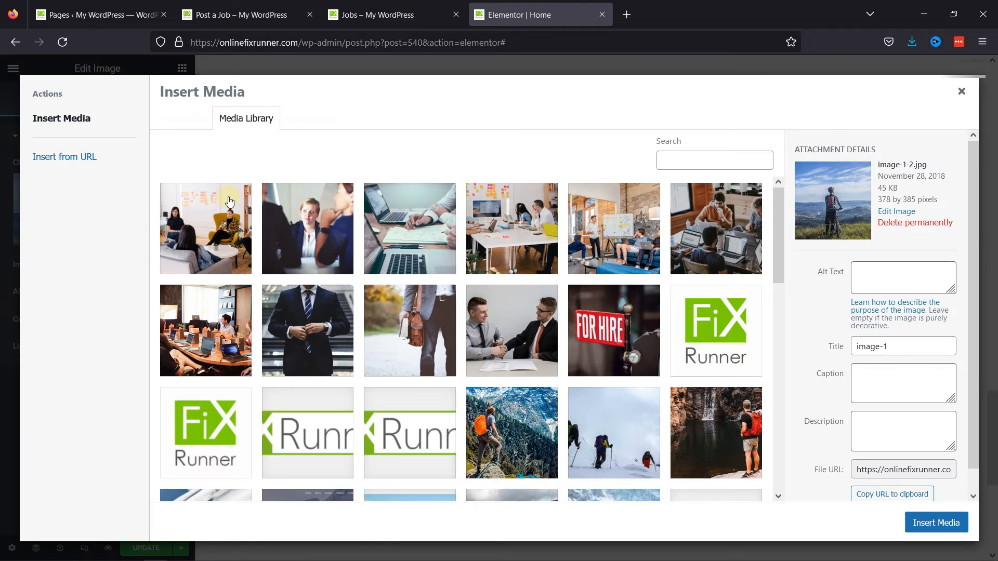
pyautogui.click(600, 330)
pyautogui.click(936, 522)
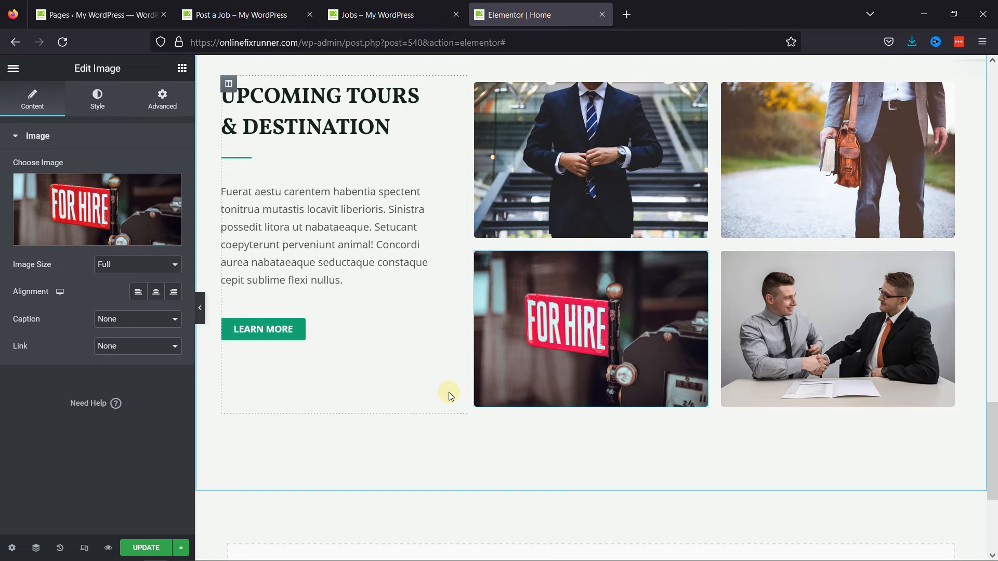
# Change the Upcoming Tours & Destination heading to "BROWSE THE PERFECT JOBS".
pyautogui.scroll(-4, 447, 392)
pyautogui.scroll(2, 448, 392)
pyautogui.scroll(5, 448, 392)
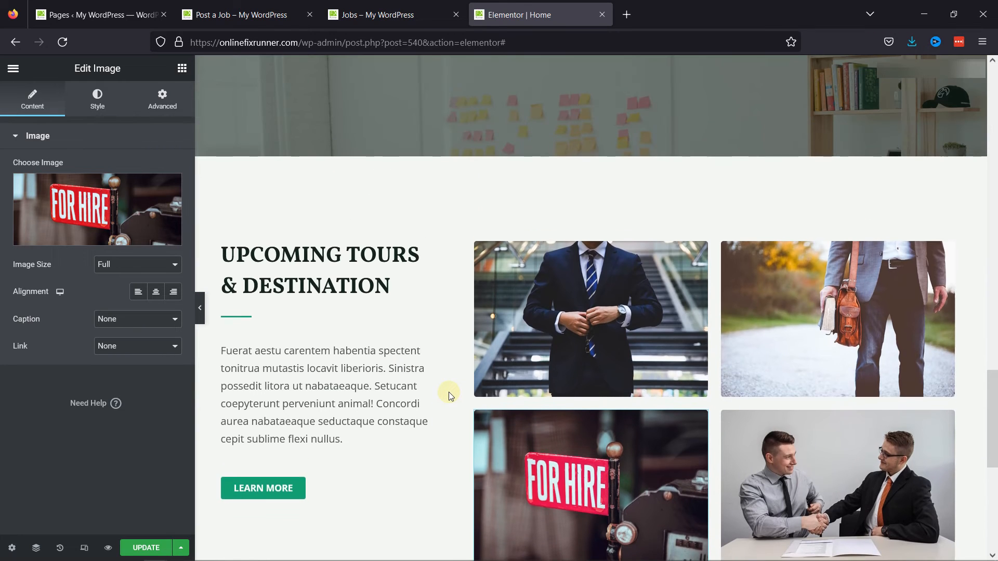
pyautogui.click(396, 289)
pyautogui.moveTo(395, 287); pyautogui.dragTo(206, 261)
pyautogui.write('BROS')
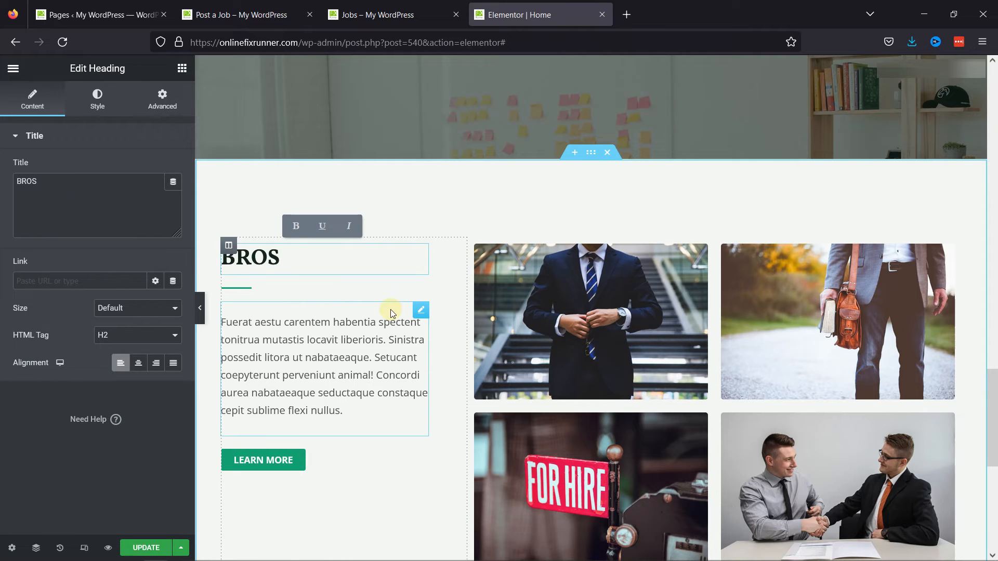
pyautogui.press('BackSpace')
pyautogui.write('W')
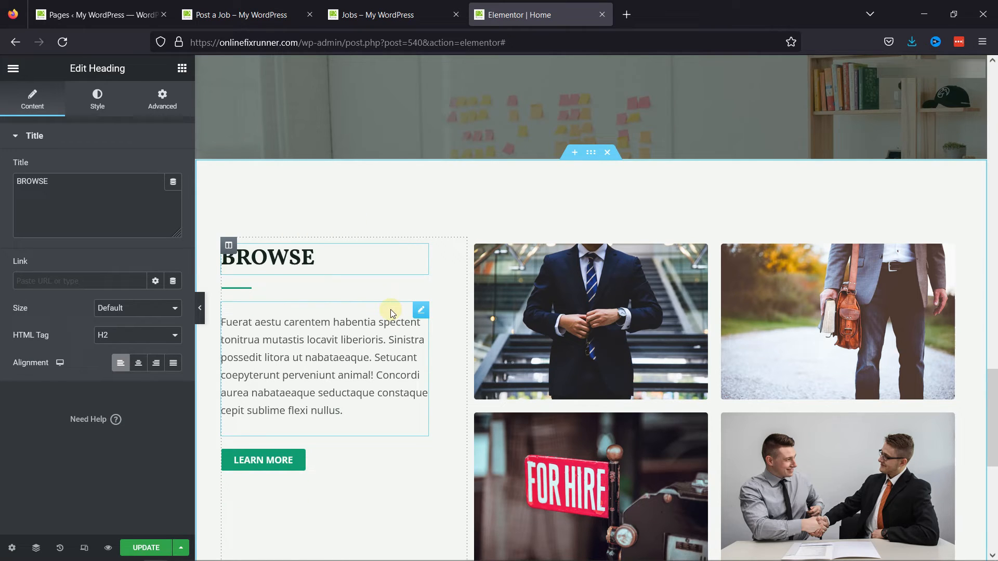
pyautogui.write('SE THE P')
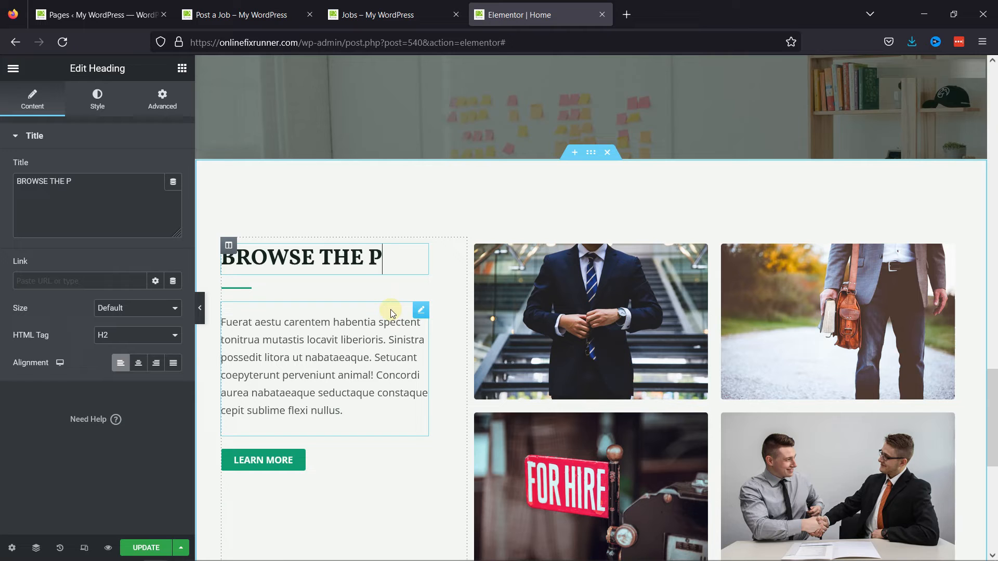
pyautogui.write('ERFECT JOBS')
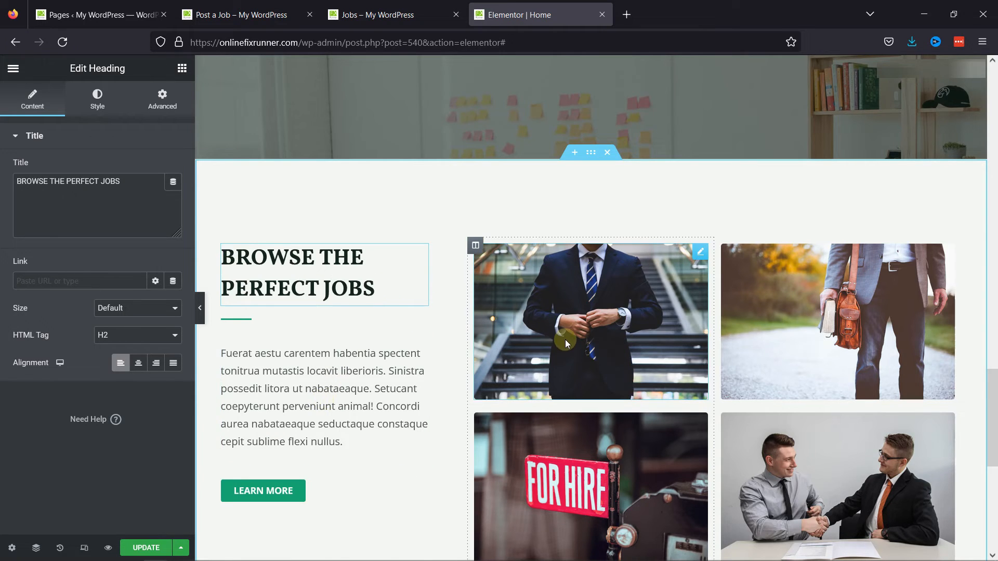
# Review the edited homepage sections up to the hero and save the page changes.
pyautogui.scroll(-10, 565, 339)
pyautogui.scroll(1, 565, 343)
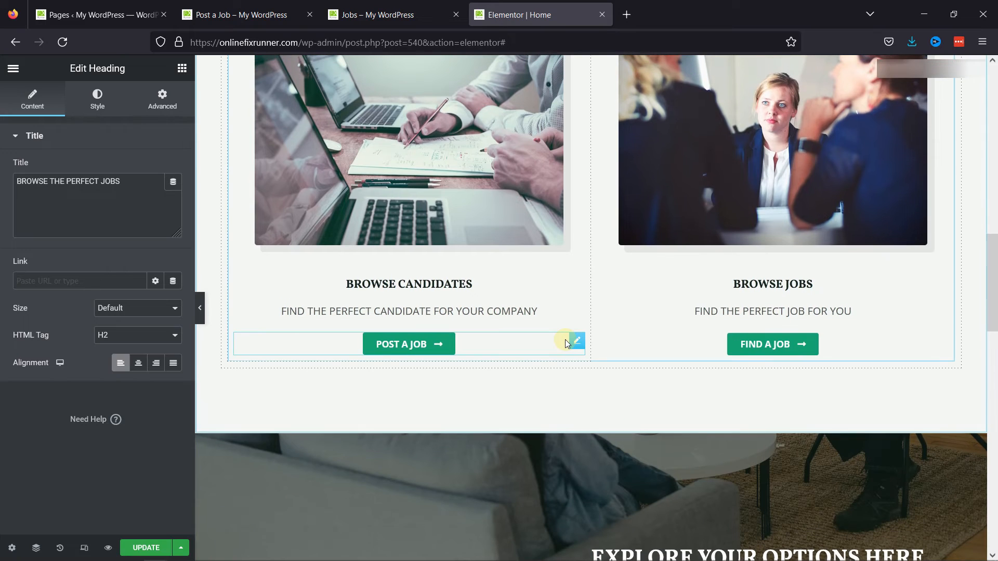
pyautogui.scroll(1, 565, 343)
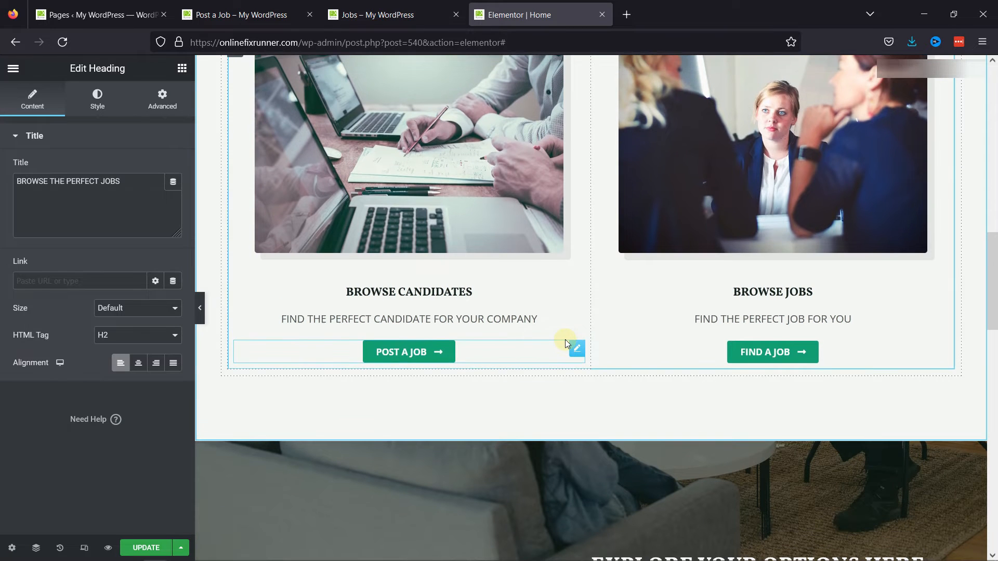
pyautogui.scroll(5, 565, 339)
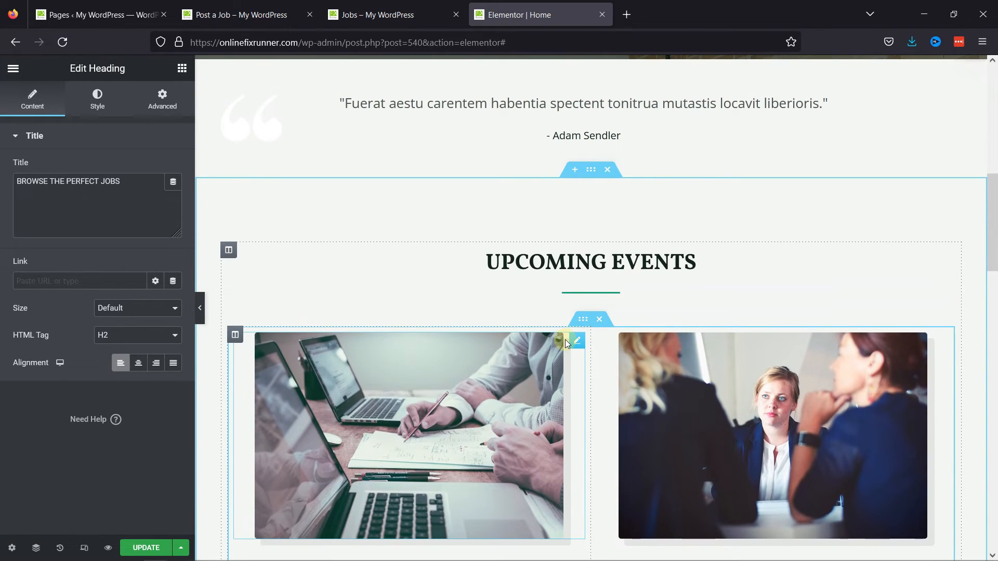
pyautogui.scroll(10, 565, 339)
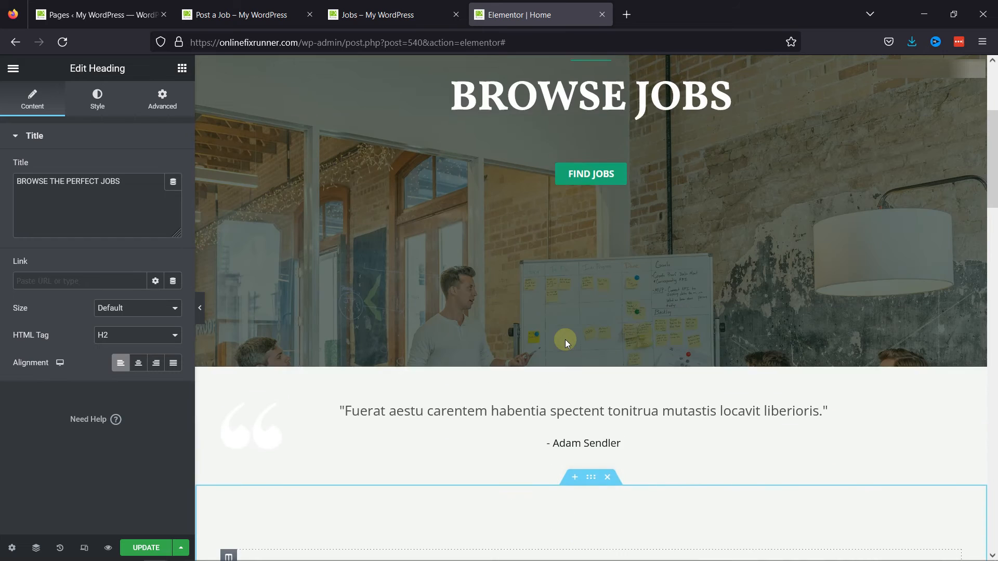
pyautogui.scroll(-10, 676, 376)
pyautogui.scroll(10, 676, 376)
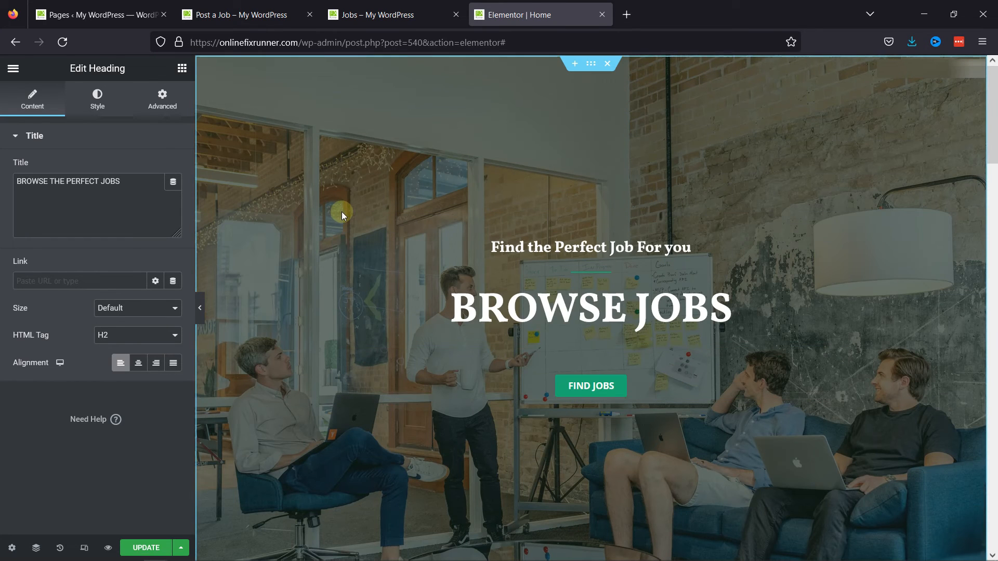
pyautogui.click(145, 548)
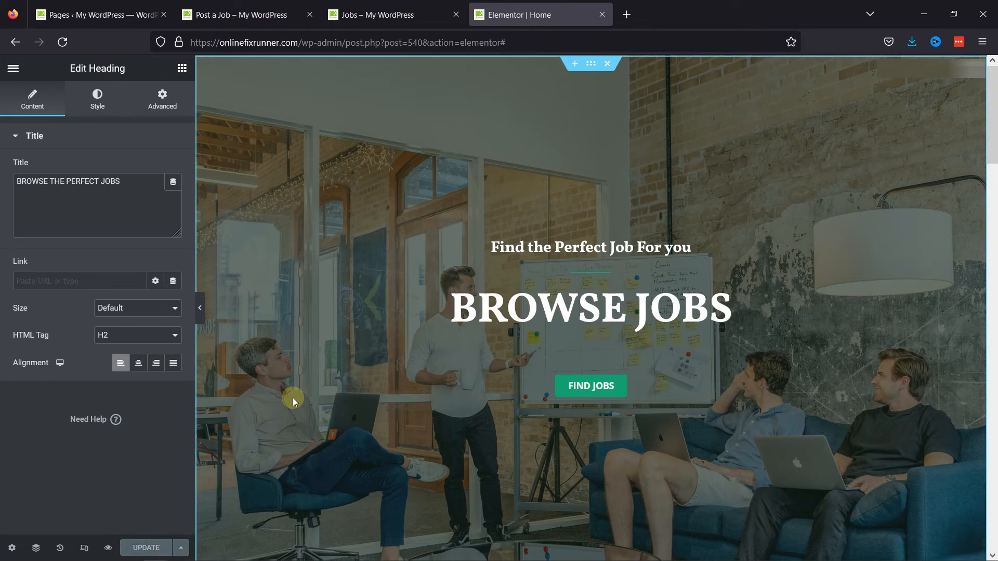
# Search for "ABOUT" with the Finder and open the About page for editing.
pyautogui.click(18, 70)
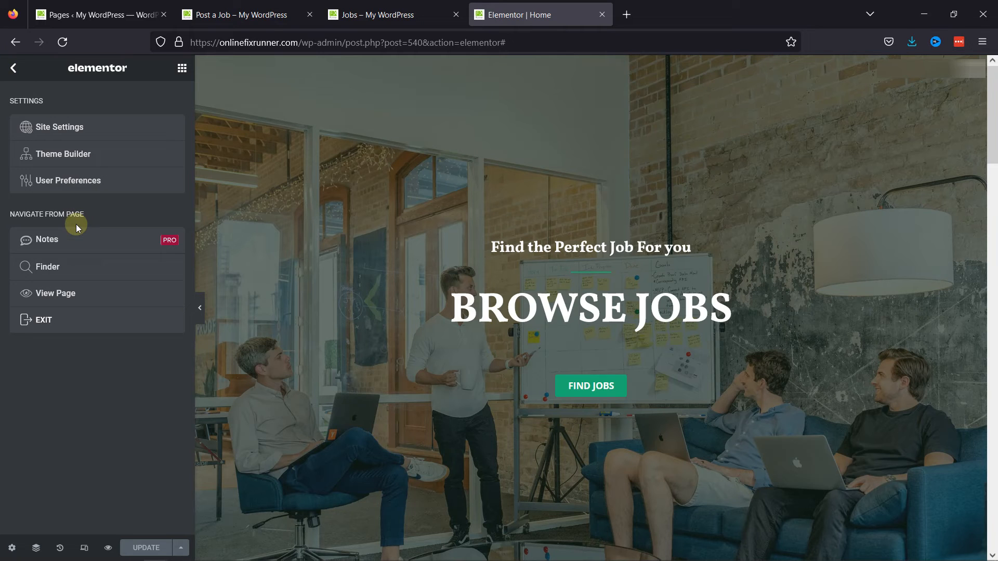
pyautogui.click(84, 274)
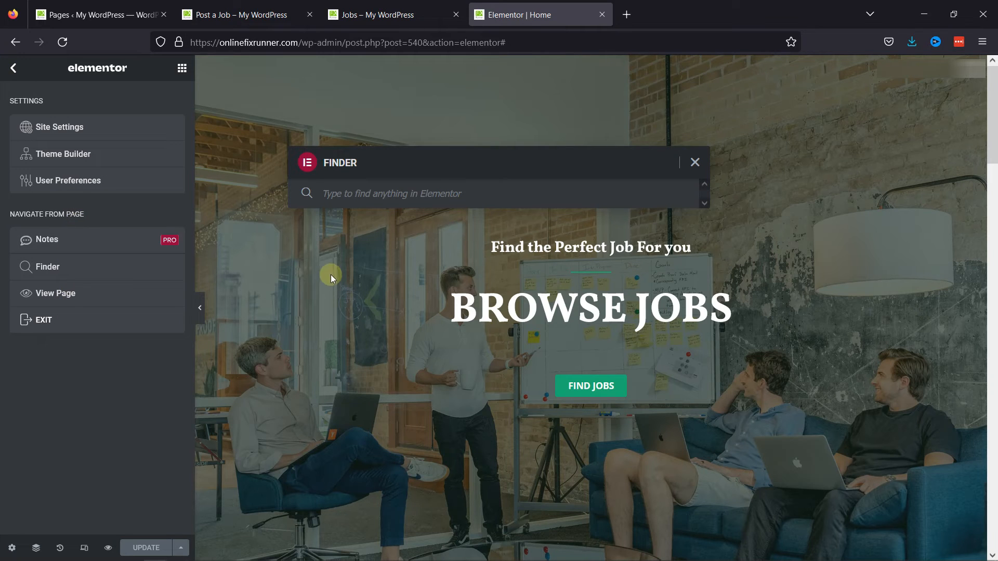
pyautogui.write('ABOUT')
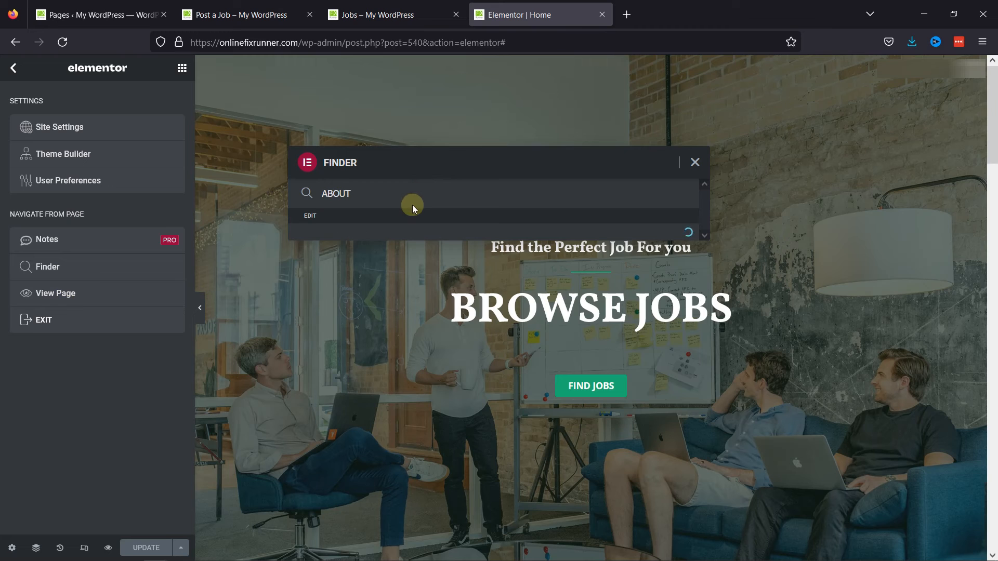
pyautogui.click(389, 236)
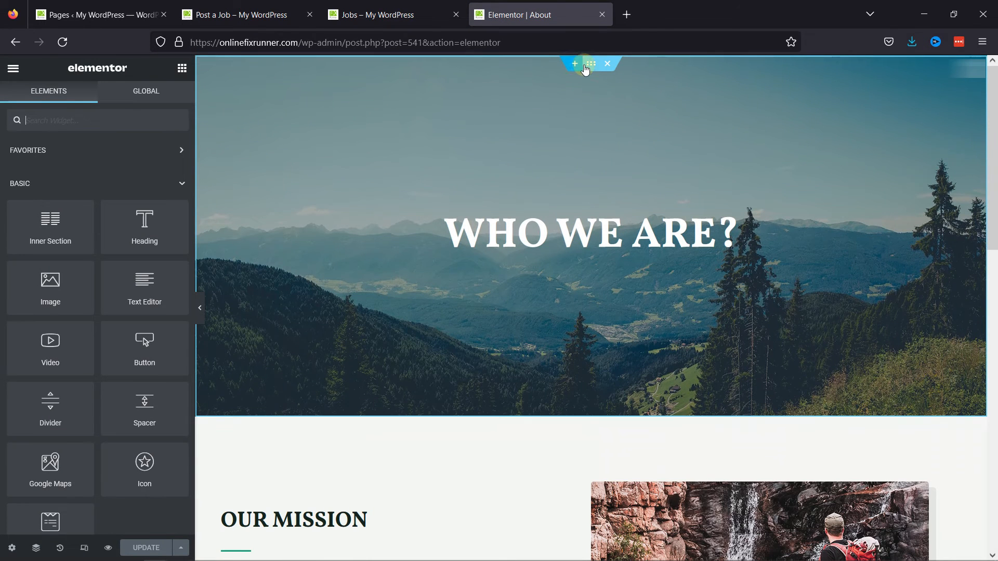
# Replace the "WHO WE ARE?" section's background image with the media library photo of two men shaking hands.
pyautogui.click(590, 64)
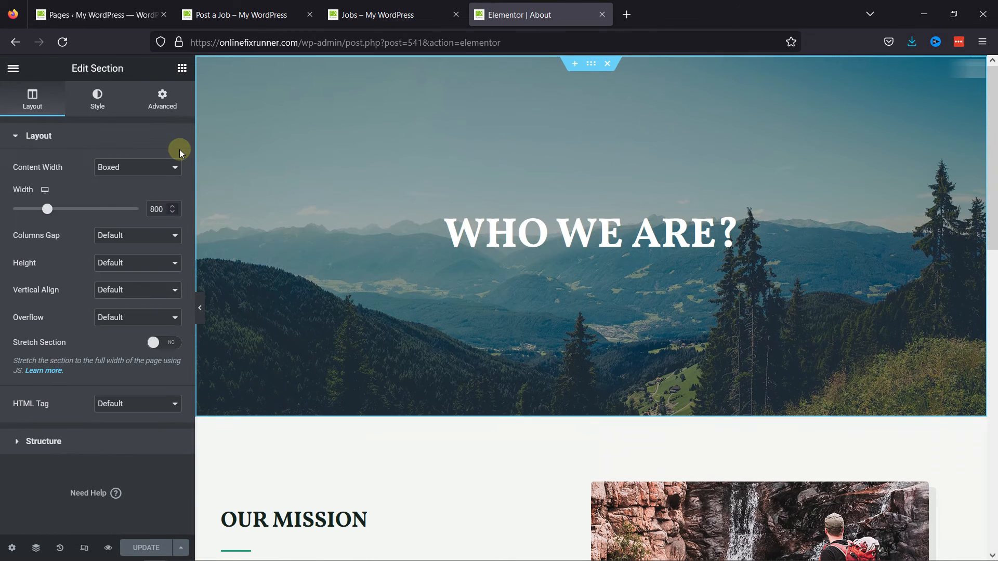
pyautogui.click(105, 113)
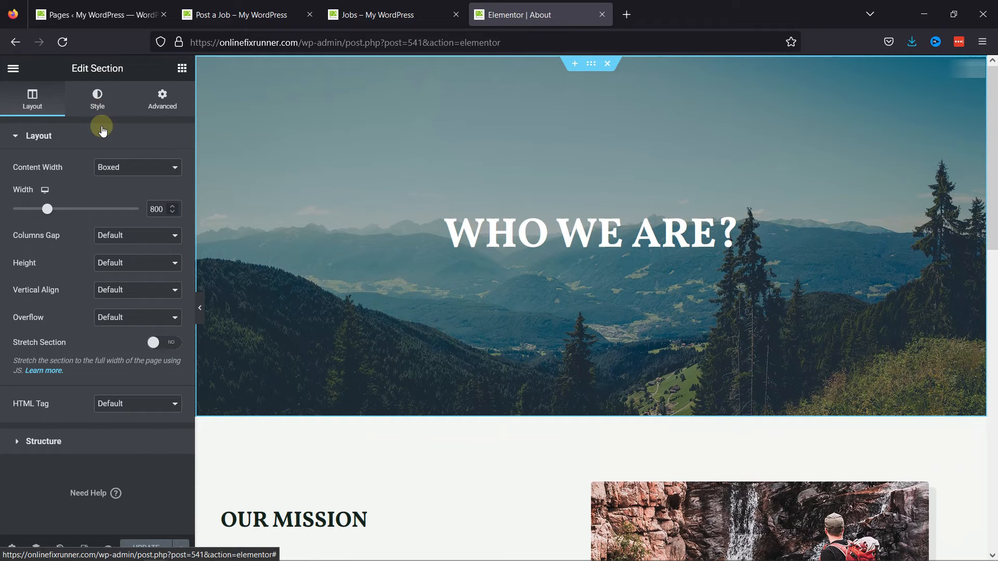
pyautogui.click(97, 262)
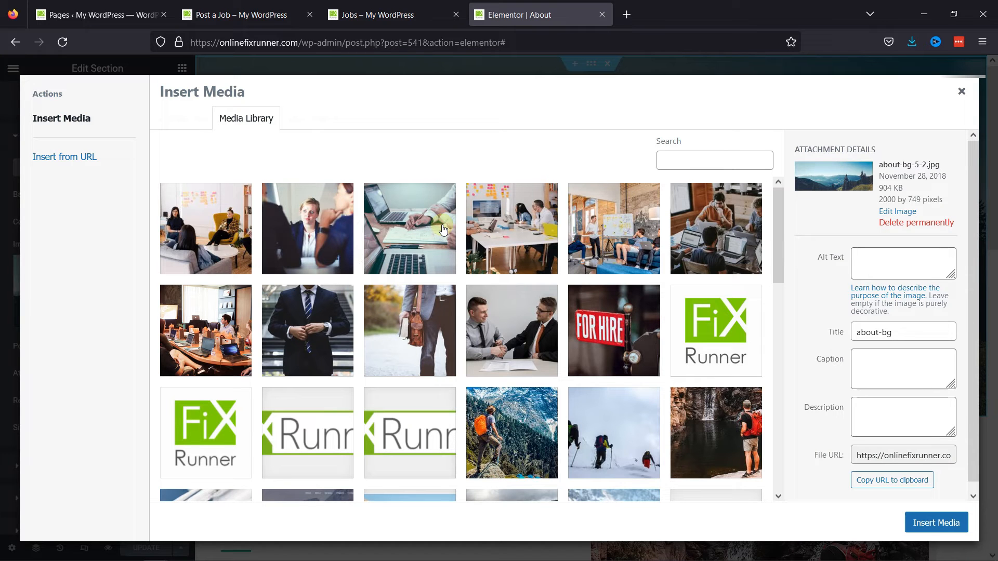
pyautogui.click(503, 342)
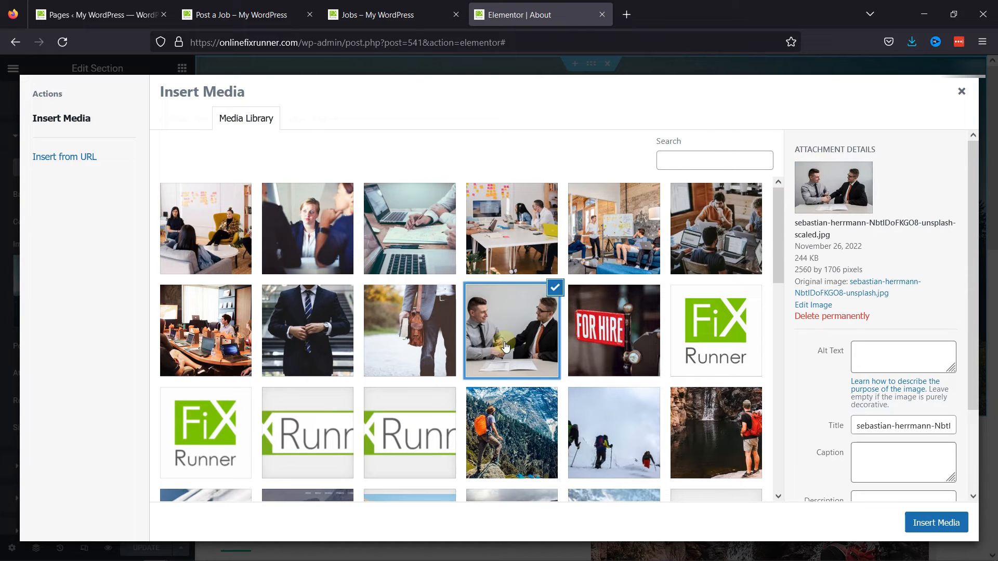
pyautogui.click(914, 530)
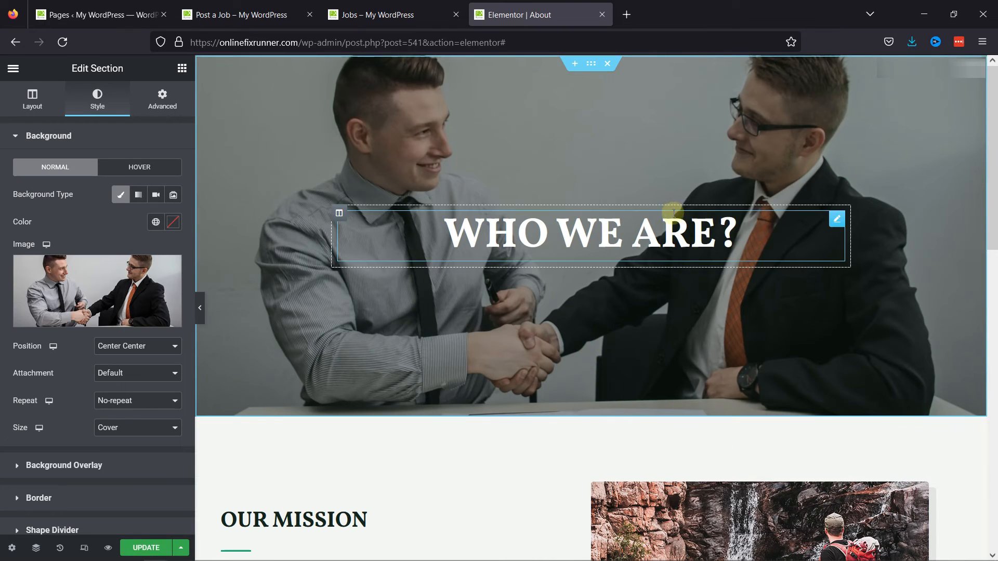
# Replace the hiker image beside OUR MISSION with the FOR HIRE sign photo and save the About page.
pyautogui.scroll(-8, 673, 215)
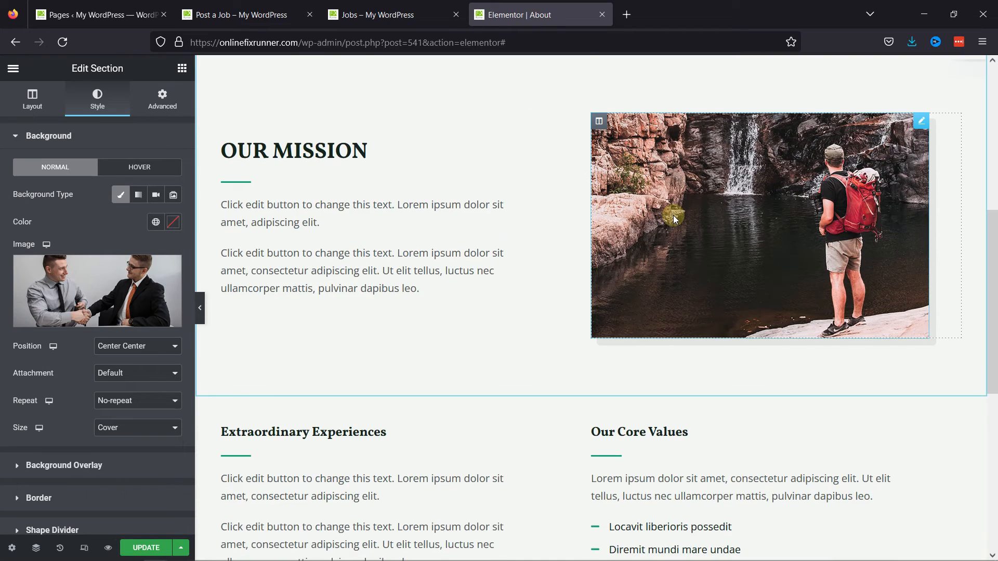
pyautogui.scroll(2, 674, 216)
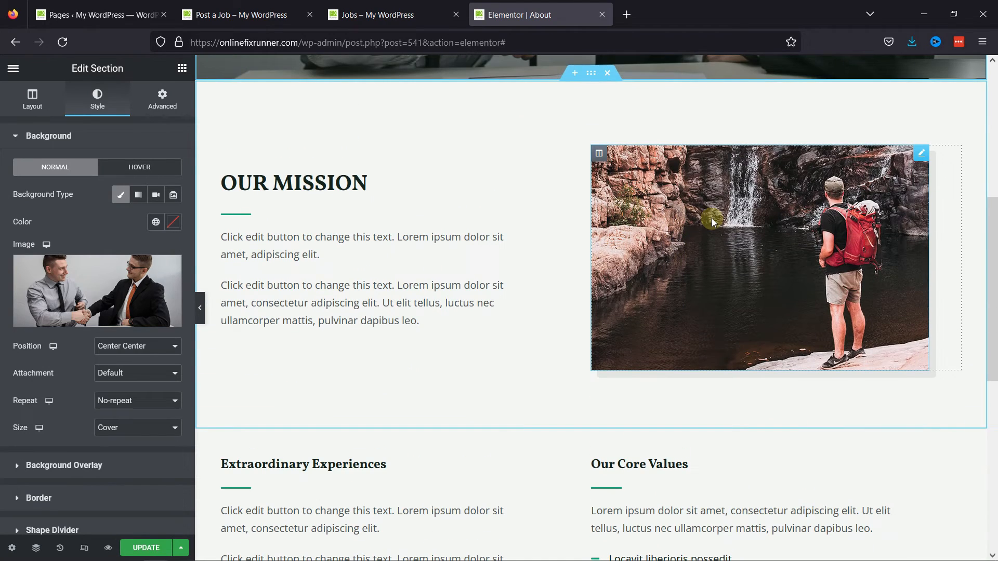
pyautogui.scroll(-8, 712, 218)
pyautogui.scroll(4, 712, 219)
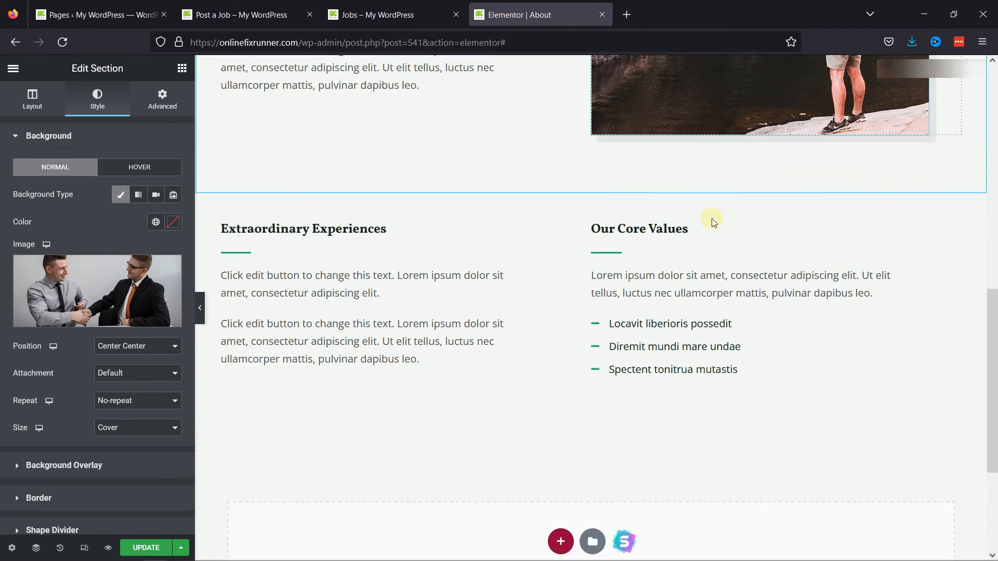
pyautogui.scroll(6, 712, 218)
pyautogui.click(720, 346)
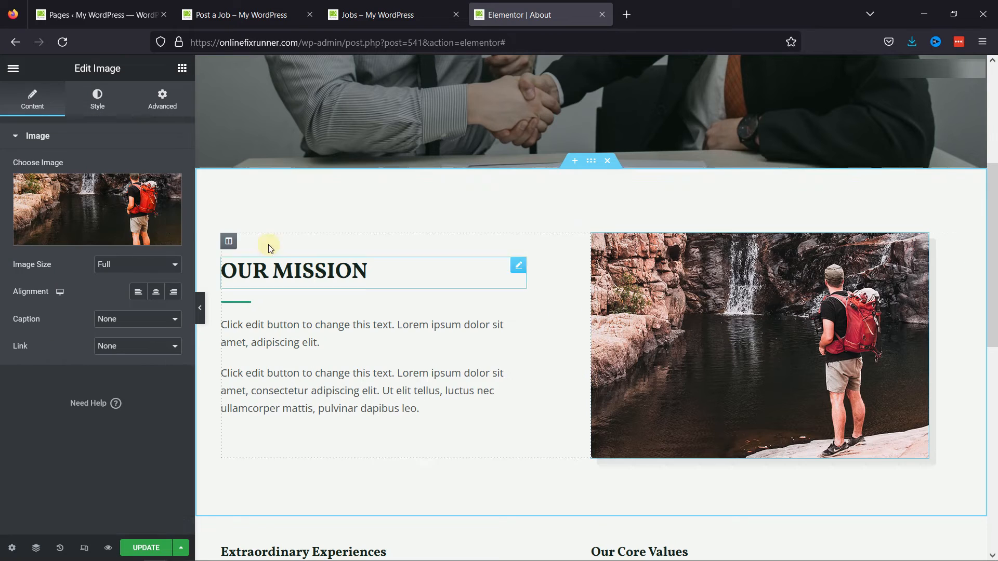
pyautogui.click(146, 218)
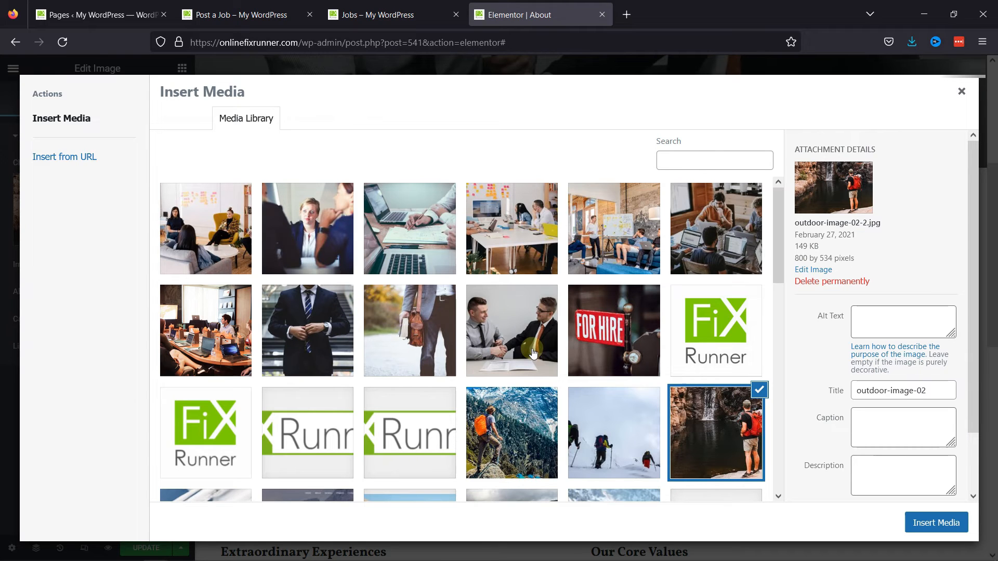
pyautogui.click(614, 327)
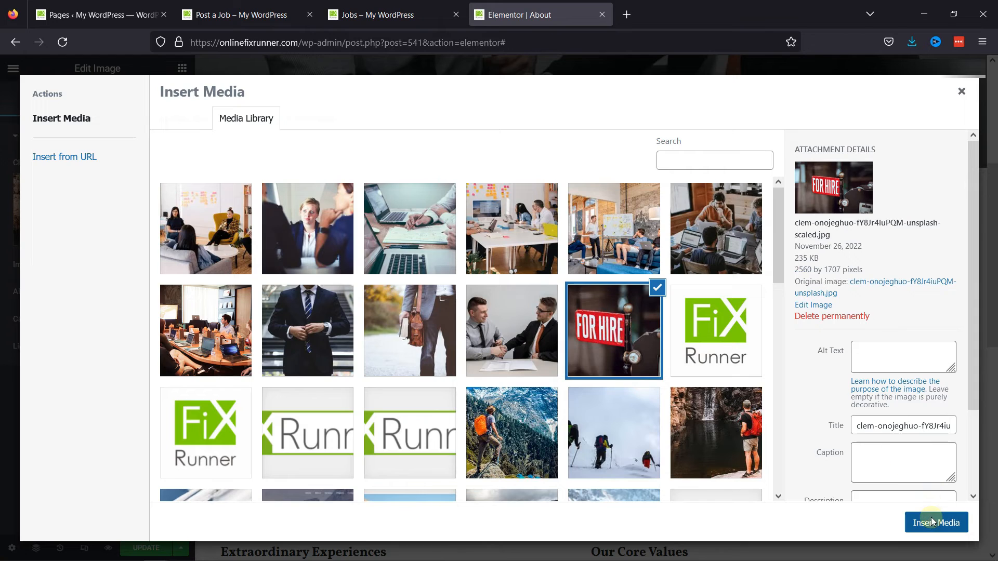
pyautogui.click(931, 517)
pyautogui.scroll(5, 411, 258)
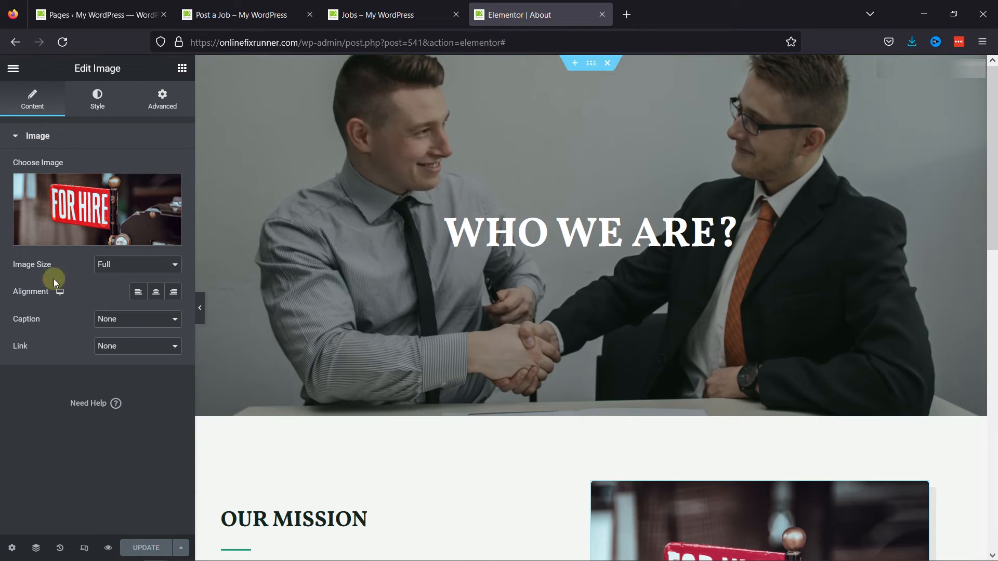
# Search for "CONTACT" with the Finder and open the Contact page for editing.
pyautogui.click(13, 68)
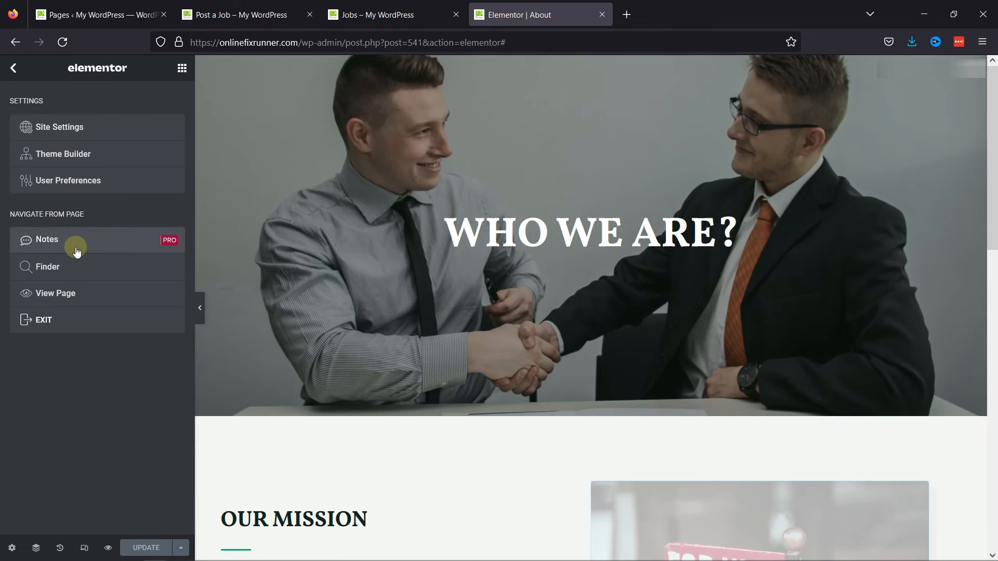
pyautogui.click(74, 270)
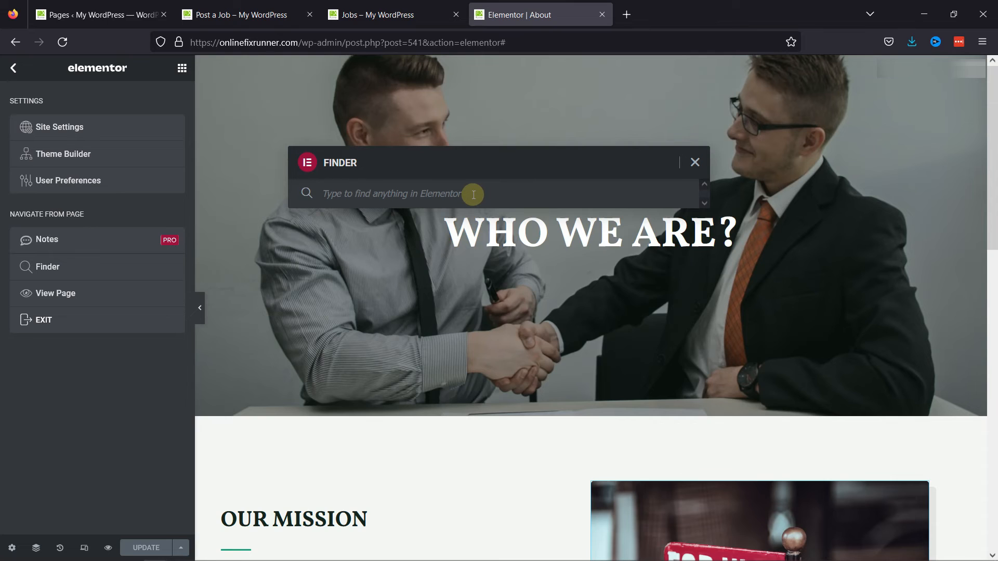
pyautogui.write('CONTACT')
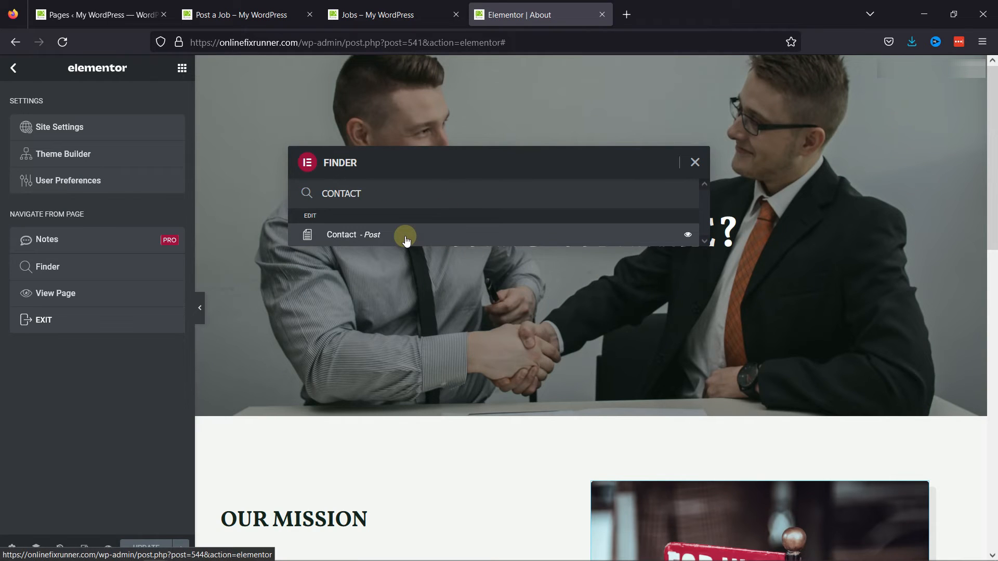
pyautogui.click(405, 237)
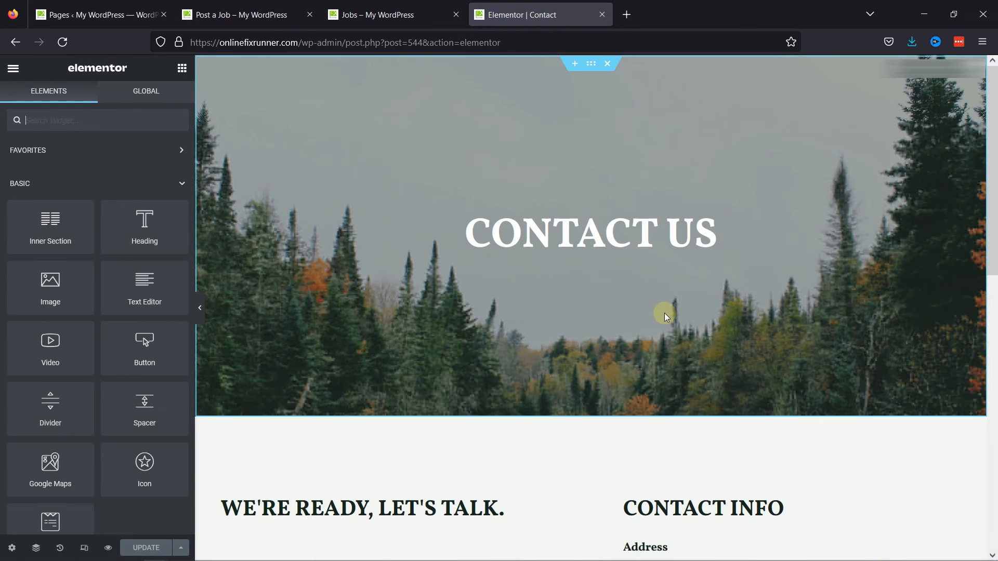
# Replace the CONTACT US section's forest background with the photo of a team meeting around a conference table with laptops.
pyautogui.scroll(-2, 663, 312)
pyautogui.scroll(-10, 667, 310)
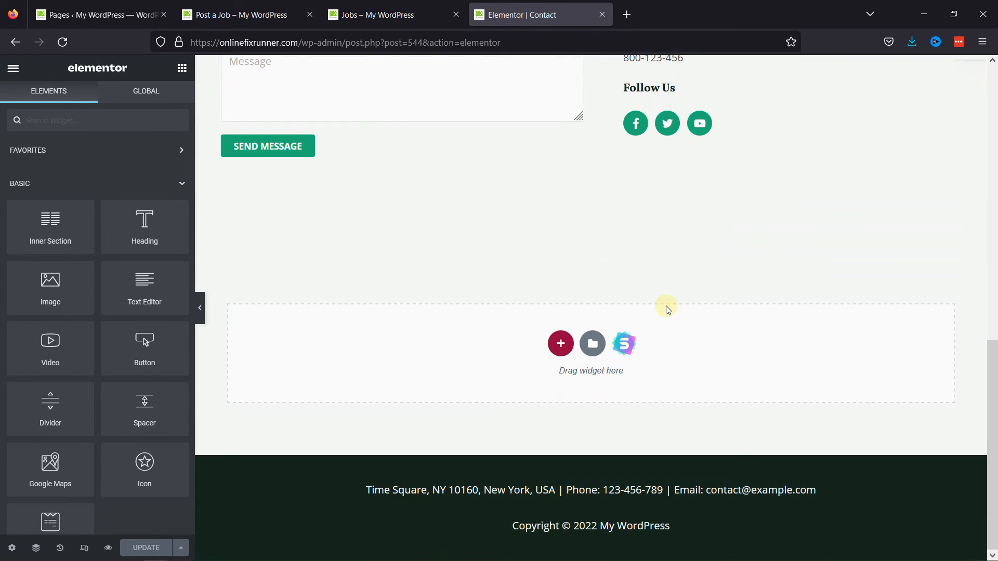
pyautogui.scroll(11, 668, 310)
pyautogui.scroll(1, 667, 309)
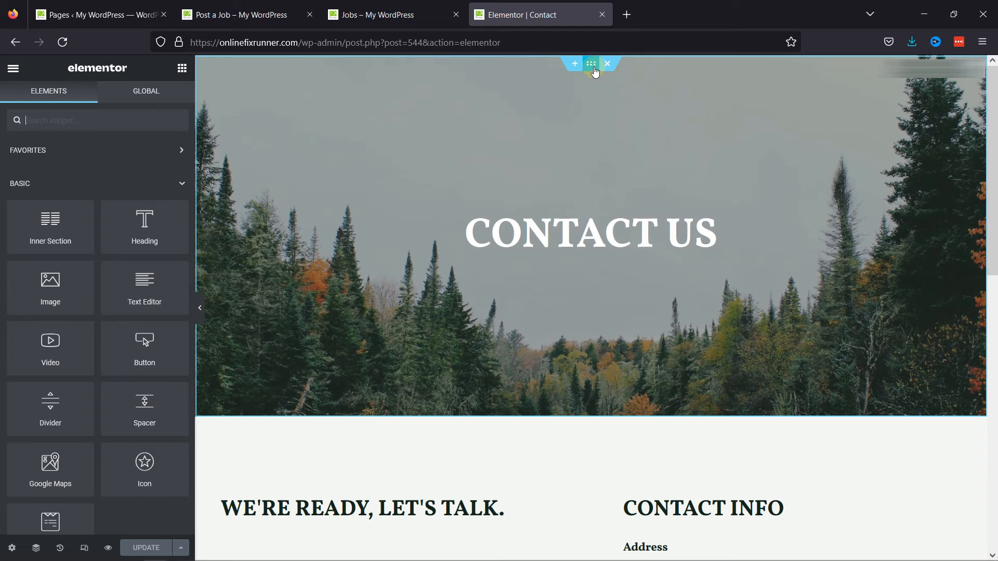
pyautogui.click(591, 63)
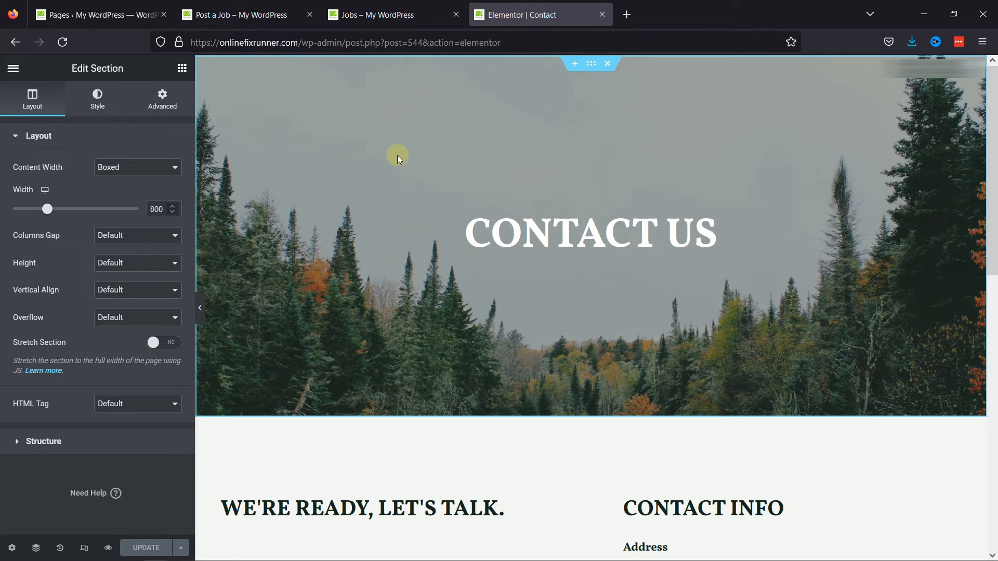
pyautogui.click(97, 99)
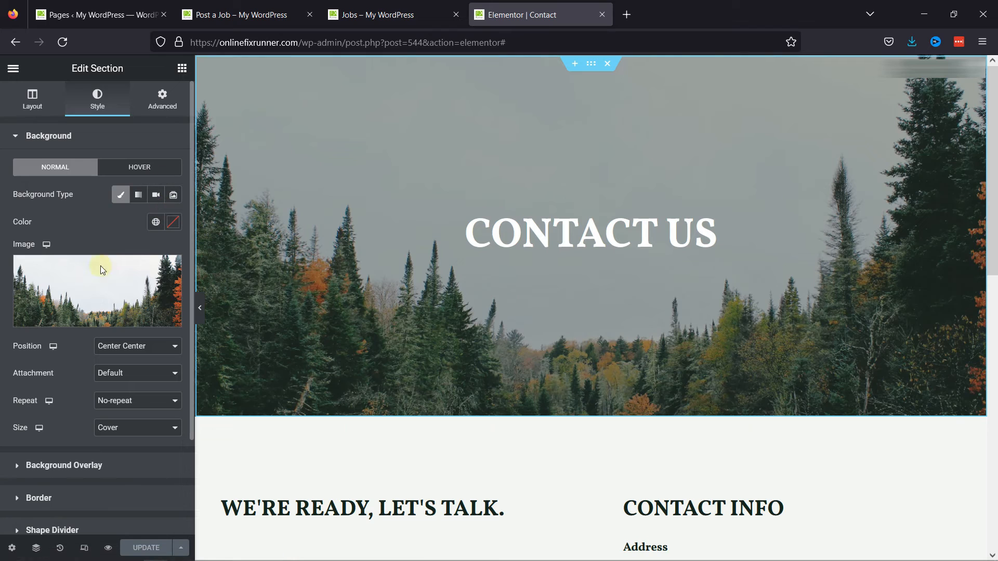
pyautogui.click(87, 283)
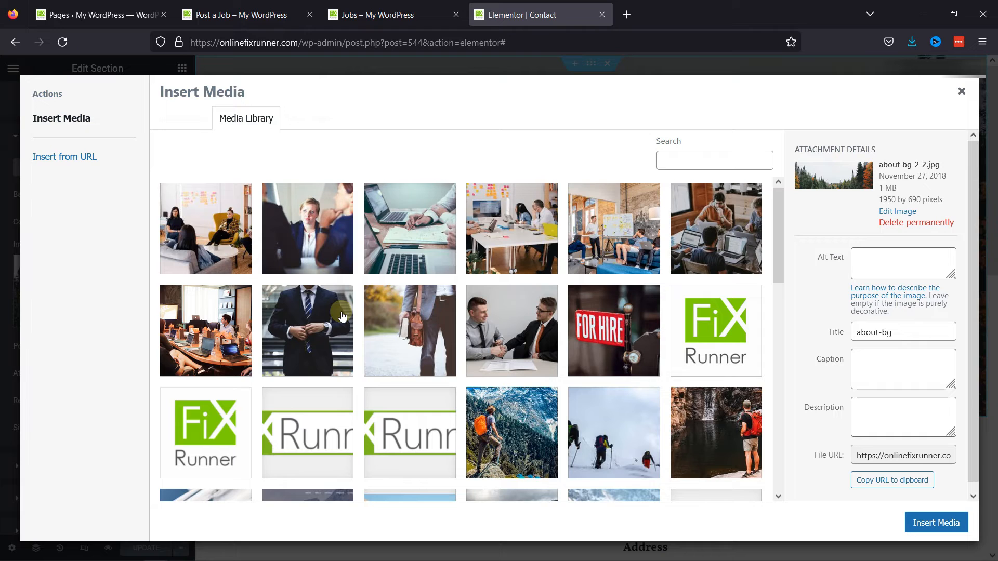
pyautogui.click(297, 244)
pyautogui.click(210, 243)
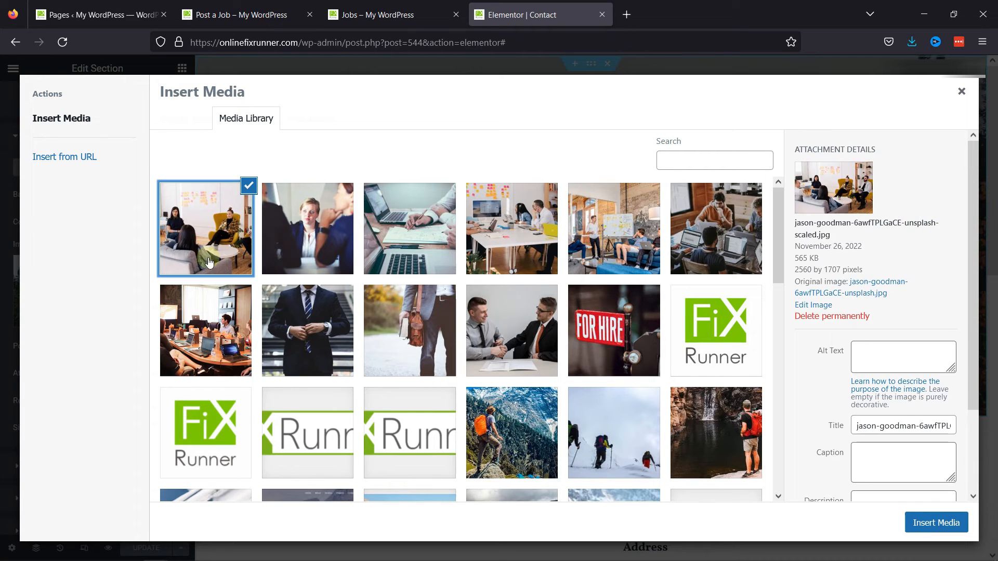
pyautogui.click(207, 309)
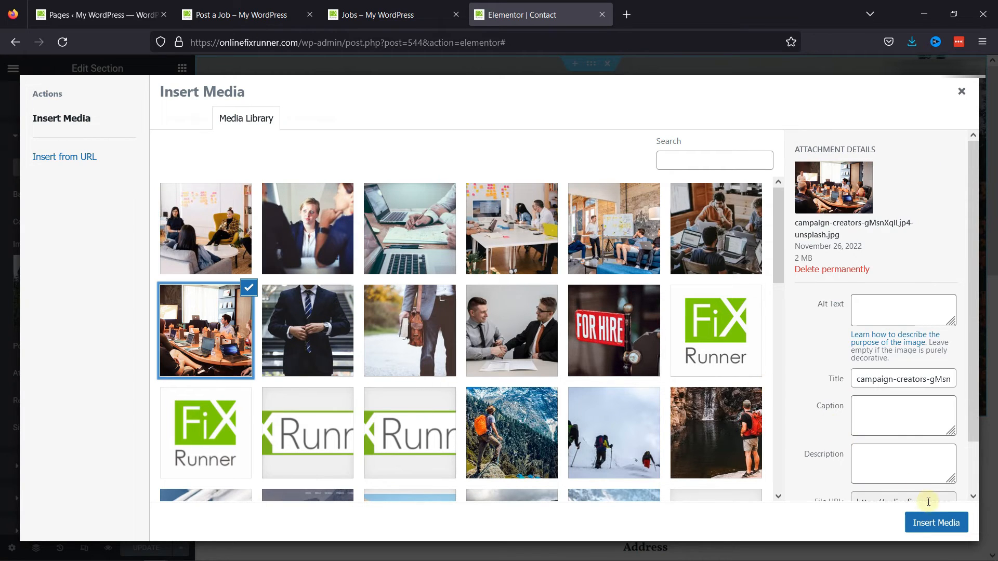
pyautogui.click(933, 521)
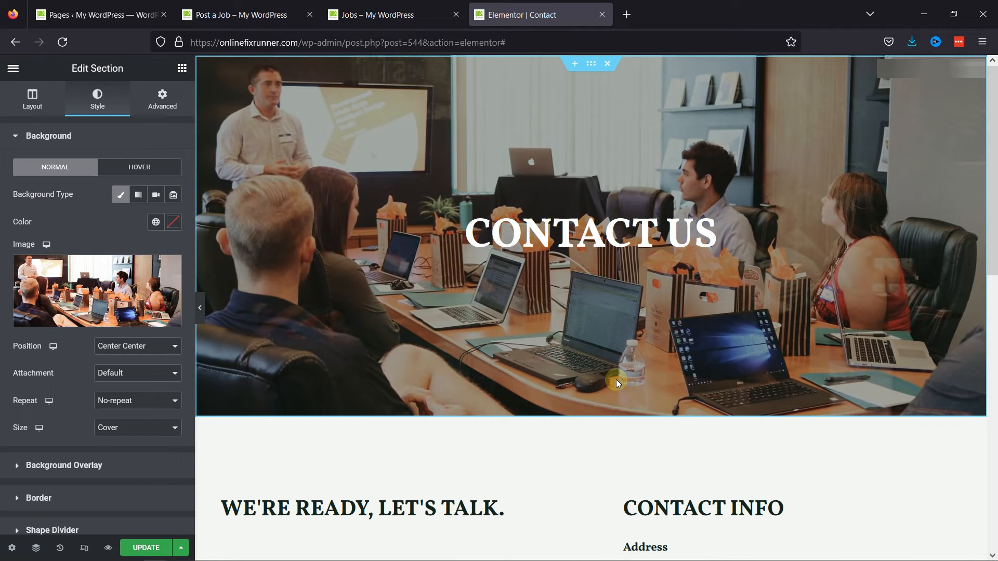
# Add a fourth social icon under Follow Us and set its icon to Whatsapp from the Icon Library.
pyautogui.scroll(-4, 617, 382)
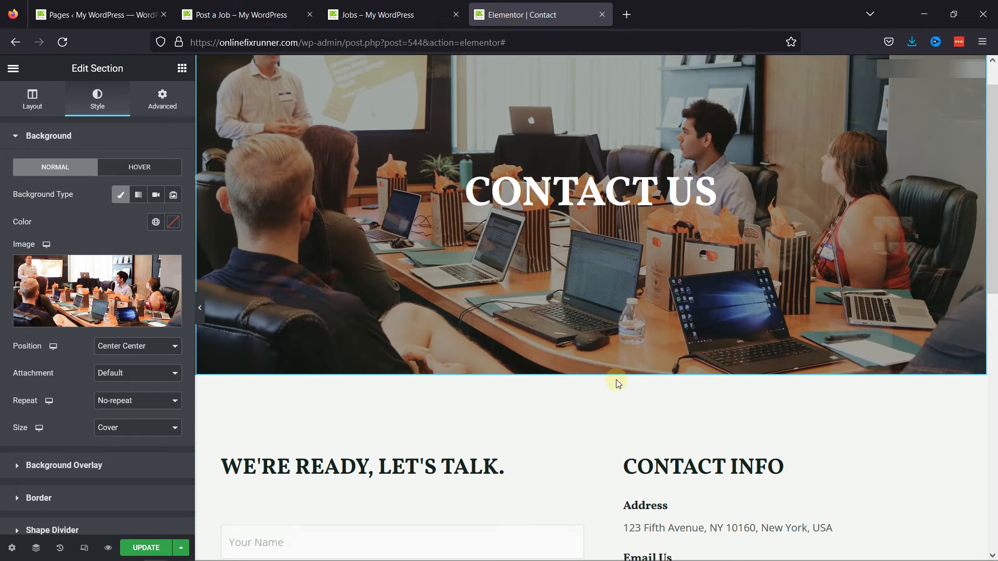
pyautogui.scroll(-3, 617, 382)
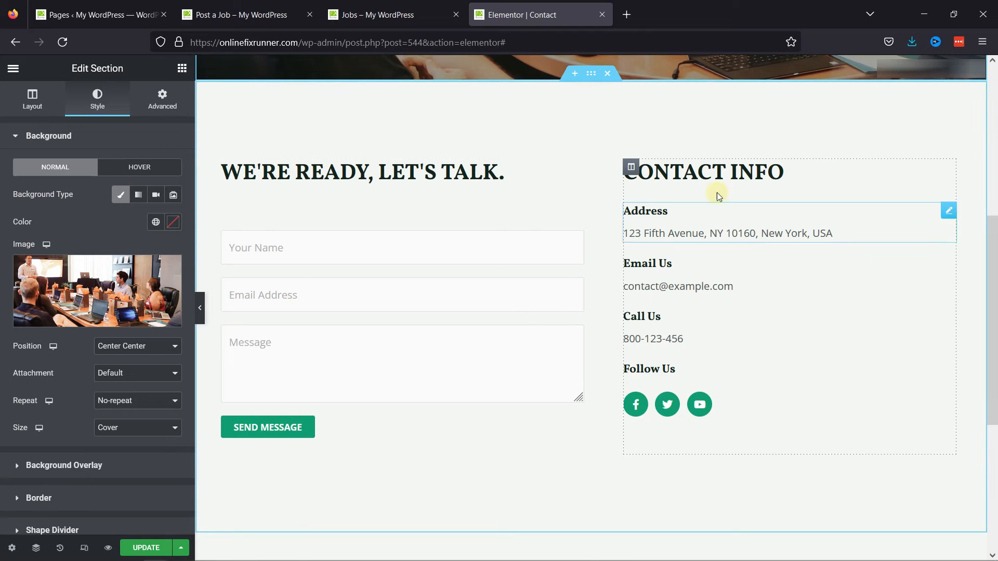
pyautogui.click(724, 409)
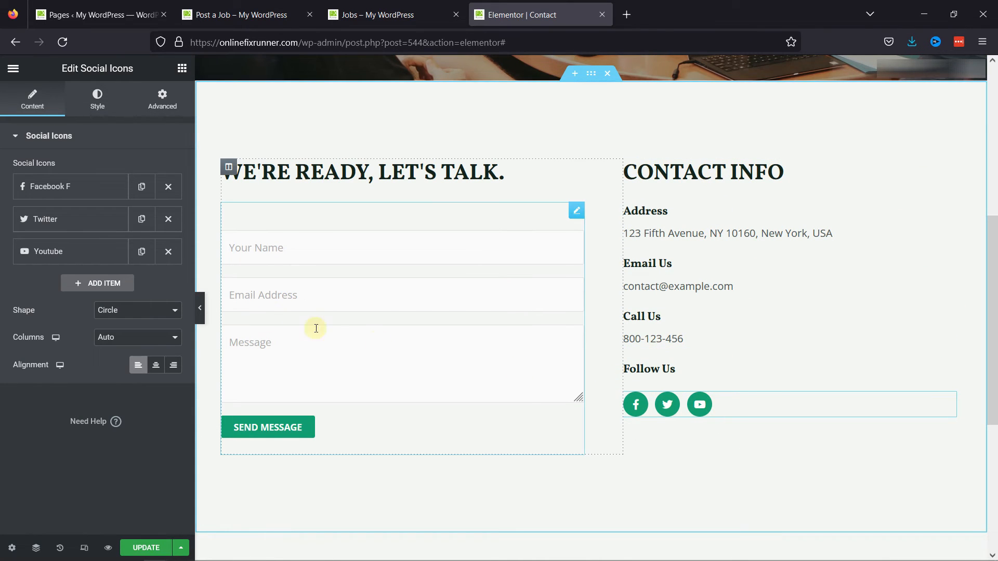
pyautogui.click(124, 285)
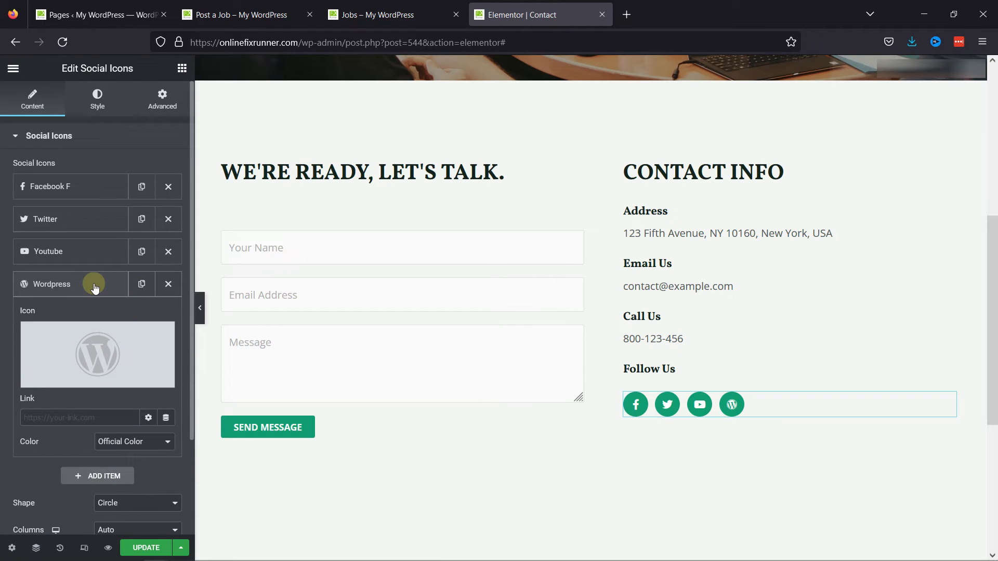
pyautogui.moveTo(156, 385)
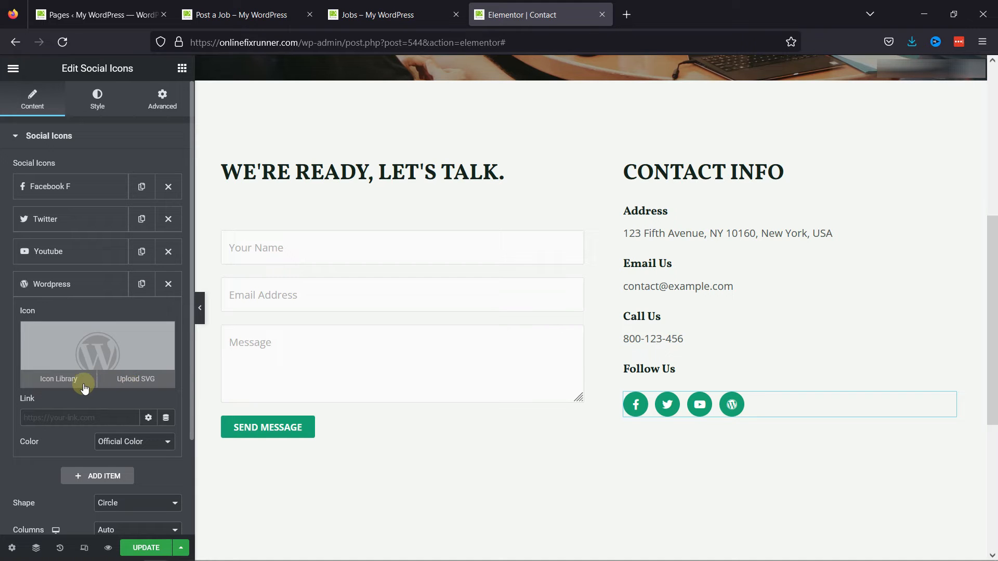
pyautogui.click(82, 387)
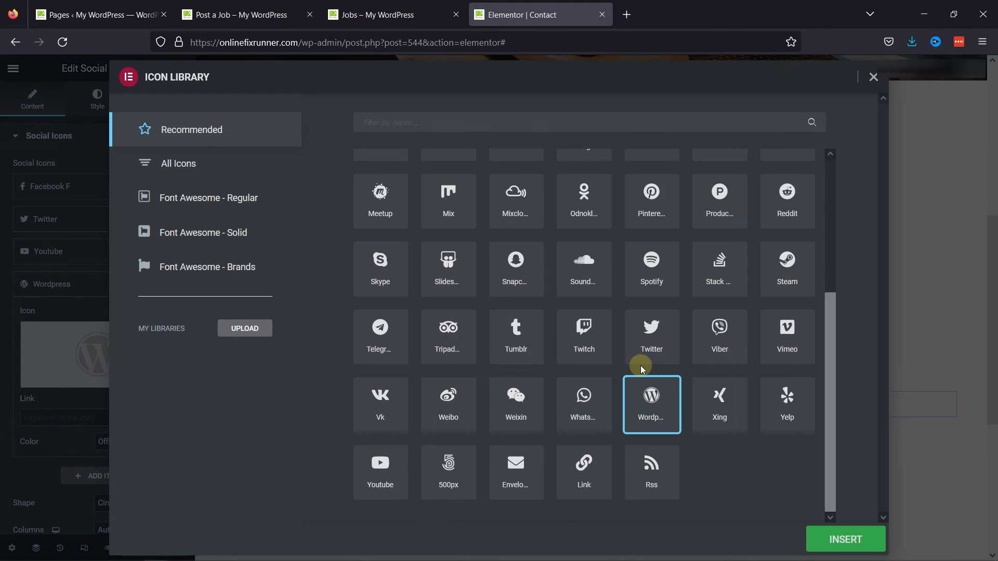
pyautogui.scroll(4, 699, 346)
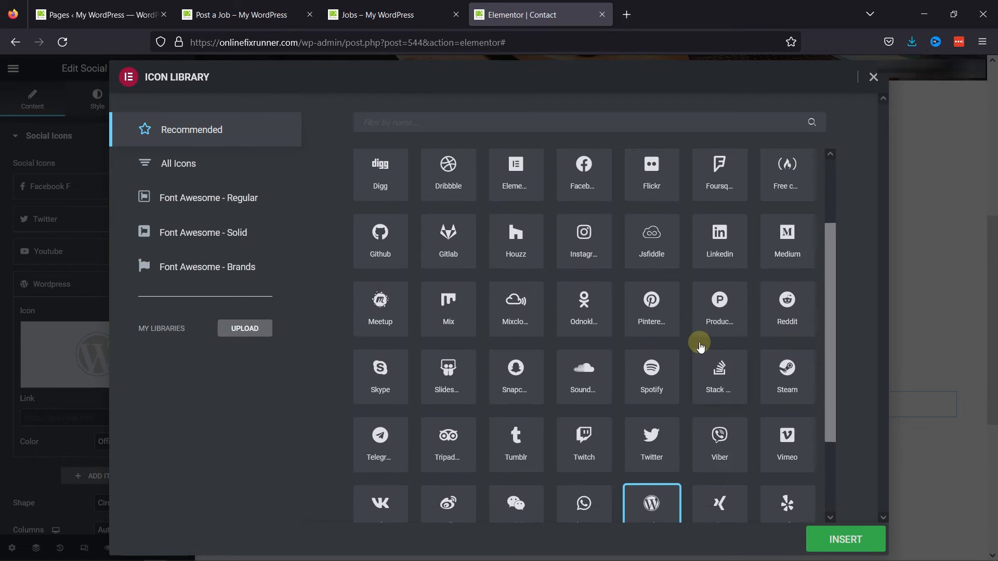
pyautogui.scroll(-5, 699, 347)
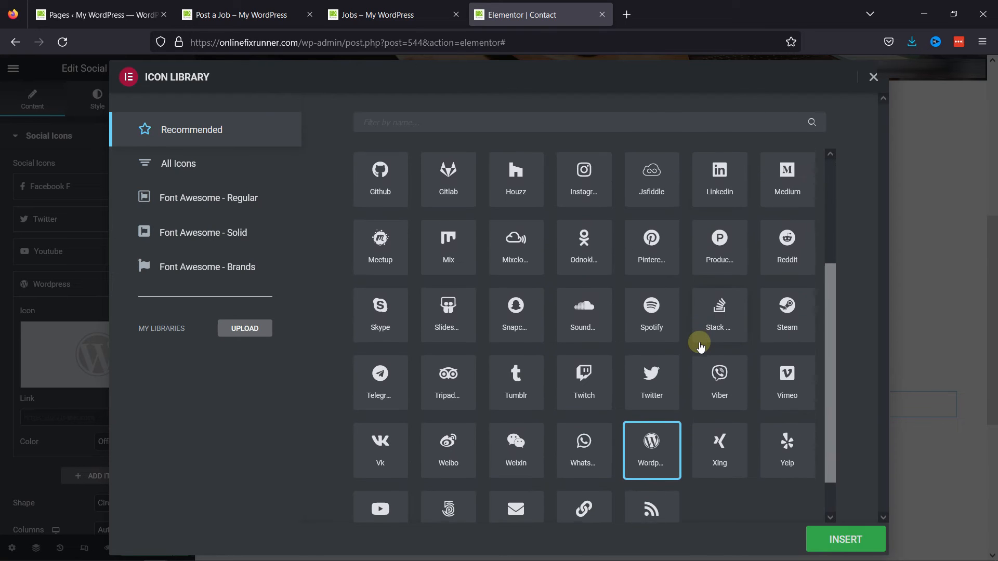
pyautogui.click(589, 427)
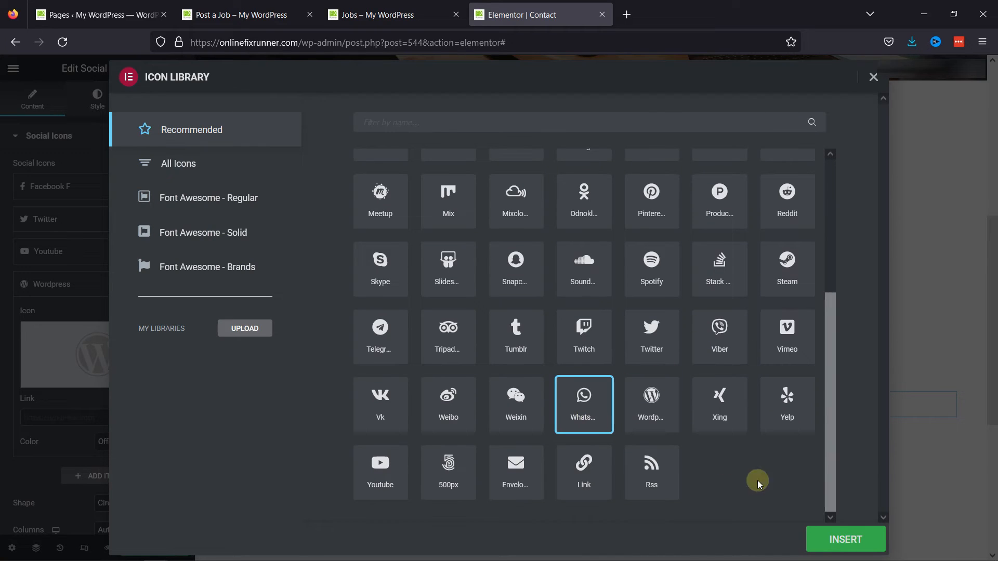
pyautogui.click(839, 538)
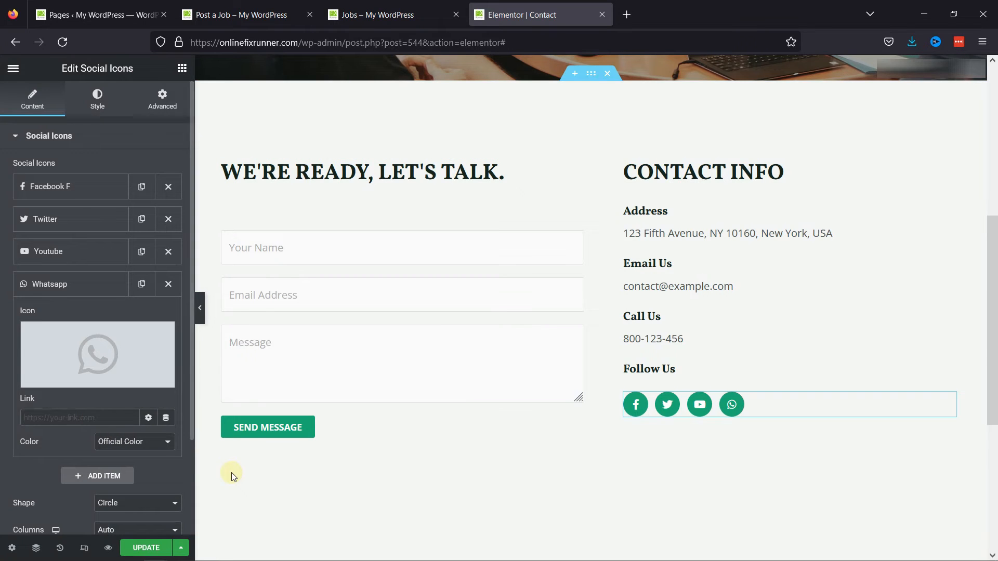
# Open the shortcode settings of the contact form under "WE'RE READY, LET'S TALK.".
pyautogui.scroll(-2, 243, 466)
pyautogui.scroll(3, 244, 466)
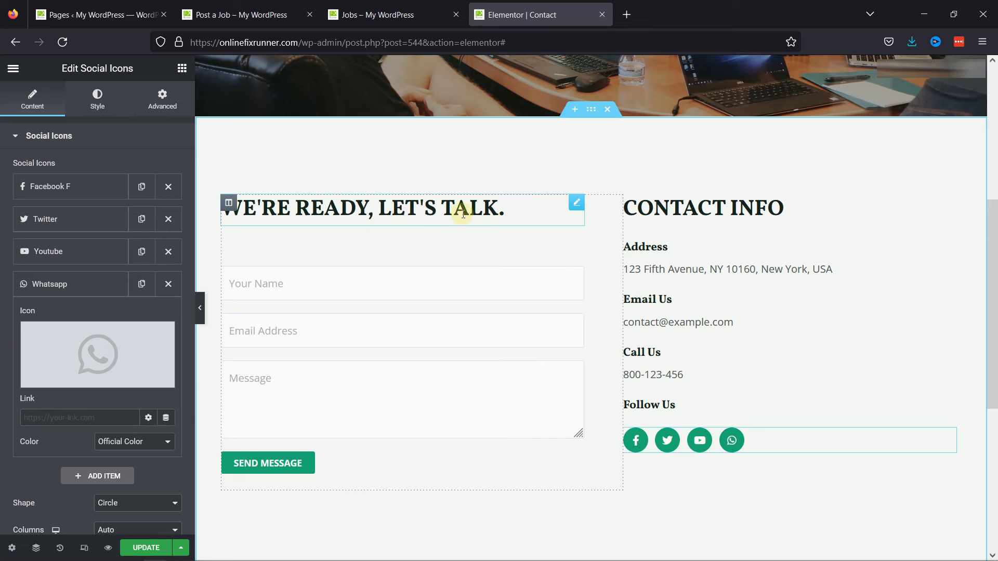
pyautogui.click(441, 297)
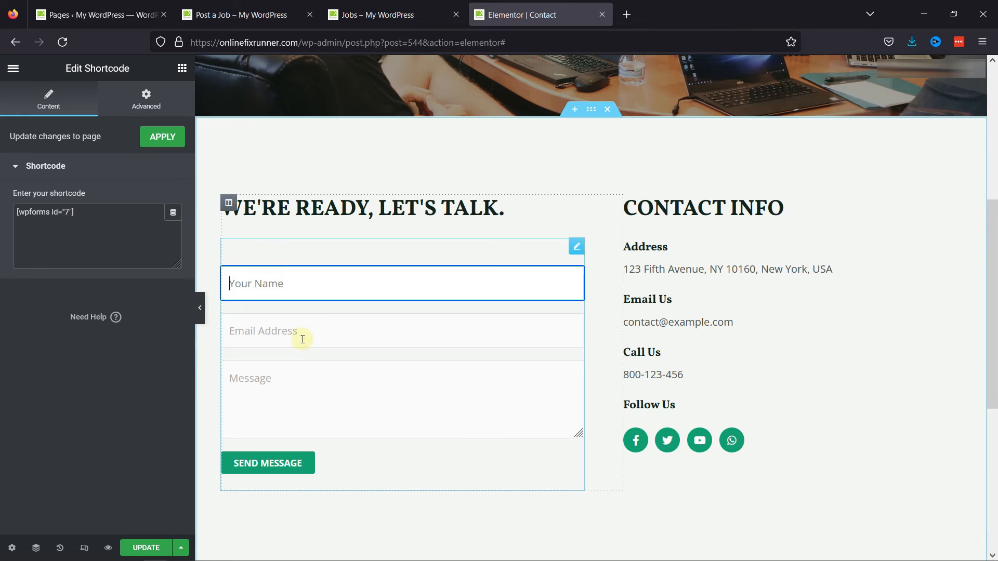
# Switch to the WordPress dashboard and create a new WPForms form from the Simple Contact Form template.
pyautogui.click(579, 249)
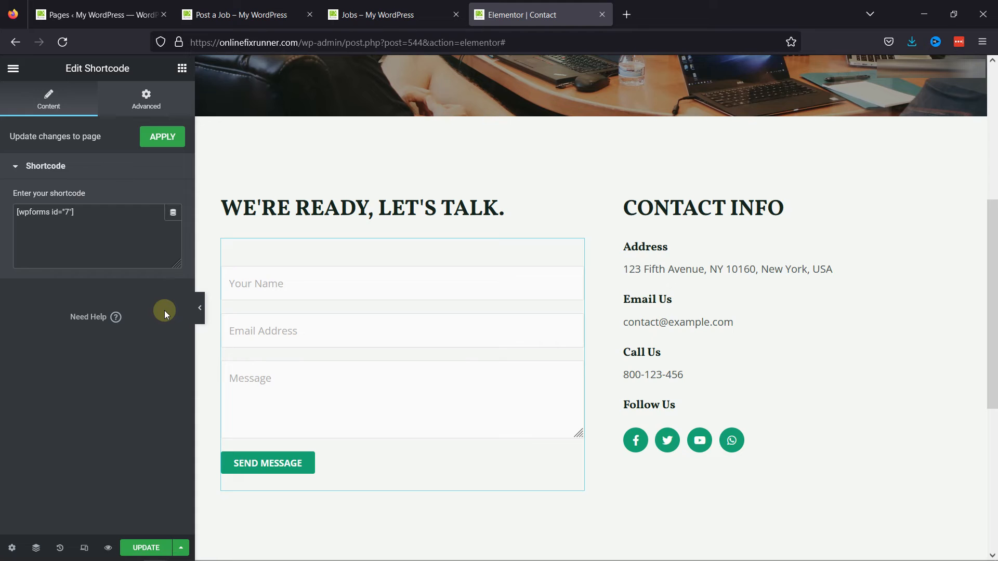
pyautogui.click(99, 14)
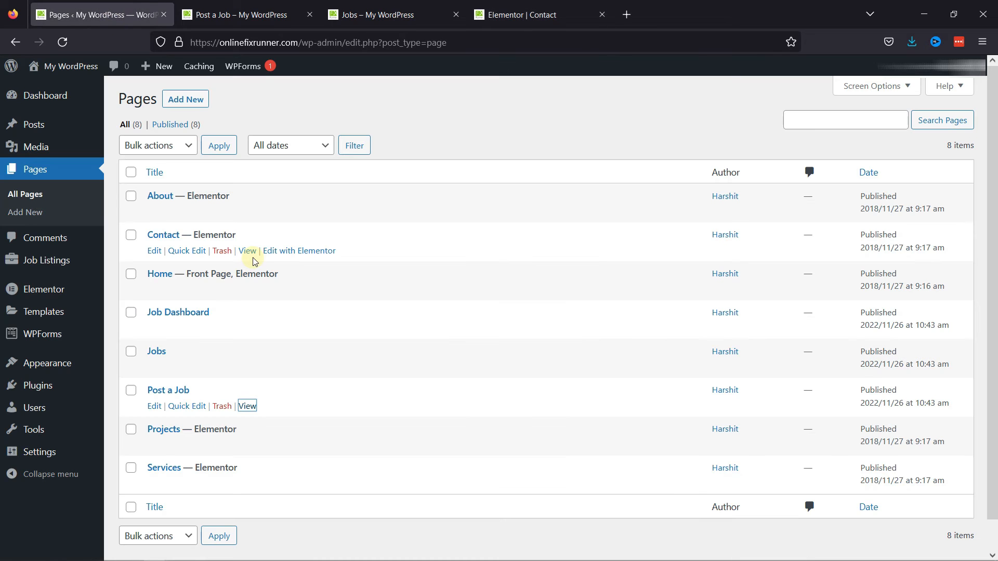
pyautogui.moveTo(39, 335)
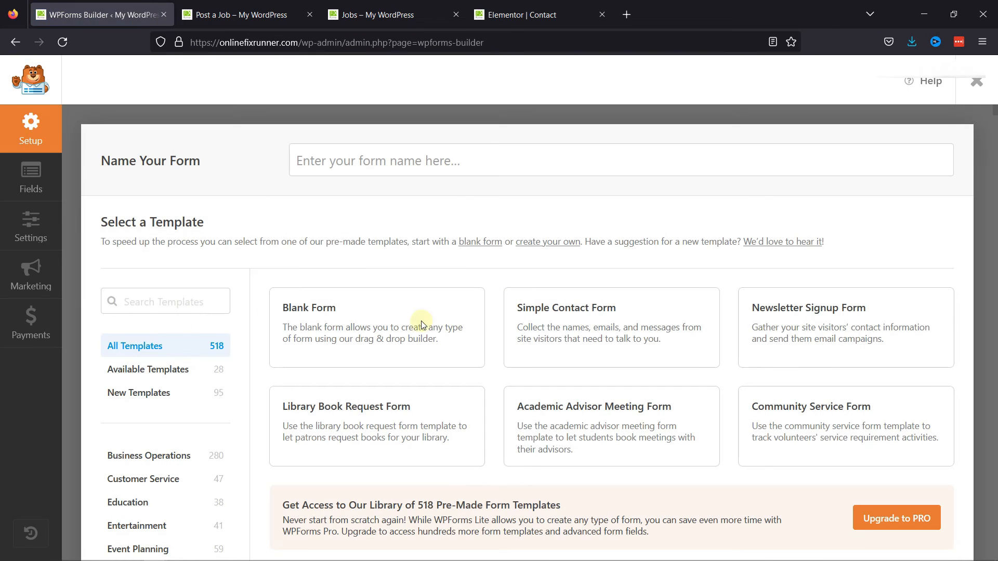
pyautogui.moveTo(565, 324)
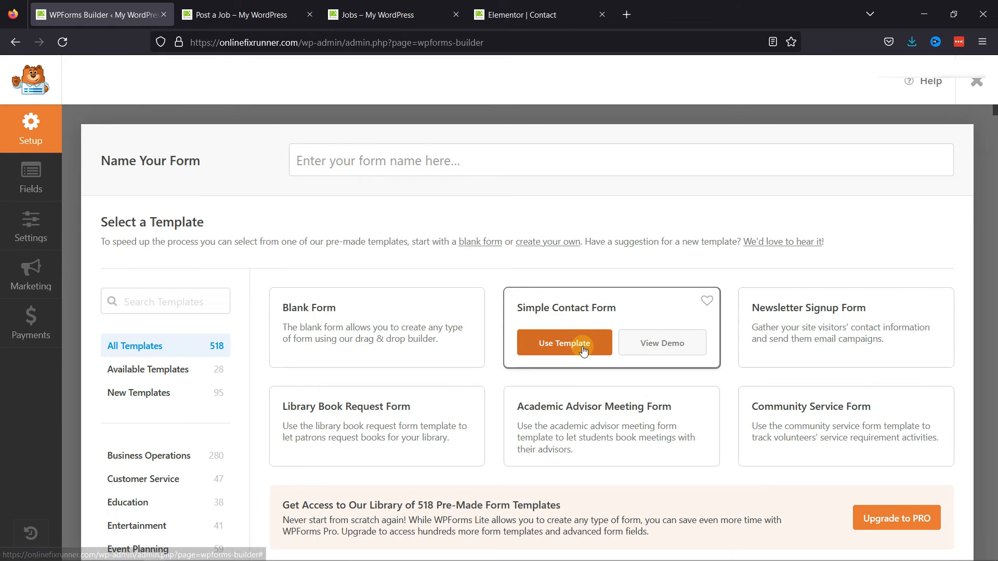
pyautogui.click(575, 370)
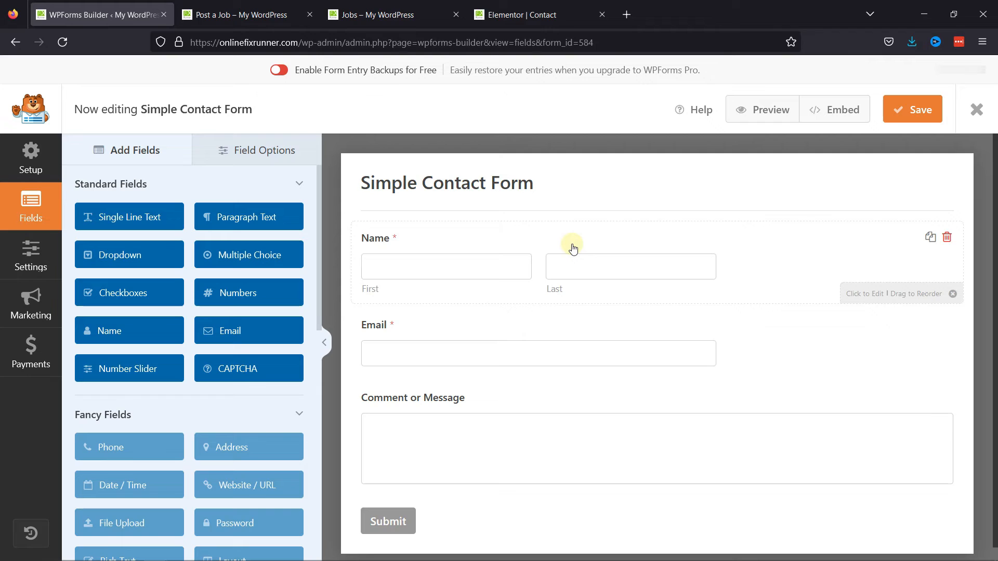
# Set the format of the form's Name field to Simple.
pyautogui.click(573, 248)
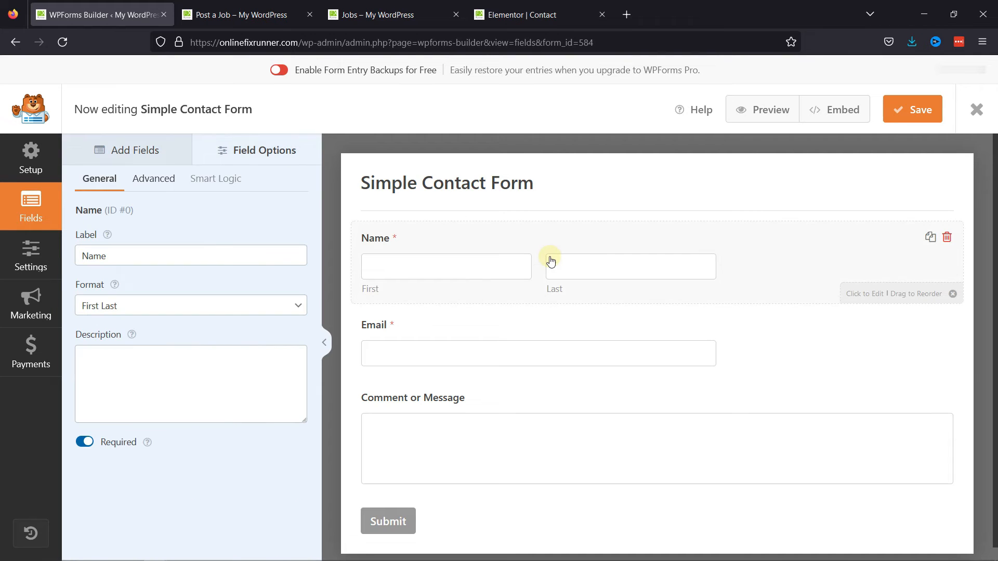
pyautogui.click(298, 311)
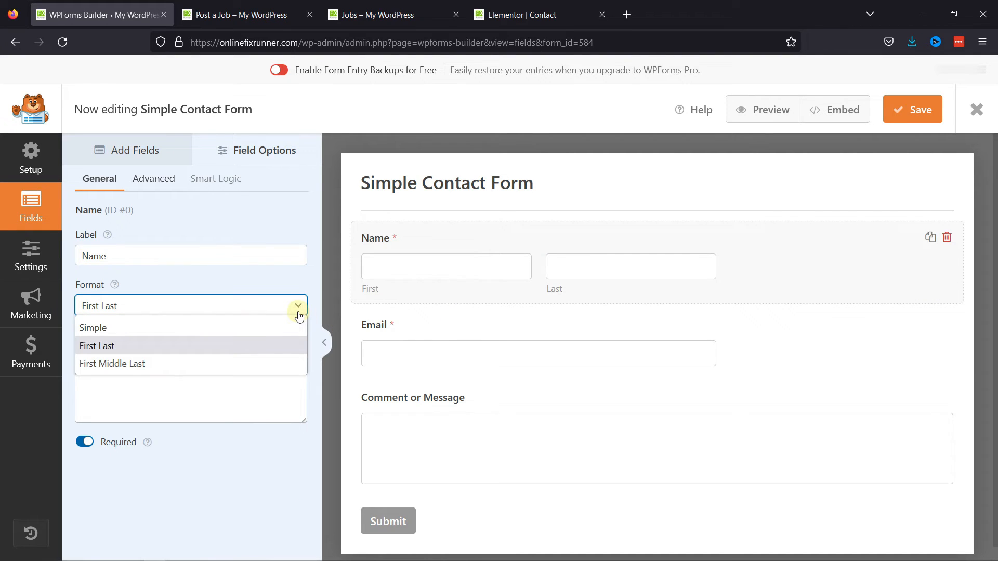
pyautogui.click(271, 328)
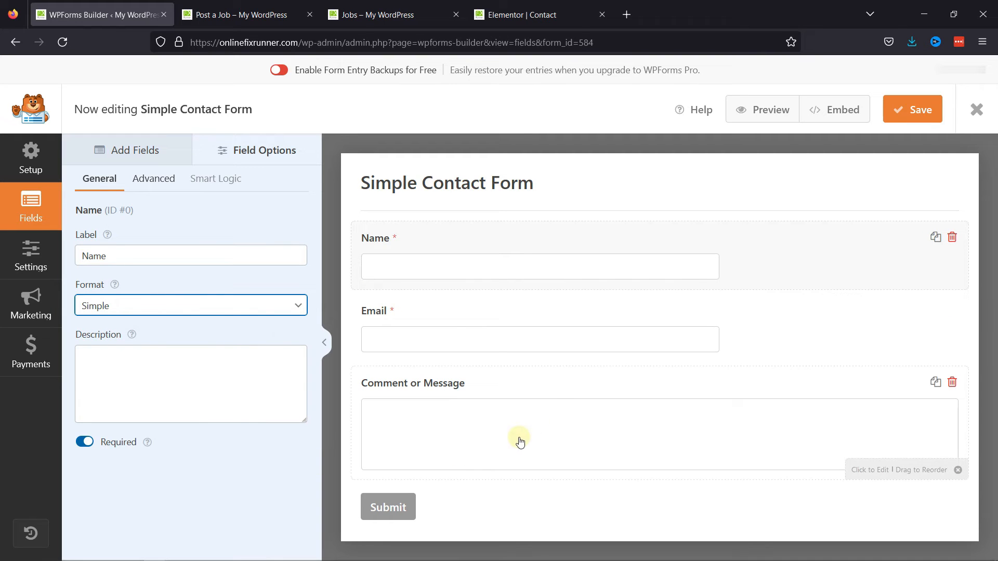
# Relabel the Comment or Message field as "Message" and save the form.
pyautogui.click(574, 338)
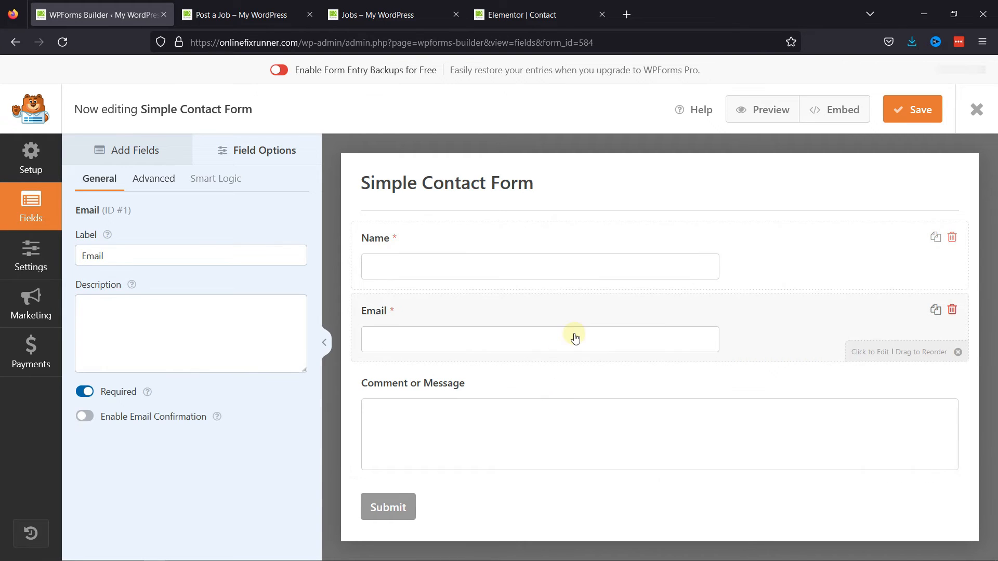
pyautogui.click(551, 408)
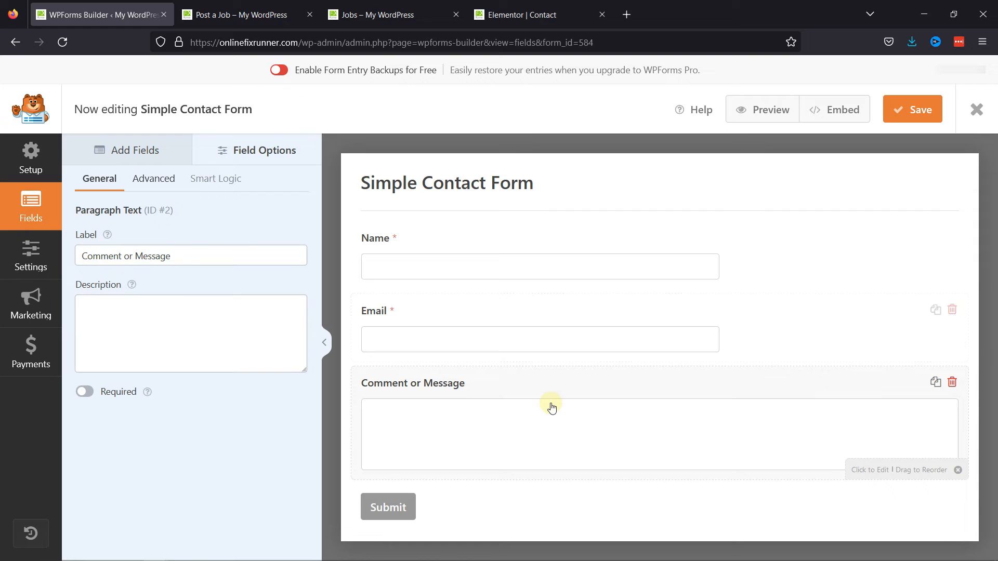
pyautogui.moveTo(185, 261); pyautogui.dragTo(65, 257)
pyautogui.press('BackSpace')
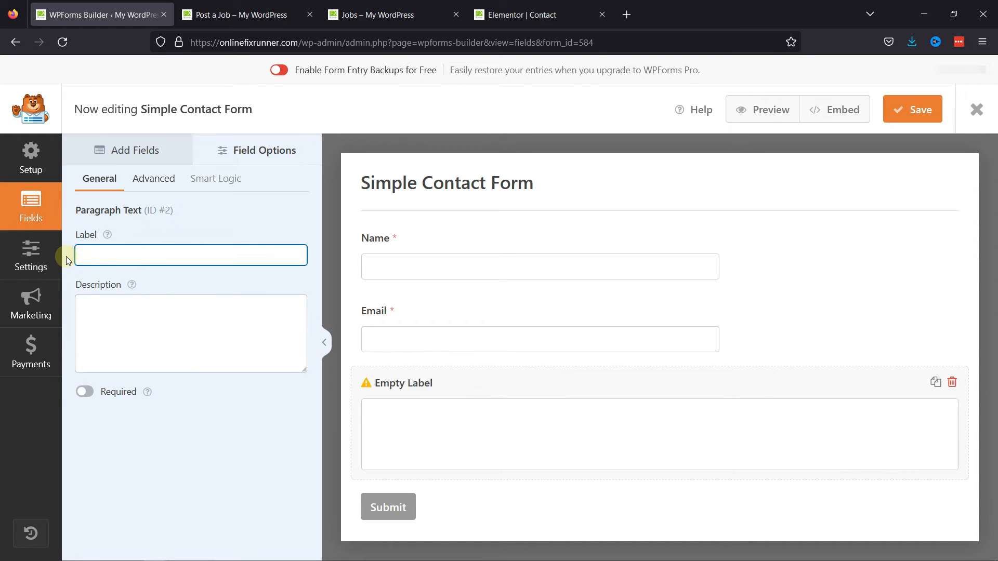
pyautogui.write('M')
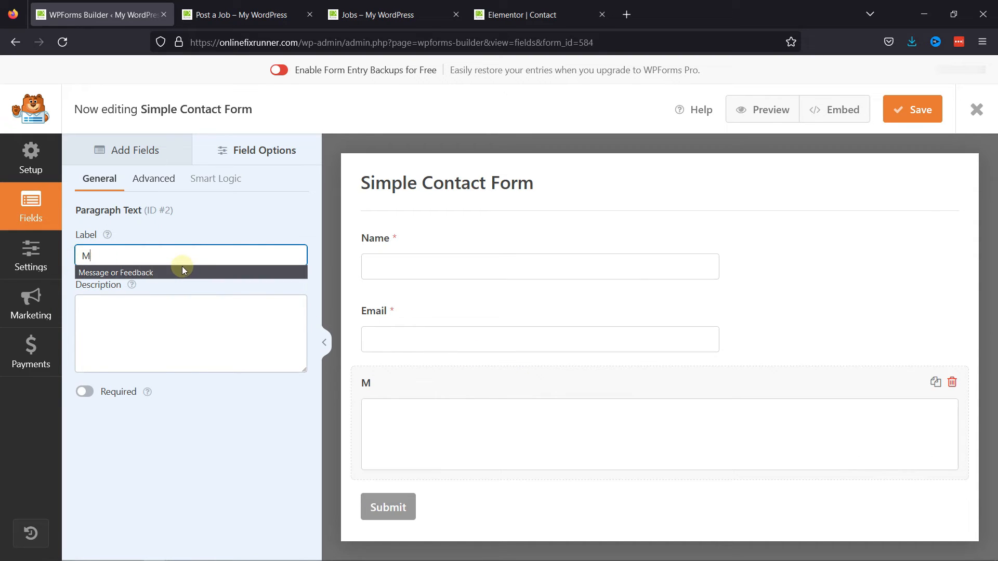
pyautogui.write('ESSAGEe')
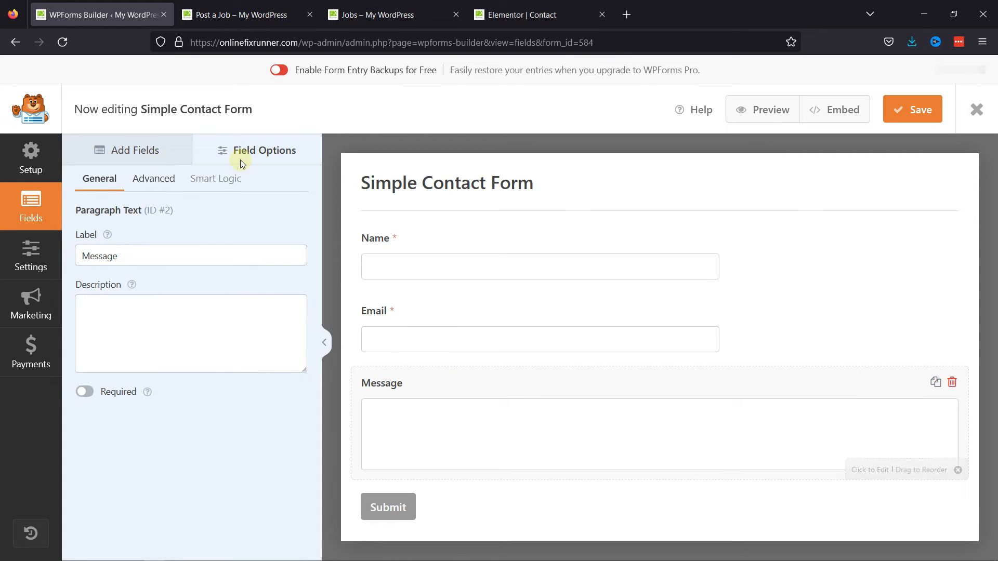
pyautogui.click(140, 156)
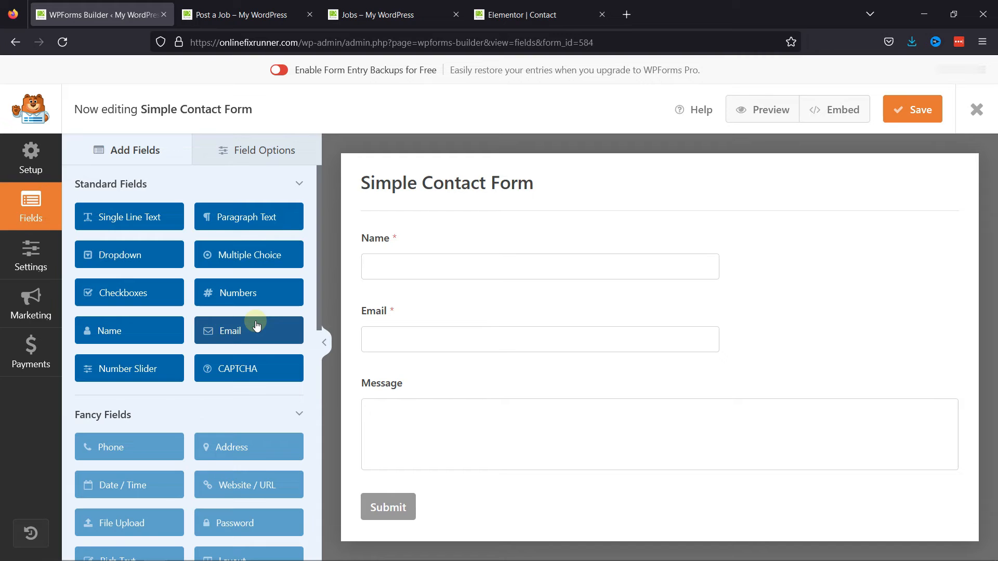
pyautogui.click(905, 117)
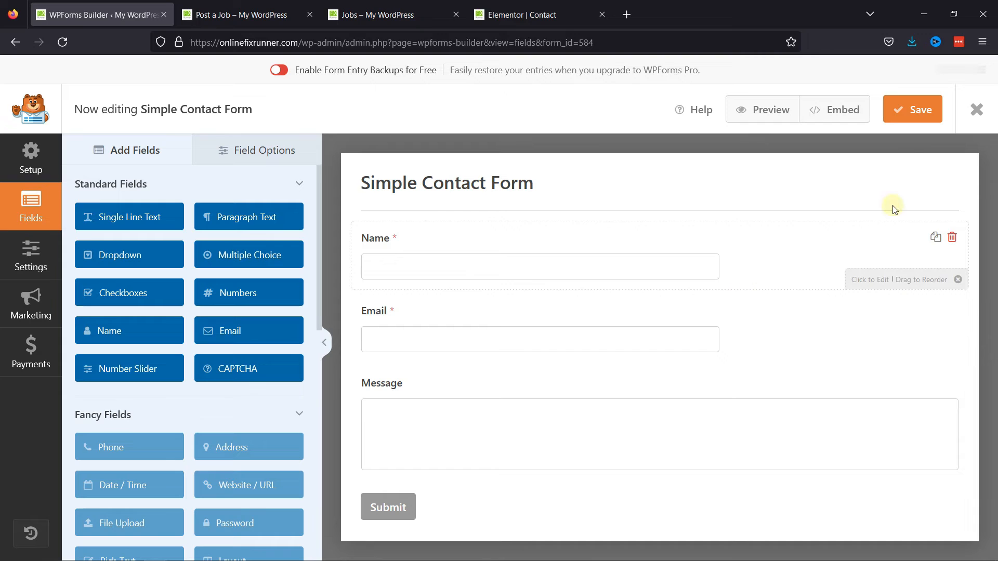
# Copy the form's embed shortcode from within the form builder.
pyautogui.click(838, 111)
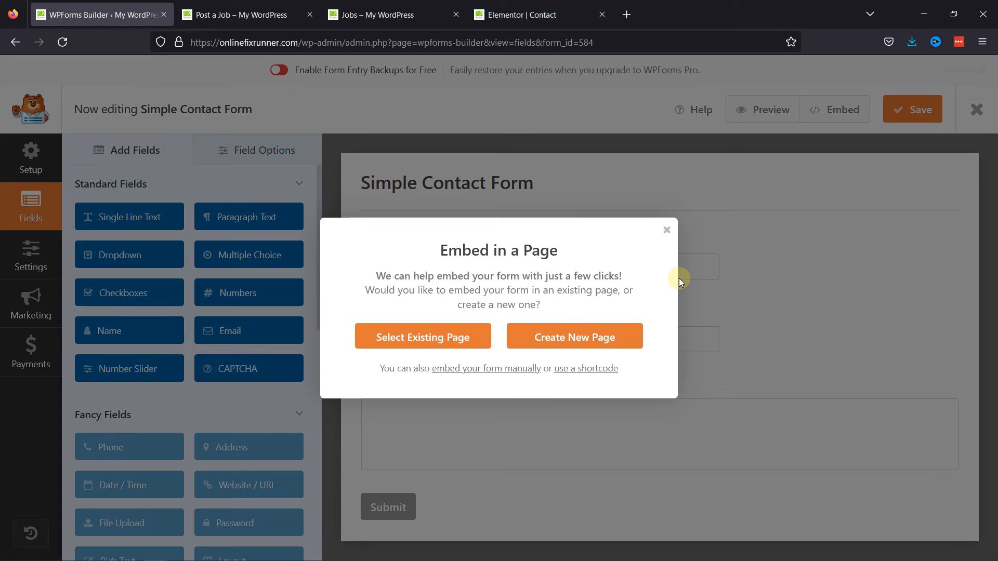
pyautogui.click(577, 369)
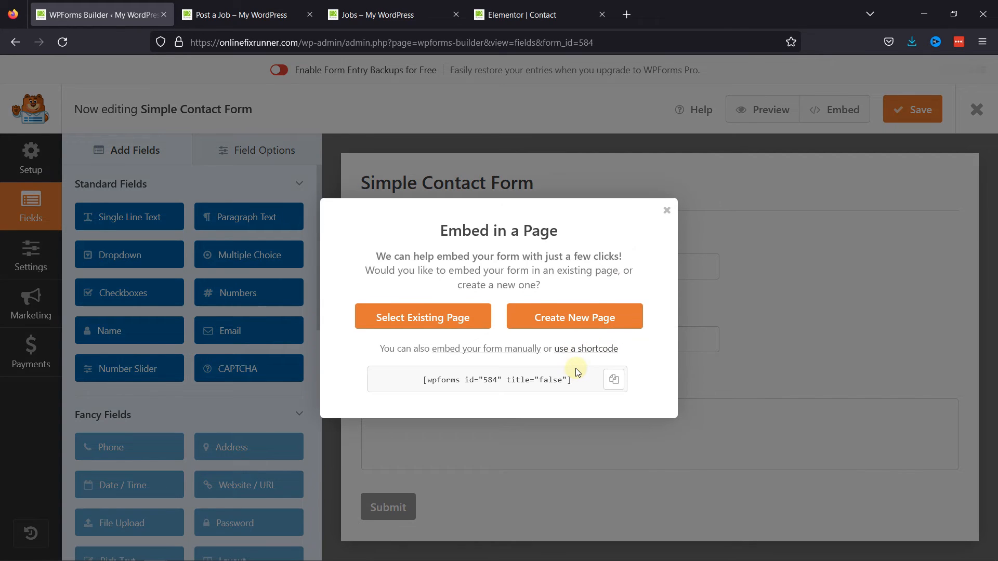
pyautogui.click(615, 382)
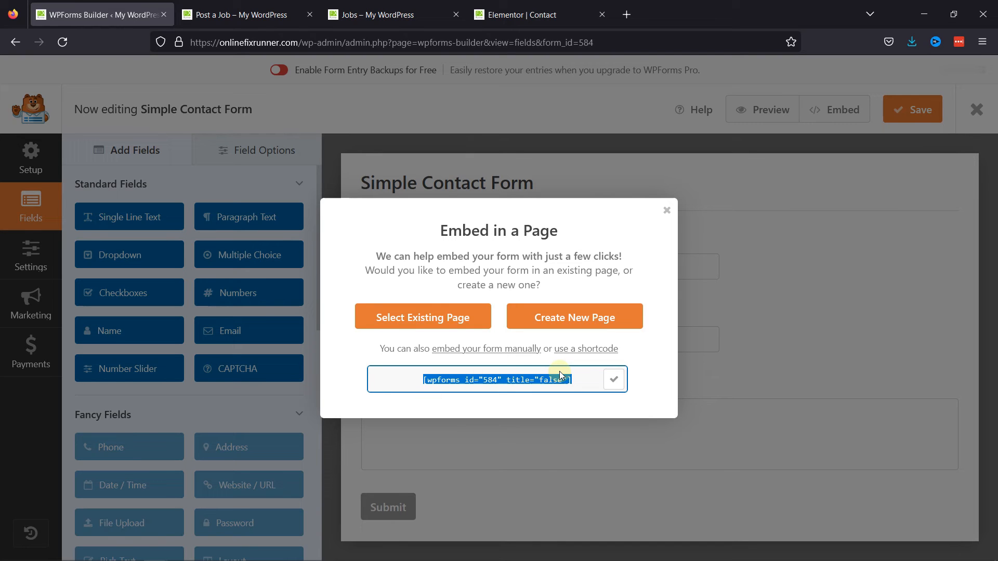
pyautogui.click(666, 210)
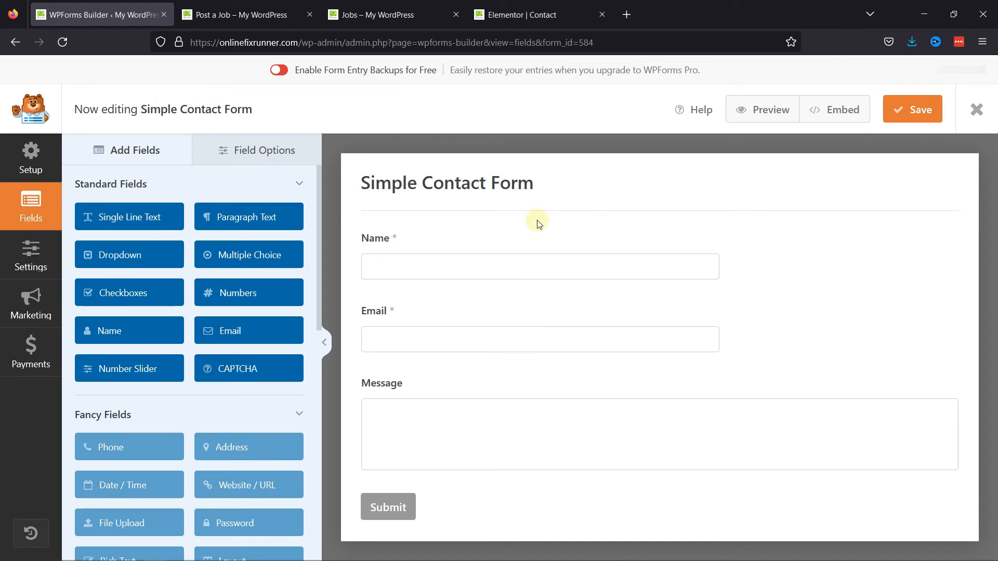
# Exit the form builder and copy the Simple Contact Form's shortcode from the forms overview.
pyautogui.click(974, 117)
pyautogui.click(976, 111)
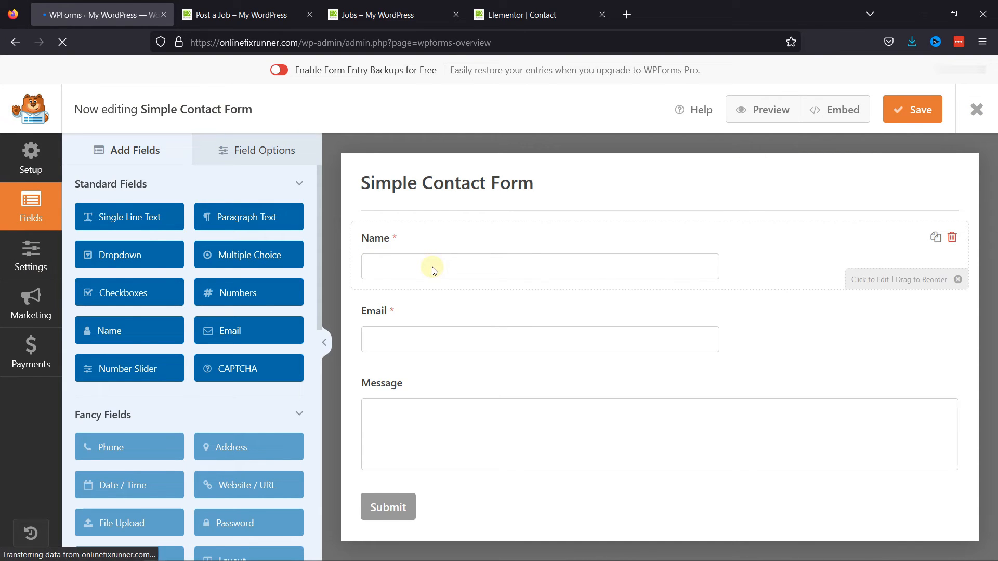
pyautogui.scroll(-2, 325, 362)
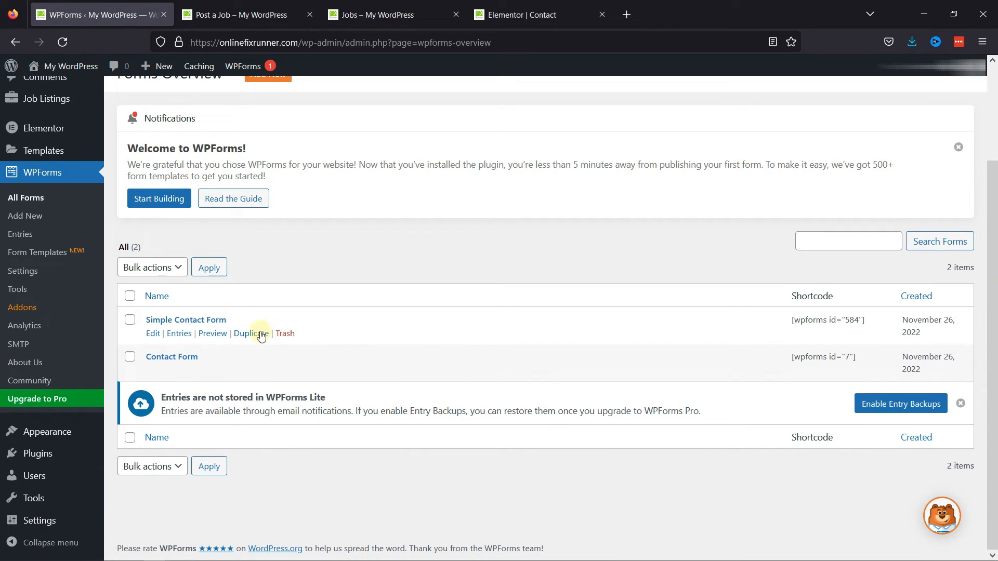
pyautogui.tripleClick(811, 320)
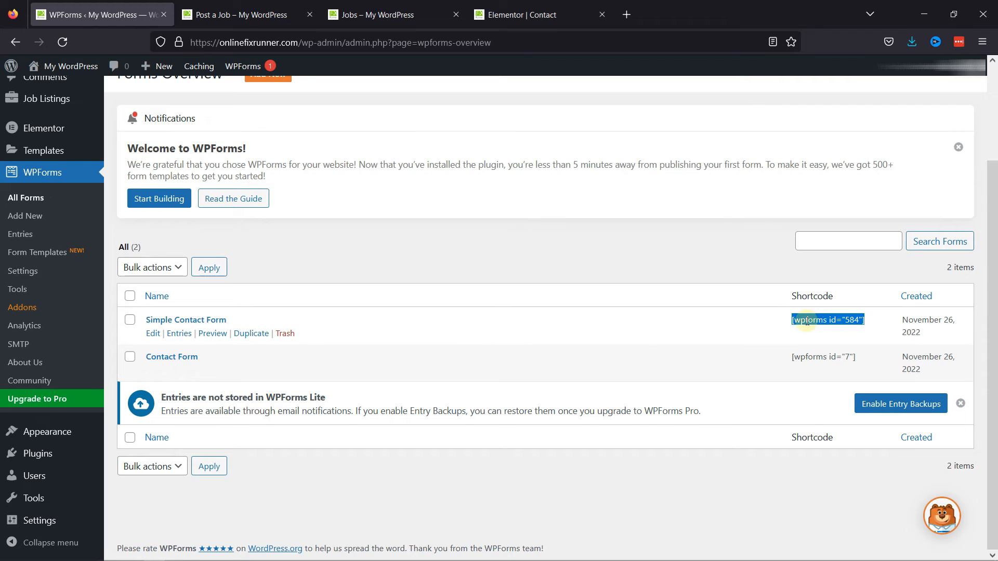
# Replace the shortcode in the Contact page's form widget with [wpforms id="584"] and update the page.
pyautogui.click(568, 23)
pyautogui.click(100, 213)
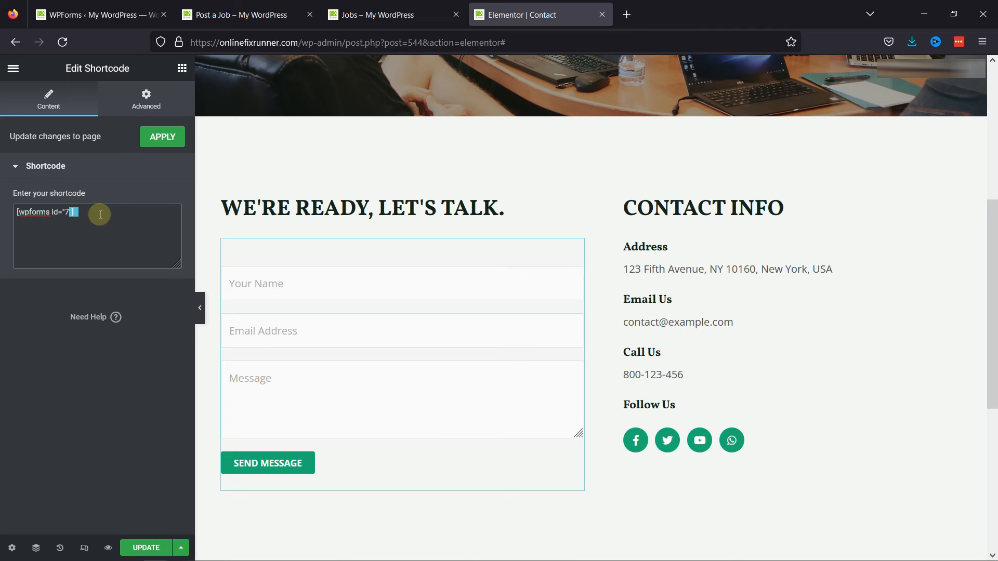
pyautogui.hotkey('ctrl', 'a')
pyautogui.hotkey('ctrl', 'v')
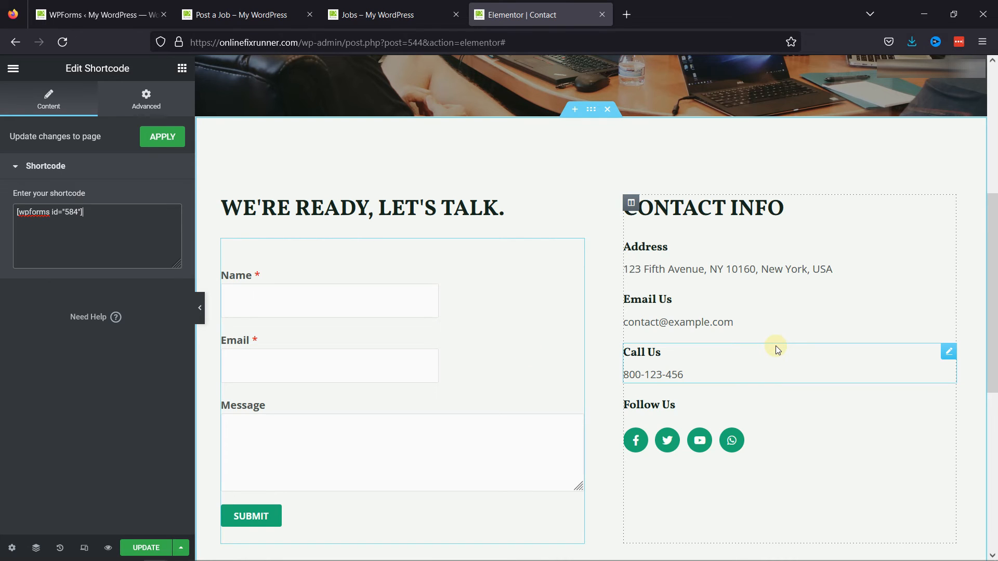
pyautogui.scroll(4, 776, 347)
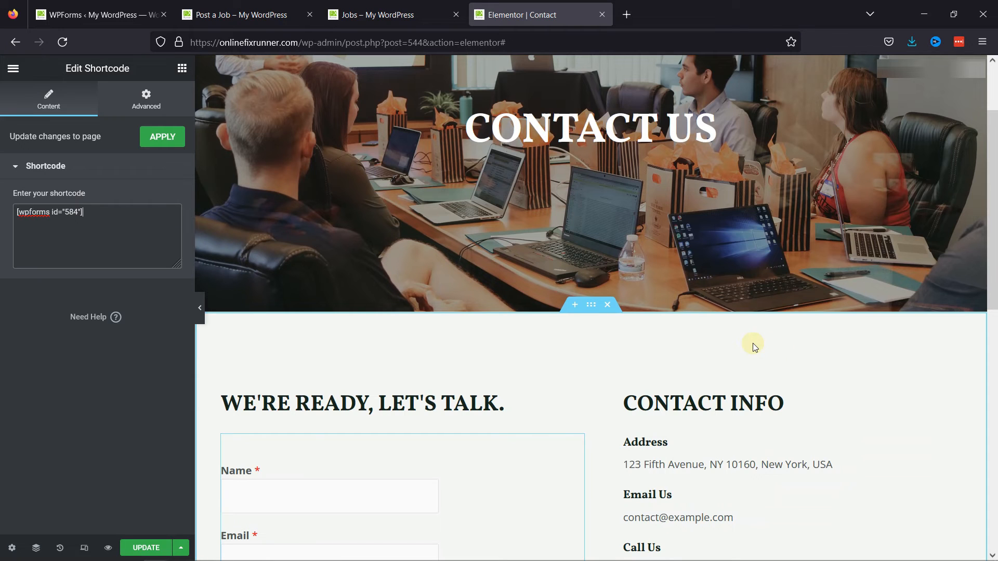
pyautogui.click(148, 547)
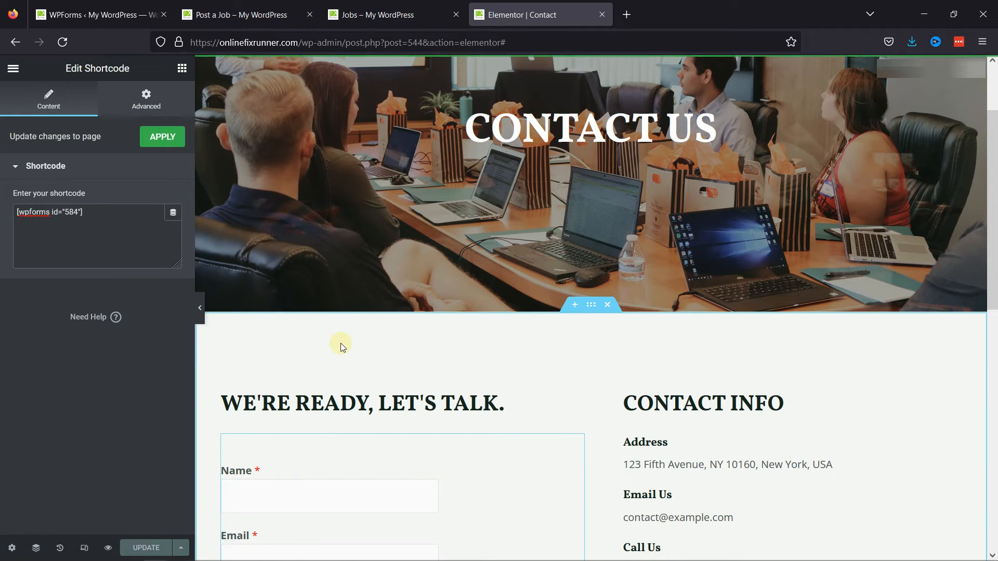
# Open the live homepage at onlinefixrunner.com, look it over, test the Find Jobs button, and return to the homepage.
pyautogui.click(182, 68)
pyautogui.click(300, 42)
pyautogui.moveTo(299, 41); pyautogui.dragTo(531, 39)
pyautogui.press('BackSpace')
pyautogui.press('Return')
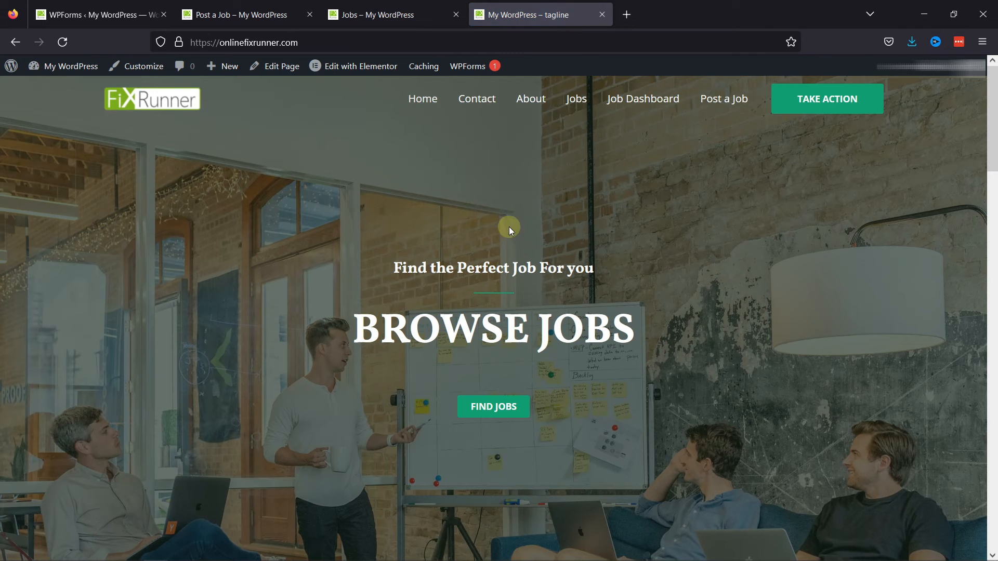
pyautogui.scroll(-4, 562, 303)
pyautogui.scroll(-10, 562, 303)
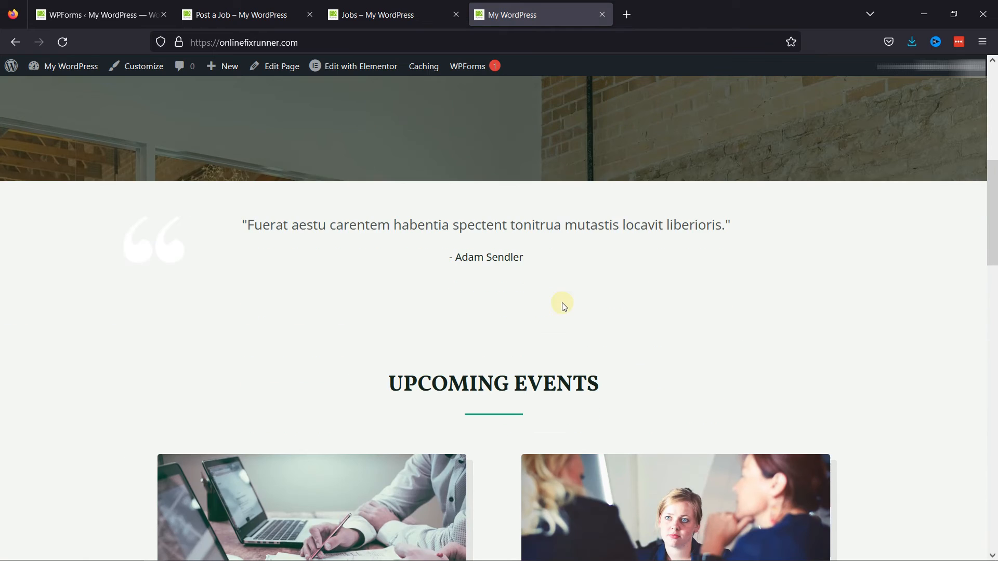
pyautogui.scroll(8, 562, 303)
pyautogui.scroll(6, 563, 302)
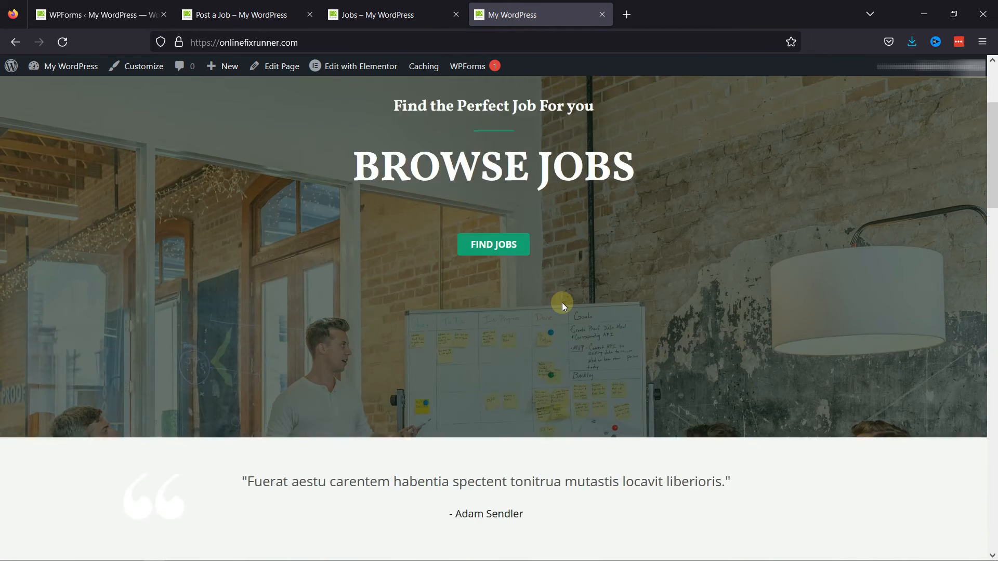
pyautogui.click(477, 415)
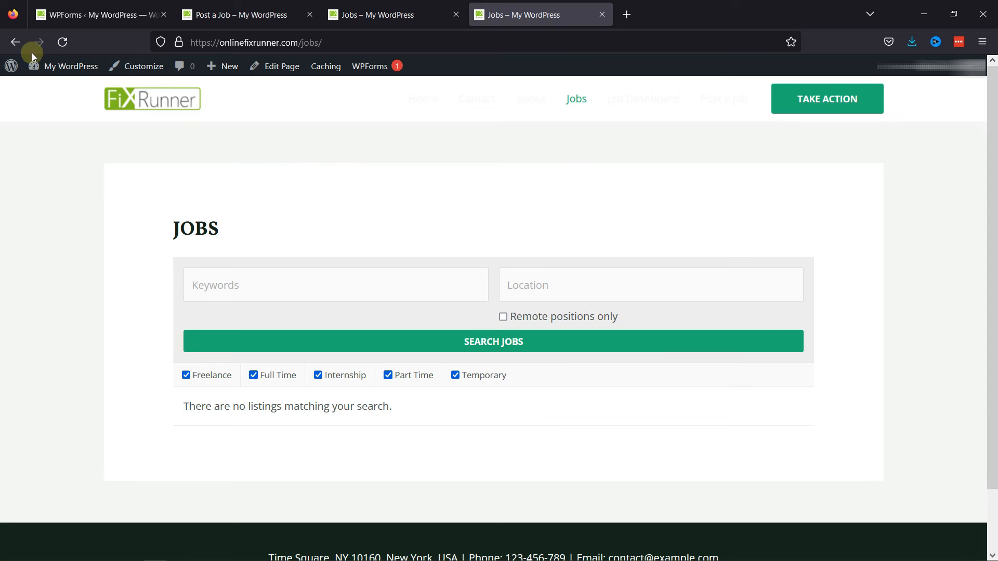
pyautogui.click(425, 103)
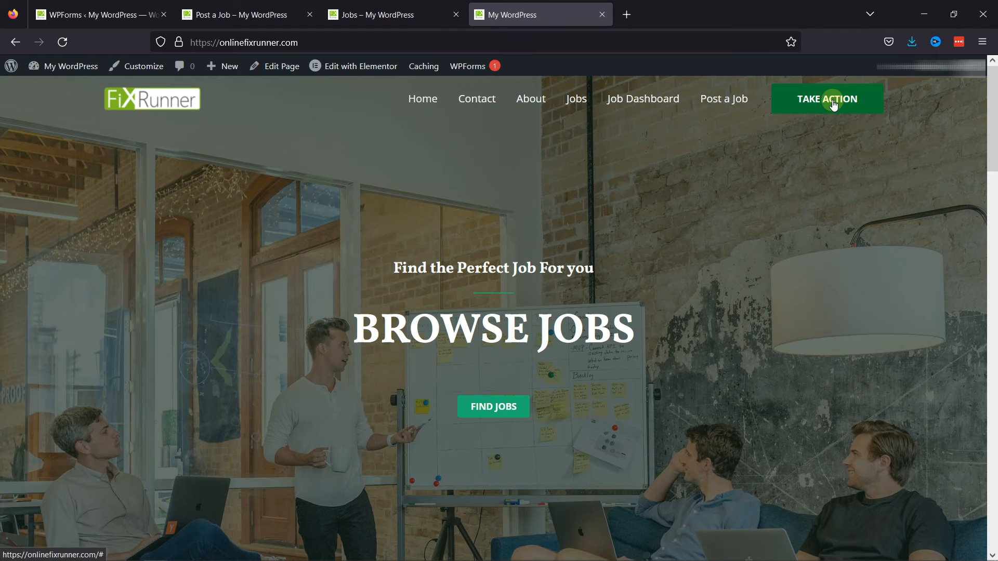
pyautogui.click(143, 71)
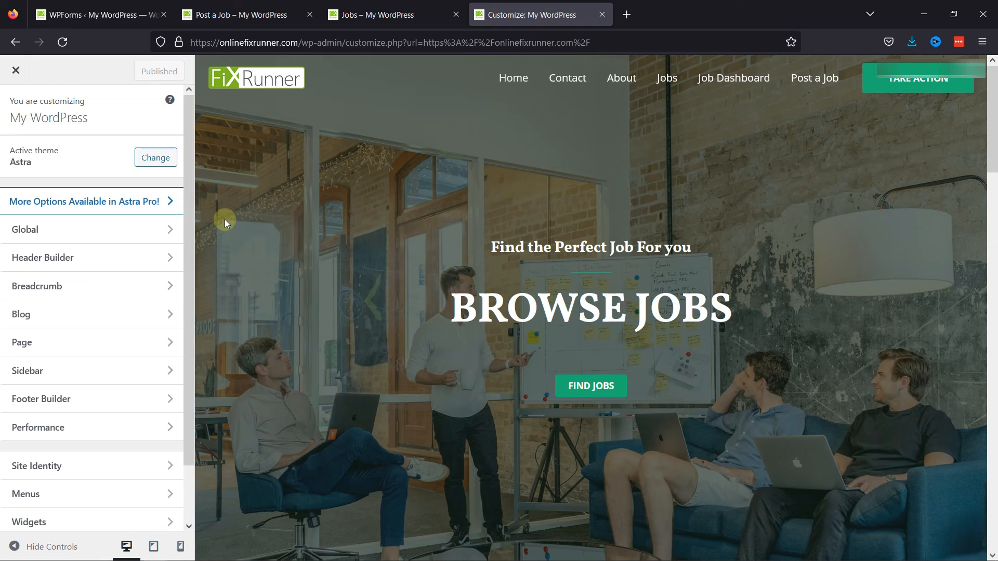
pyautogui.click(868, 71)
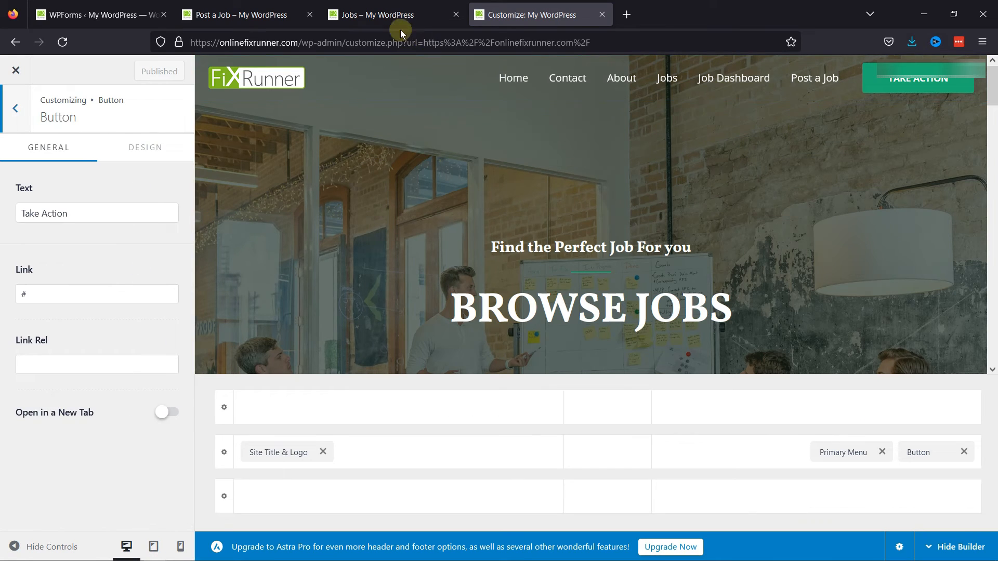
pyautogui.click(395, 21)
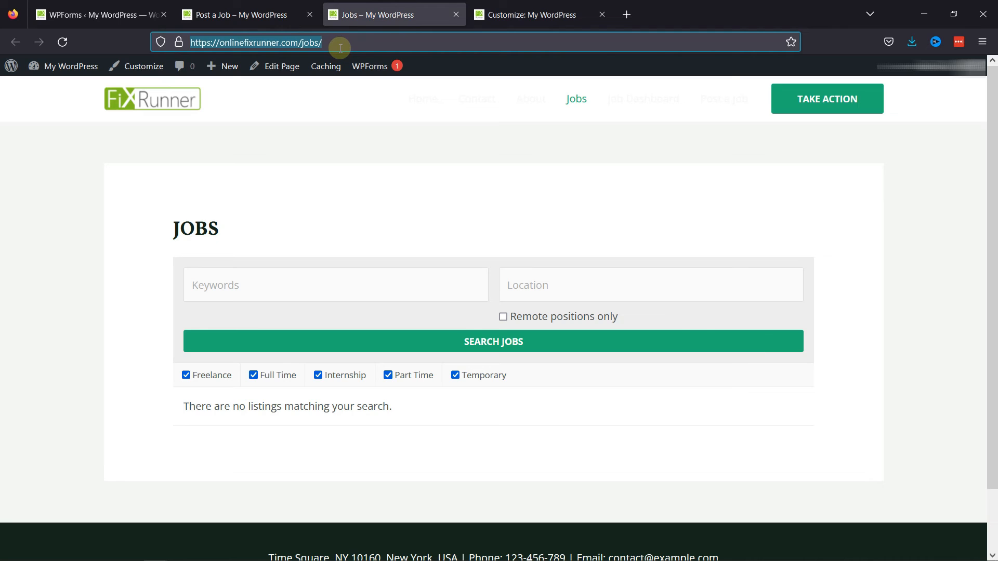
pyautogui.click(514, 16)
pyautogui.doubleClick(56, 293)
pyautogui.write('https://onlinefixrunner.com/jobs/')
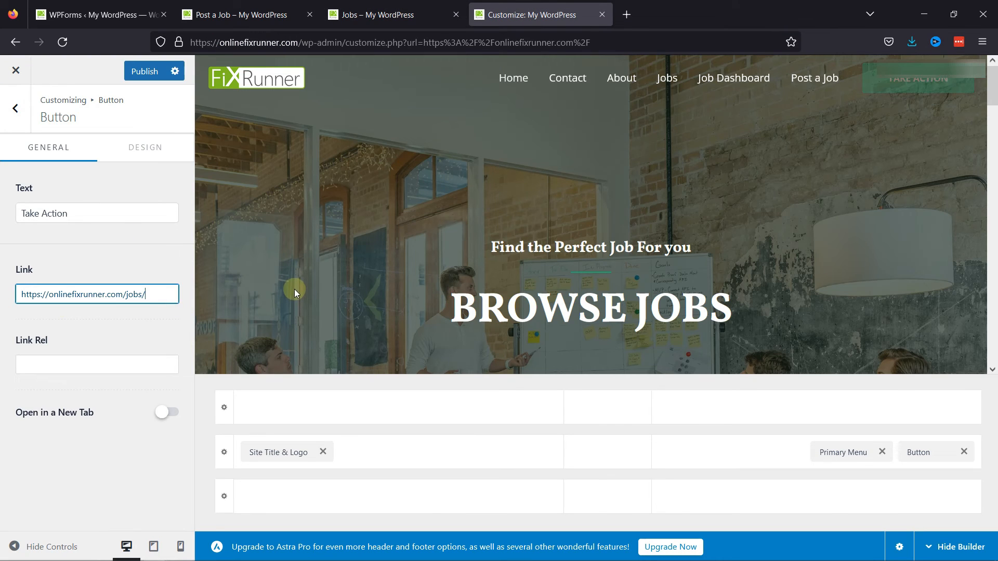
# Make the header button open in a new tab, change its text to "Browse Jobs", and publish the customizer changes.
pyautogui.click(163, 416)
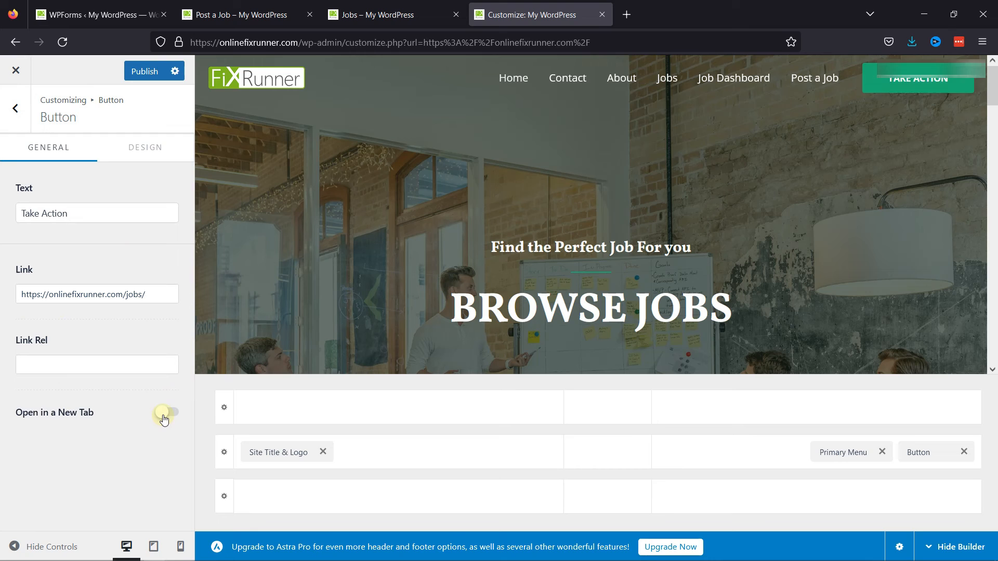
pyautogui.click(81, 217)
pyautogui.moveTo(77, 215); pyautogui.dragTo(20, 214)
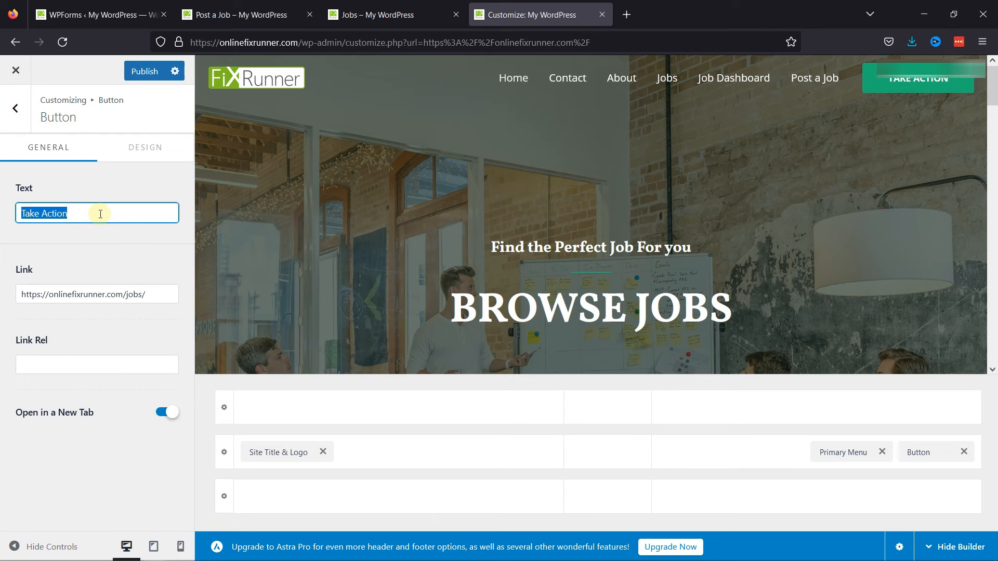
pyautogui.write('Browse Jobs')
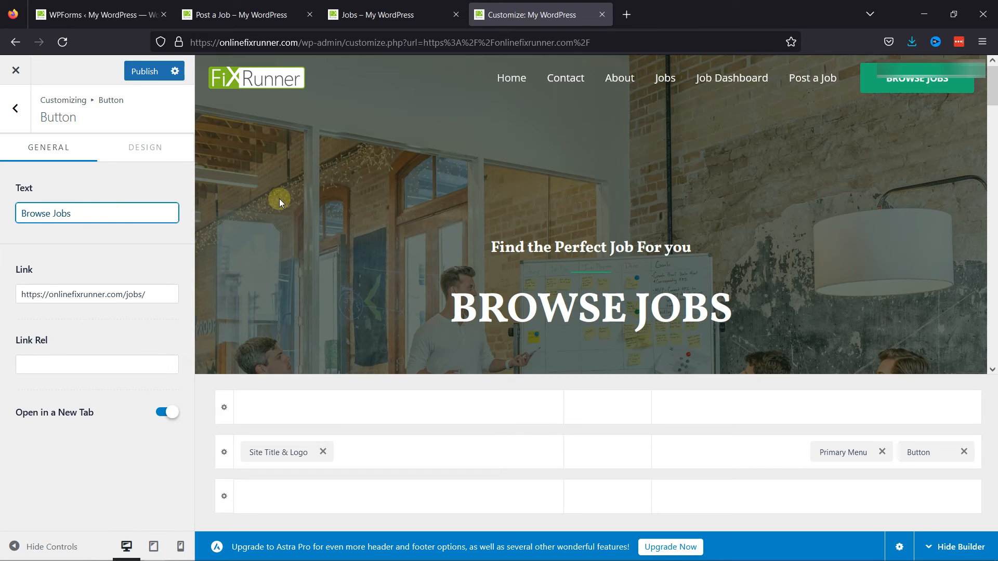
pyautogui.click(147, 72)
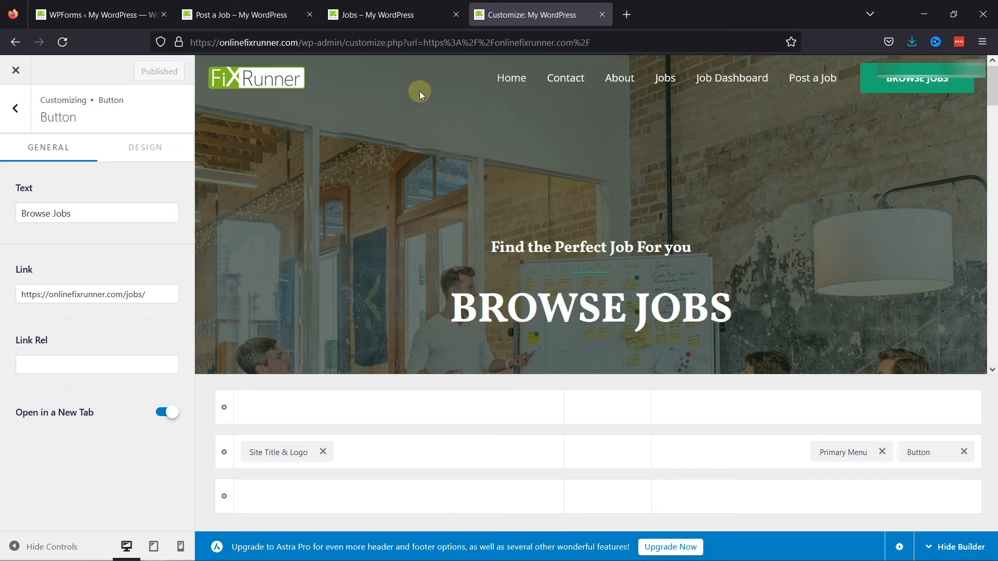
# Open the live homepage at onlinefixrunner.com, test the header's Browse Jobs button, and close the Jobs page it opens.
pyautogui.moveTo(299, 42); pyautogui.dragTo(628, 31)
pyautogui.press('BackSpace')
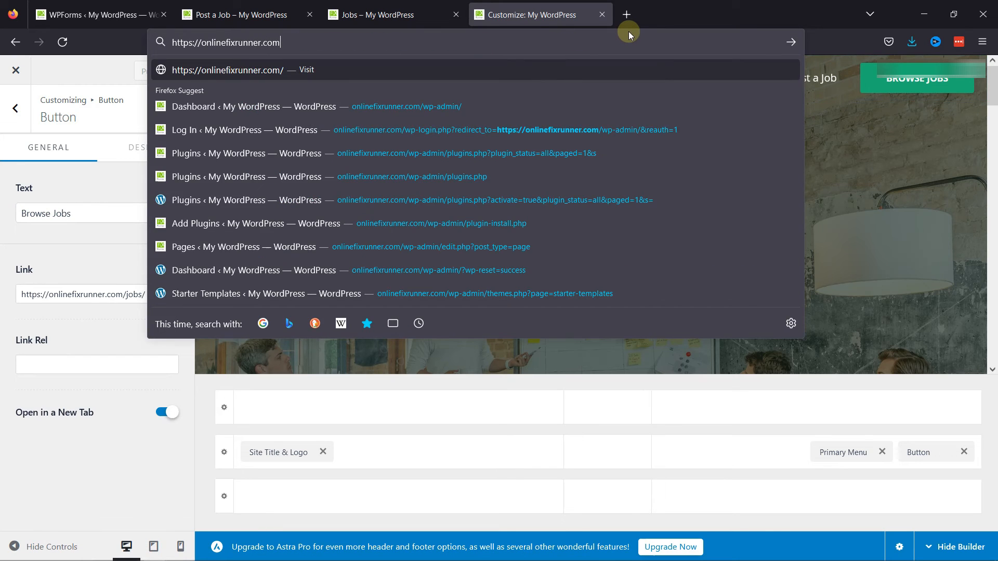
pyautogui.press('Return')
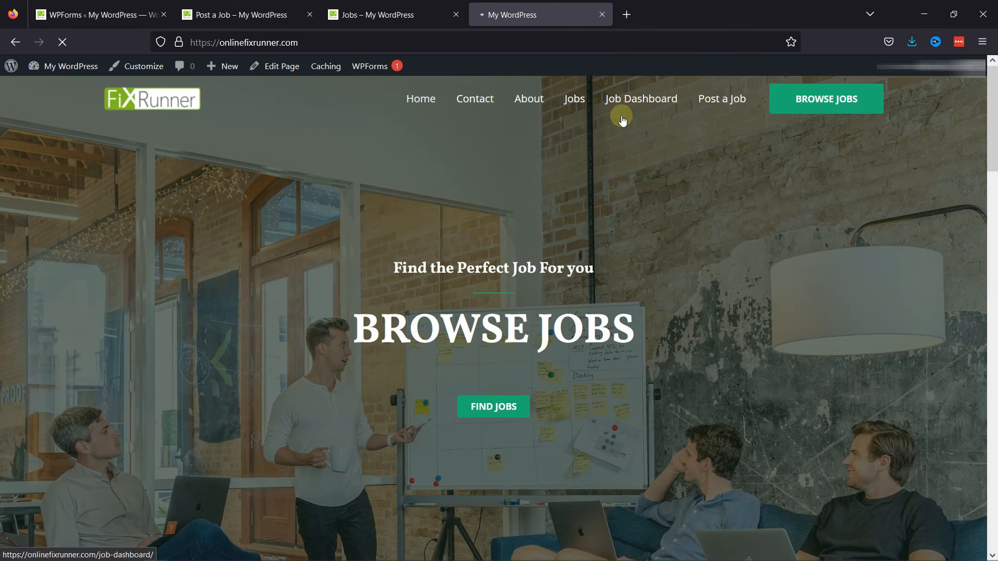
pyautogui.click(805, 108)
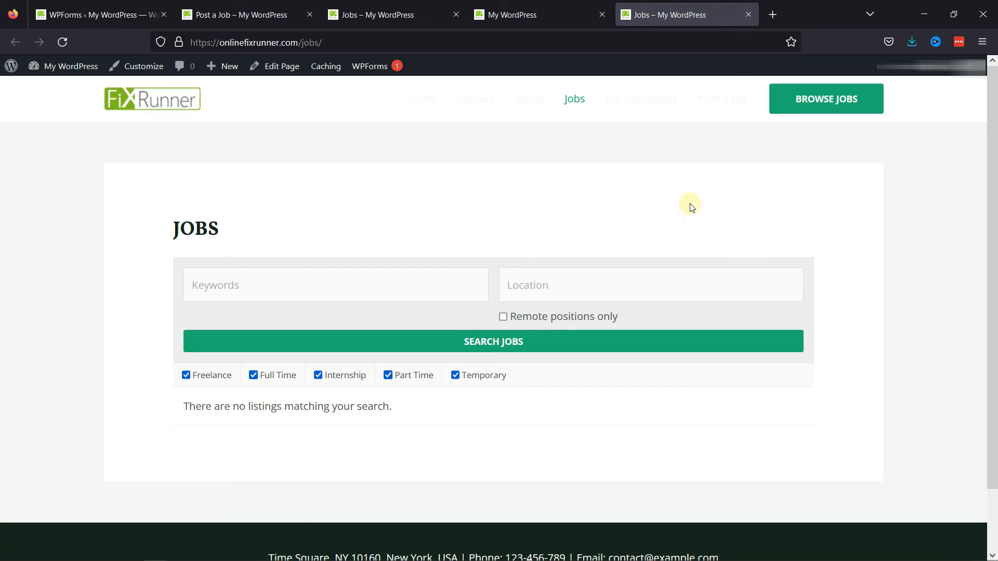
pyautogui.click(746, 16)
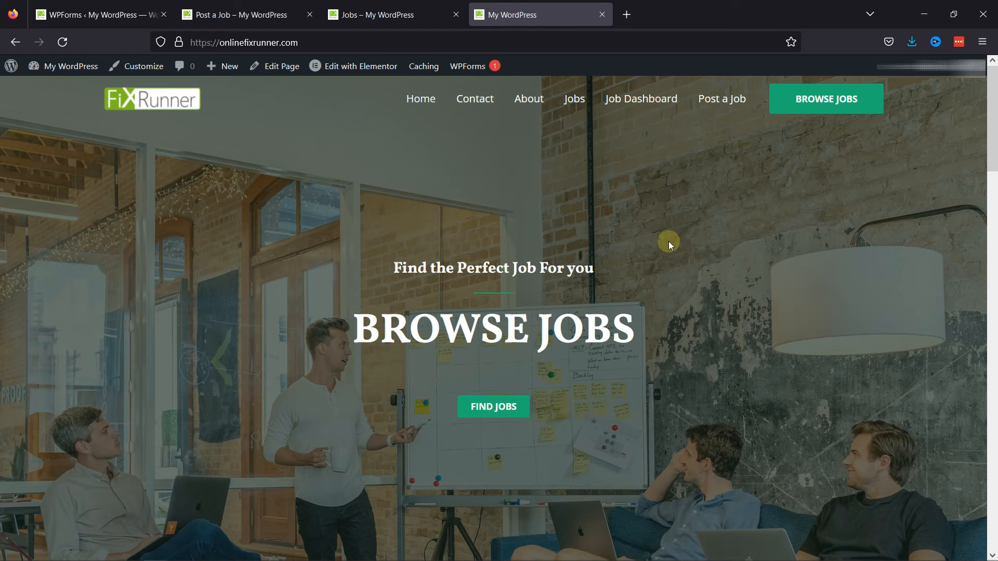
# Return to the WordPress admin, open the list of all job listings, and start adding a new job.
pyautogui.click(104, 12)
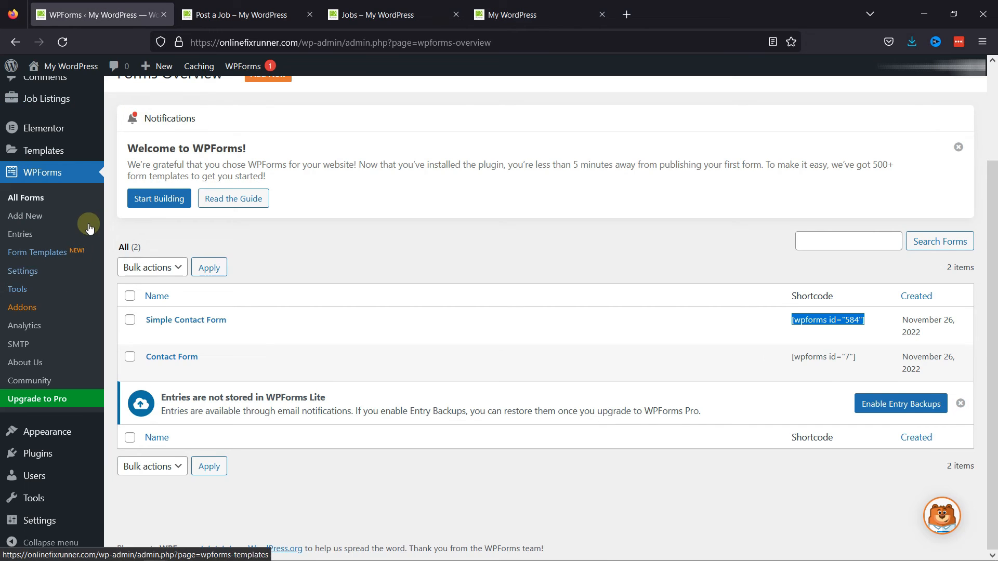
pyautogui.scroll(3, 85, 221)
pyautogui.moveTo(58, 214)
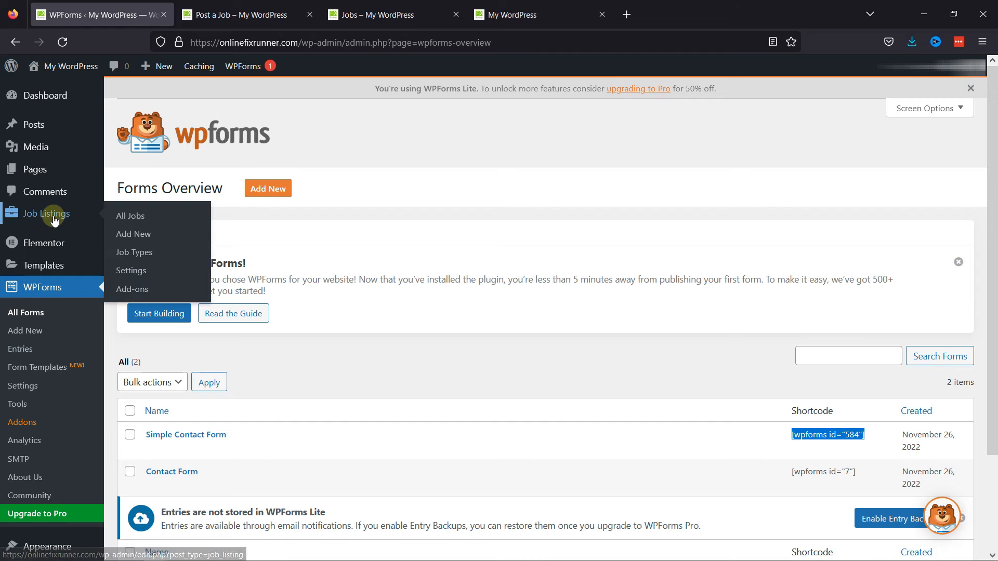
pyautogui.click(135, 223)
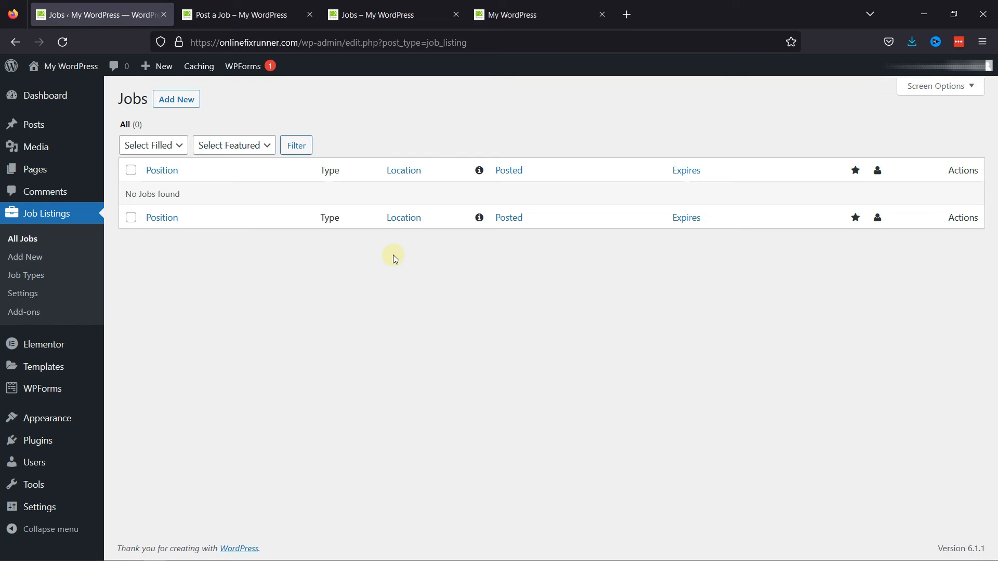
pyautogui.click(188, 104)
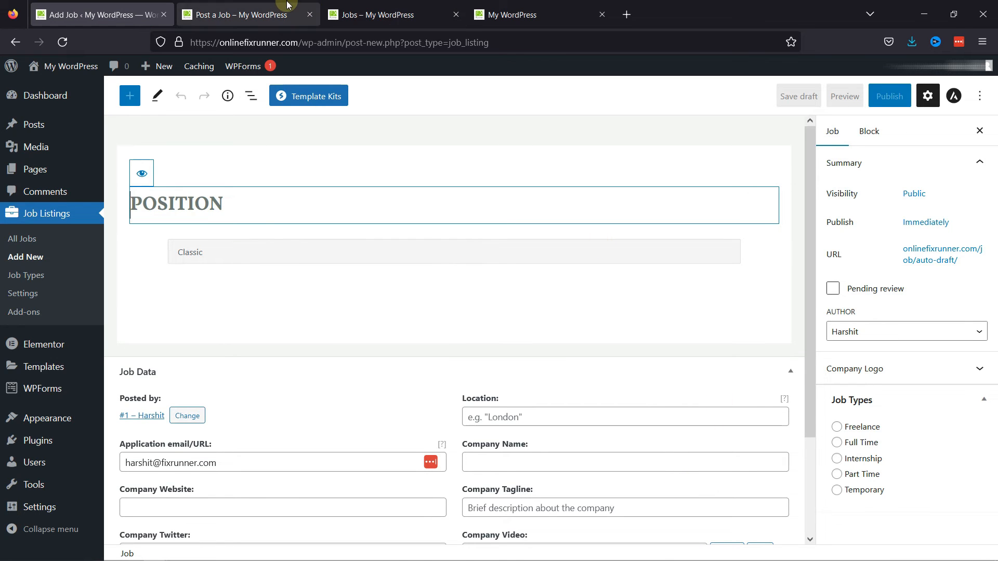
# Review the fields of the front-end Post a Job form, from job title to company details, and return to the new job's editor.
pyautogui.click(244, 15)
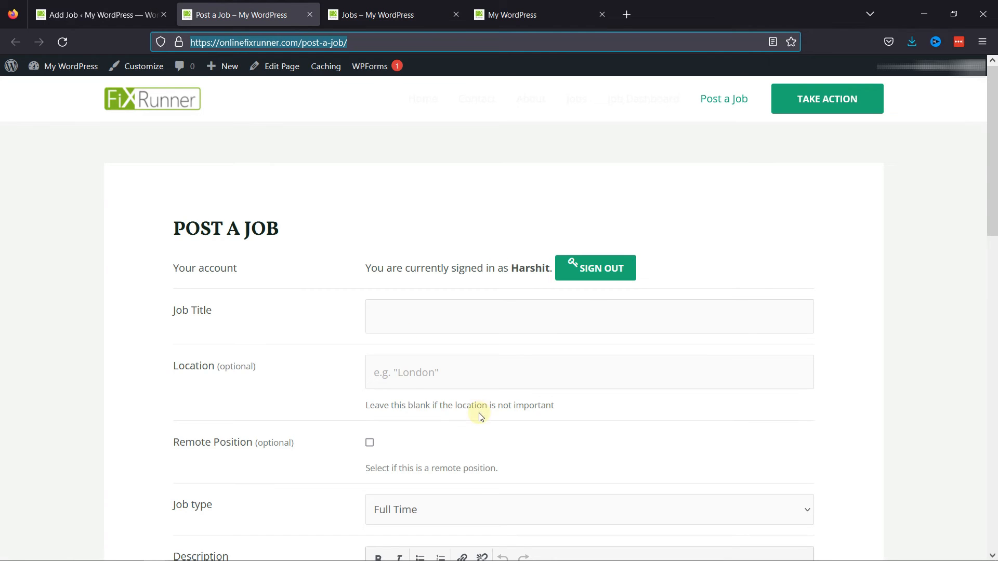
pyautogui.scroll(-10, 481, 411)
pyautogui.scroll(-4, 481, 411)
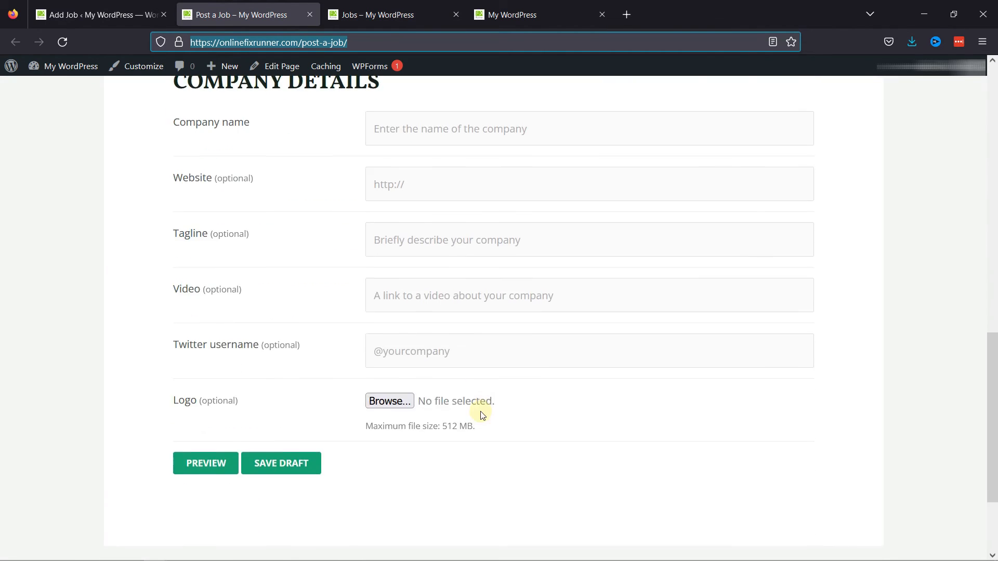
pyautogui.scroll(13, 481, 413)
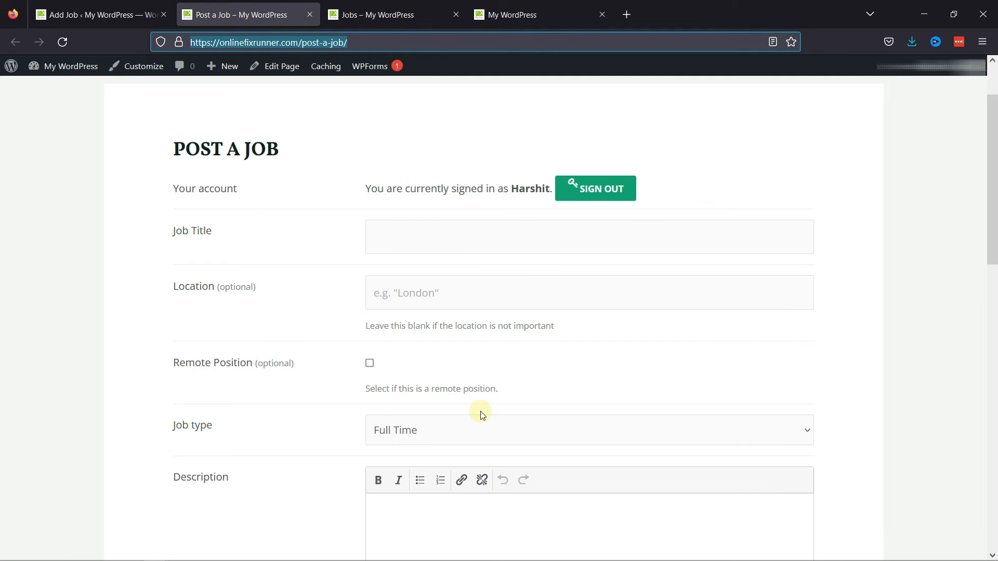
pyautogui.scroll(1, 481, 414)
pyautogui.hotkey('ctrl', 'pageup')
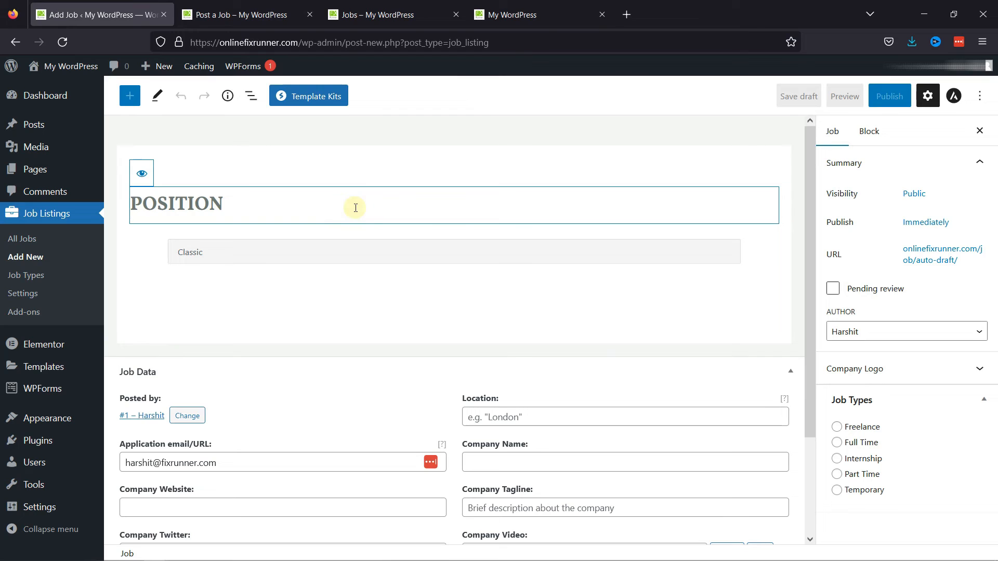
# Title the new job "Video Editor" and enter New York as its location and FixRunner as the company name.
pyautogui.write('VID')
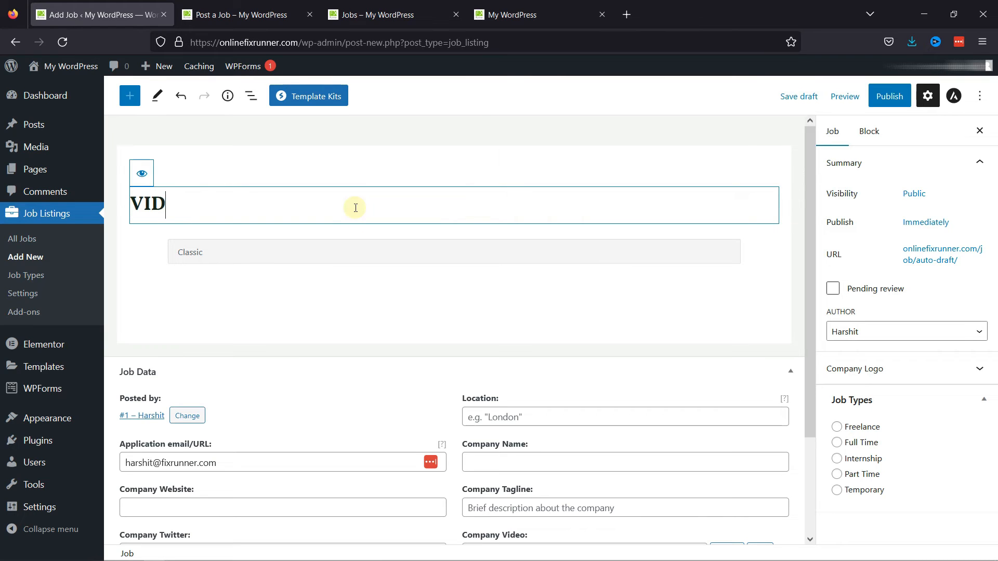
pyautogui.write('EO EDITOR')
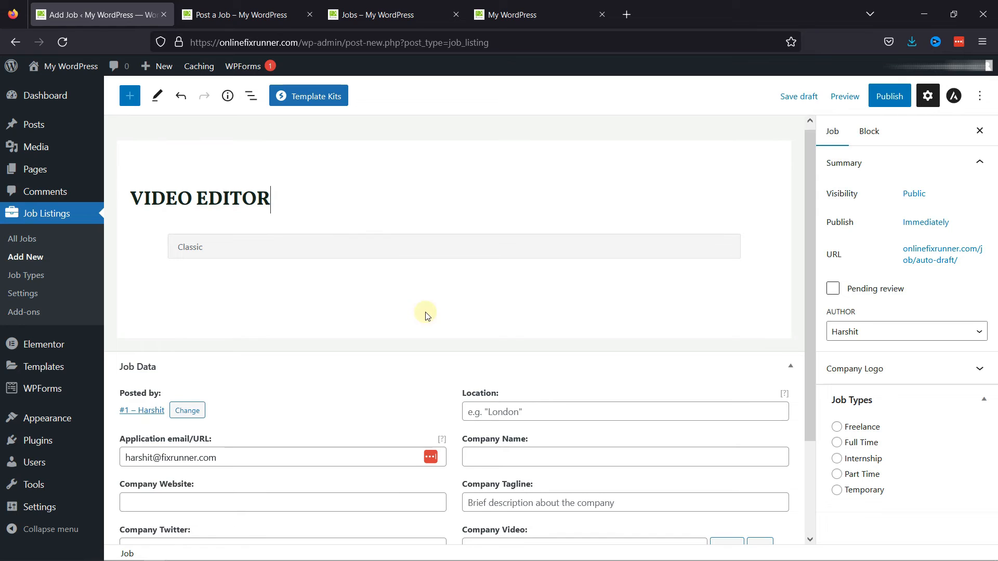
pyautogui.scroll(-2, 425, 315)
pyautogui.click(535, 320)
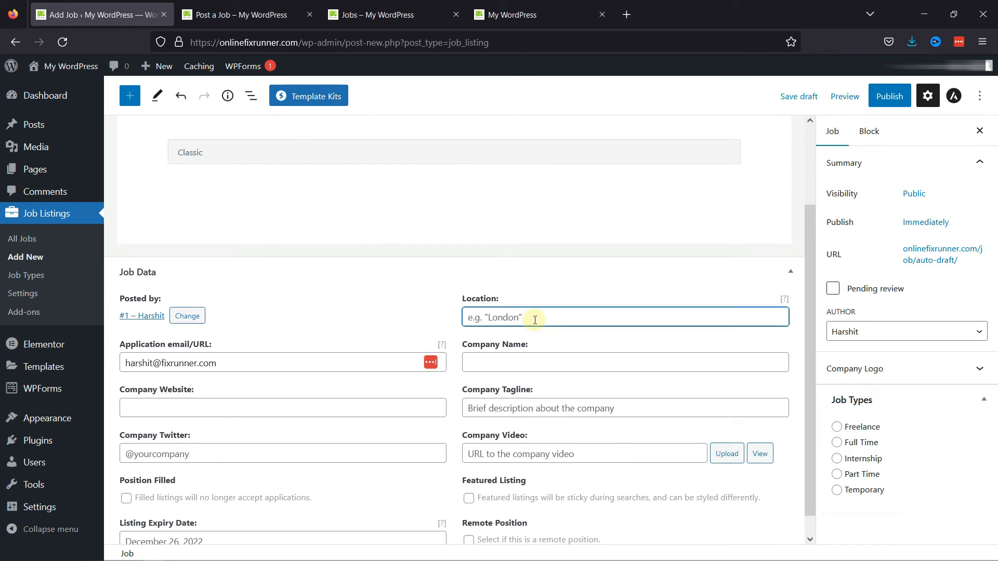
pyautogui.write('New')
pyautogui.scroll(1, 519, 343)
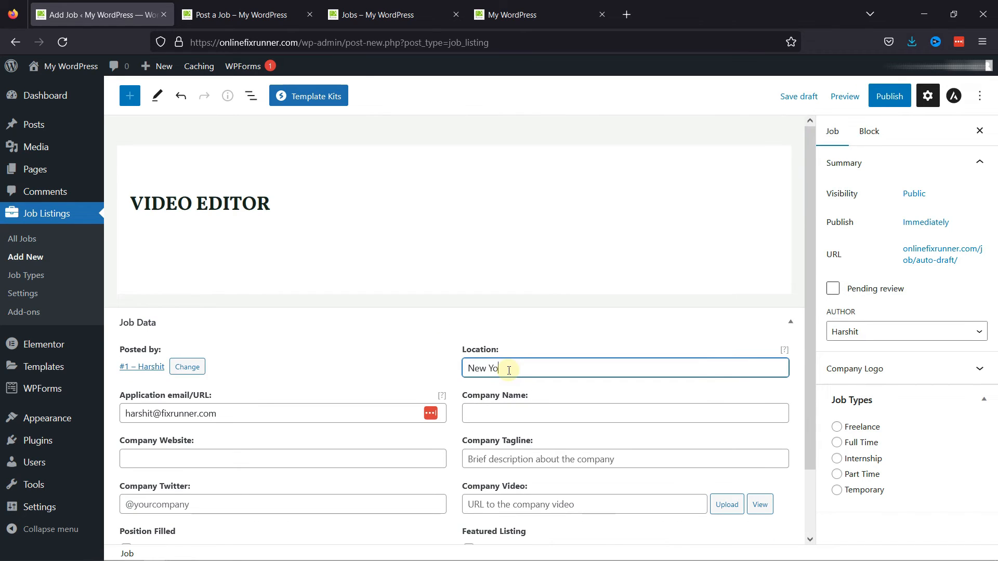
pyautogui.click(493, 417)
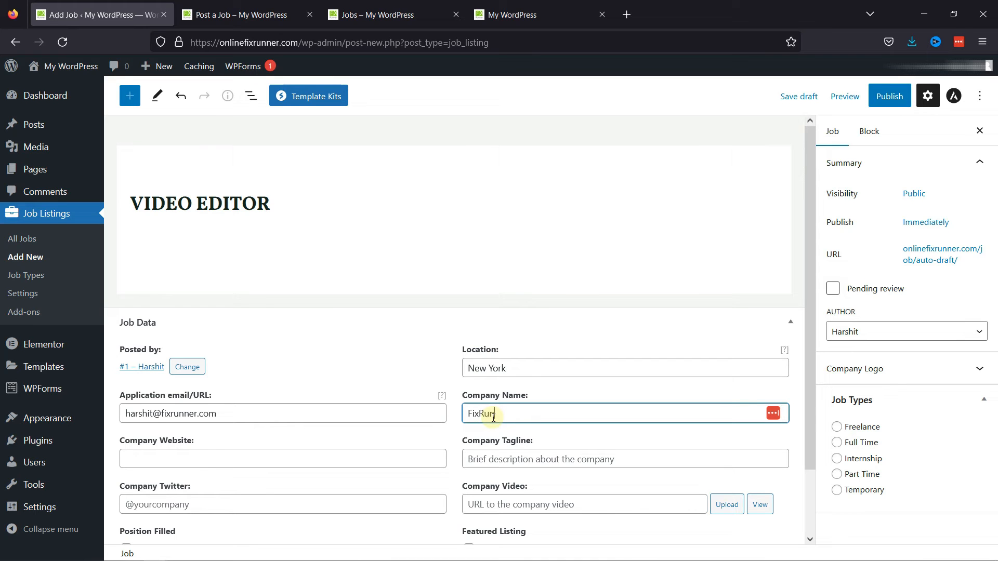
pyautogui.click(316, 458)
pyautogui.hotkey('ctrl', 't')
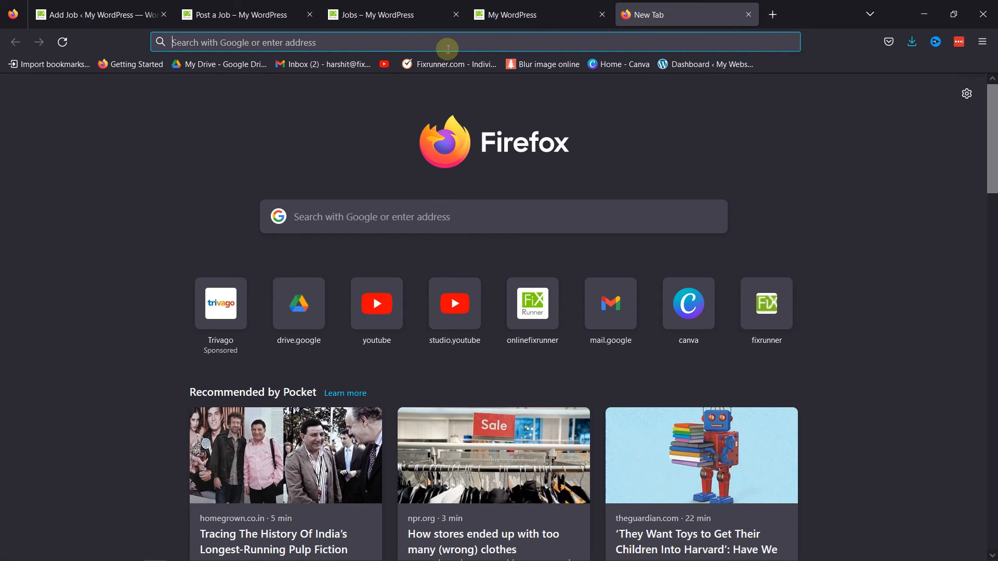
pyautogui.click(766, 304)
pyautogui.click(334, 41)
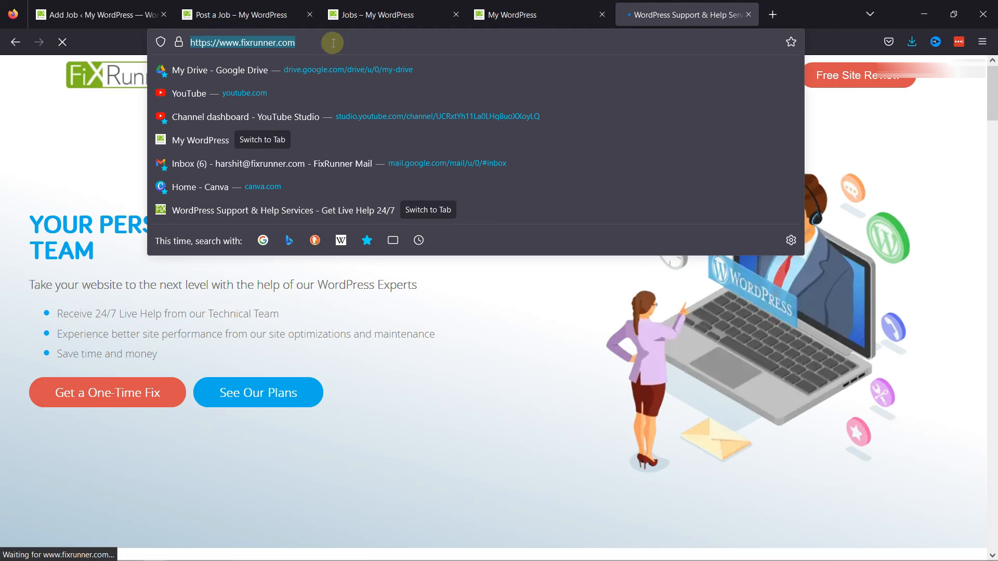
pyautogui.click(151, 14)
pyautogui.write('https://www.fixrunner.com/')
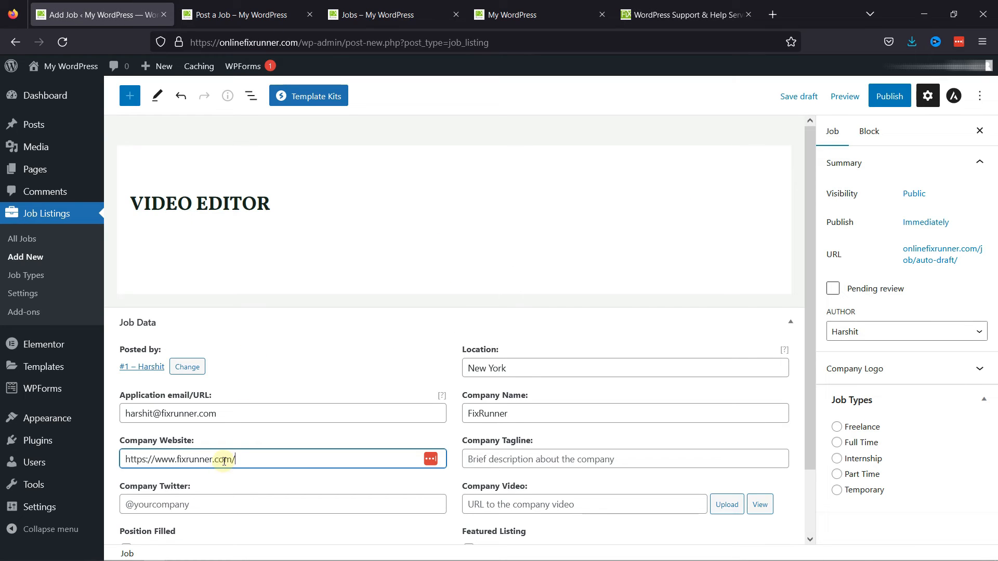
# Check the FixRunner site for its tagline and set the job's company tagline to "WordPress Support & Help Service".
pyautogui.scroll(-2, 357, 460)
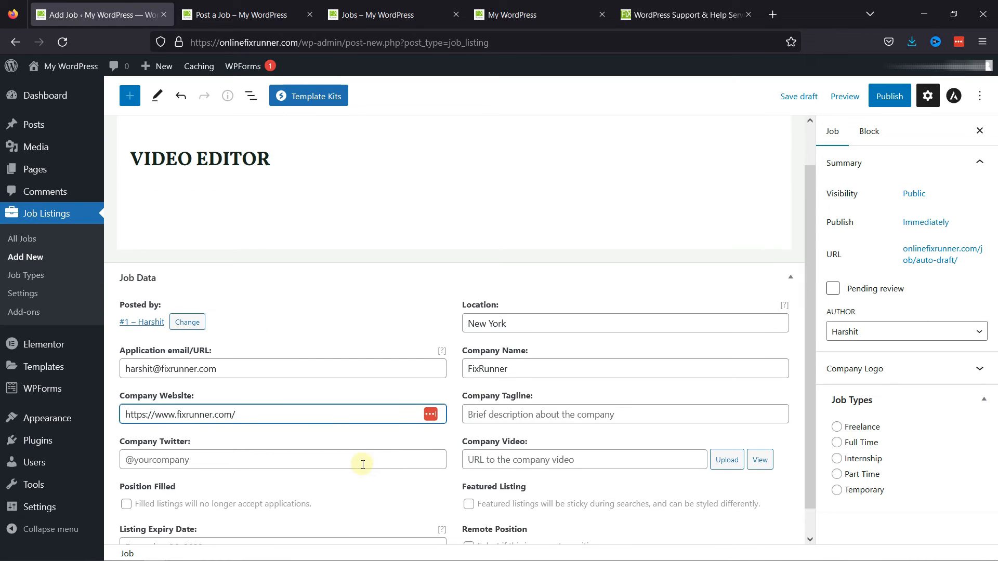
pyautogui.click(513, 414)
pyautogui.click(697, 8)
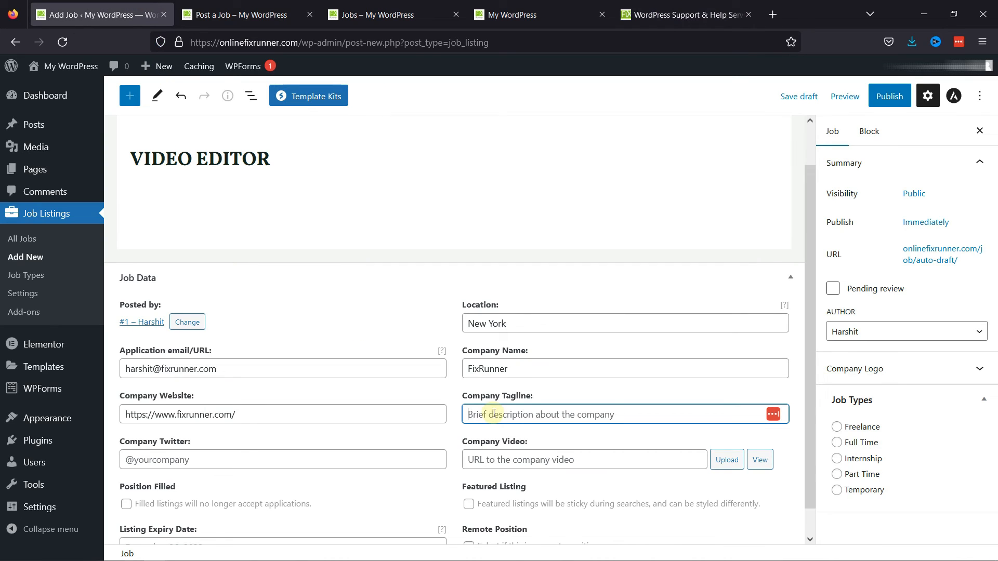
pyautogui.write('WordPress Support & Help Service')
pyautogui.scroll(-1, 584, 412)
pyautogui.click(198, 429)
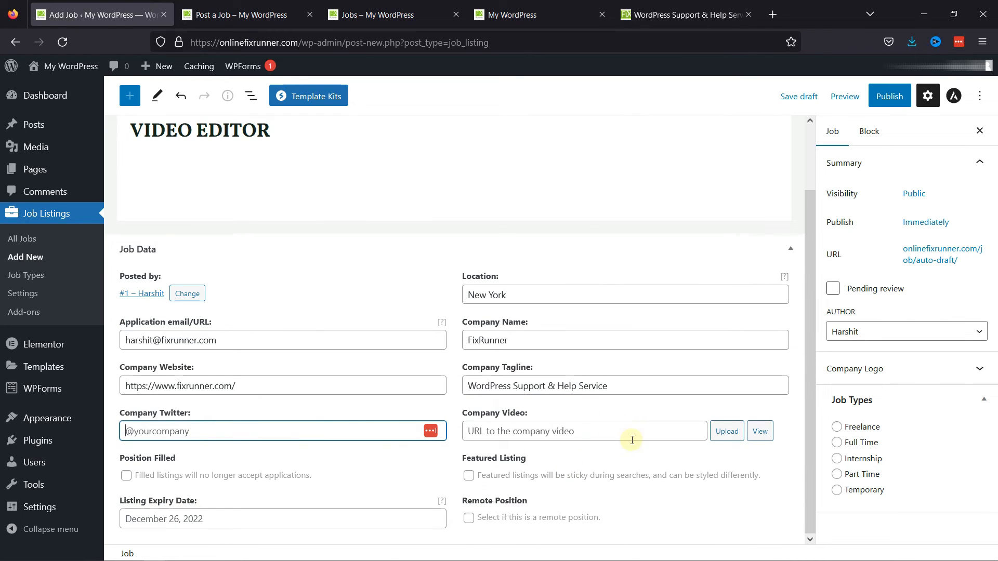
pyautogui.click(772, 14)
pyautogui.click(382, 305)
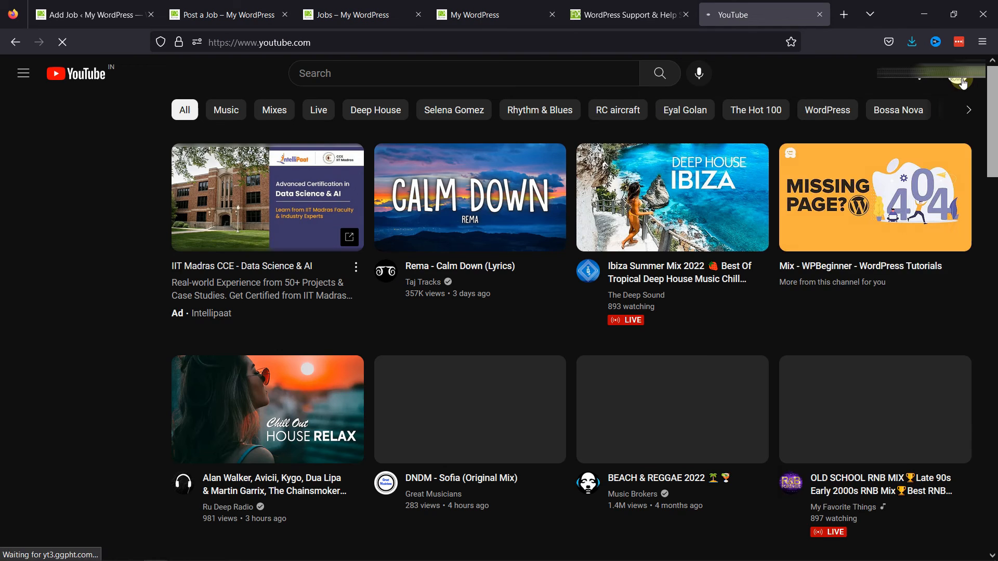
pyautogui.click(962, 83)
pyautogui.click(873, 147)
pyautogui.rightClick(470, 377)
pyautogui.click(502, 406)
pyautogui.hotkey('ctrl', 'Tab')
pyautogui.click(483, 432)
pyautogui.hotkey('ctrl', 'v')
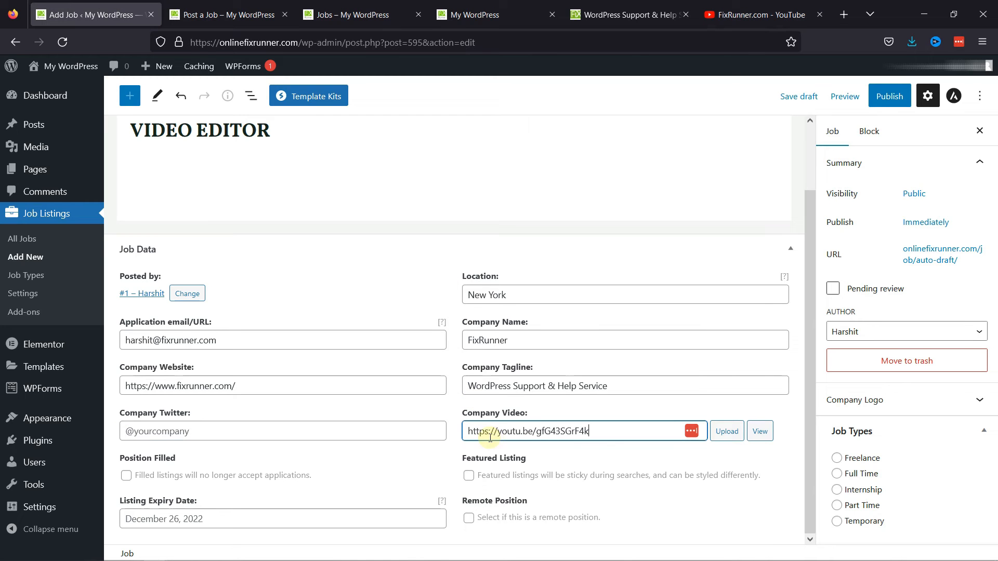
pyautogui.click(771, 435)
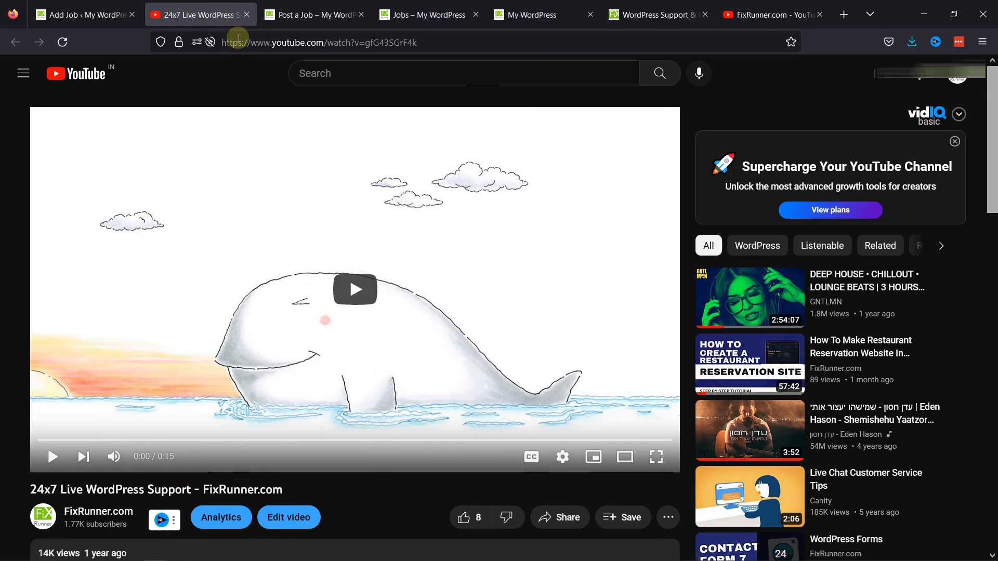
pyautogui.click(247, 14)
# Mark the job as a featured listing, a filled position and a remote position.
pyautogui.click(468, 476)
pyautogui.click(126, 476)
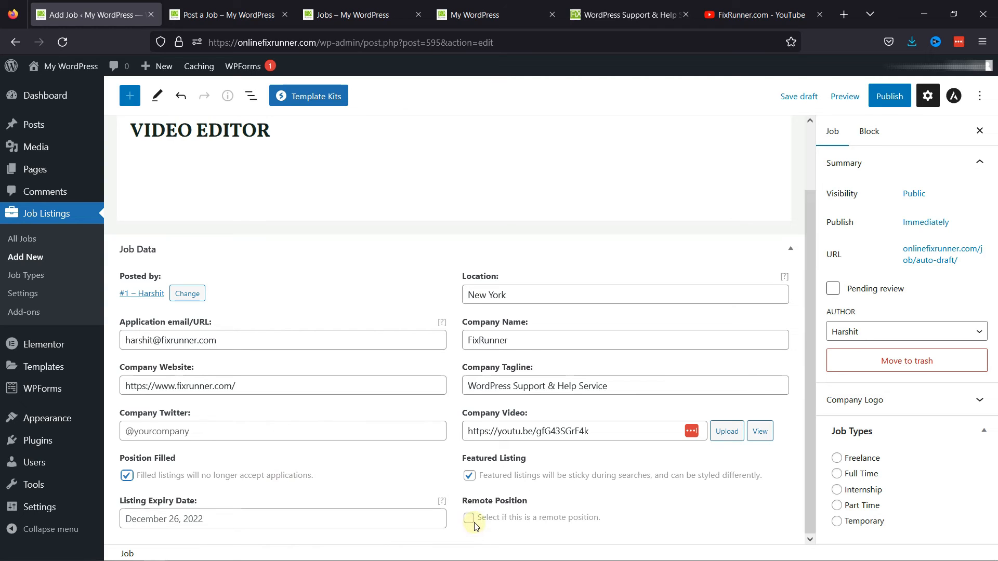
pyautogui.click(476, 519)
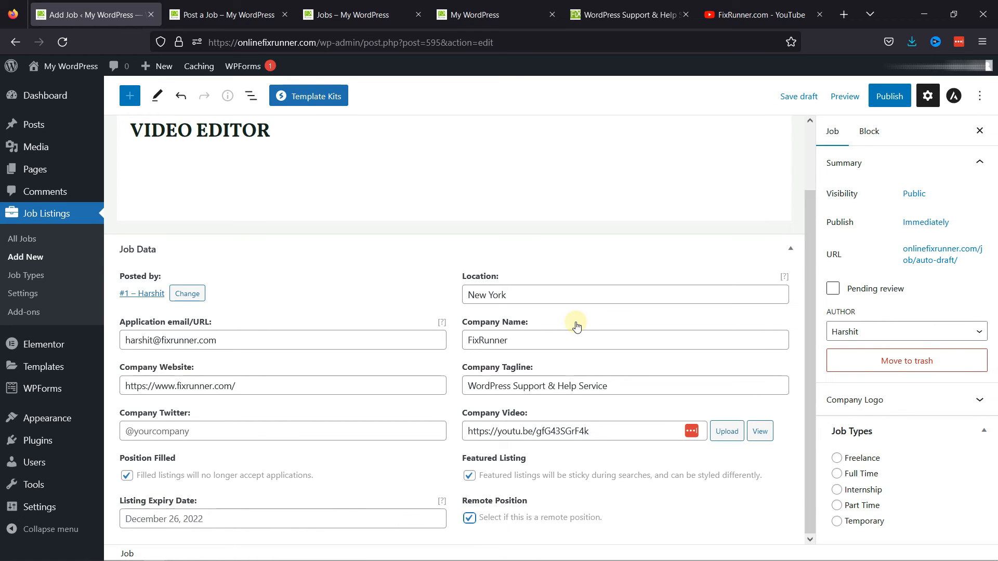
# Publish the Video Editor job and open its live listing page.
pyautogui.click(890, 99)
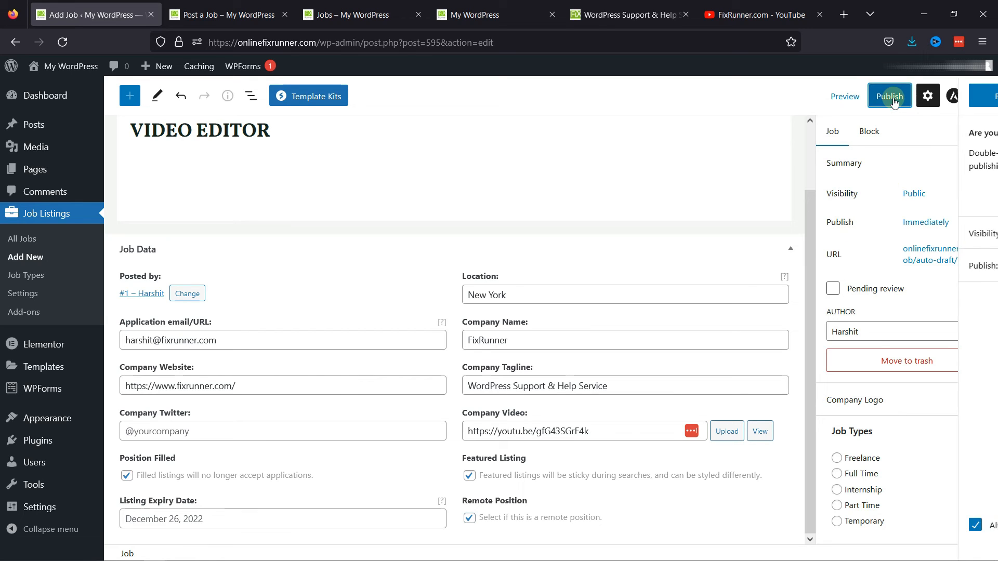
pyautogui.click(894, 101)
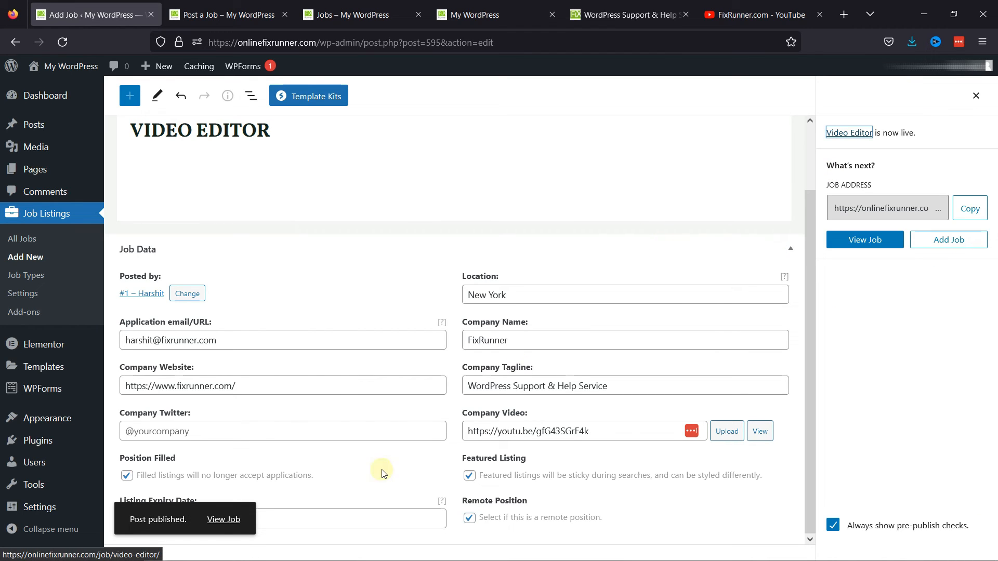
pyautogui.click(224, 519)
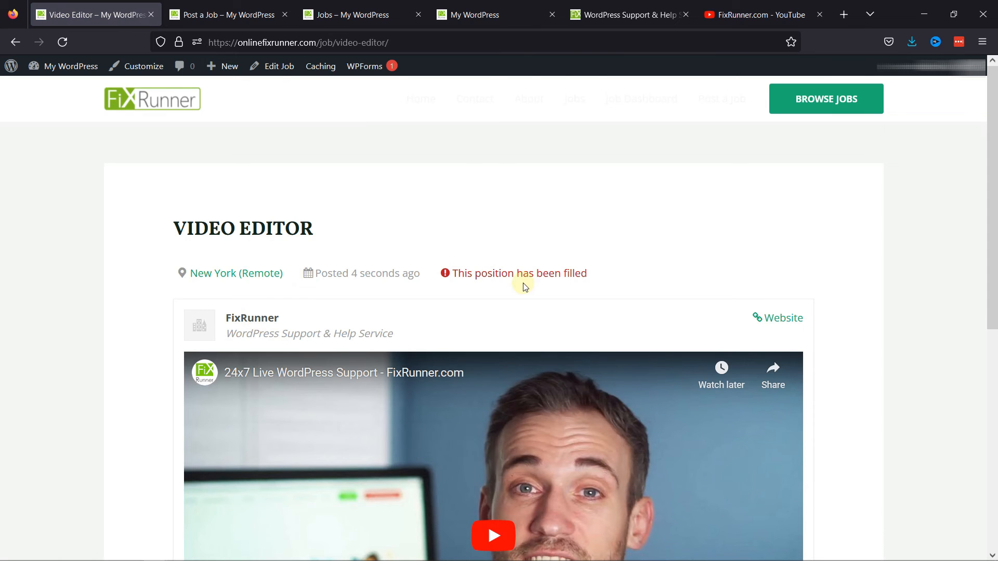
# Look over the live Video Editor listing and reload the site's Jobs page to check for the new job.
pyautogui.scroll(-7, 522, 282)
pyautogui.scroll(7, 523, 283)
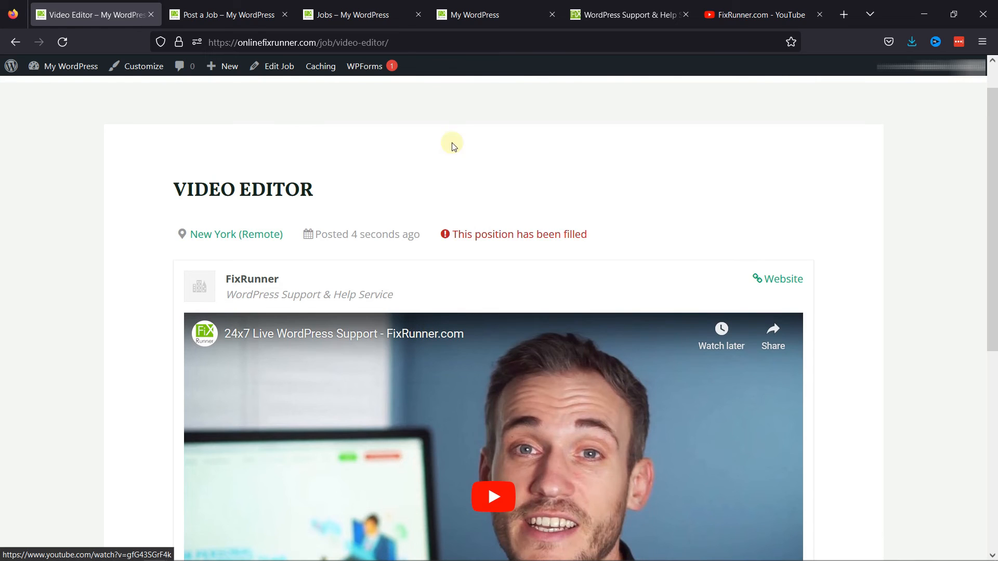
pyautogui.click(378, 14)
pyautogui.click(468, 198)
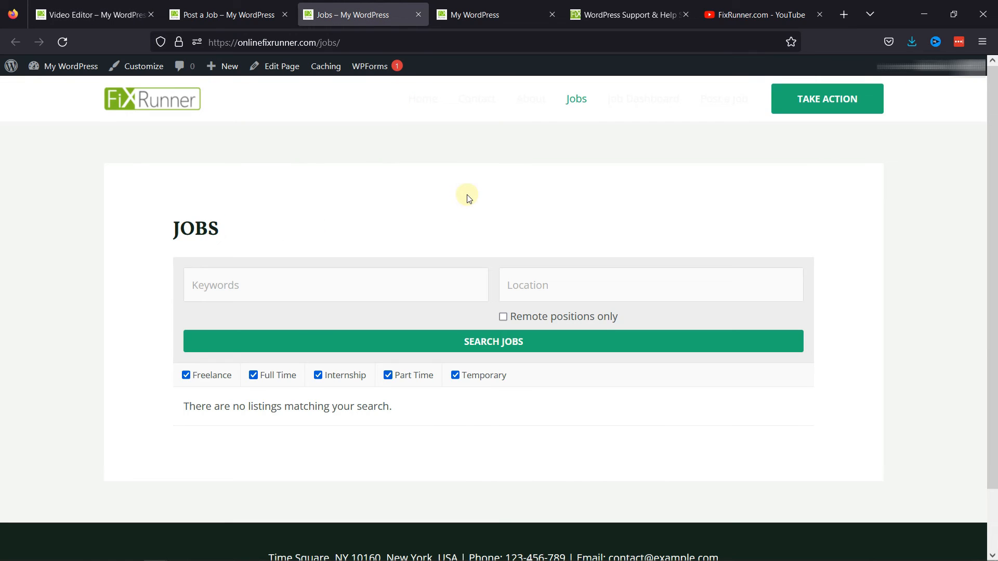
pyautogui.click(60, 33)
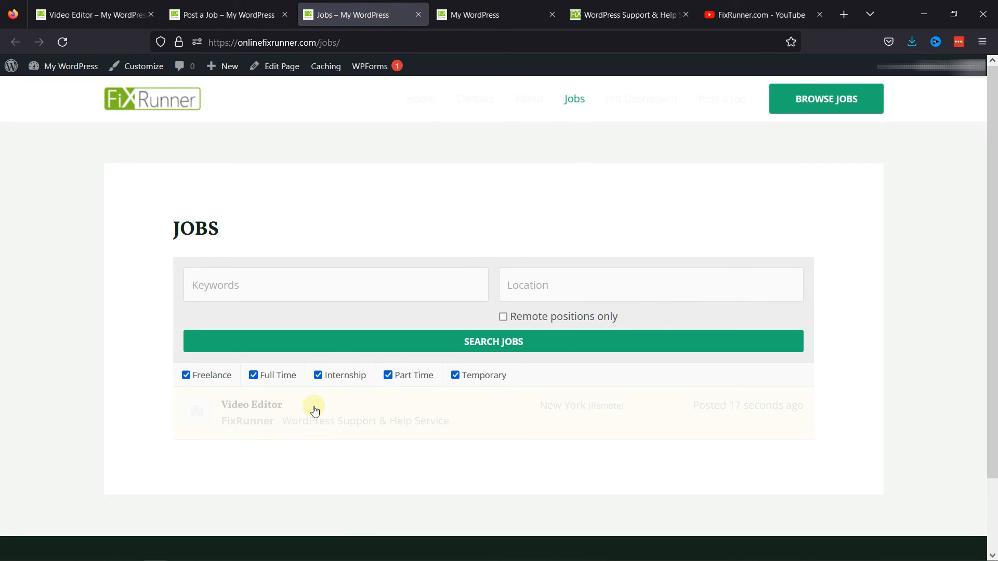
# Search the job listings for the keyword "video" and the location "new york".
pyautogui.click(447, 293)
pyautogui.write('video')
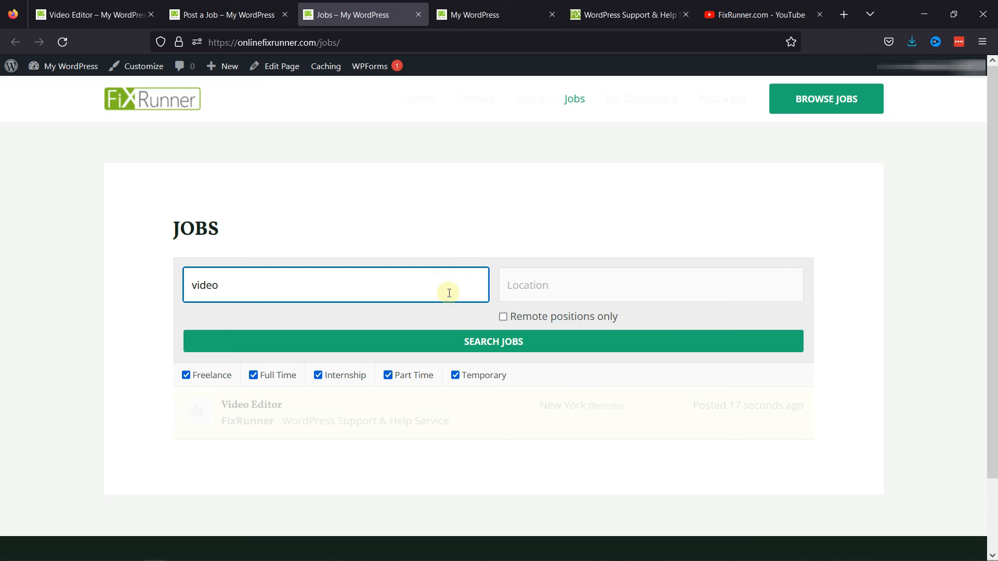
pyautogui.click(535, 294)
pyautogui.write('new')
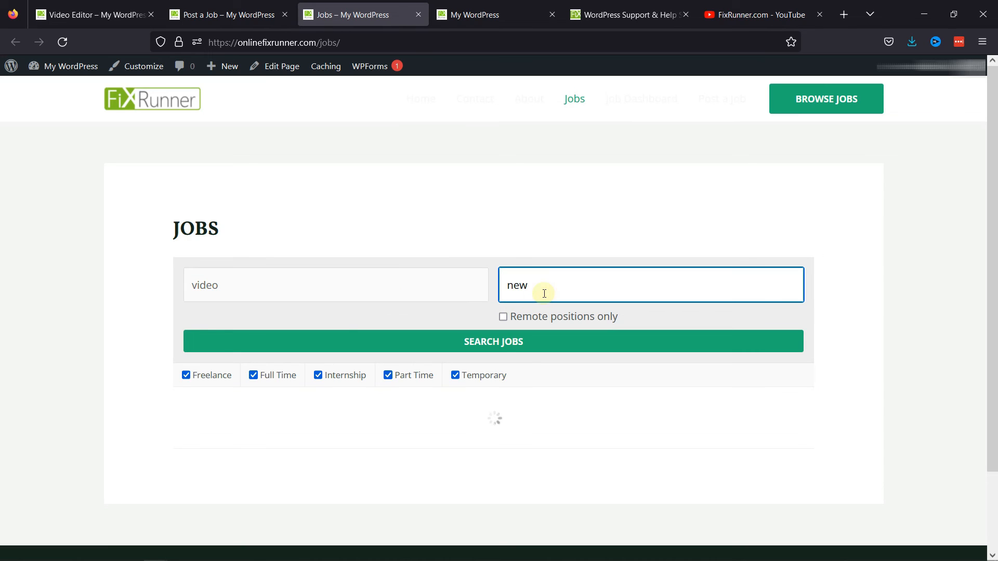
pyautogui.write('york')
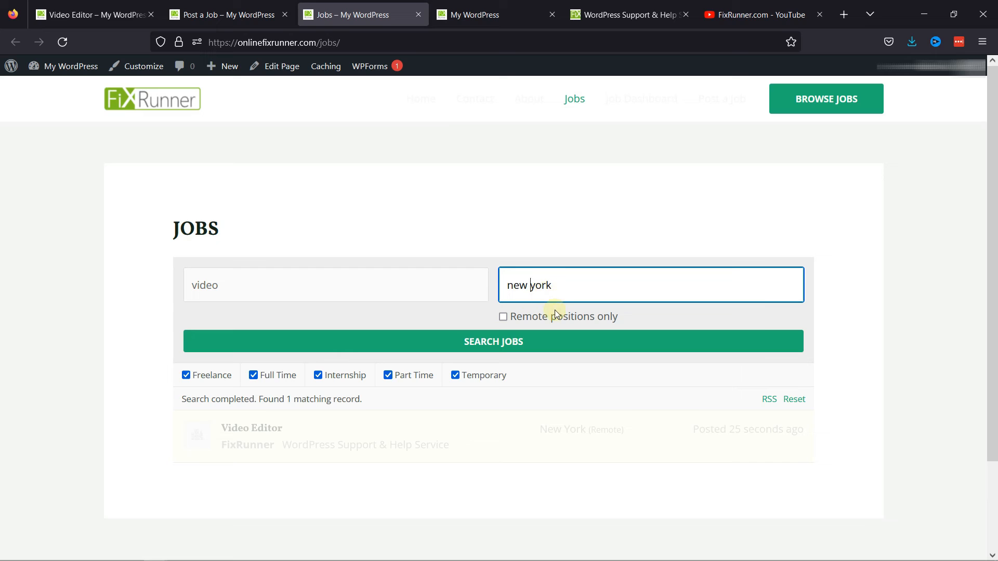
pyautogui.click(496, 341)
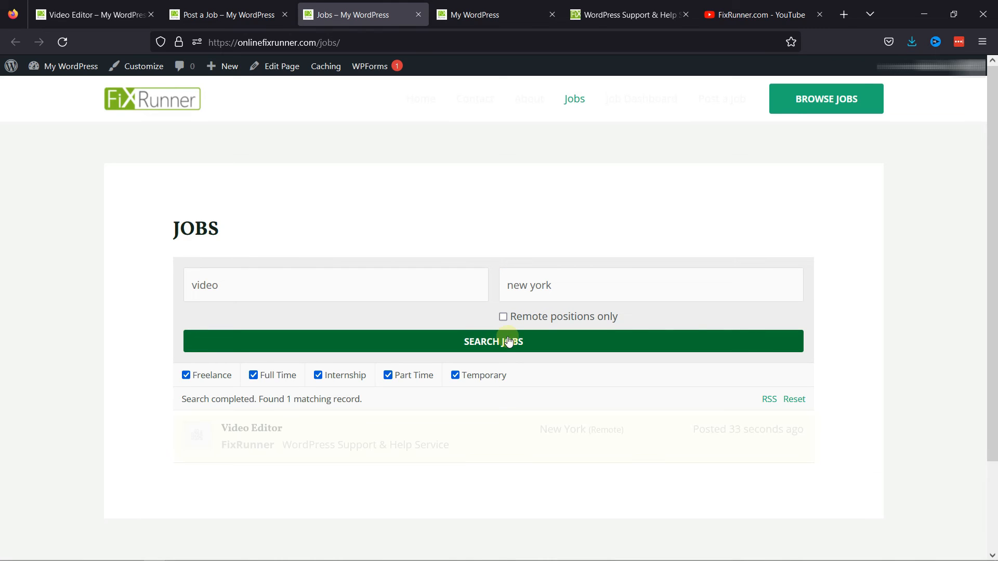
# Open the Video Editor job from the search results and review its details and company video.
pyautogui.click(236, 446)
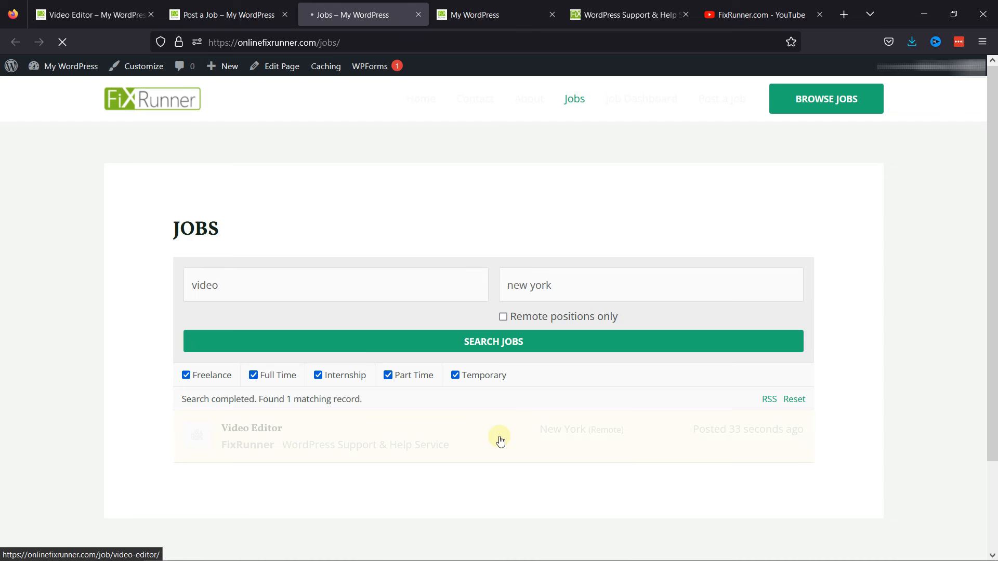
pyautogui.scroll(-4, 586, 442)
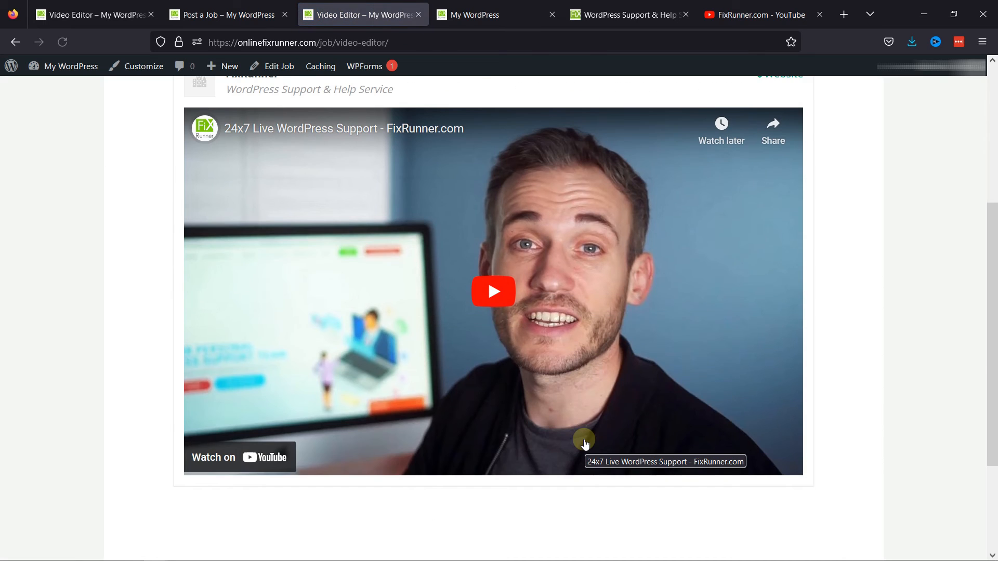
pyautogui.scroll(1, 586, 439)
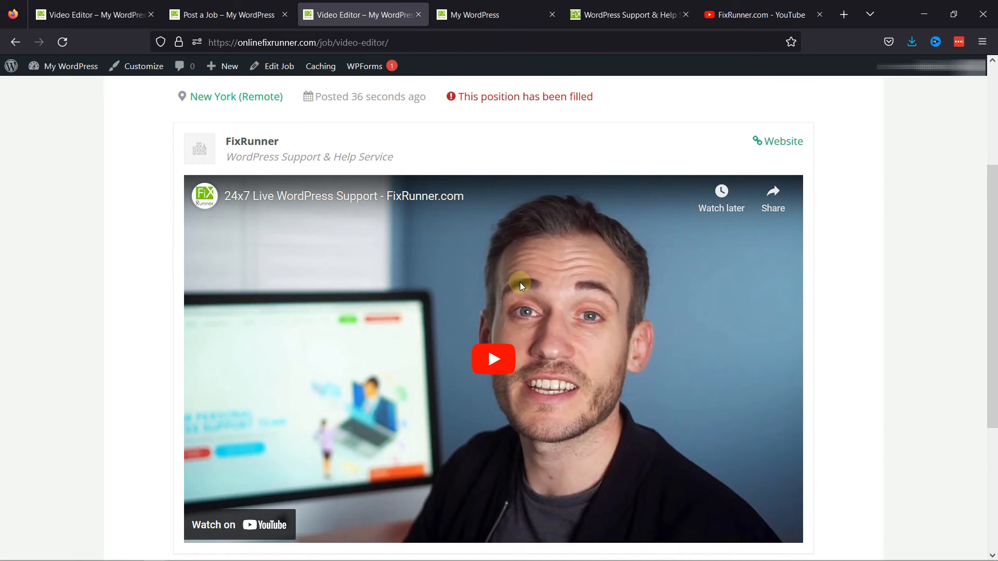
pyautogui.scroll(2, 519, 282)
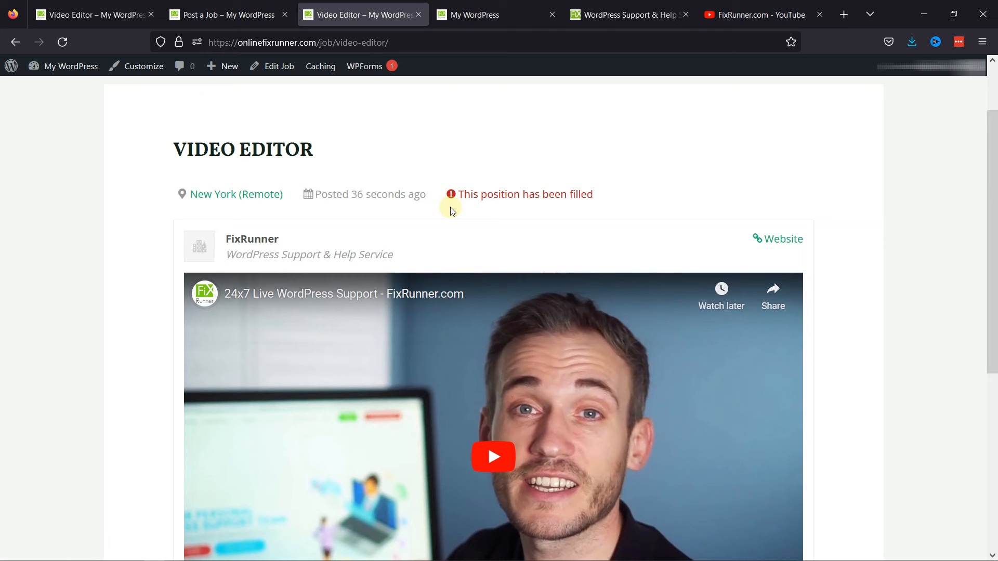
# Return to the WordPress dashboard and open the Video Editor job for editing from the list of all jobs.
pyautogui.click(236, 14)
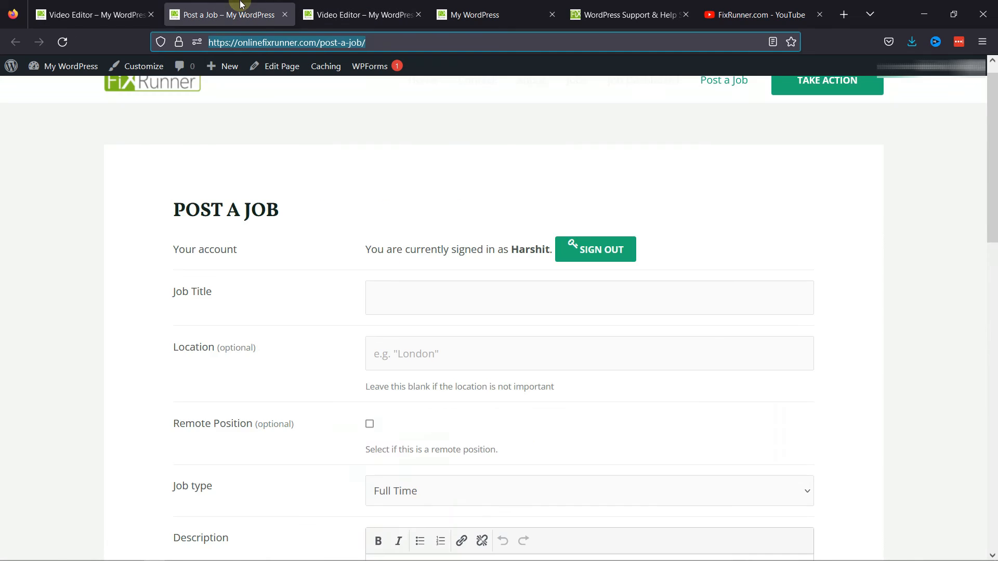
pyautogui.click(94, 14)
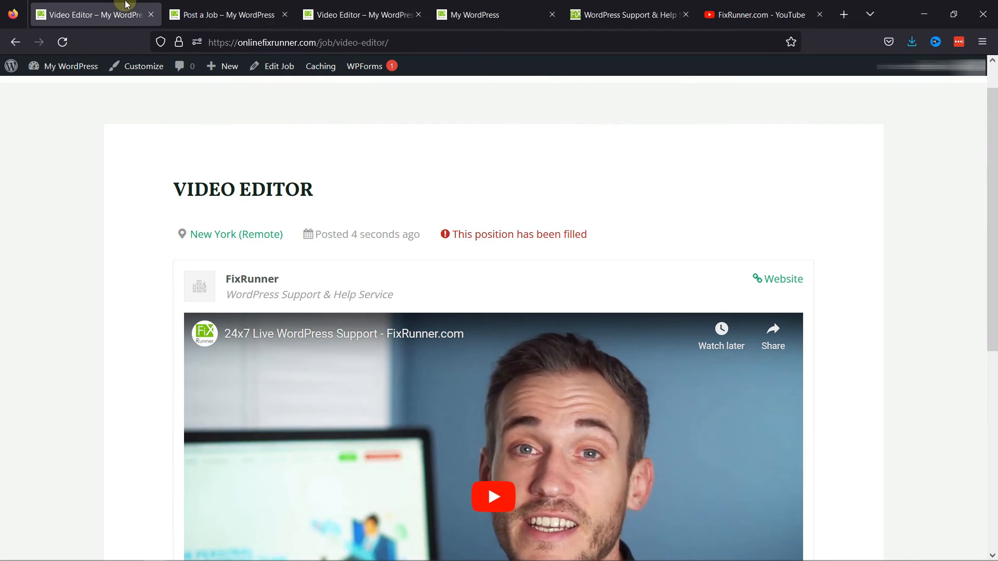
pyautogui.moveTo(63, 66)
pyautogui.click(69, 90)
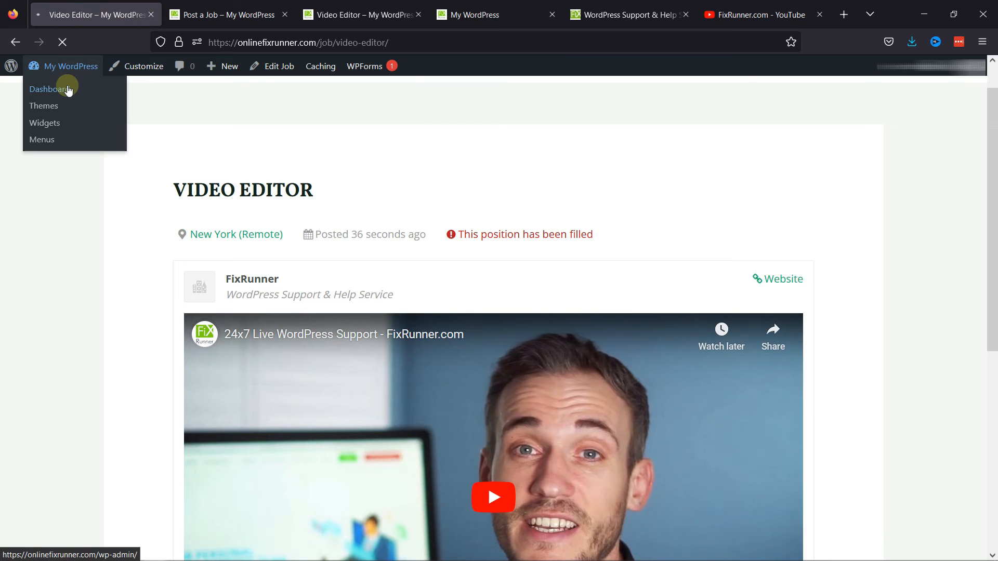
pyautogui.moveTo(57, 261)
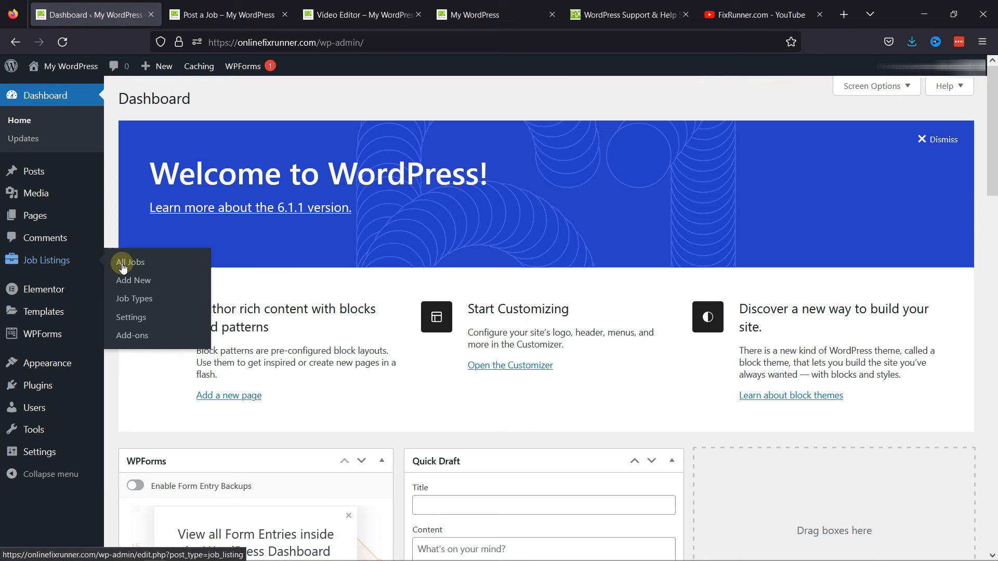
pyautogui.click(132, 268)
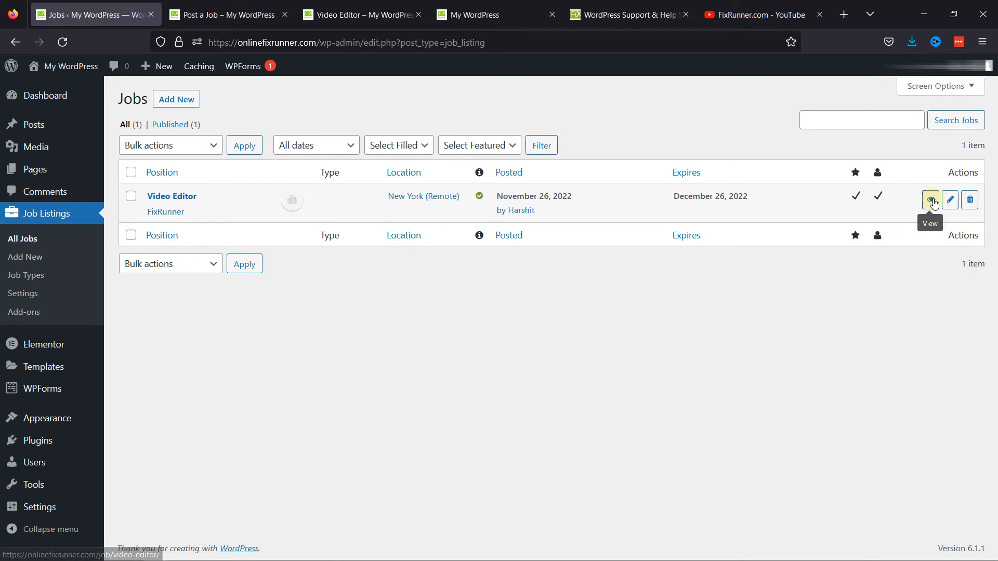
pyautogui.click(949, 202)
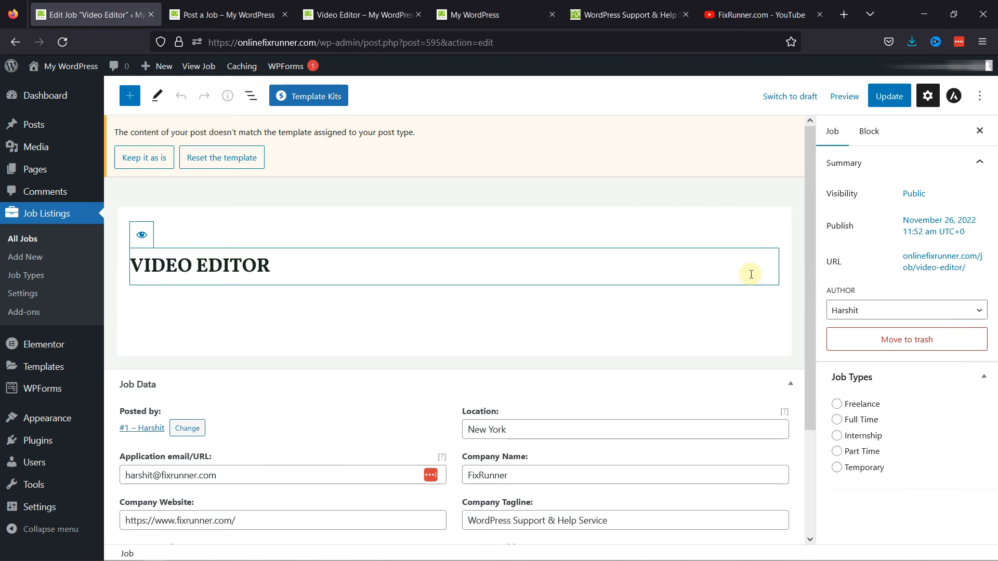
# Remove the Position Filled mark from the Video Editor job data and update the job.
pyautogui.scroll(-3, 751, 274)
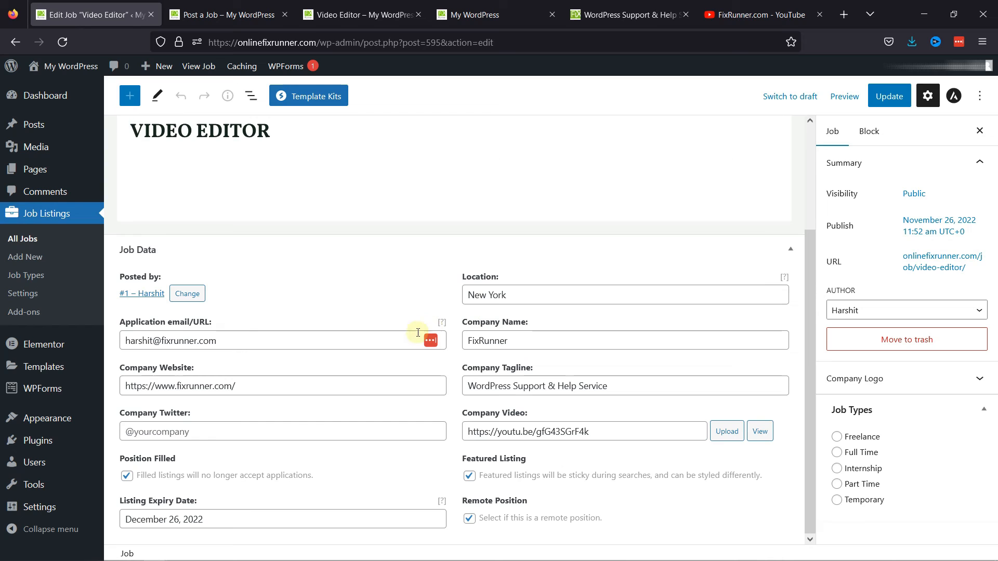
pyautogui.click(126, 476)
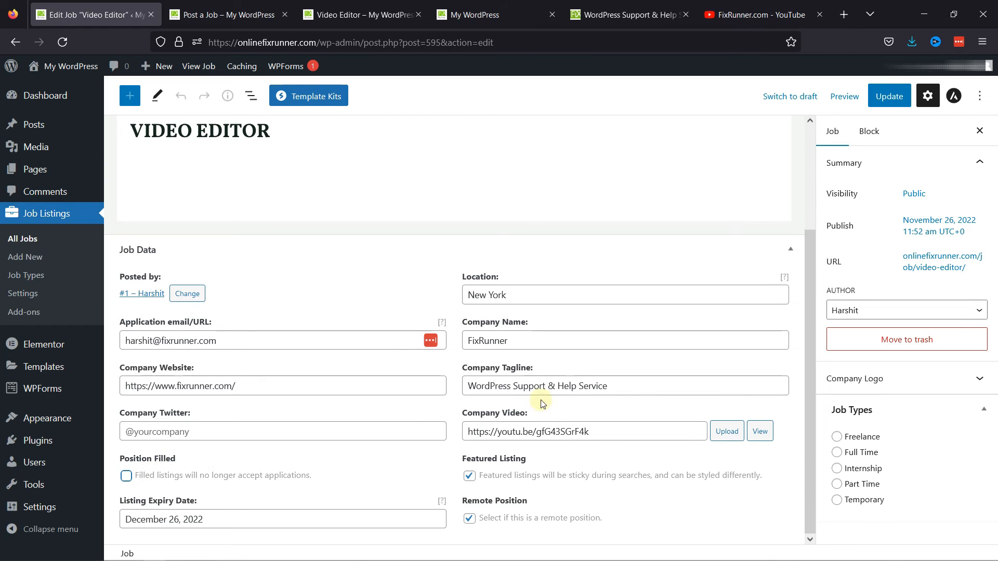
pyautogui.click(891, 95)
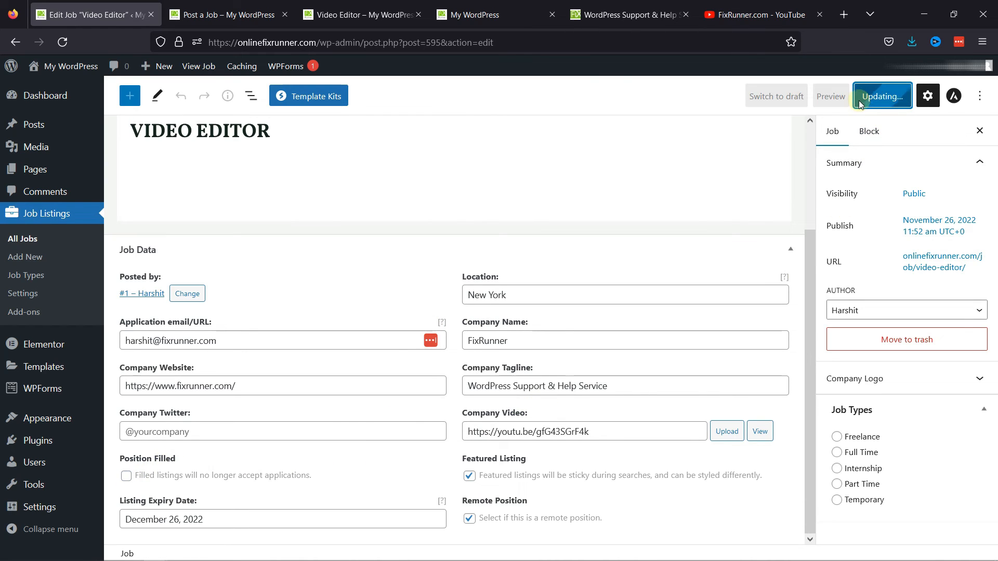
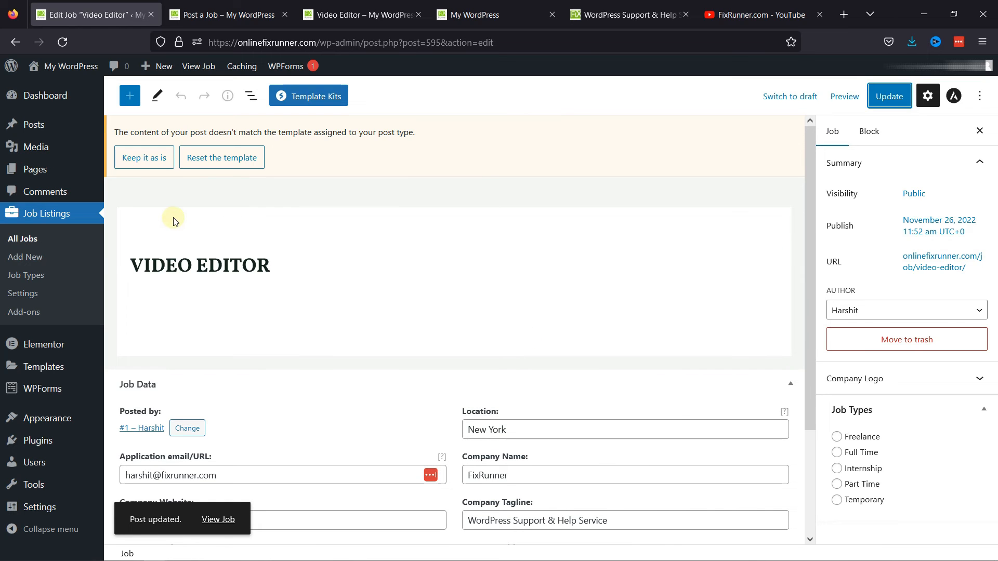
# Leave the job editor for the dashboard, then check the Post a Job page in a private browsing window as a signed-out visitor.
pyautogui.click(119, 98)
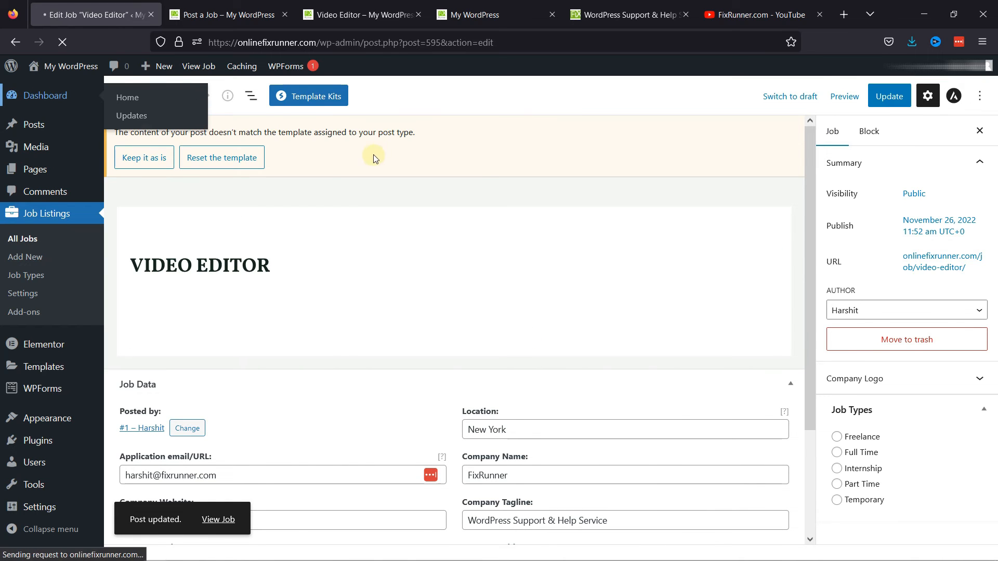
pyautogui.click(260, 5)
pyautogui.hotkey('ctrl', 'c')
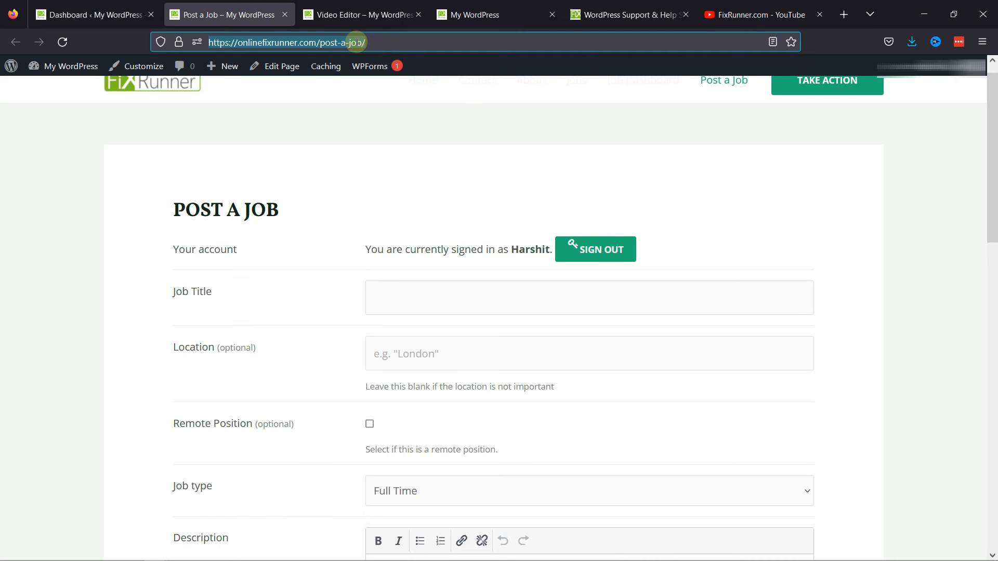
pyautogui.press('Return')
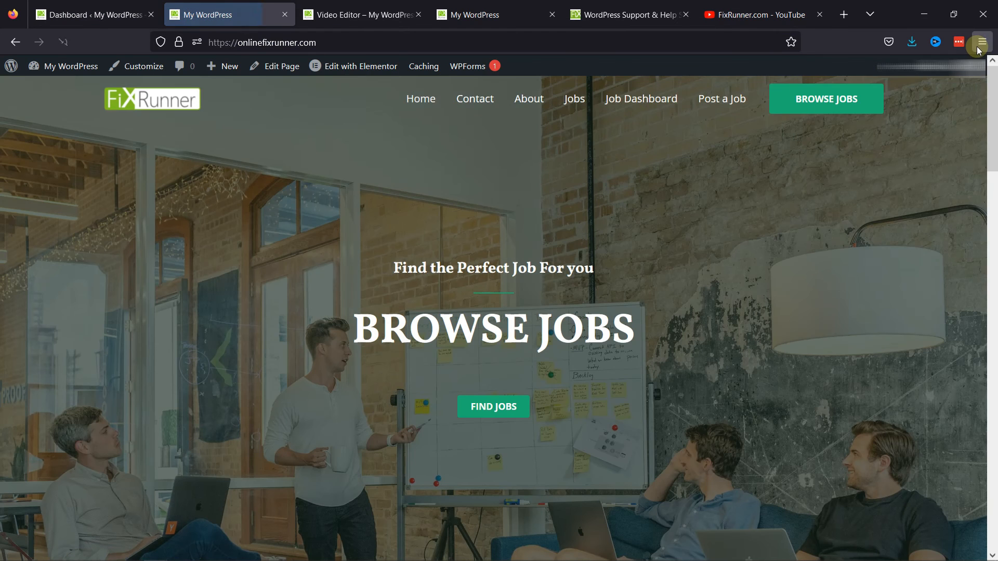
pyautogui.click(982, 42)
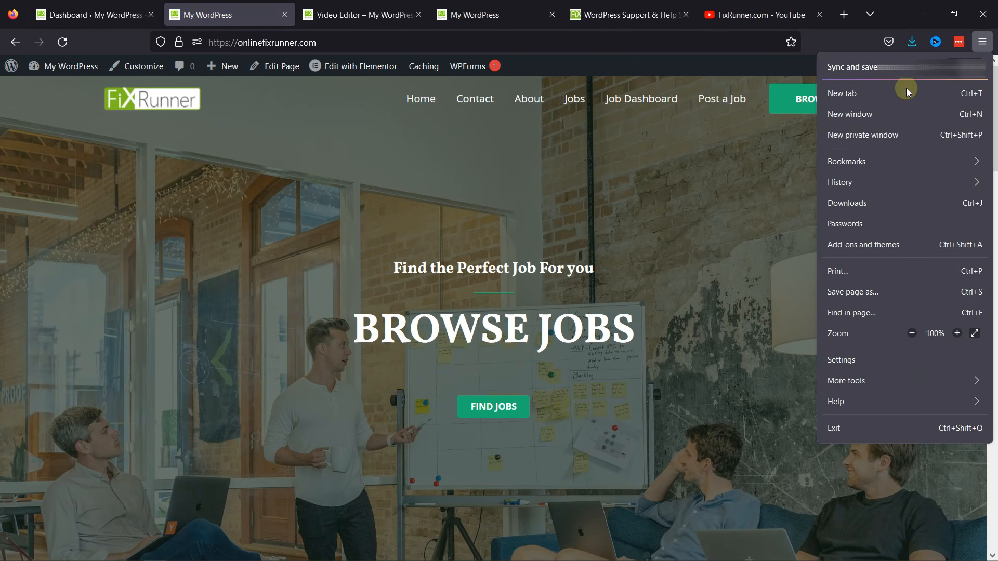
pyautogui.click(879, 140)
pyautogui.hotkey('ctrl', 'v')
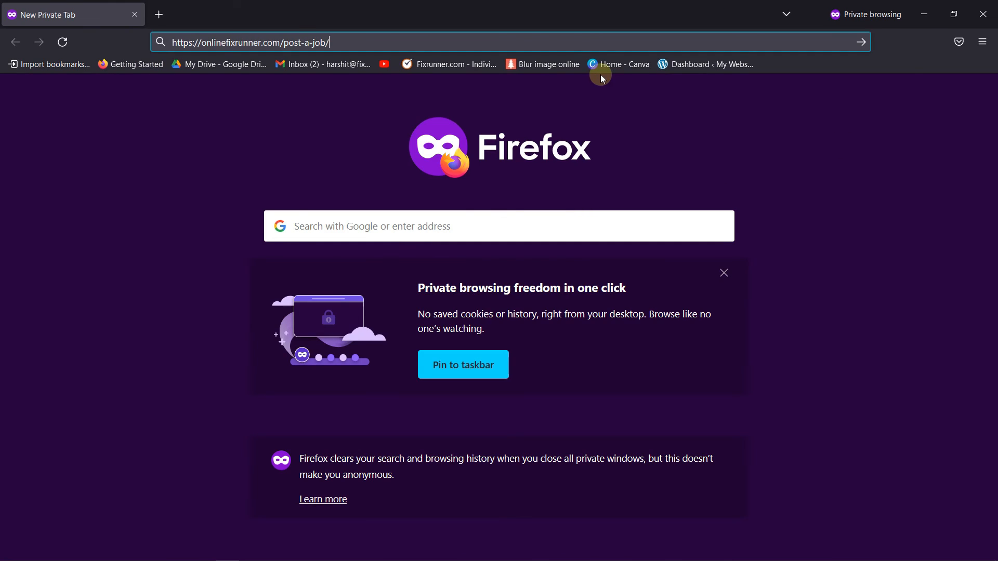
pyautogui.press('Return')
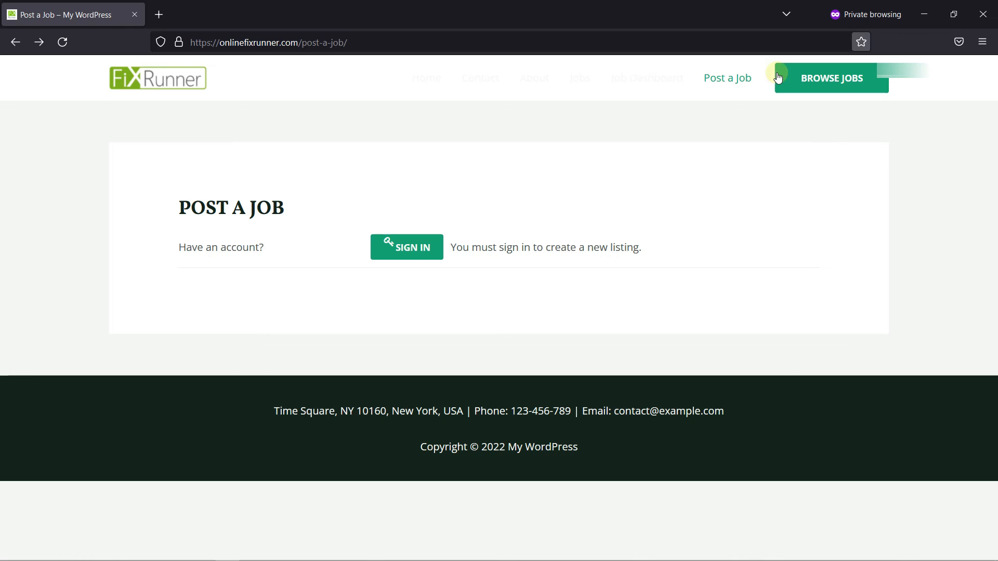
pyautogui.click(139, 17)
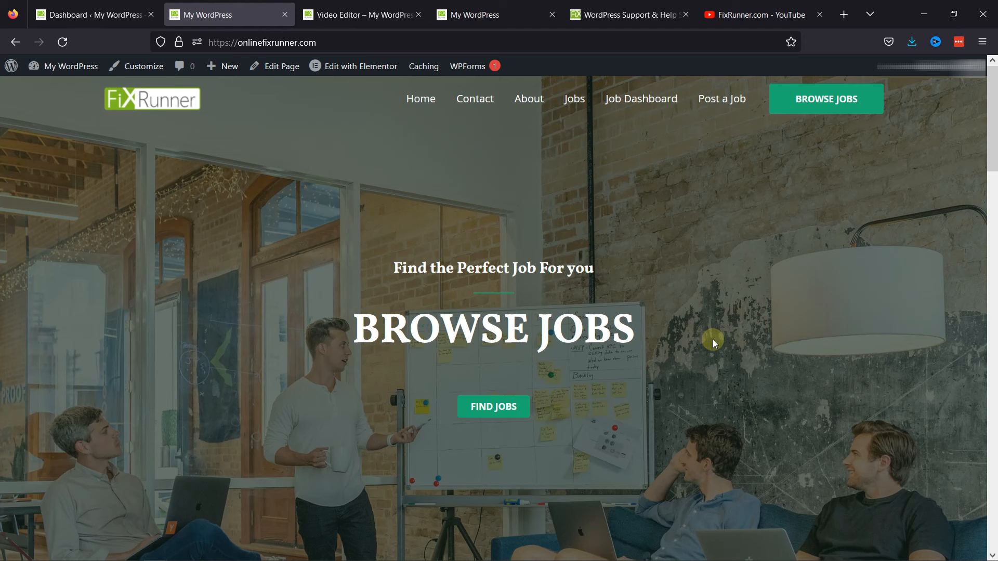
# Return from the site's home page to the WordPress dashboard and open the Job Listings settings.
pyautogui.scroll(-2, 712, 338)
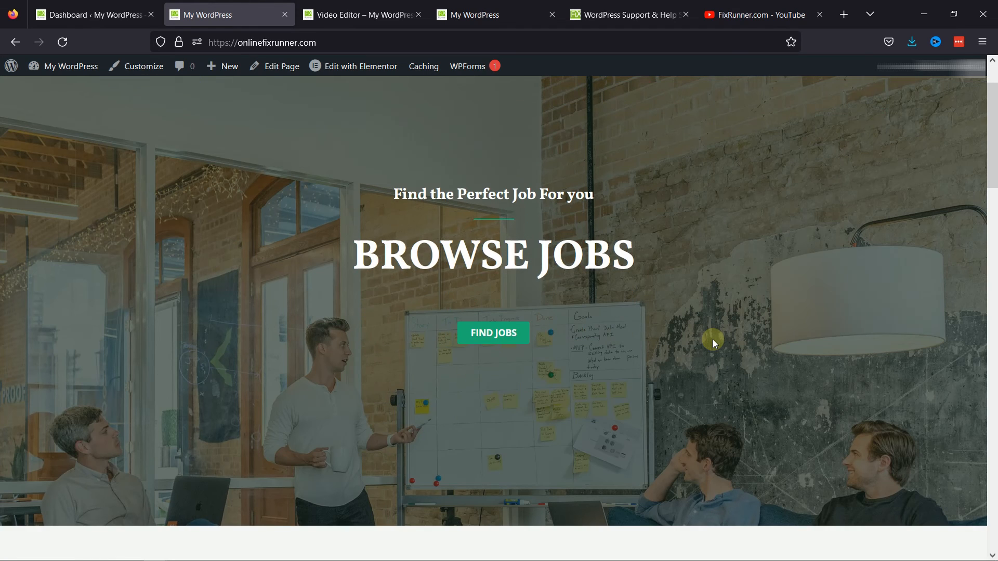
pyautogui.scroll(2, 713, 339)
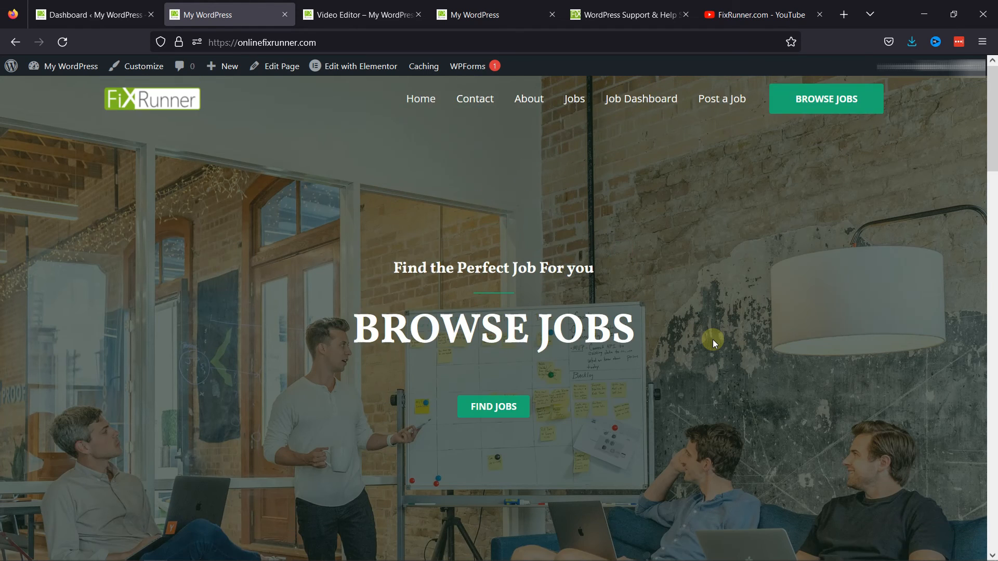
pyautogui.click(94, 14)
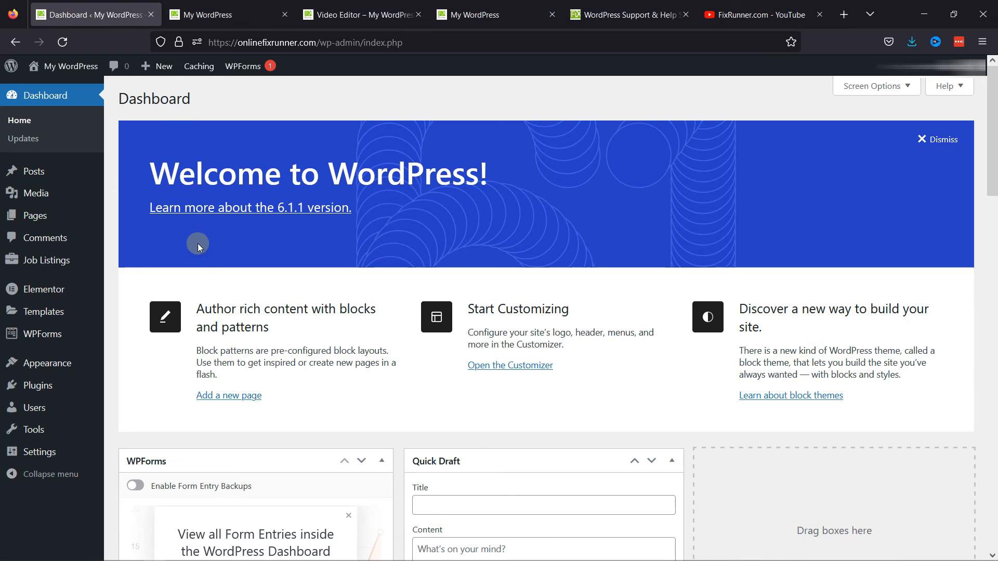
pyautogui.moveTo(42, 265)
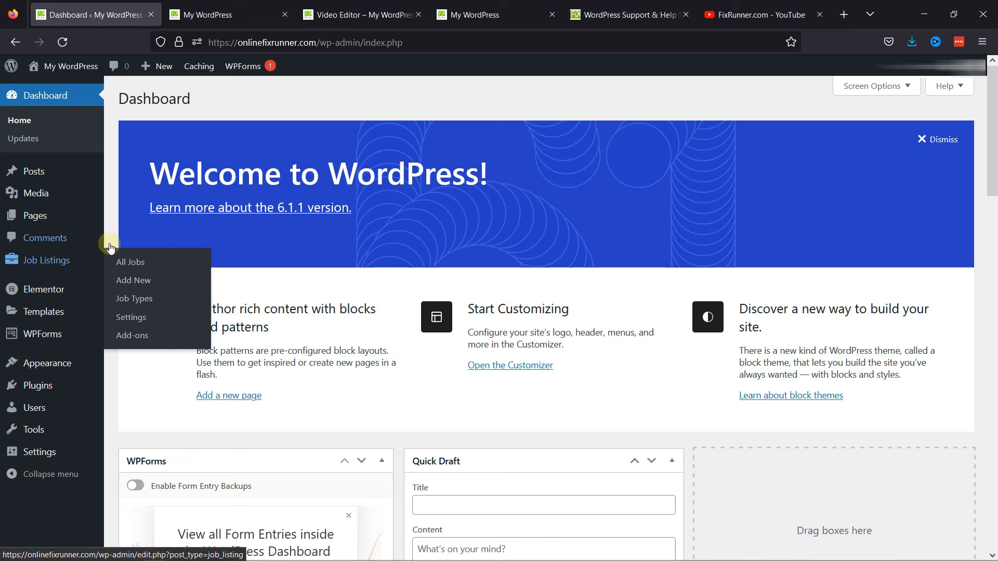
pyautogui.click(143, 318)
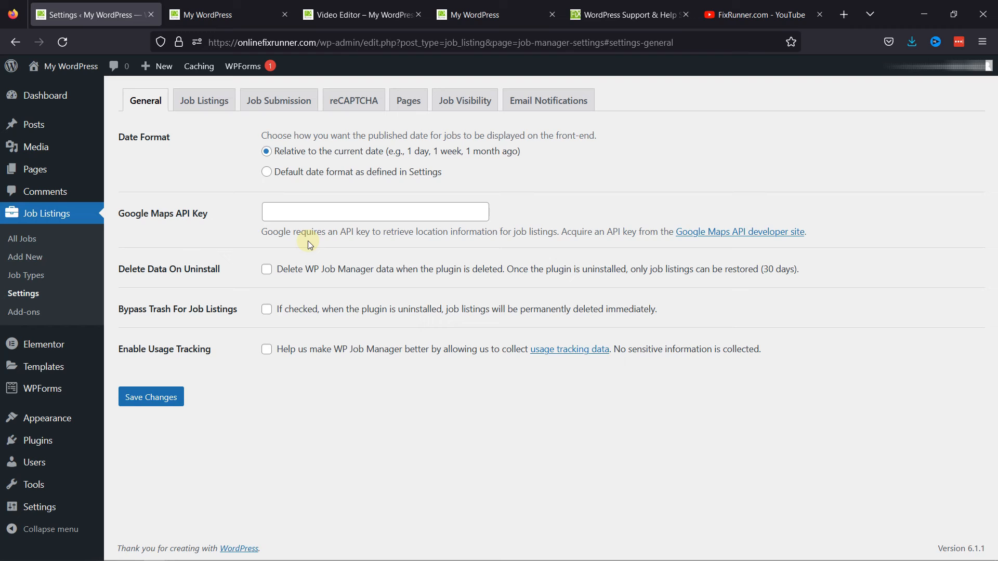
# Review the job listing options for pagination, filled and expired listings, categories, types, remote position, salary and location display.
pyautogui.click(227, 114)
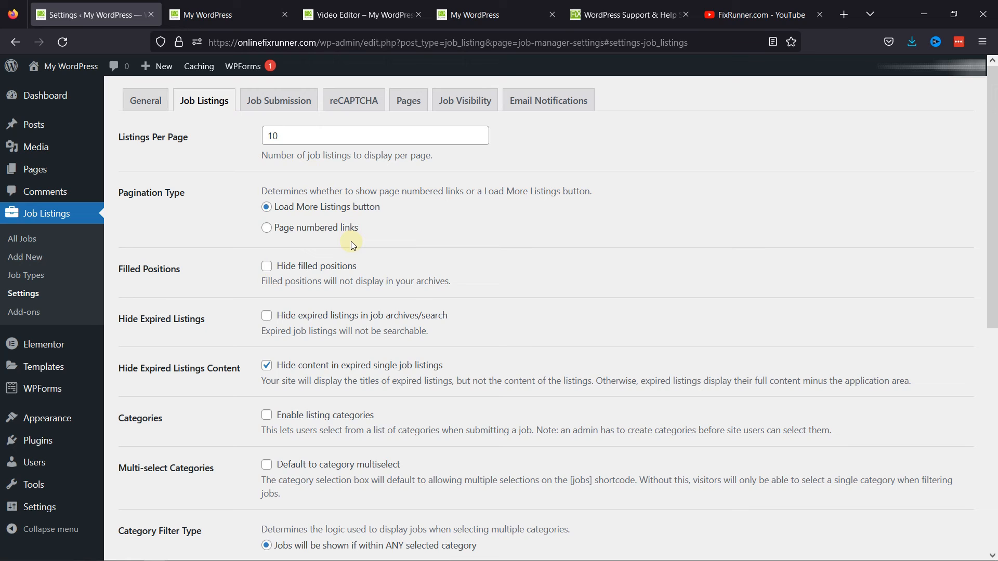
pyautogui.scroll(-2, 350, 241)
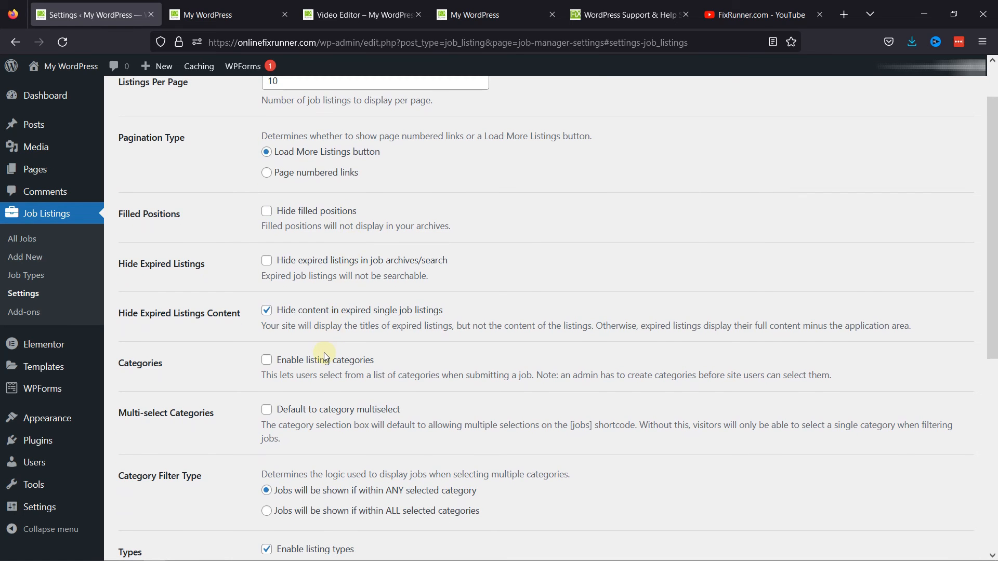
pyautogui.scroll(-4, 324, 353)
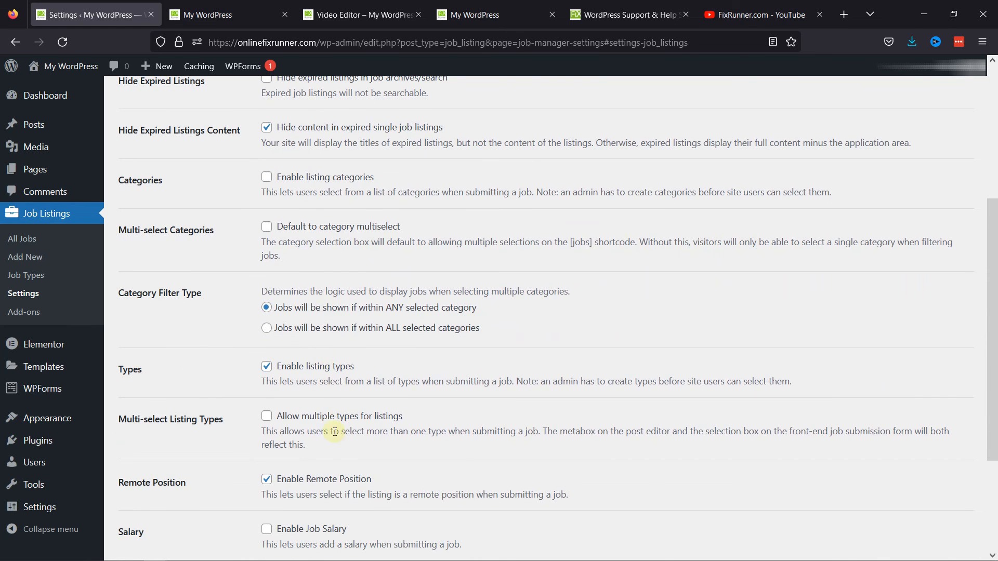
pyautogui.scroll(-2, 355, 431)
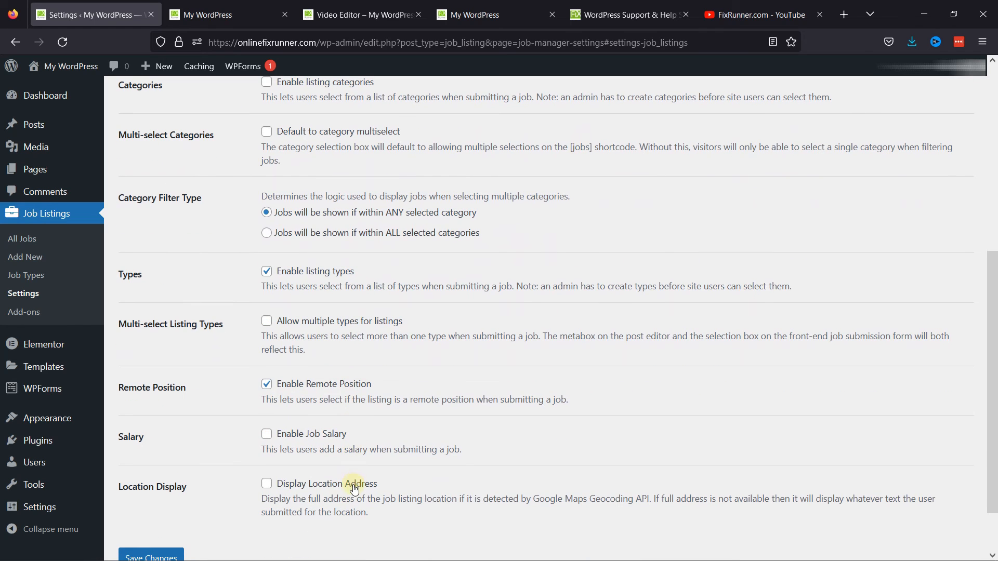
pyautogui.scroll(7, 397, 219)
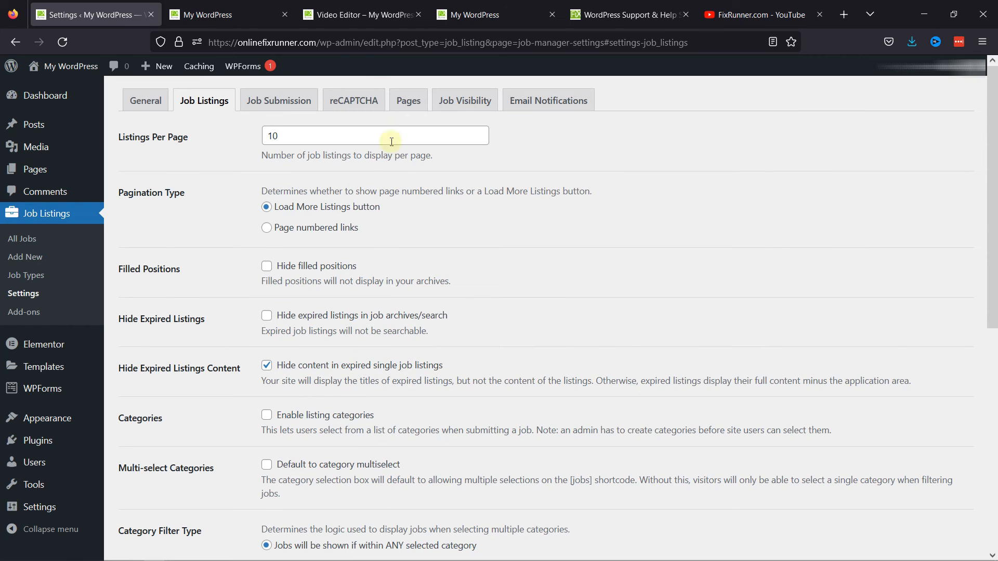
# Enable account creation during job submission and choose Employer as the role for new accounts.
pyautogui.click(288, 99)
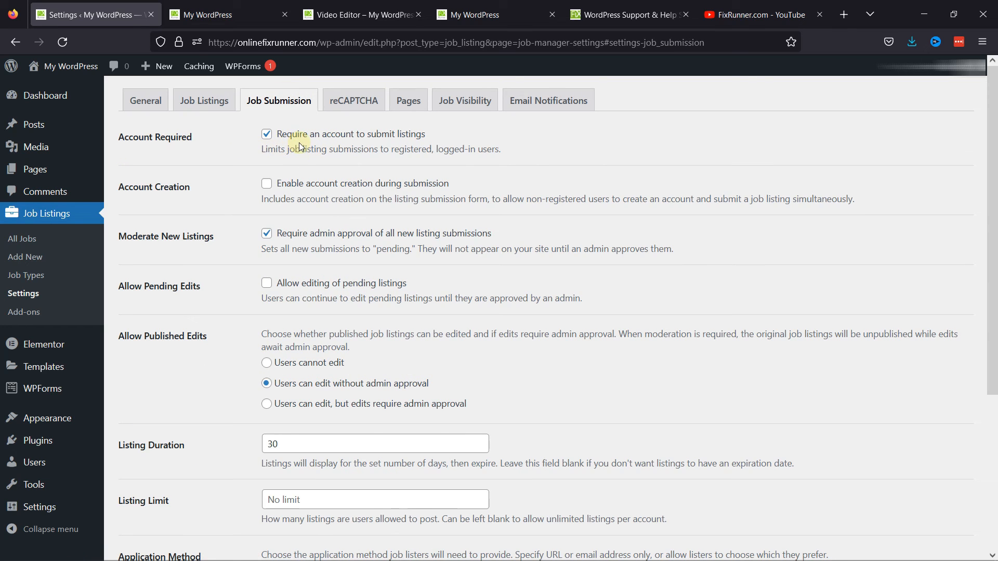
pyautogui.click(266, 185)
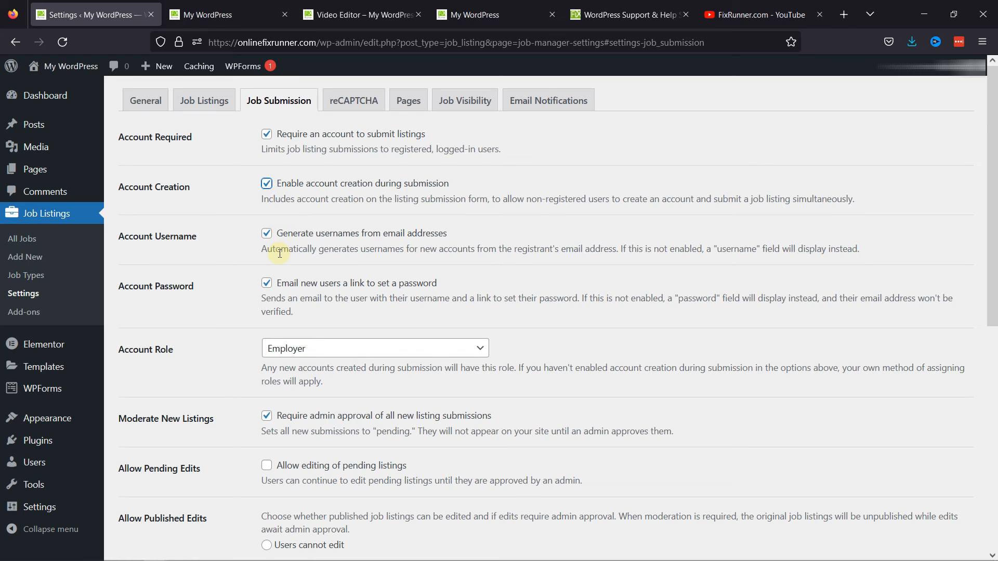
pyautogui.scroll(-3, 279, 253)
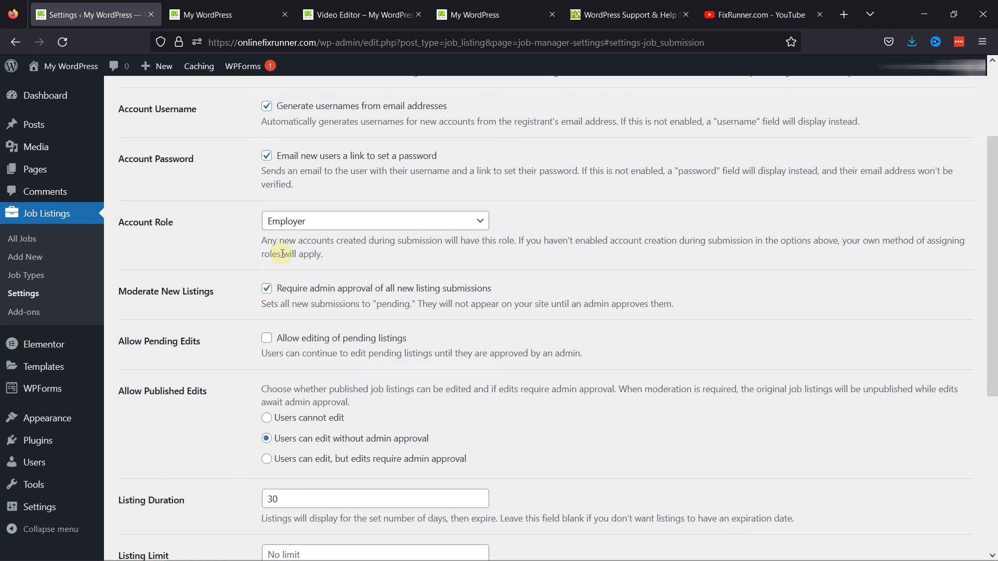
pyautogui.click(335, 222)
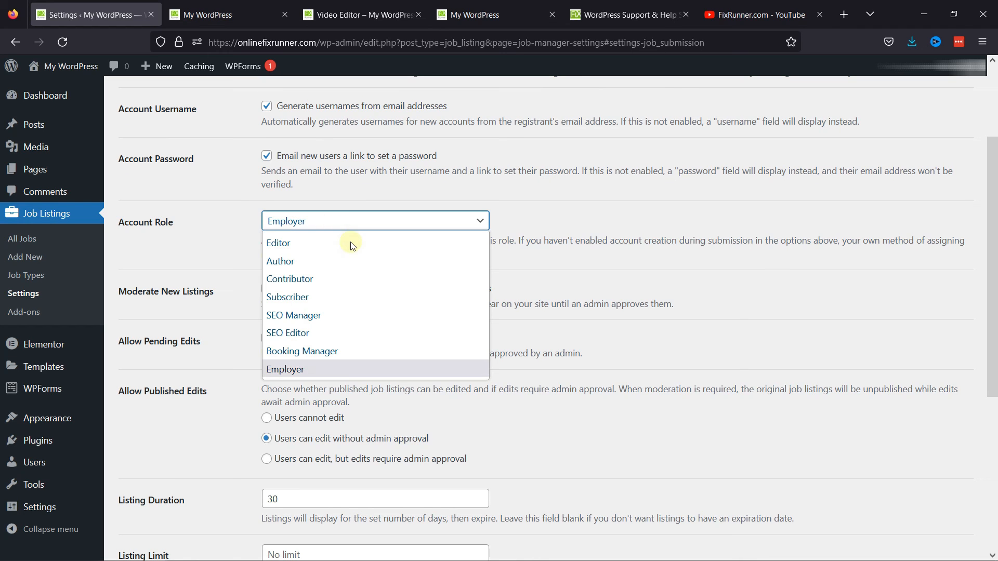
pyautogui.click(359, 368)
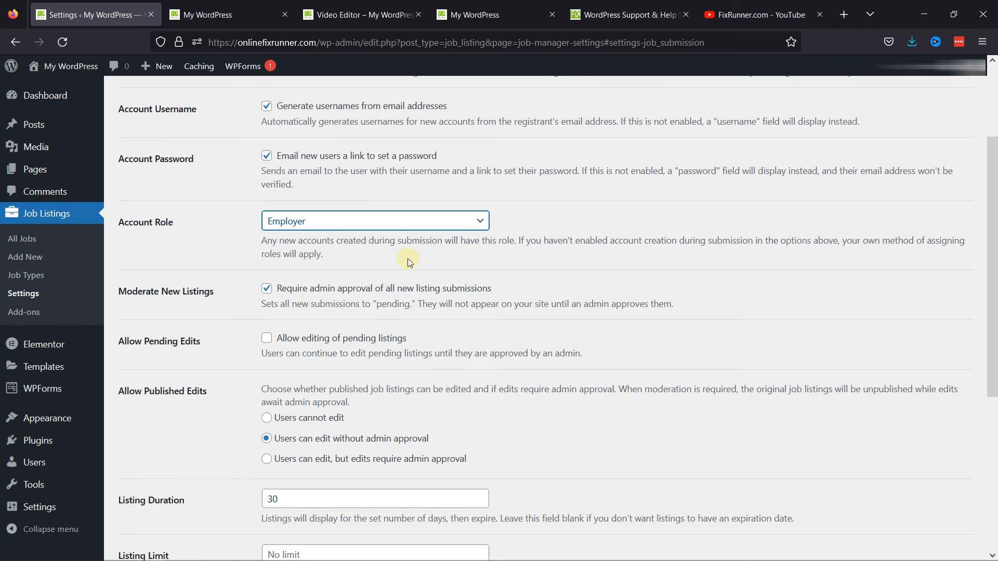
# Review the remaining job submission options on moderation, edits, duration and application method, and save the changes.
pyautogui.scroll(-2, 405, 324)
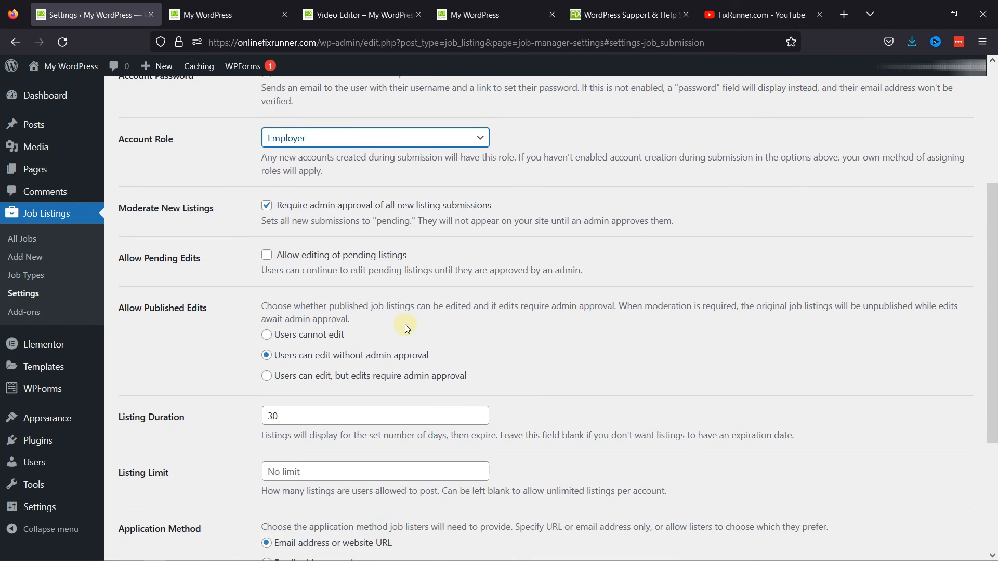
pyautogui.scroll(-1, 405, 326)
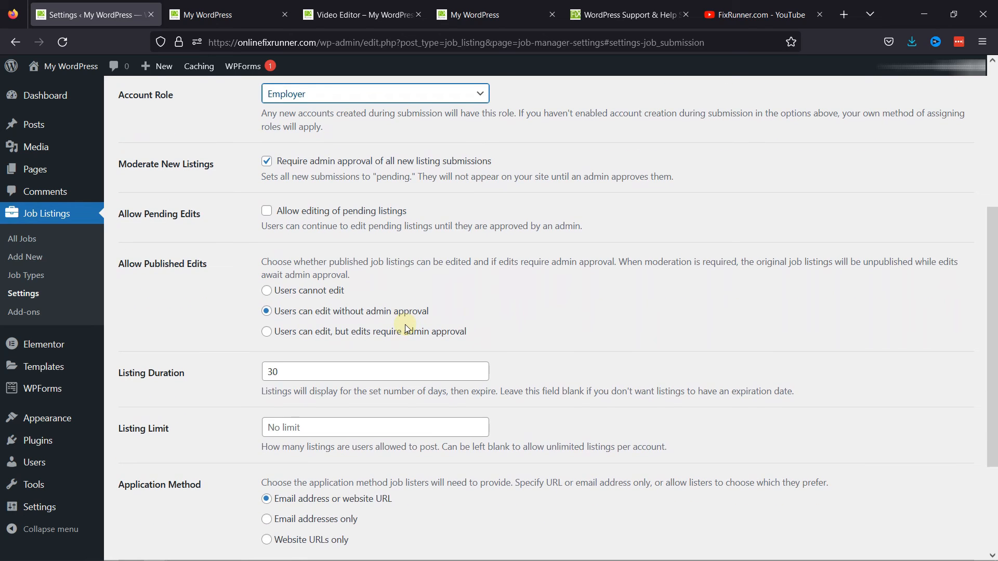
pyautogui.scroll(-2, 404, 324)
pyautogui.scroll(-1, 404, 324)
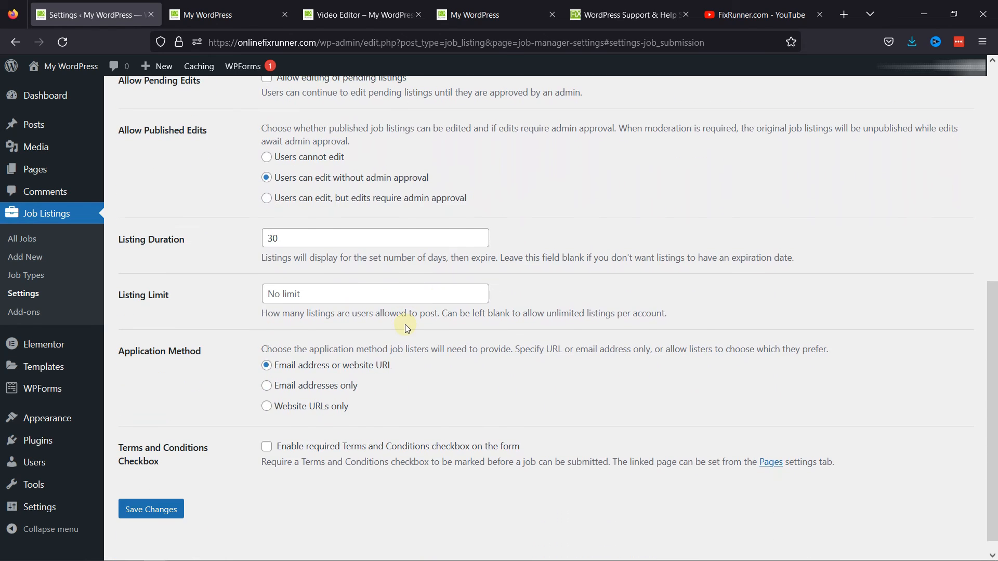
pyautogui.click(162, 507)
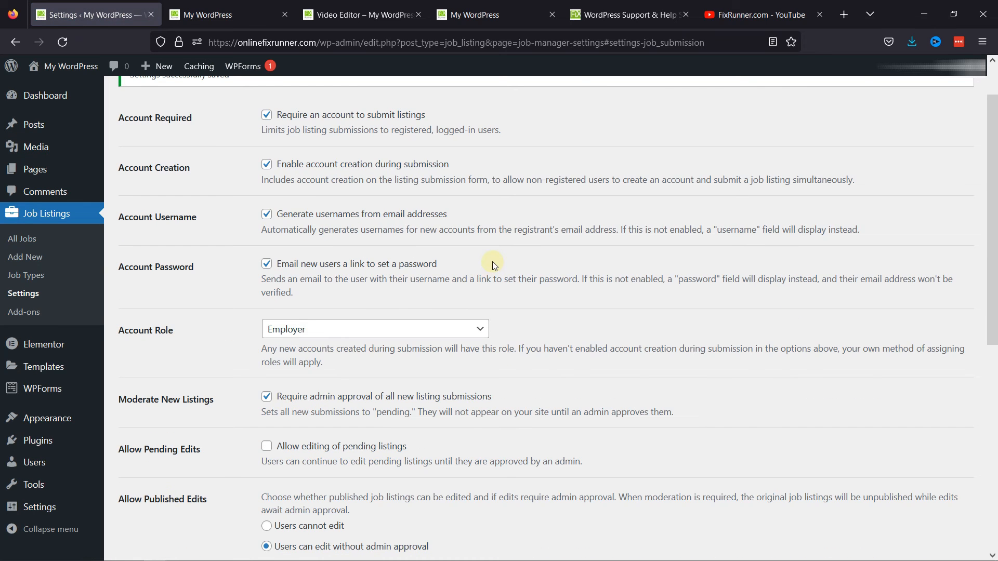
# Close the redundant home page tab, open the site's Post a Job page and sign out of the account.
pyautogui.click(474, 14)
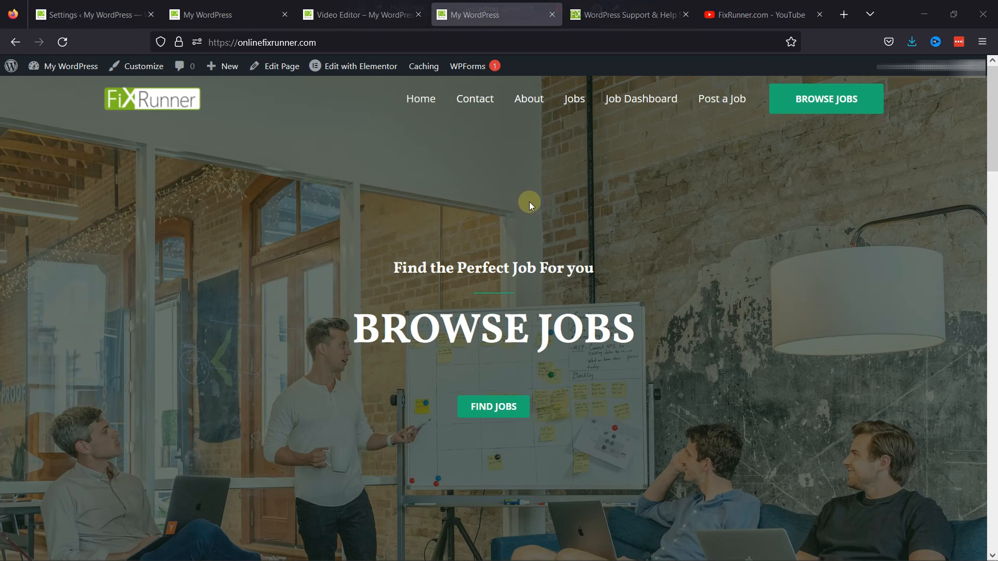
pyautogui.click(284, 14)
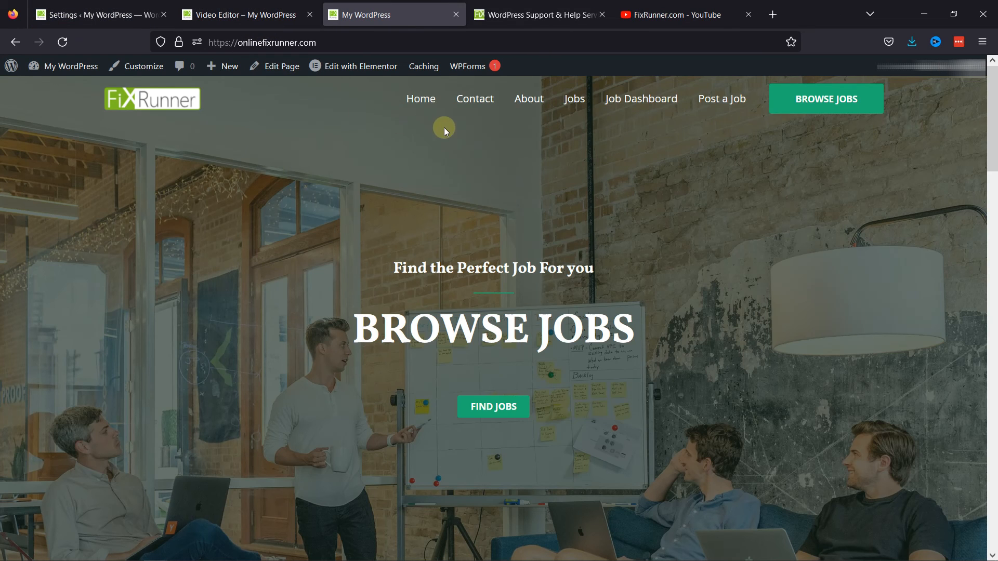
pyautogui.click(715, 102)
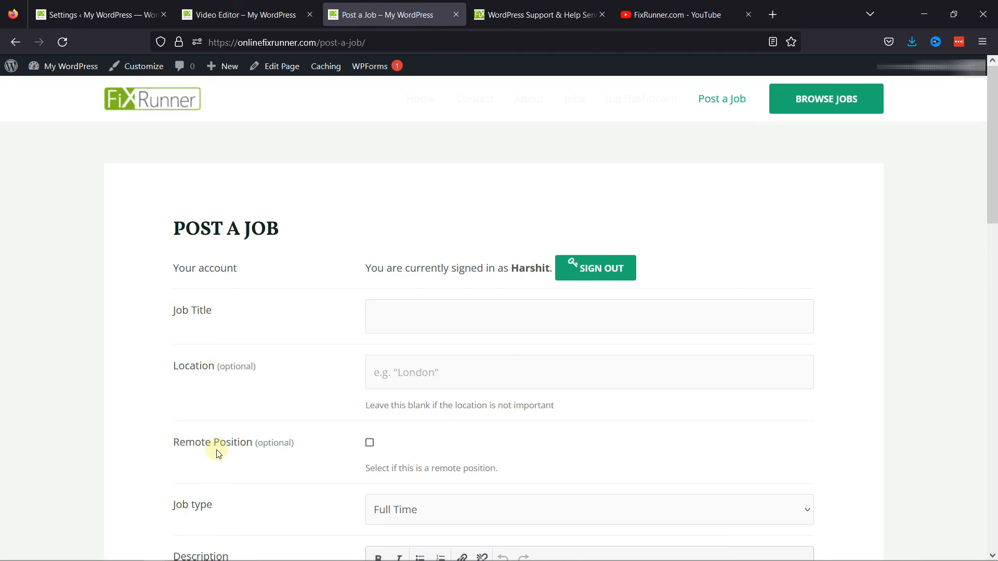
pyautogui.click(595, 280)
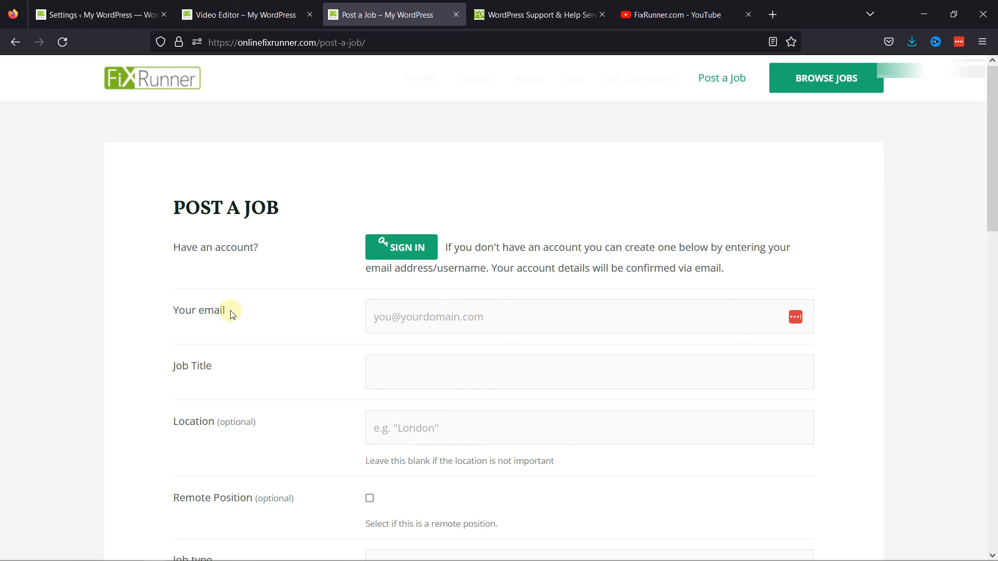
# Enter a test email address for the new account in the Post a Job form.
pyautogui.click(436, 313)
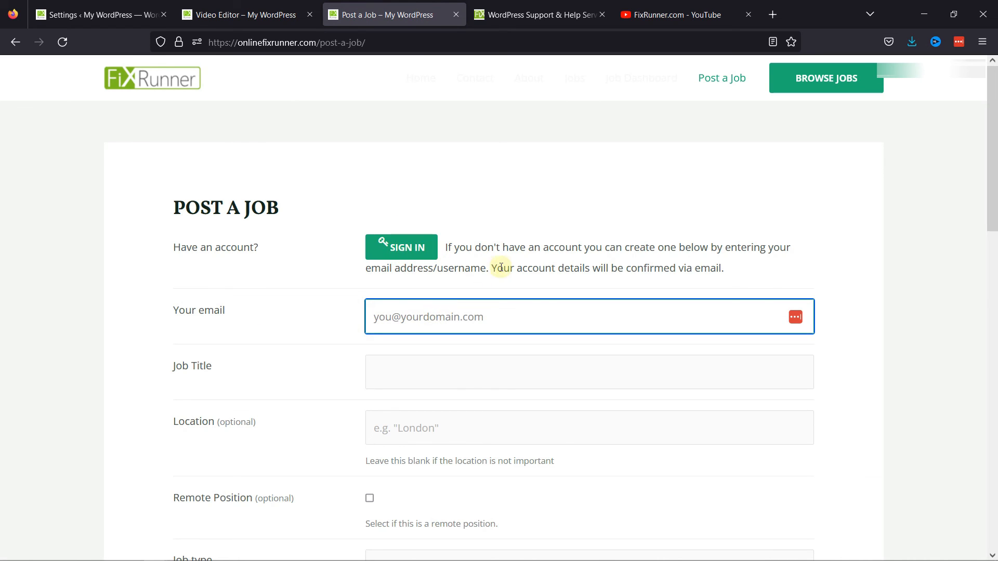
pyautogui.write('test@gmail.com')
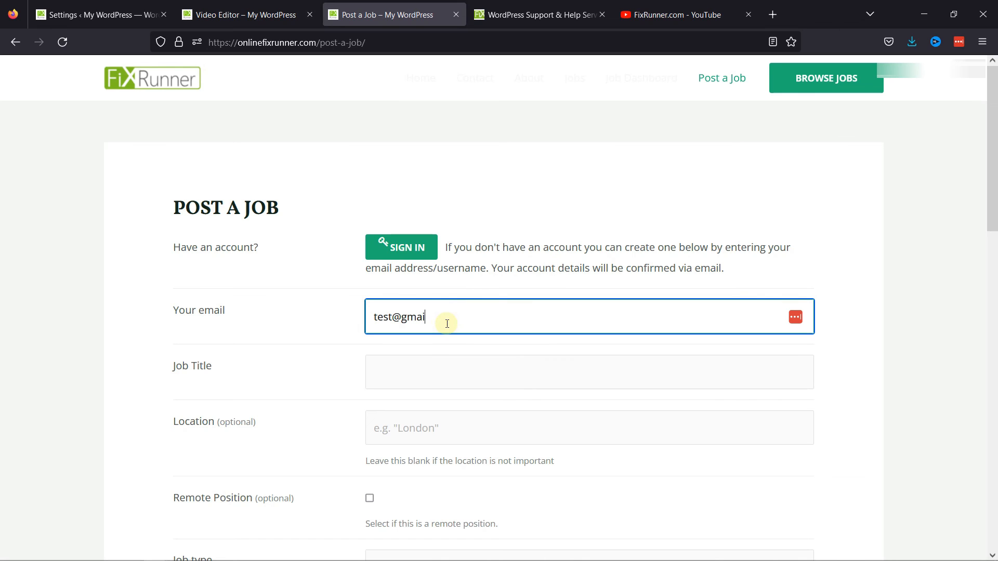
pyautogui.scroll(-2, 446, 322)
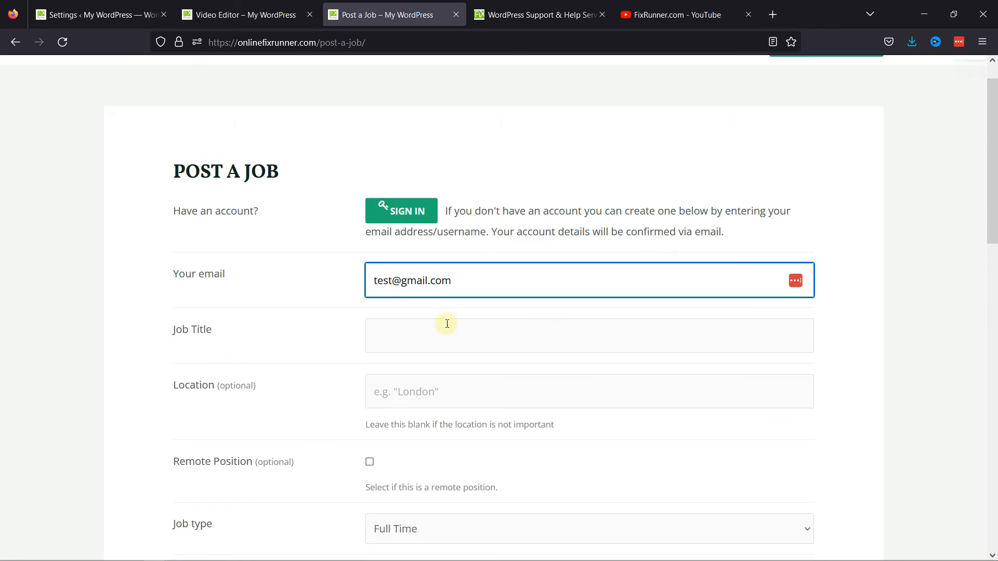
# Set the job title to "Accounts" and the location to "london" in the Post a Job form.
pyautogui.click(458, 286)
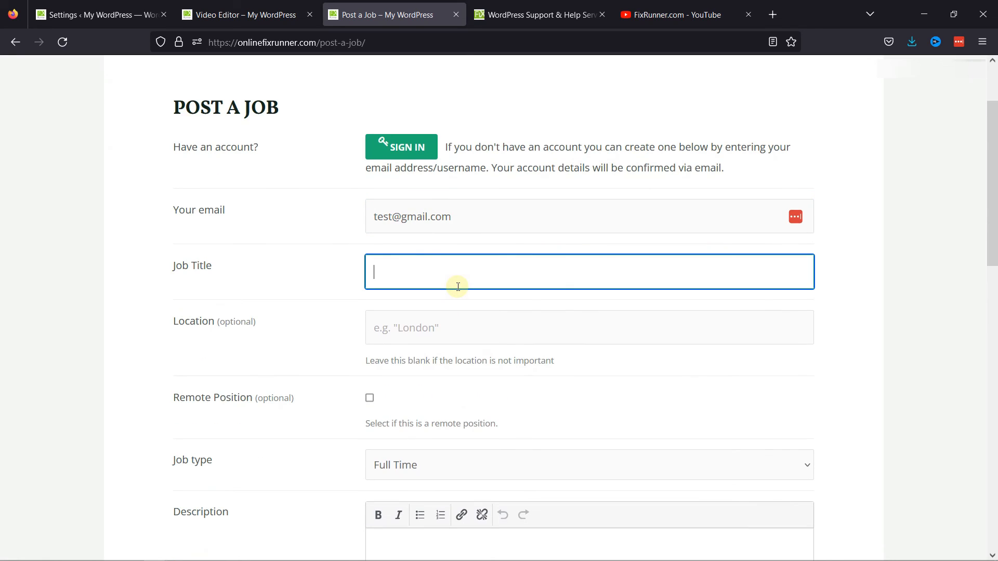
pyautogui.write('Accounting')
pyautogui.press('BackSpace')
pyautogui.press('BackSpace')
pyautogui.press('BackSpace')
pyautogui.write('s')
pyautogui.click(440, 326)
pyautogui.write('london')
pyautogui.scroll(-4, 436, 325)
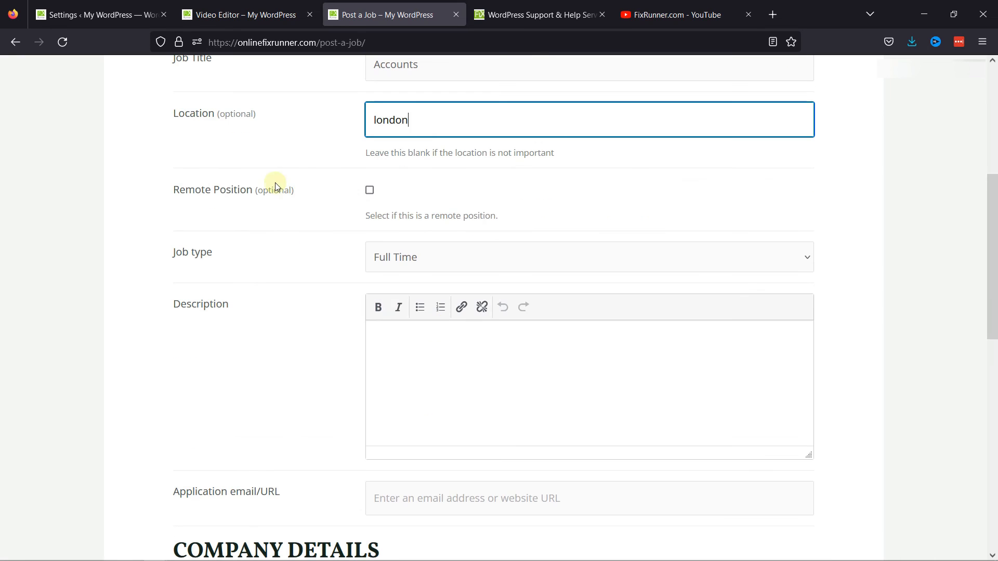
# Keep the job type as Full Time and enter the job description "need someone for accounting and money management".
pyautogui.click(392, 257)
pyautogui.click(445, 367)
pyautogui.write('need someone for accounts')
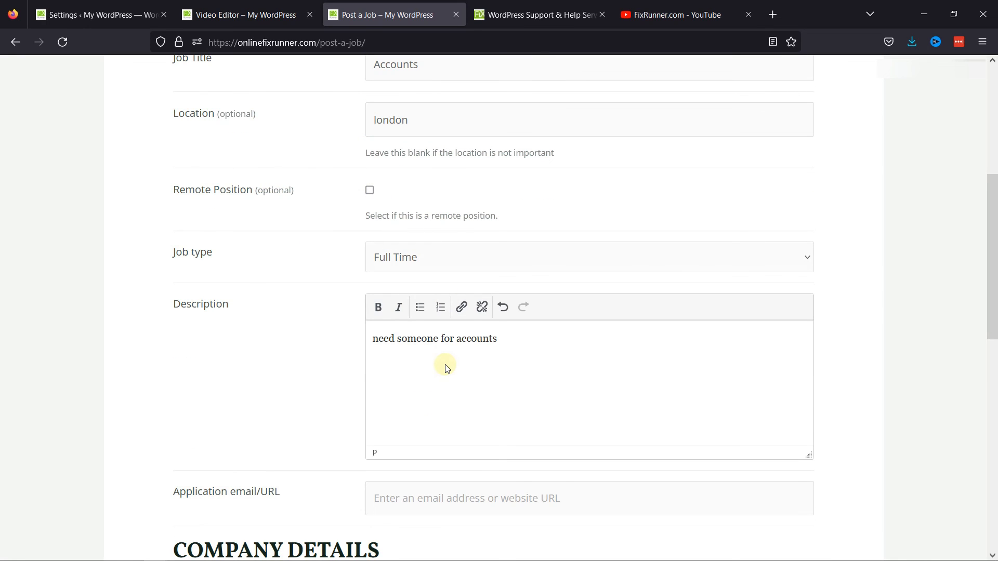
pyautogui.press('BackSpace')
pyautogui.write('ing and money management')
# Set the company name to "Test Finance" and save the job listing as a draft.
pyautogui.scroll(-5, 445, 367)
pyautogui.scroll(-4, 485, 235)
pyautogui.click(467, 134)
pyautogui.write('Test Finance')
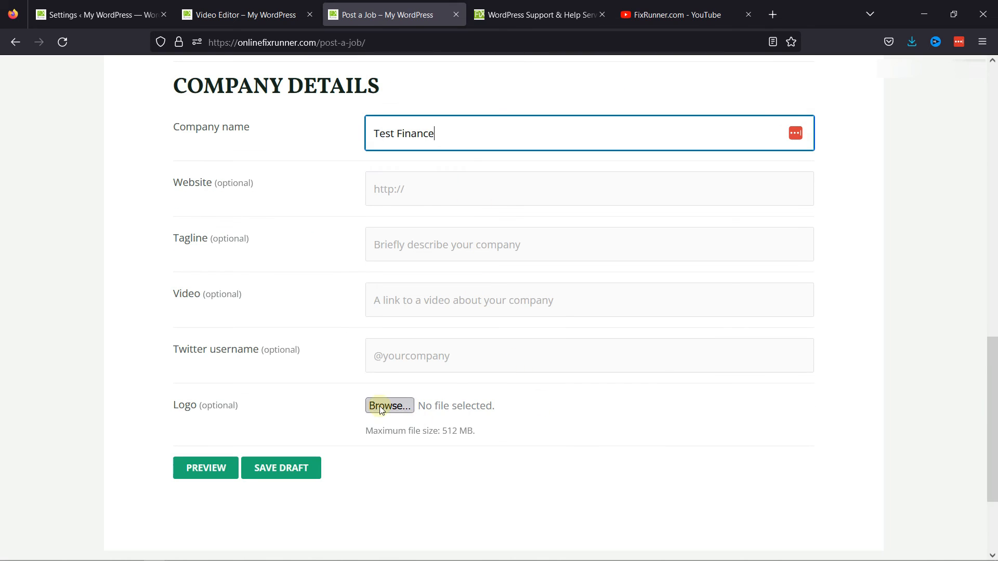
pyautogui.click(268, 469)
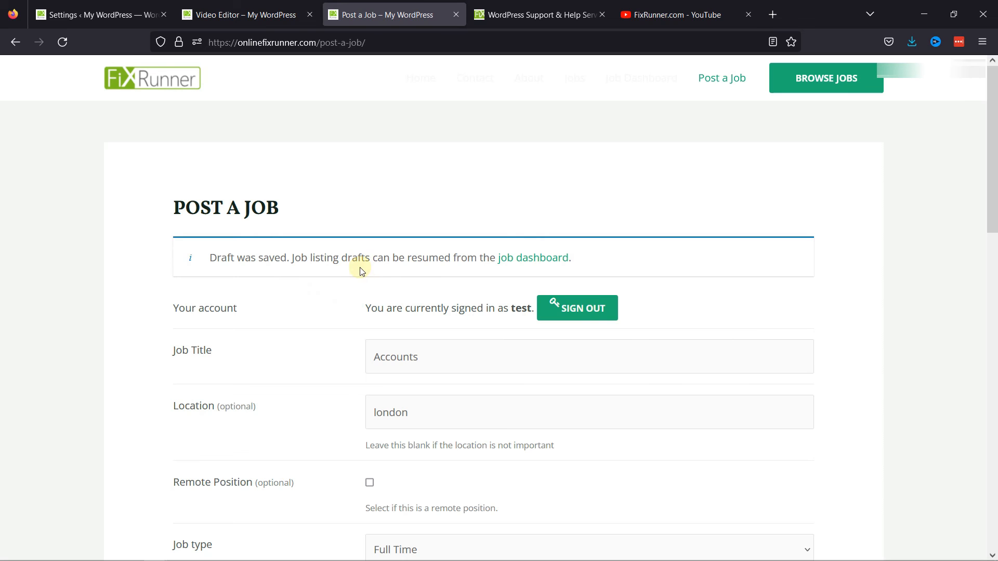
# Enter a test email address as the application contact and preview the job listing.
pyautogui.scroll(-12, 568, 435)
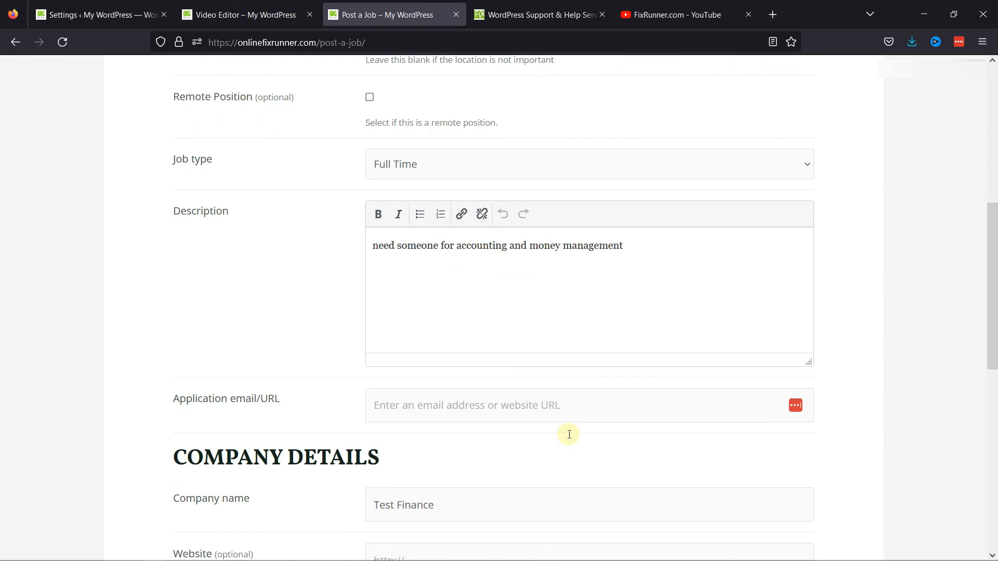
pyautogui.click(222, 442)
pyautogui.scroll(4, 440, 271)
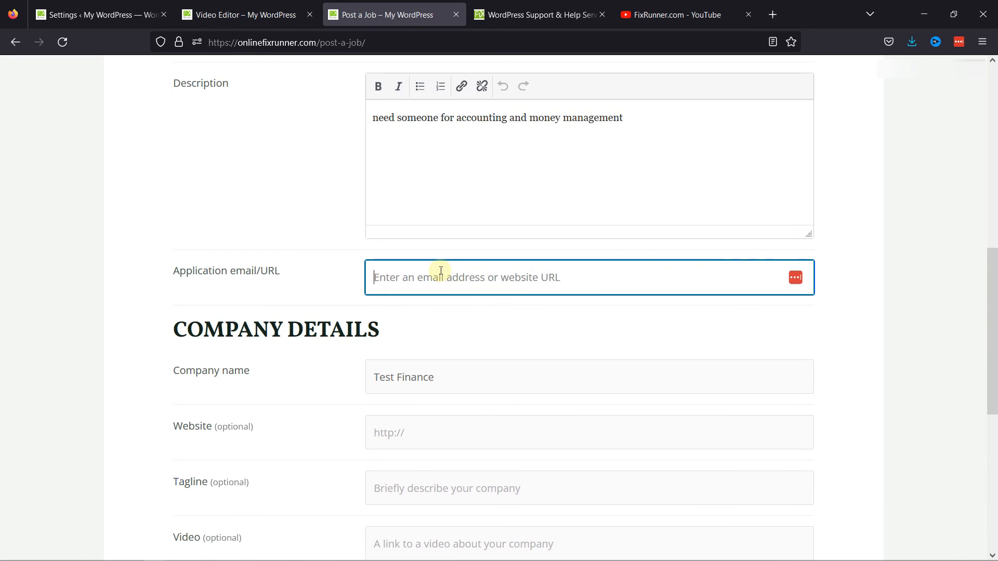
pyautogui.write('test@gmail.com')
pyautogui.scroll(-4, 440, 270)
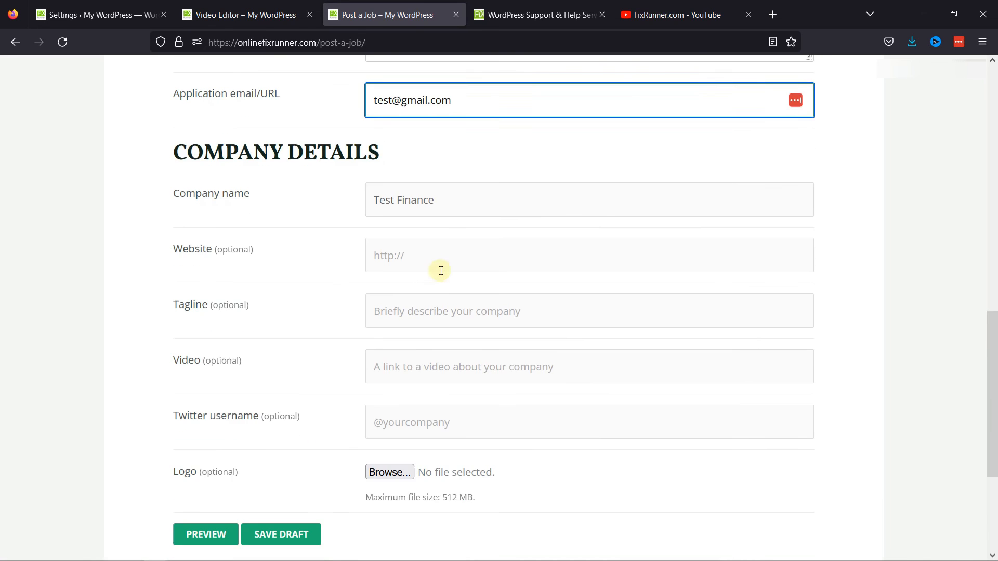
pyautogui.scroll(-4, 441, 271)
pyautogui.click(188, 350)
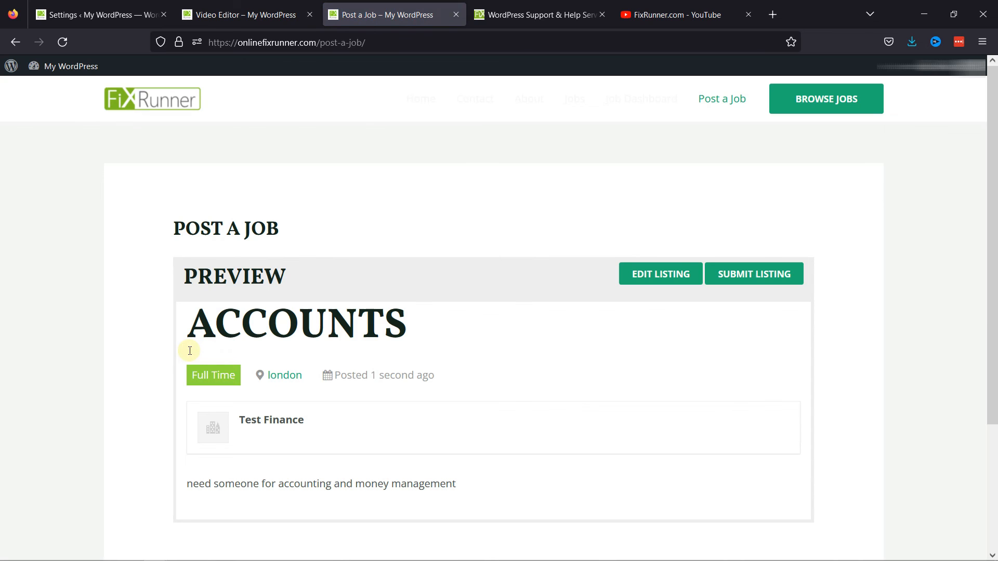
# Return to the Post a Job page, check the submitted listing in the Job Dashboard, and open the Jobs page.
pyautogui.click(723, 99)
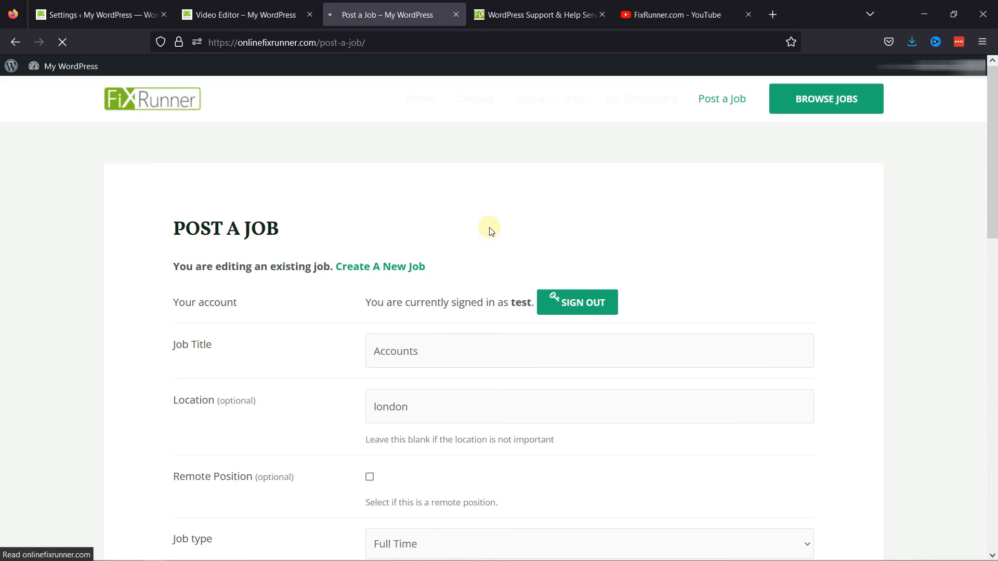
pyautogui.click(639, 100)
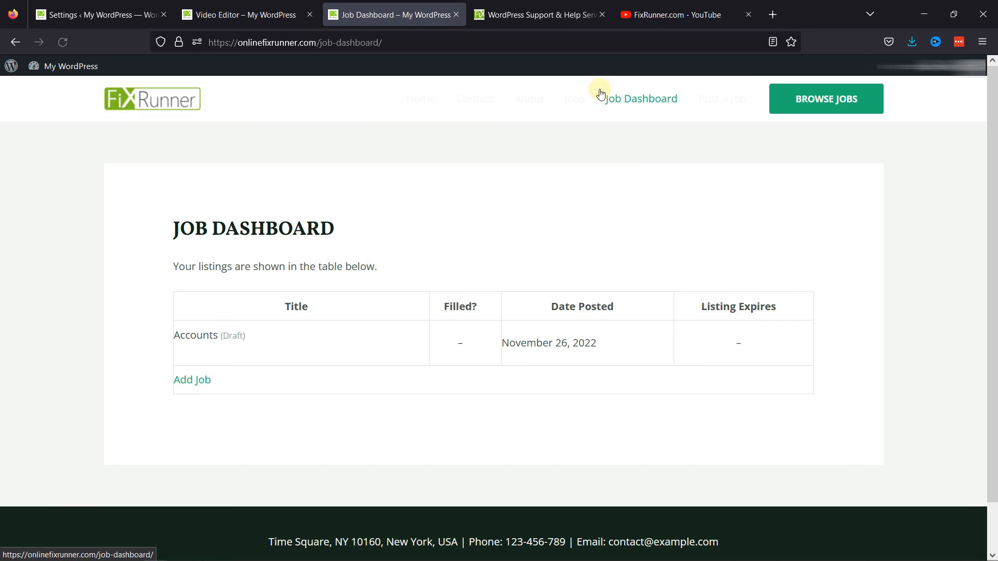
pyautogui.click(570, 101)
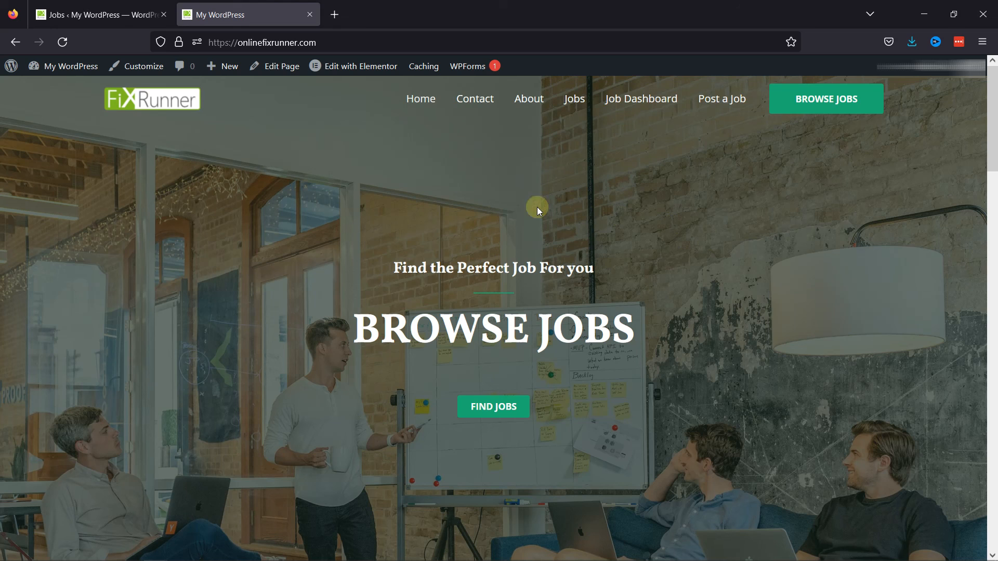
# Open the site's privacy settings in the WordPress admin, dismiss the notice and create a new Privacy Policy page.
pyautogui.click(119, 15)
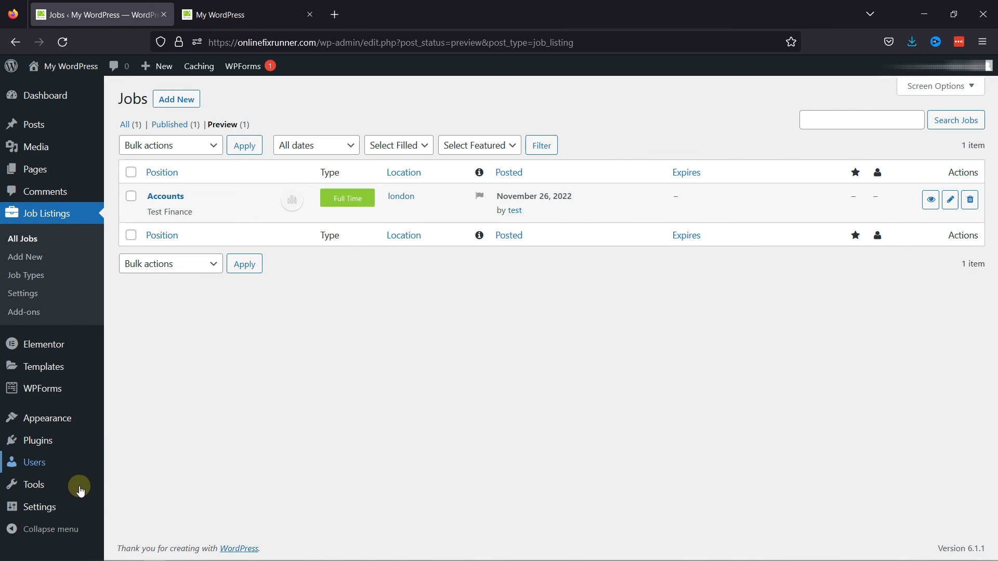
pyautogui.moveTo(71, 502)
pyautogui.click(118, 499)
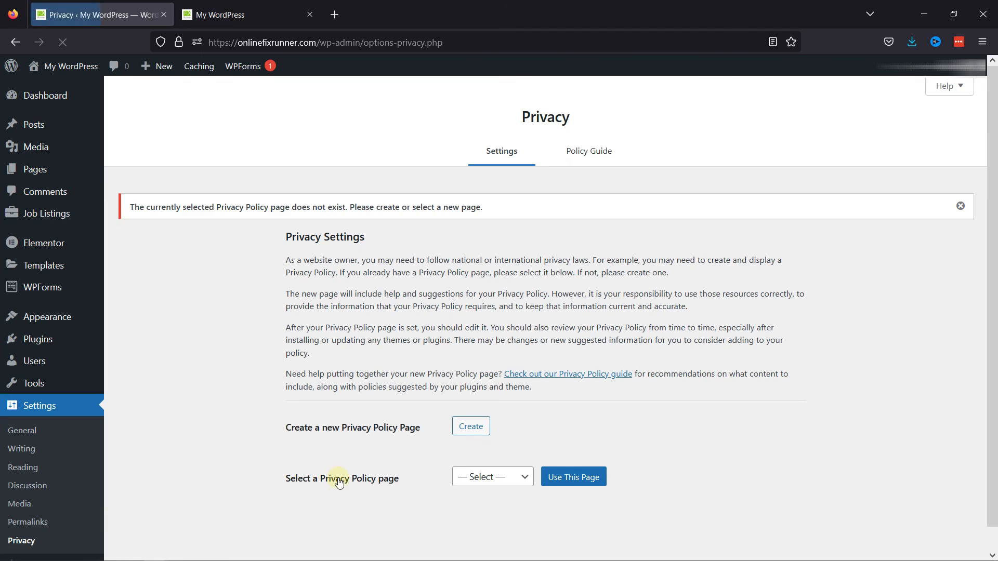
pyautogui.click(959, 208)
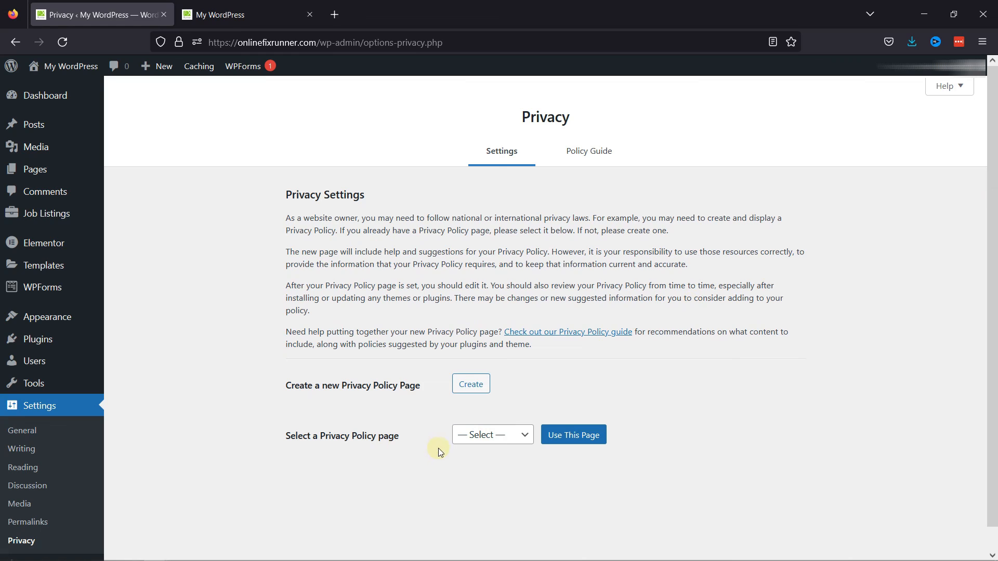
pyautogui.click(476, 393)
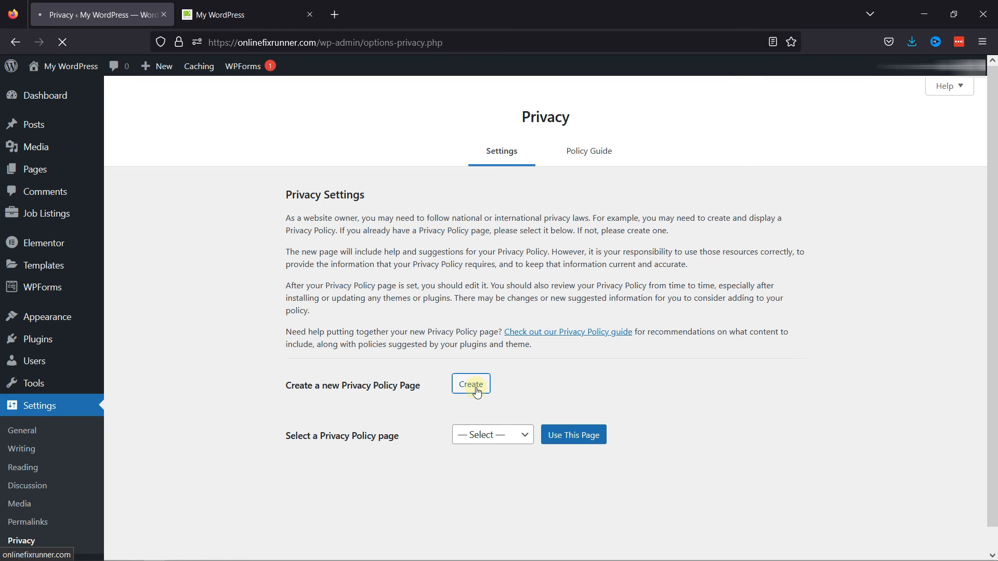
# Review the suggested Privacy Policy text and publish the page.
pyautogui.scroll(-5, 639, 342)
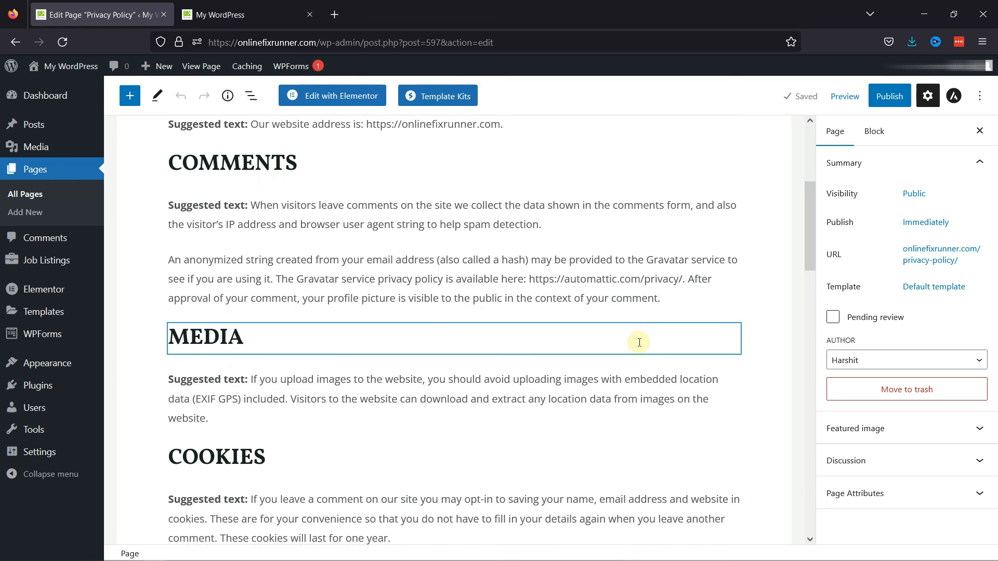
pyautogui.scroll(-5, 639, 342)
pyautogui.scroll(4, 640, 346)
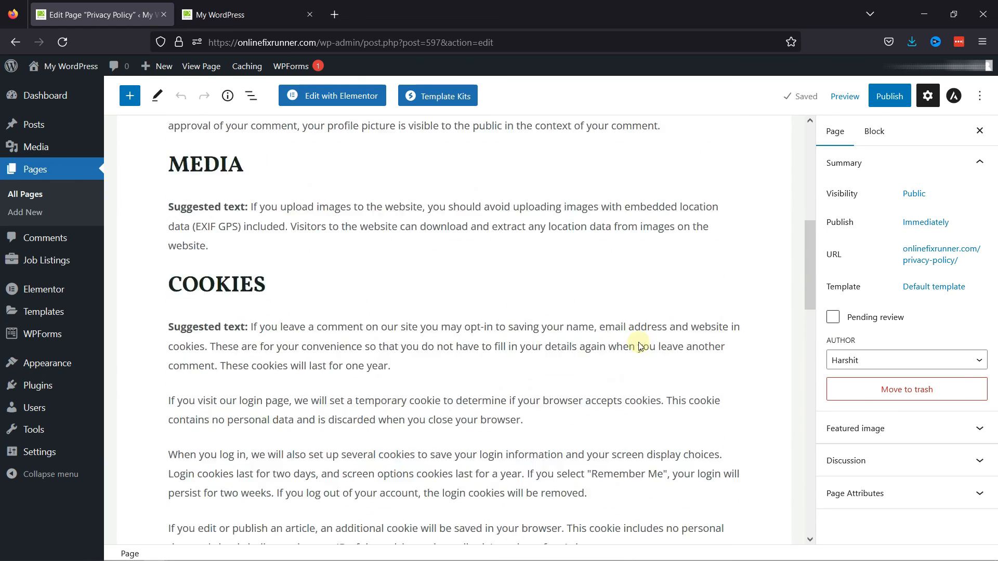
pyautogui.scroll(5, 639, 346)
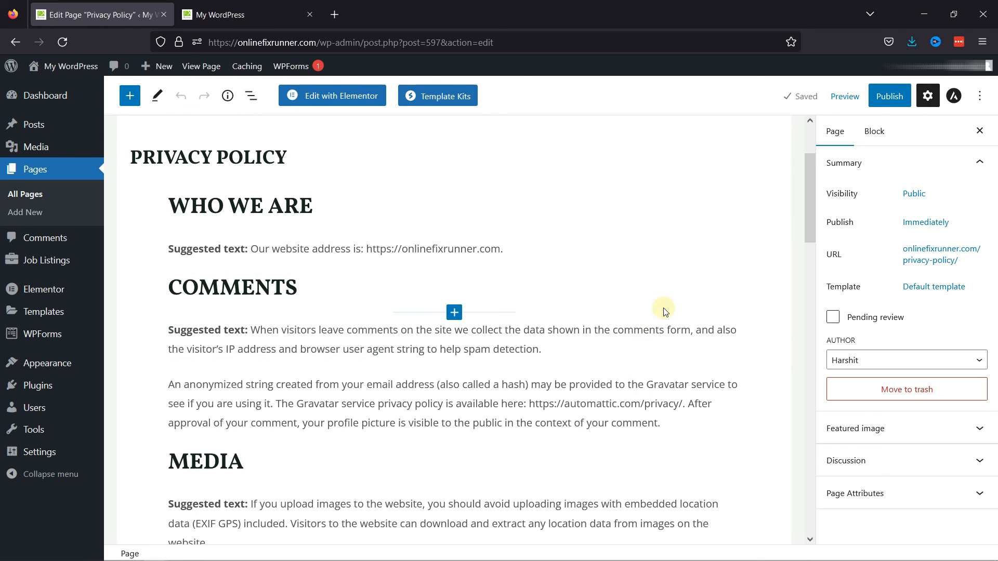
pyautogui.click(891, 103)
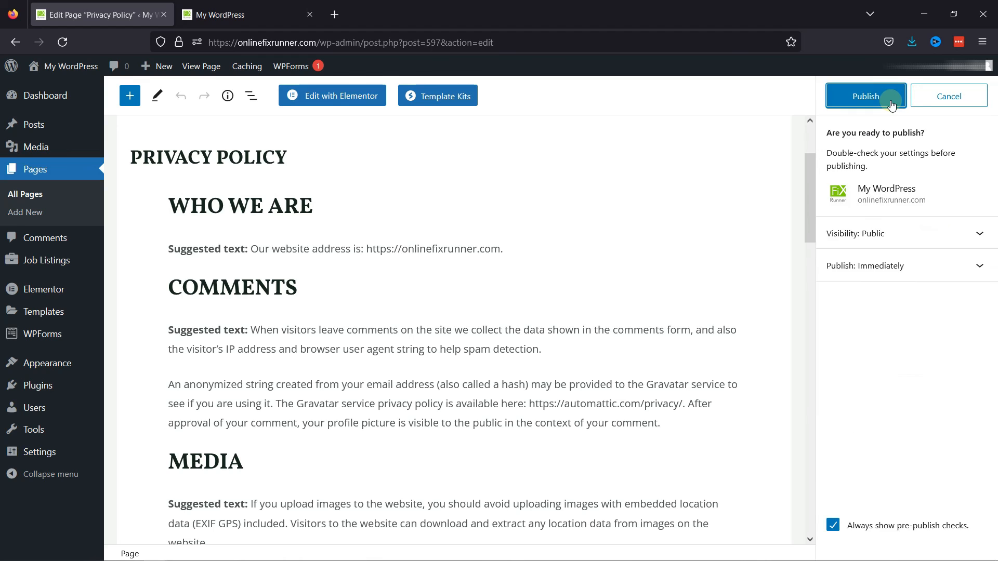
pyautogui.click(890, 101)
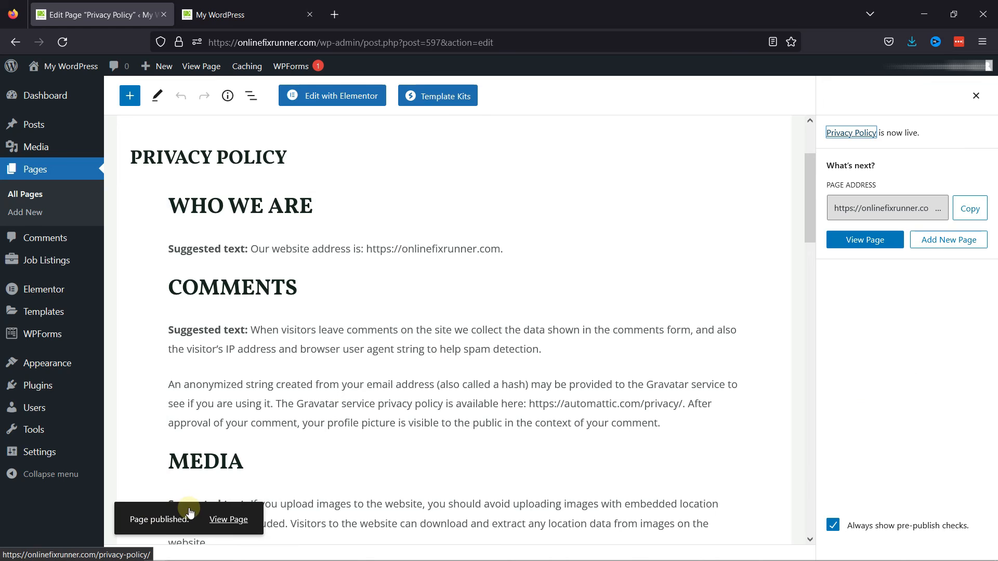
# Add the Privacy Policy page to the end of the site's navigation menu and save the menu.
pyautogui.moveTo(102, 361)
pyautogui.click(141, 405)
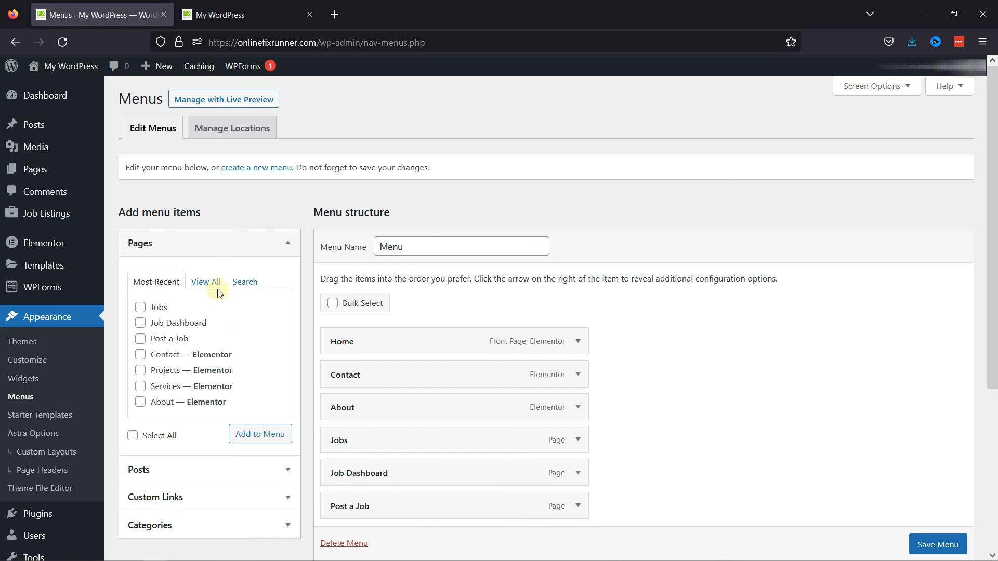
pyautogui.click(207, 282)
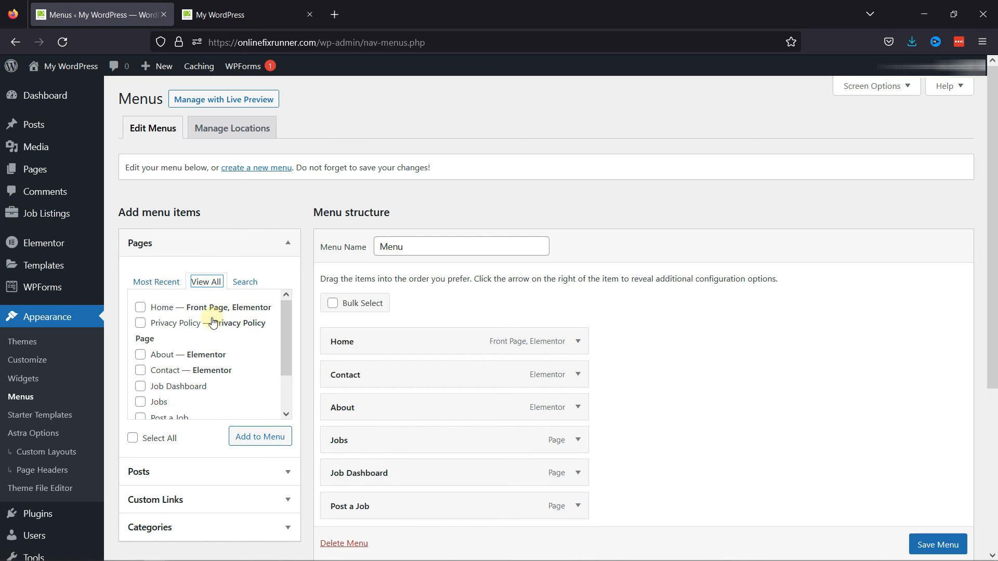
pyautogui.click(140, 322)
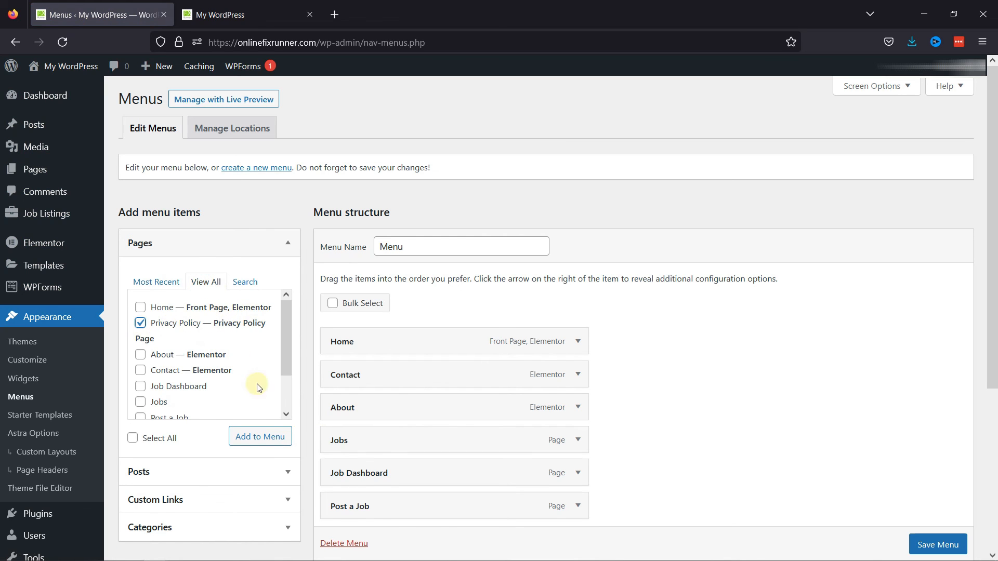
pyautogui.click(258, 436)
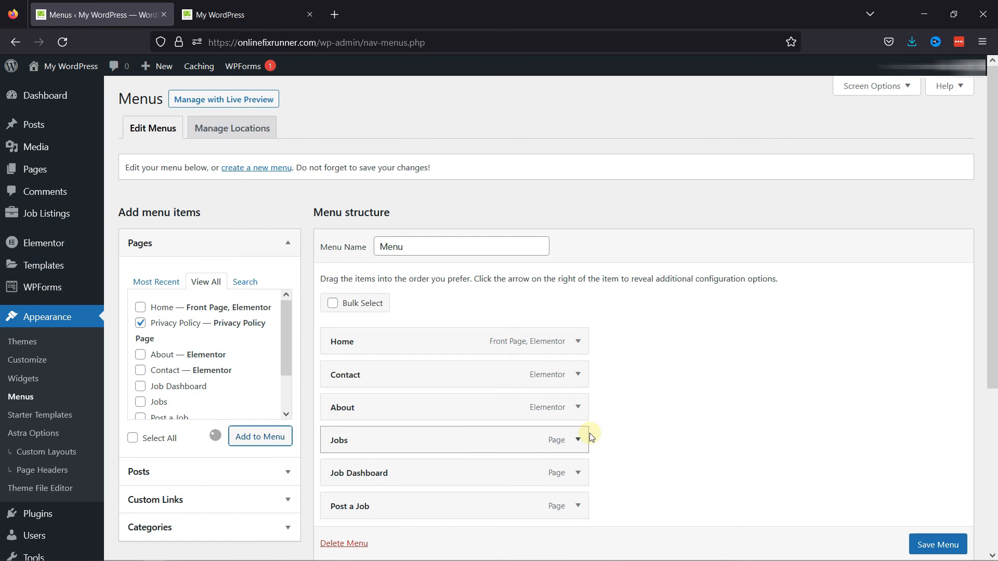
pyautogui.scroll(-2, 676, 405)
pyautogui.scroll(-3, 731, 416)
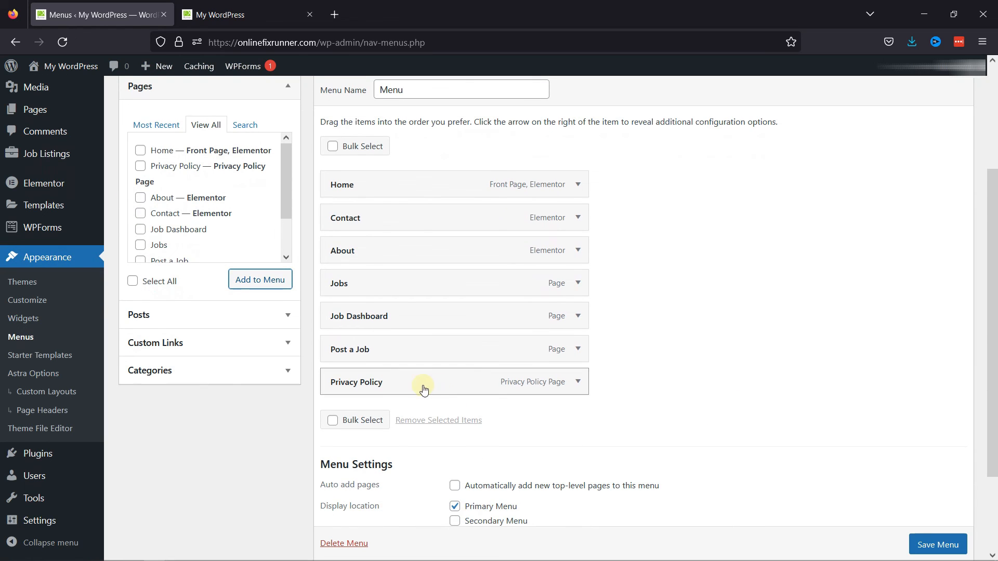
pyautogui.scroll(-1, 869, 463)
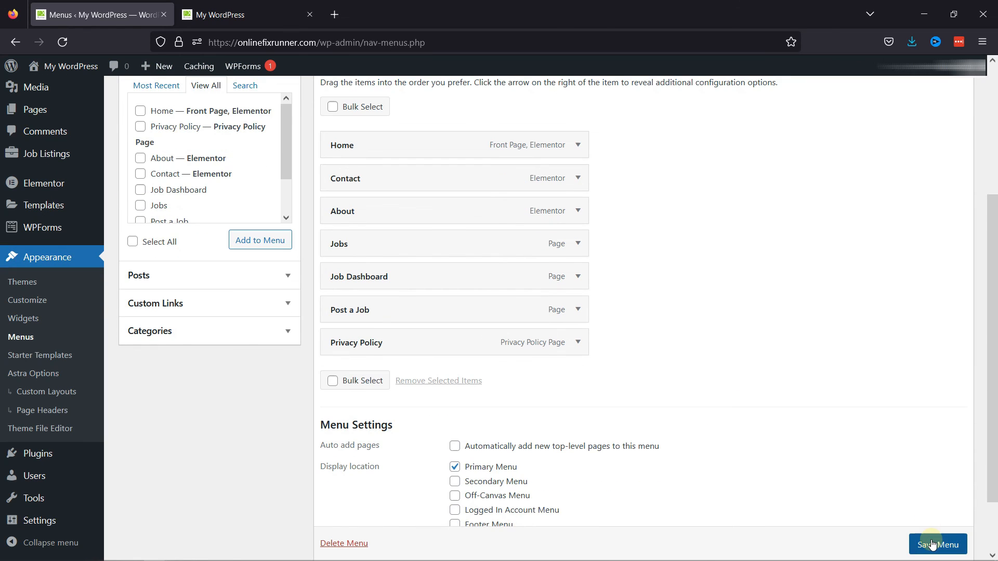
pyautogui.click(932, 544)
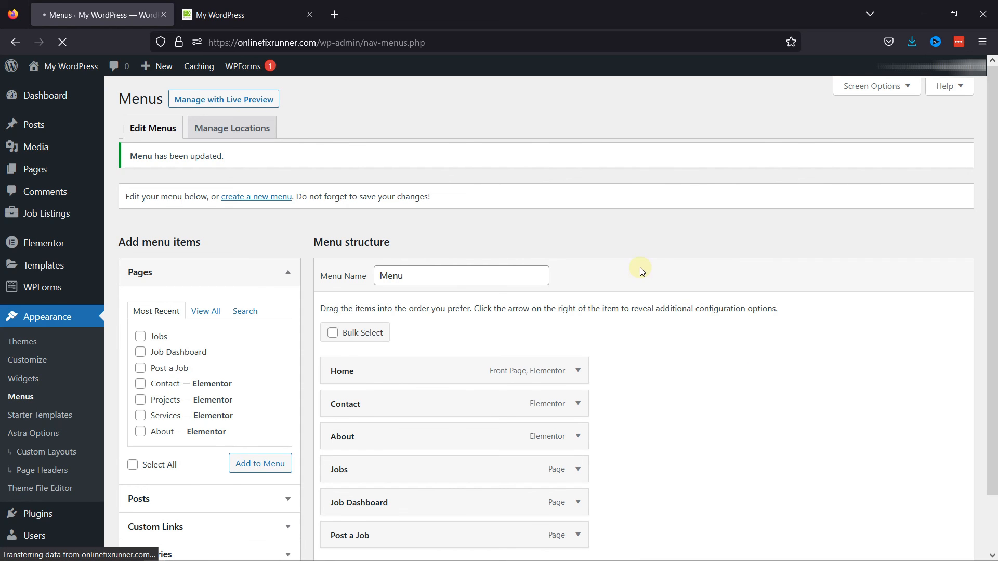
# Reload the site's home page and open the Privacy Policy page from its navigation.
pyautogui.click(277, 17)
pyautogui.click(63, 42)
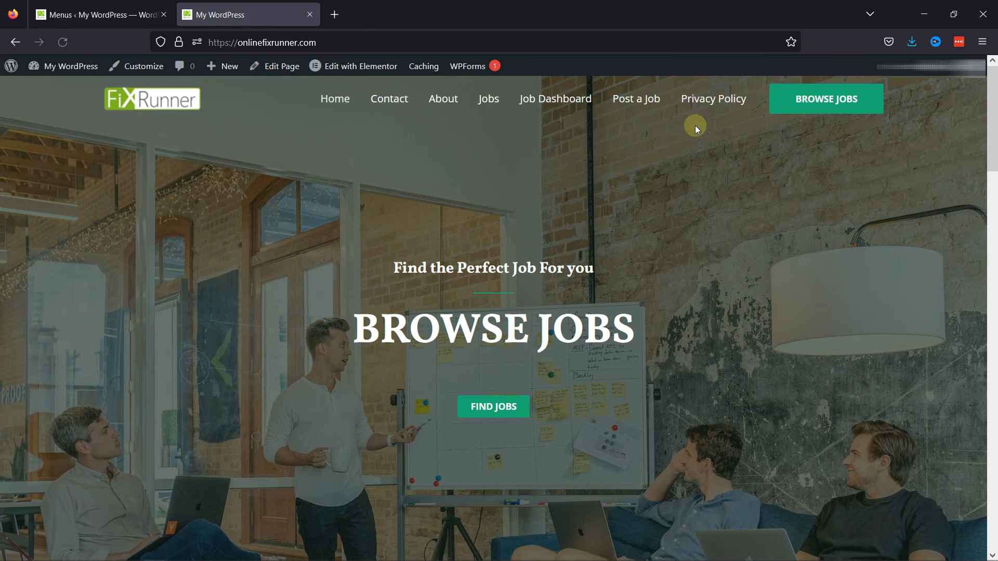
pyautogui.click(712, 104)
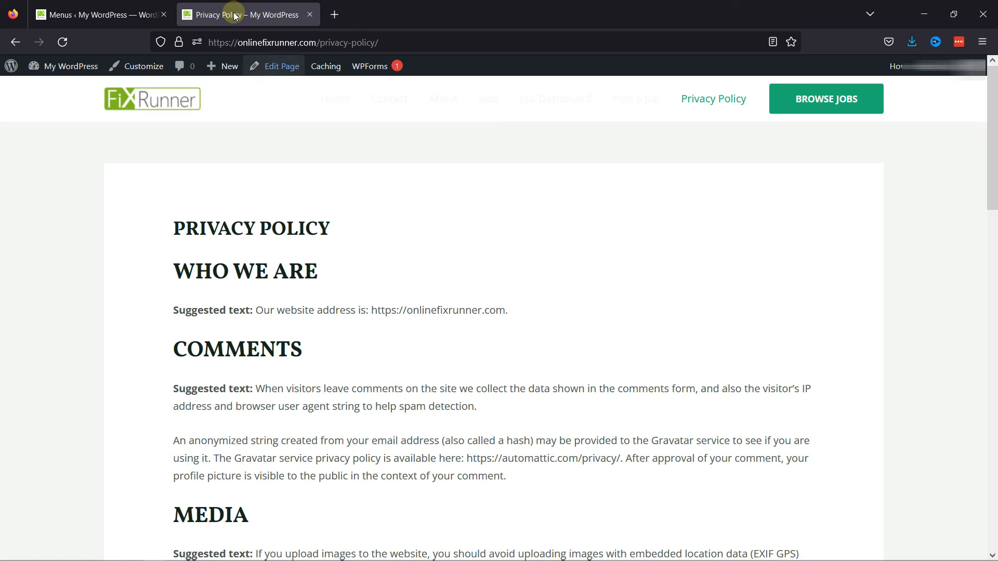
# Search for "cookies" among the plugins available to add and install CookieYes | GDPR Cookie Consent & Compliance Notice.
pyautogui.click(154, 15)
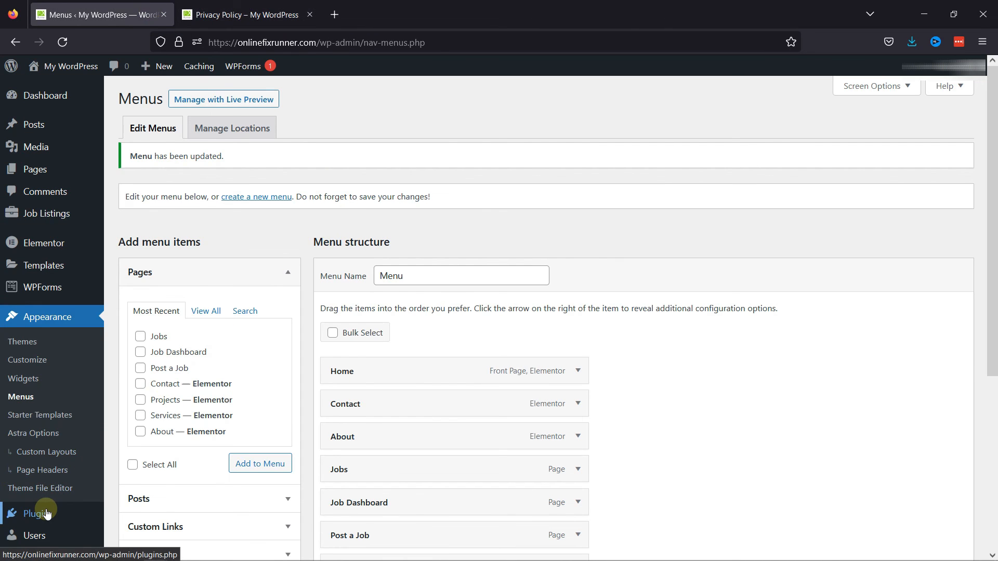
pyautogui.scroll(-3, 46, 514)
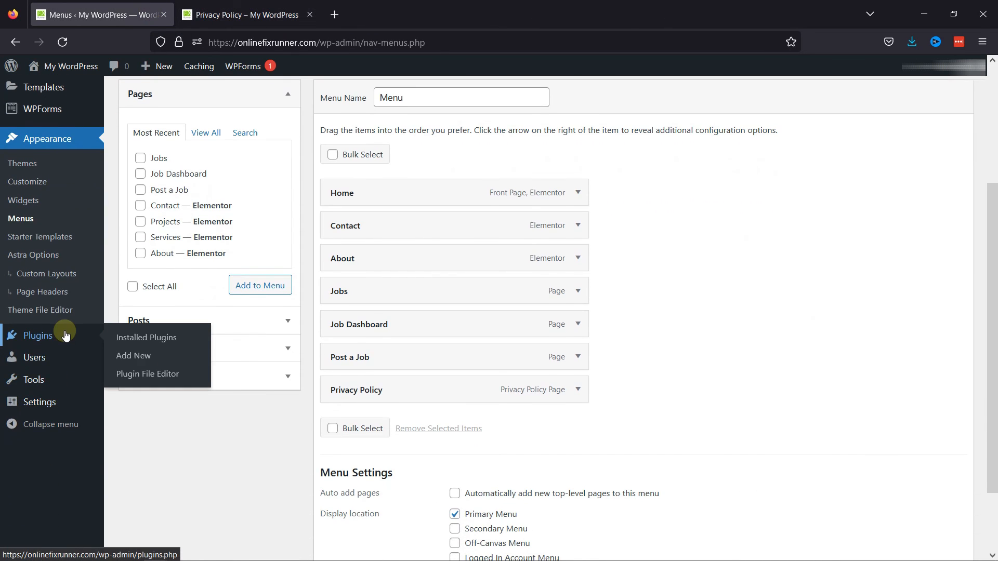
pyautogui.click(65, 335)
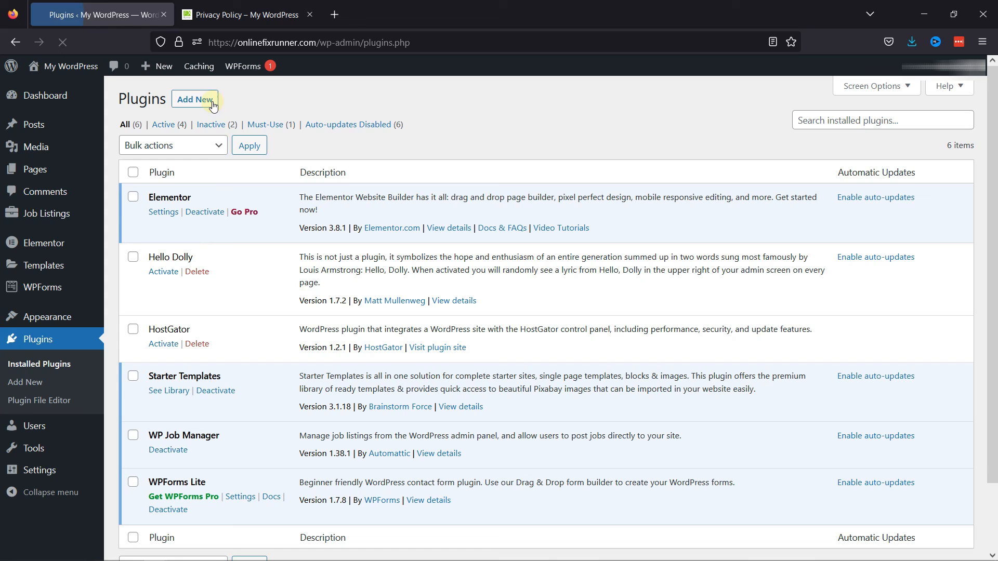
pyautogui.click(195, 99)
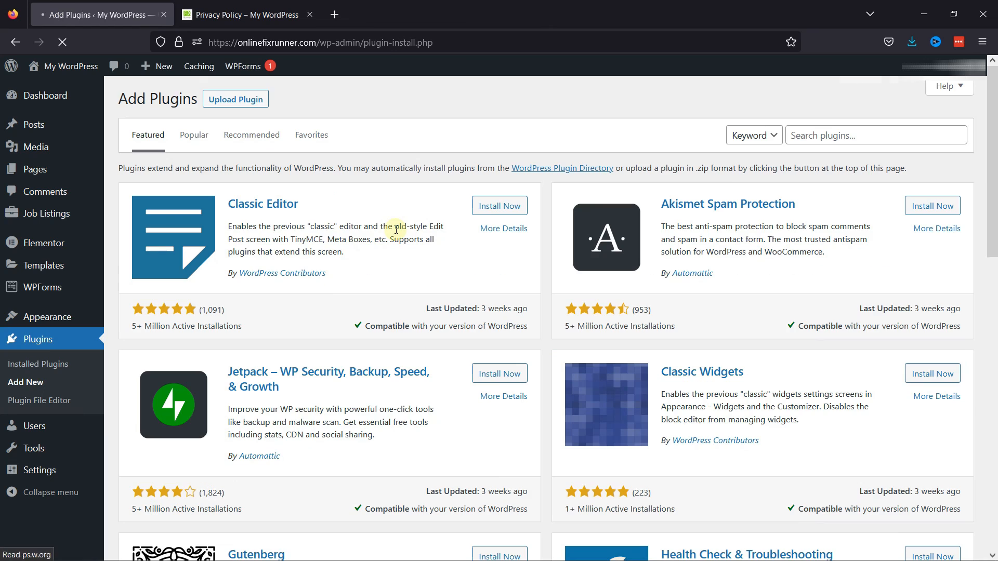
pyautogui.click(847, 138)
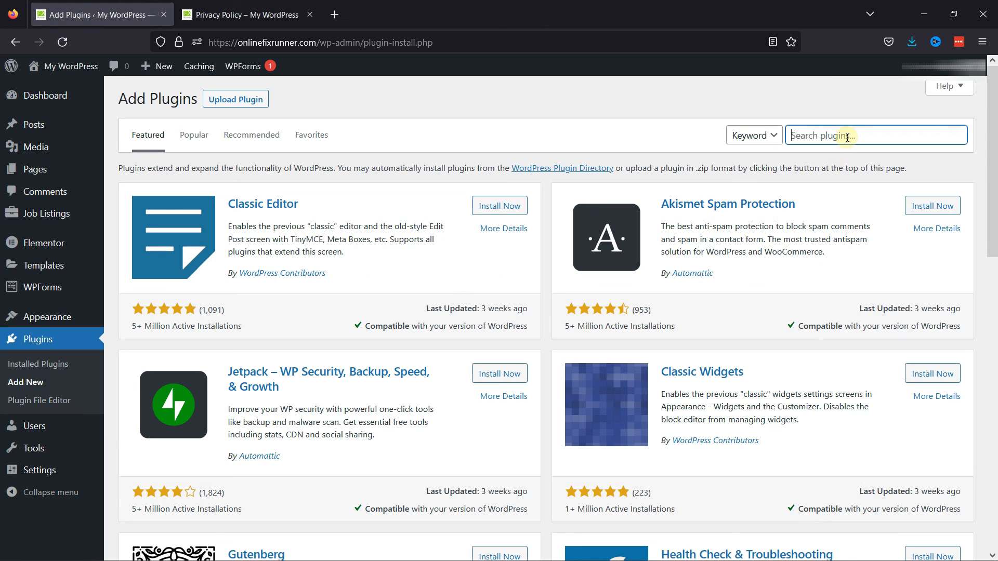
pyautogui.write('cookies')
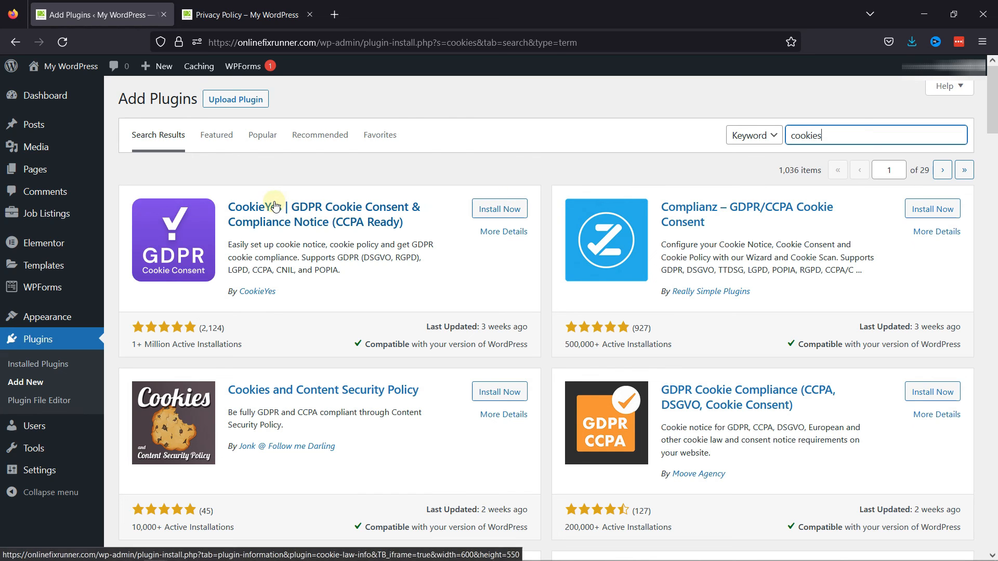
pyautogui.click(503, 215)
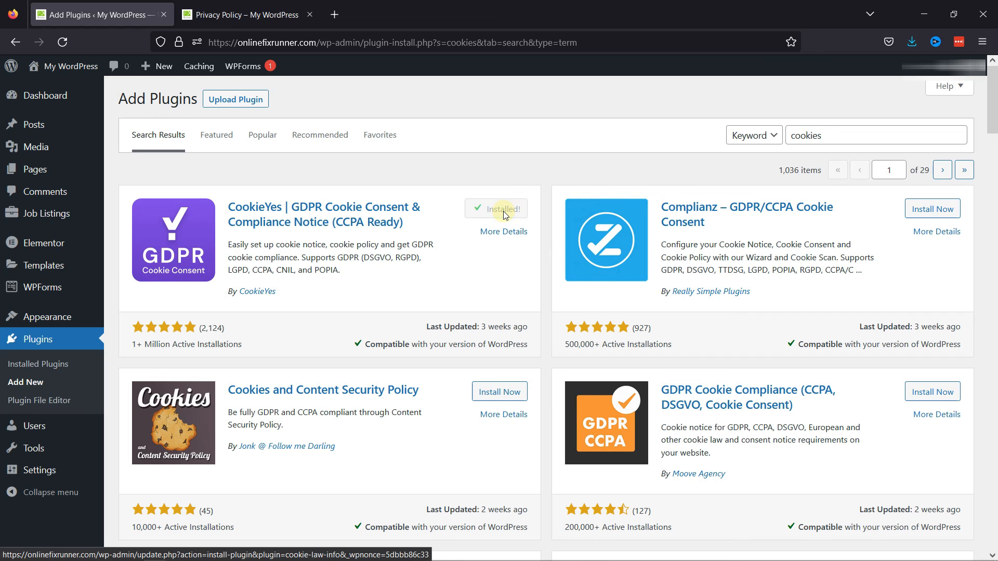
# Activate the CookieYes plugin and open its cookie banner settings, checking the available consent templates.
pyautogui.click(504, 213)
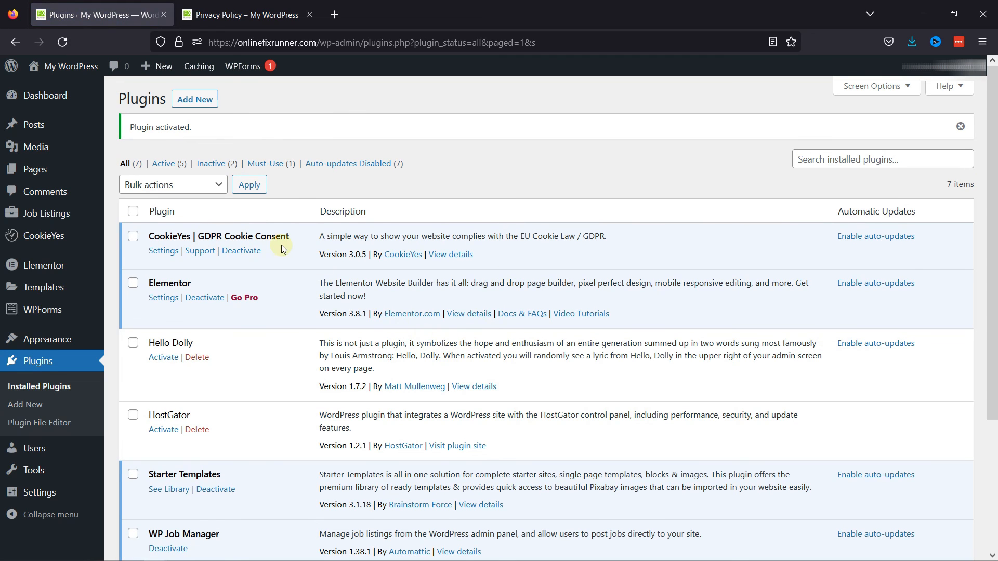
pyautogui.click(70, 241)
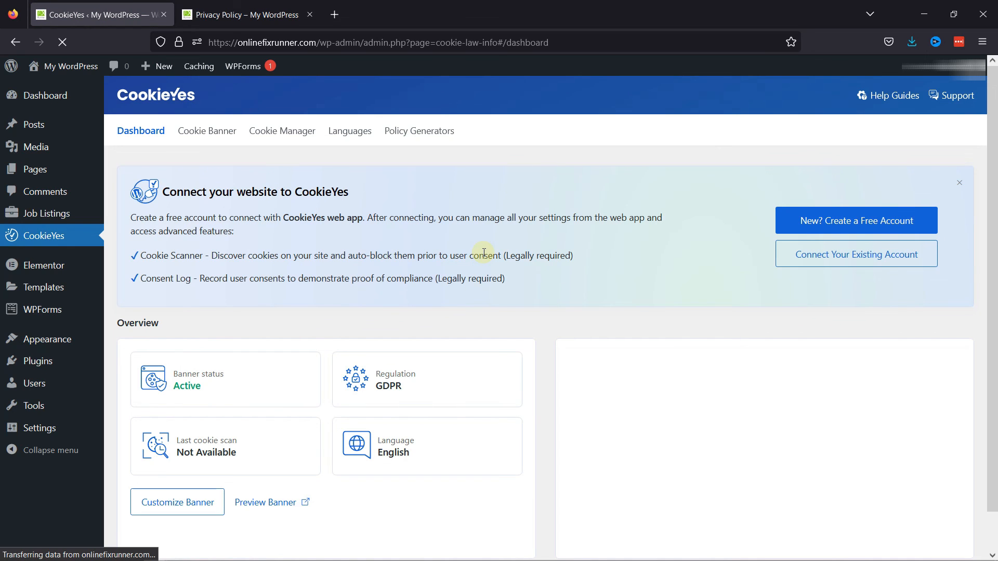
pyautogui.scroll(-2, 483, 253)
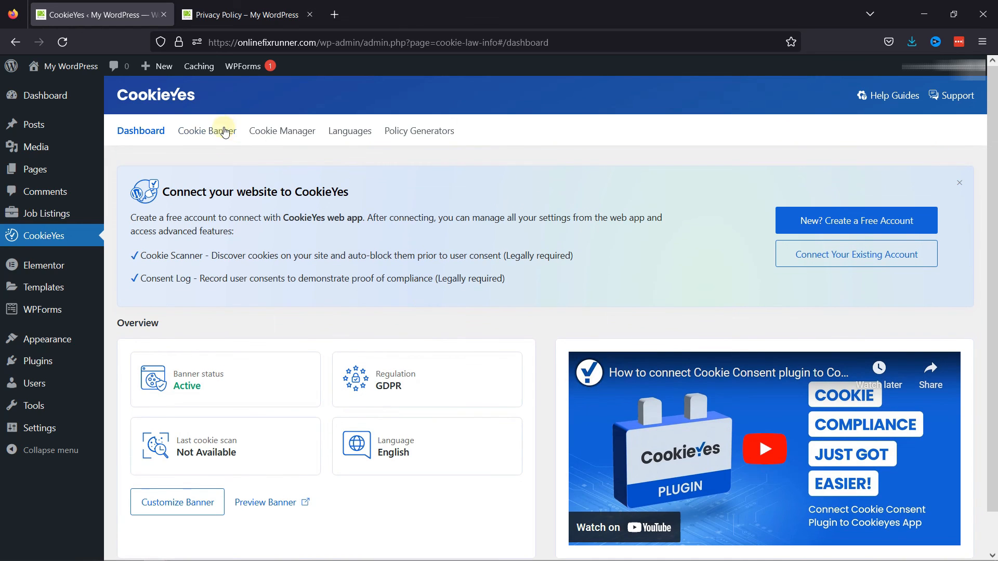
pyautogui.click(219, 130)
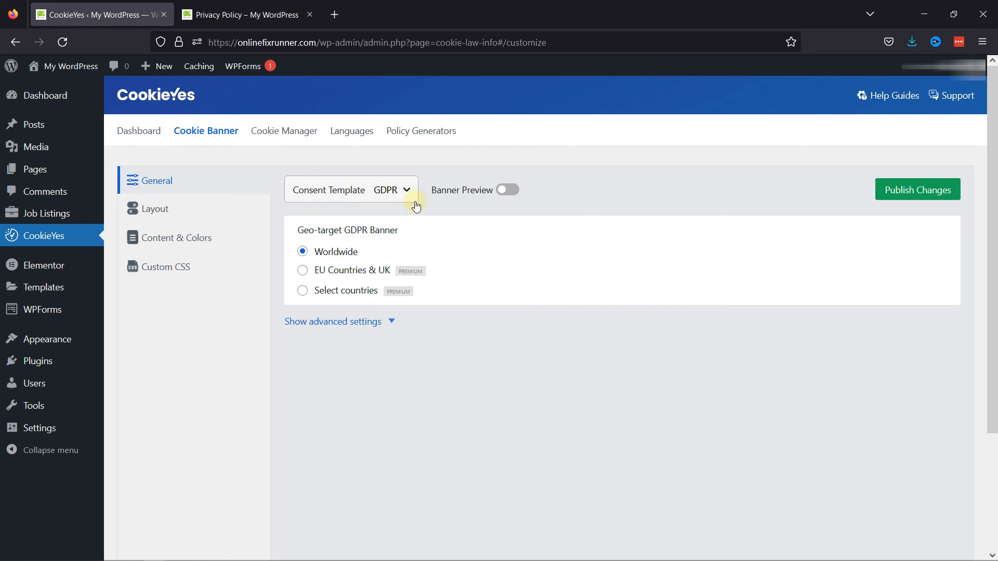
pyautogui.click(410, 195)
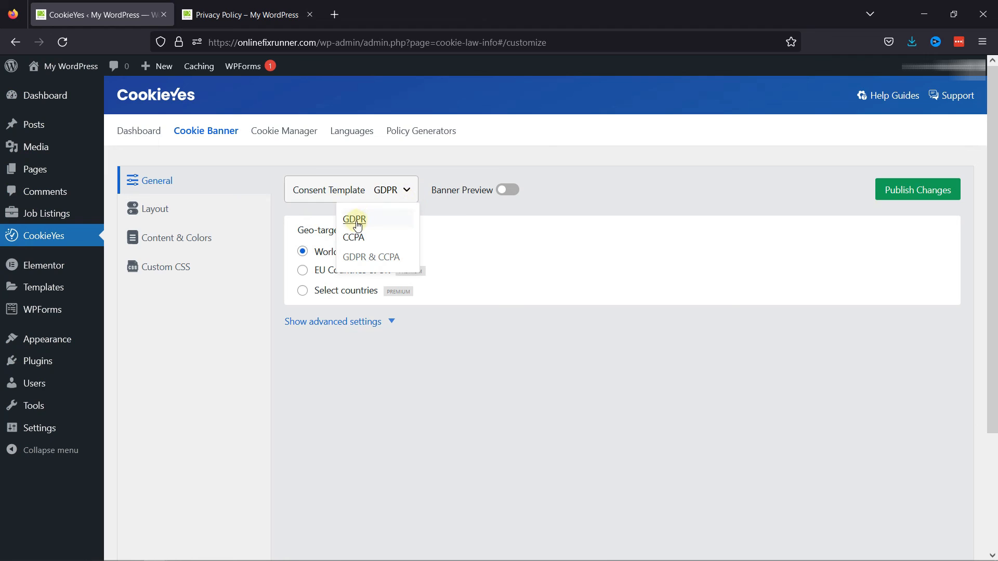
pyautogui.click(426, 345)
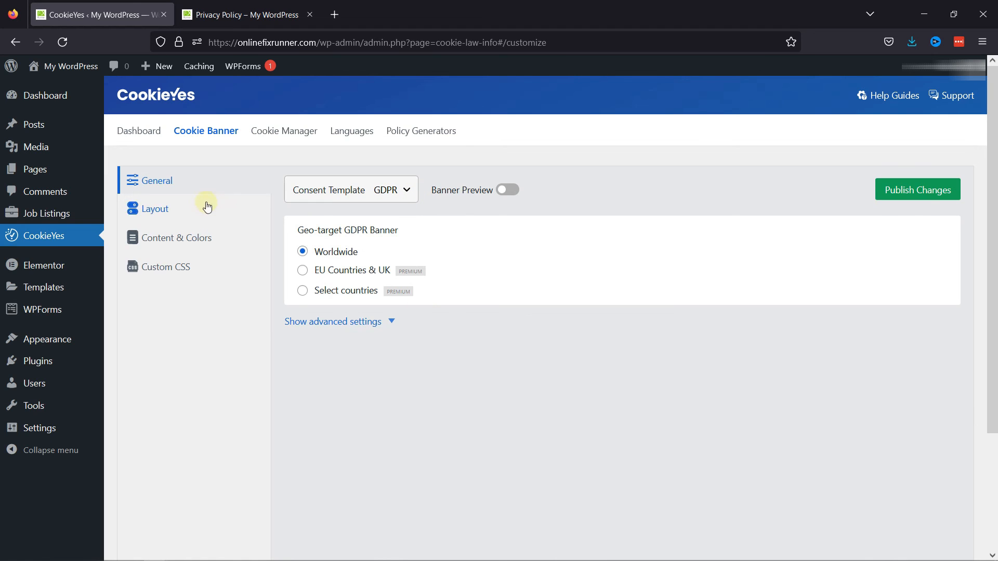
# Turn on the banner preview and choose the Box Type layout that places the cookie notice at the lower right.
pyautogui.click(164, 220)
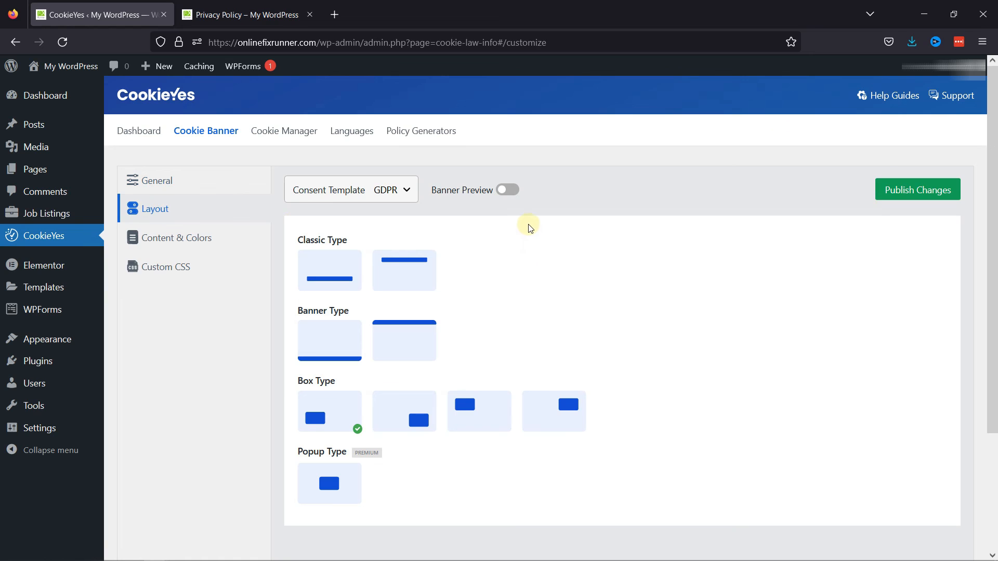
pyautogui.click(503, 191)
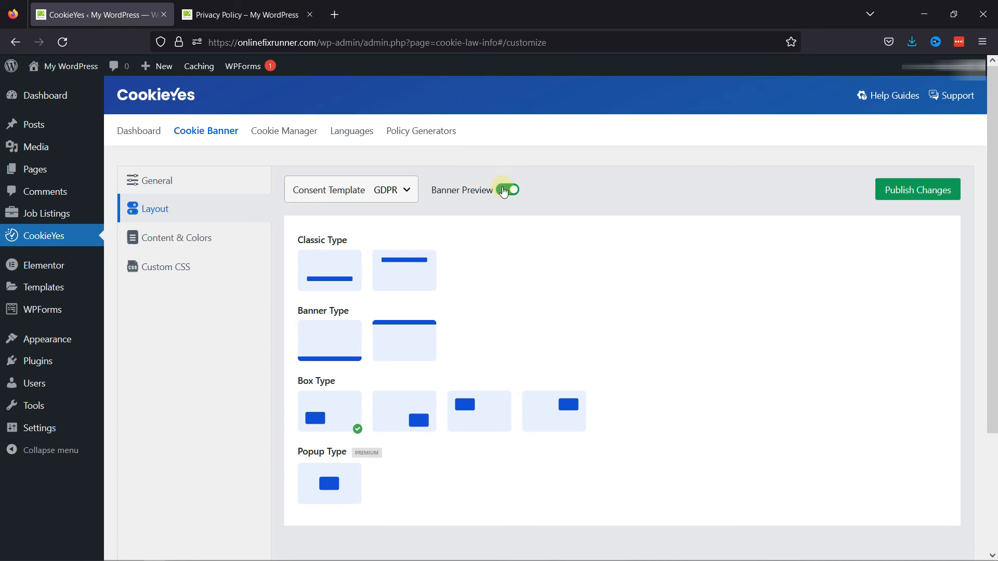
pyautogui.scroll(-3, 481, 236)
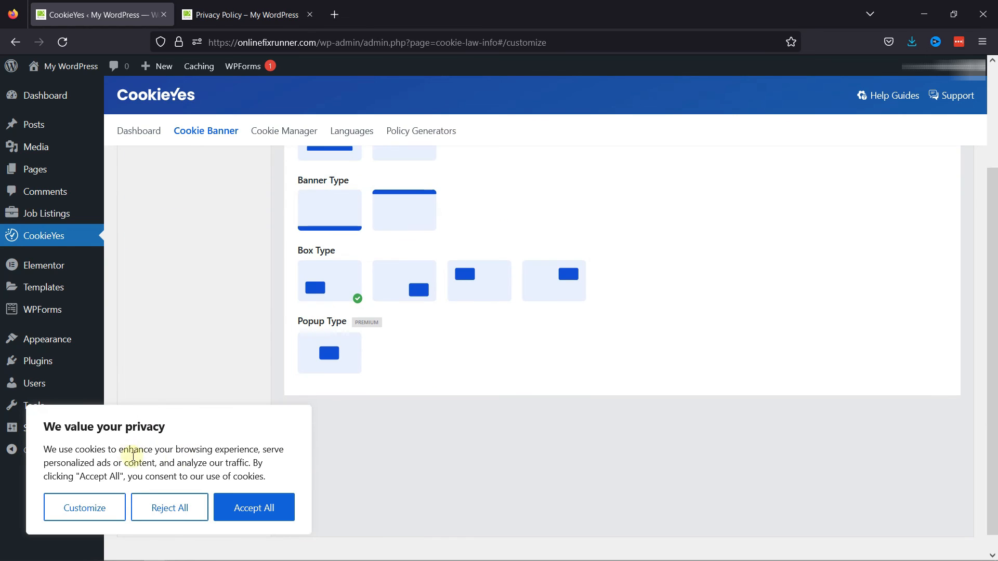
pyautogui.scroll(2, 439, 397)
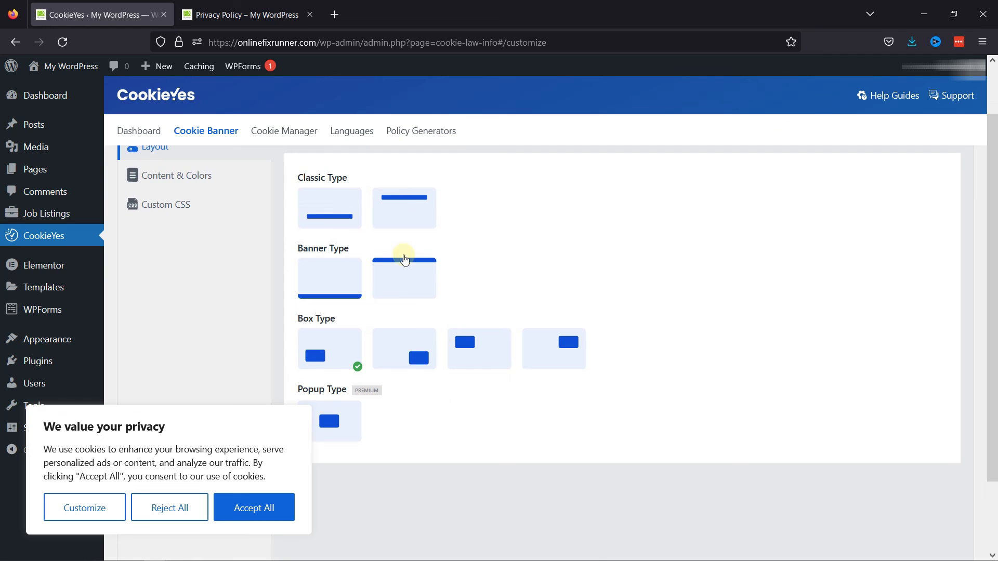
pyautogui.click(427, 359)
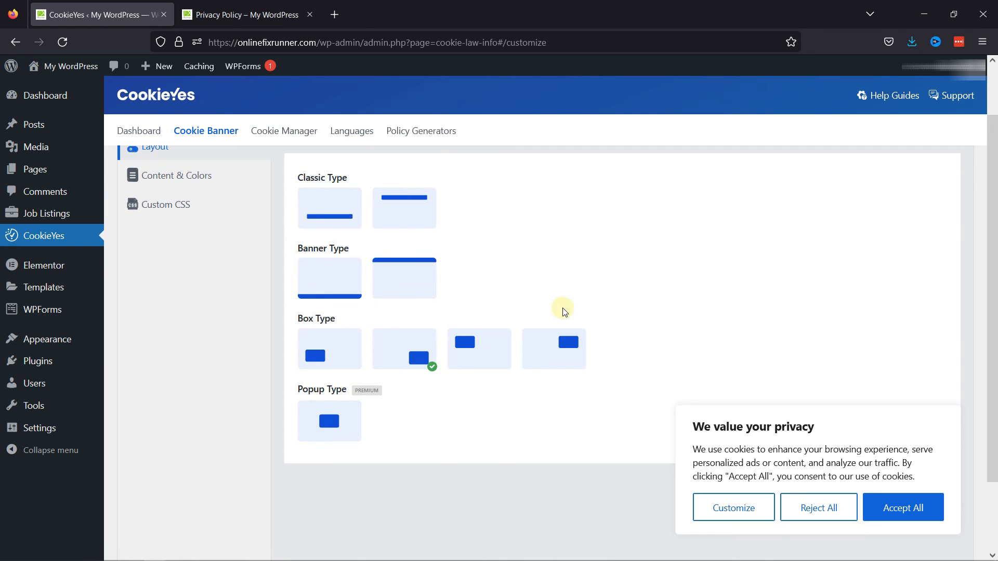
pyautogui.scroll(2, 379, 252)
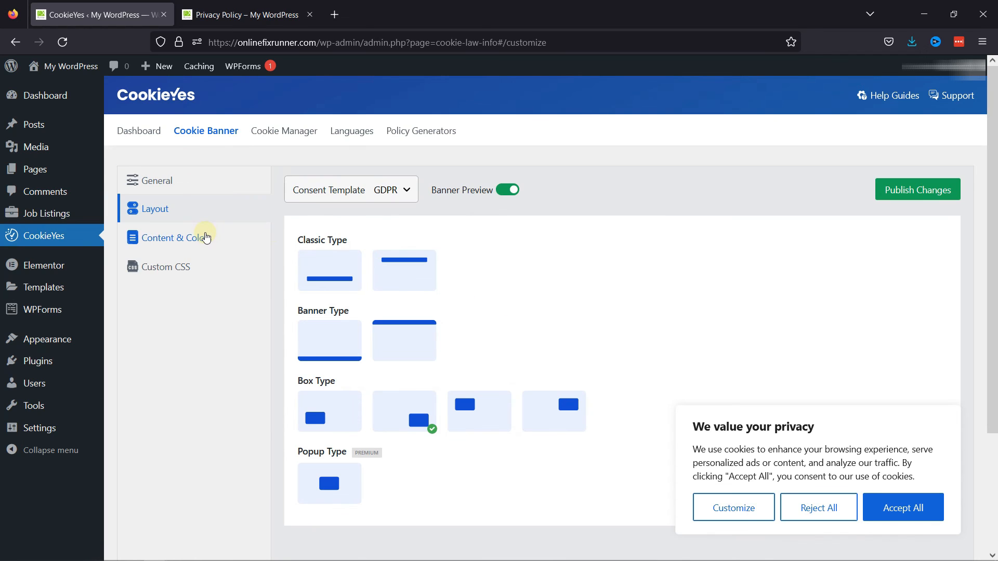
# Apply the Dark colour scheme to the cookie banner and look through its Cookie Notice content and colour options.
pyautogui.click(206, 237)
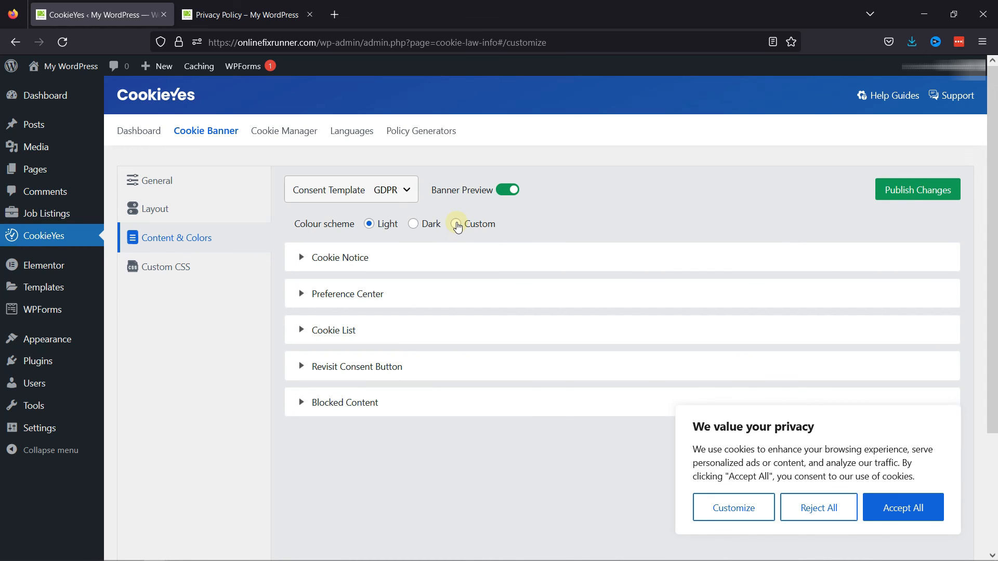
pyautogui.click(414, 224)
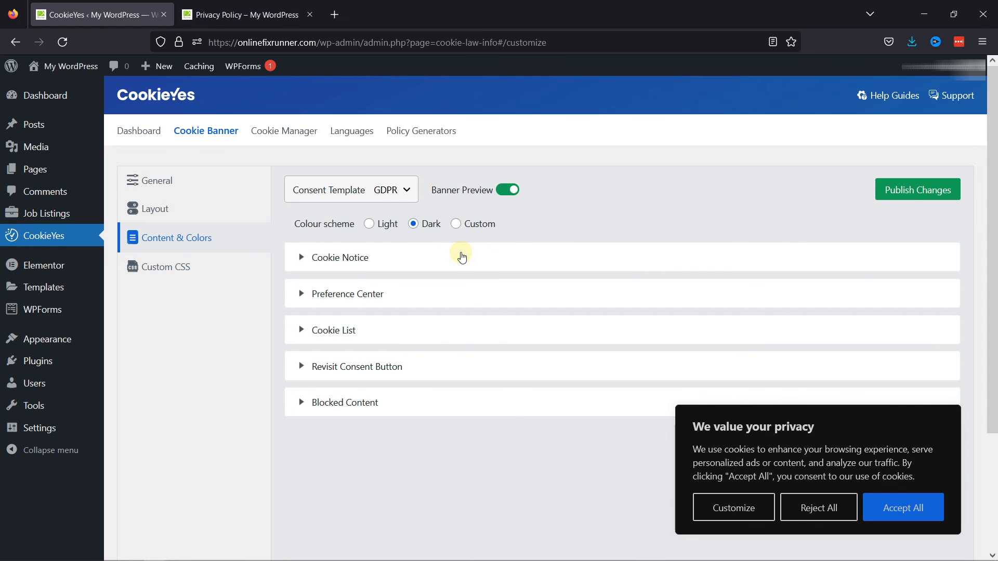
pyautogui.click(462, 257)
pyautogui.scroll(-4, 434, 248)
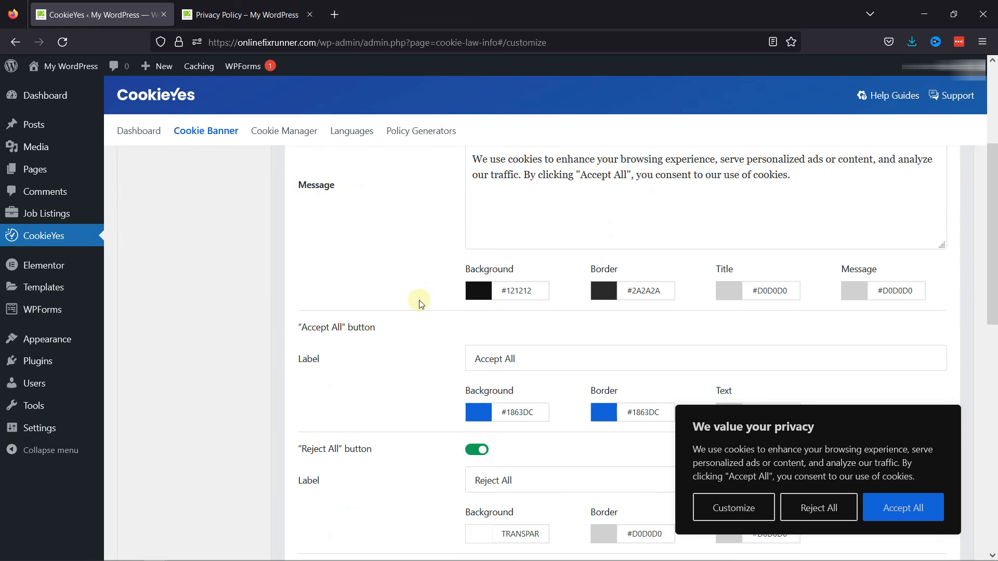
pyautogui.scroll(-2, 443, 400)
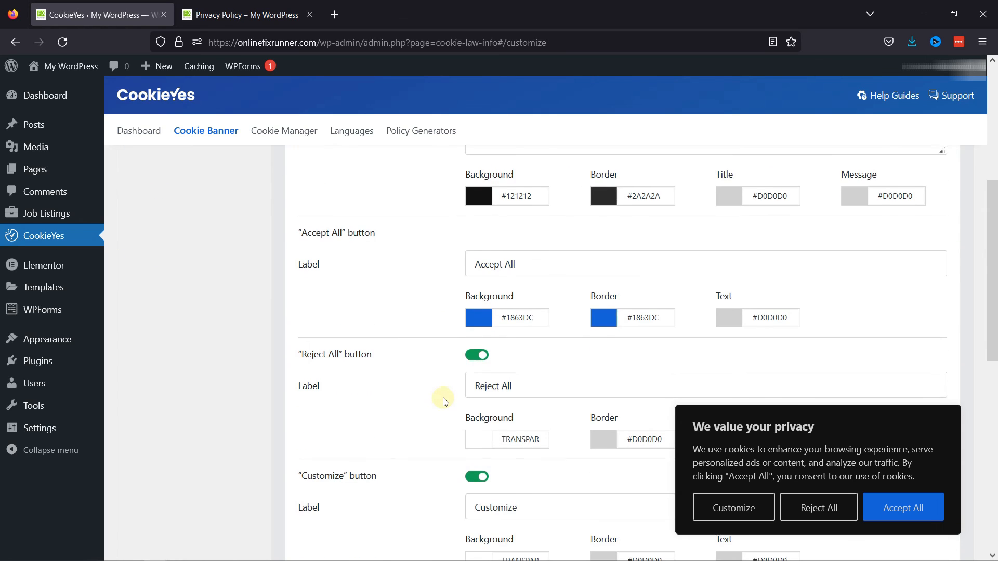
pyautogui.scroll(2, 443, 400)
pyautogui.scroll(1, 443, 401)
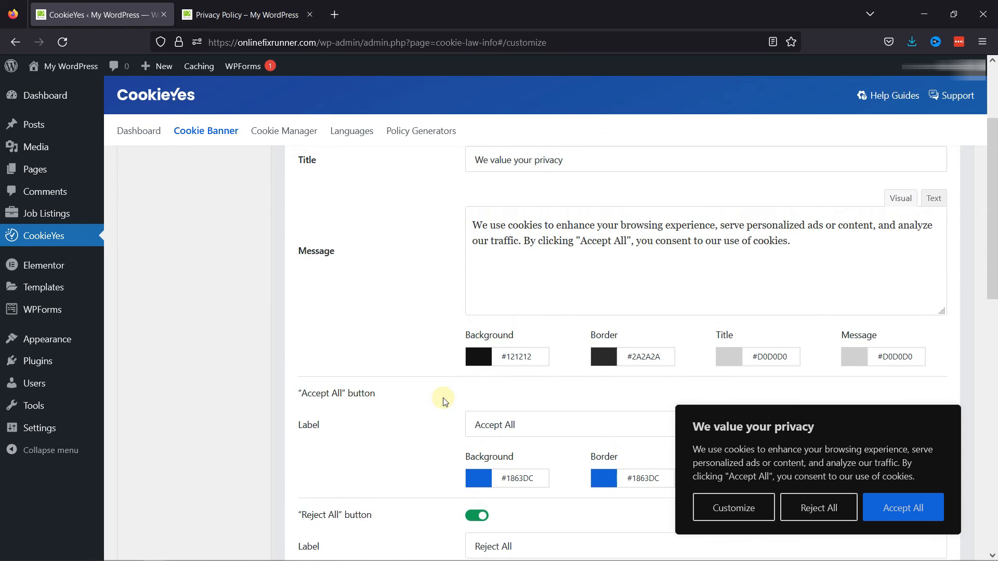
# Try a light green background, #CEE7C2, for the cookie notice.
pyautogui.click(484, 377)
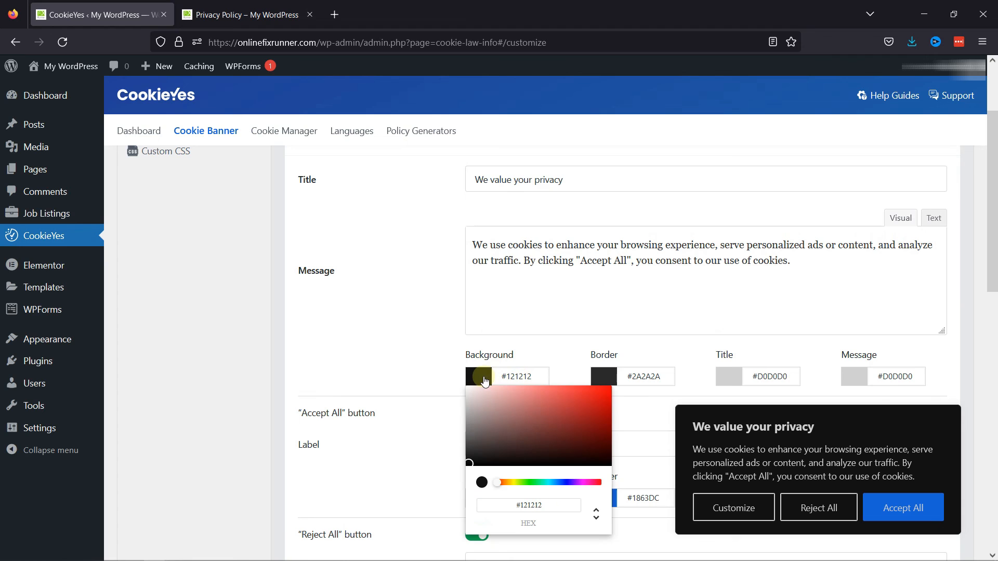
pyautogui.moveTo(496, 434)
pyautogui.mouseDown()
pyautogui.moveTo(492, 423)
pyautogui.moveTo(483, 437)
pyautogui.moveTo(489, 406)
pyautogui.mouseUp()
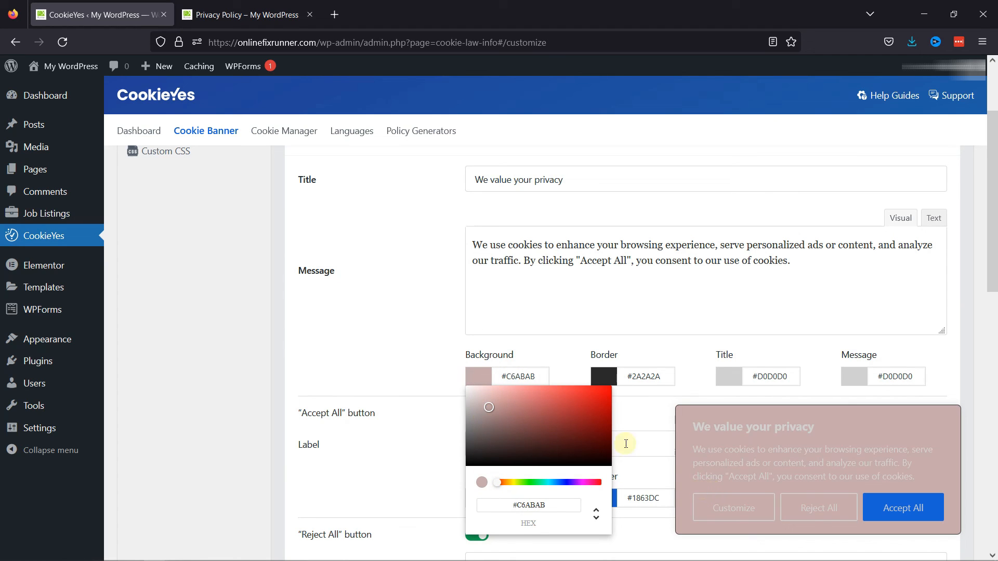
pyautogui.click(525, 482)
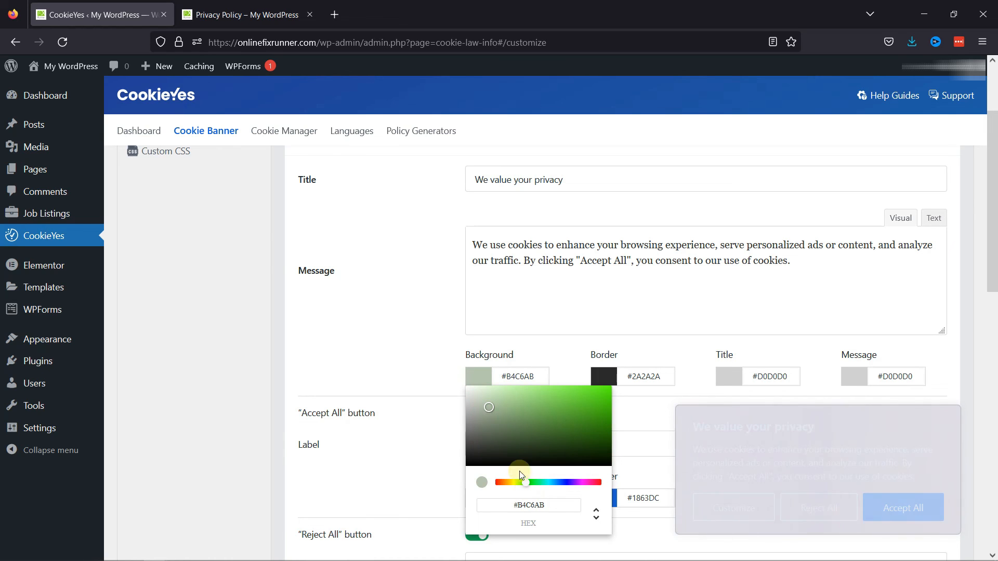
pyautogui.click(490, 397)
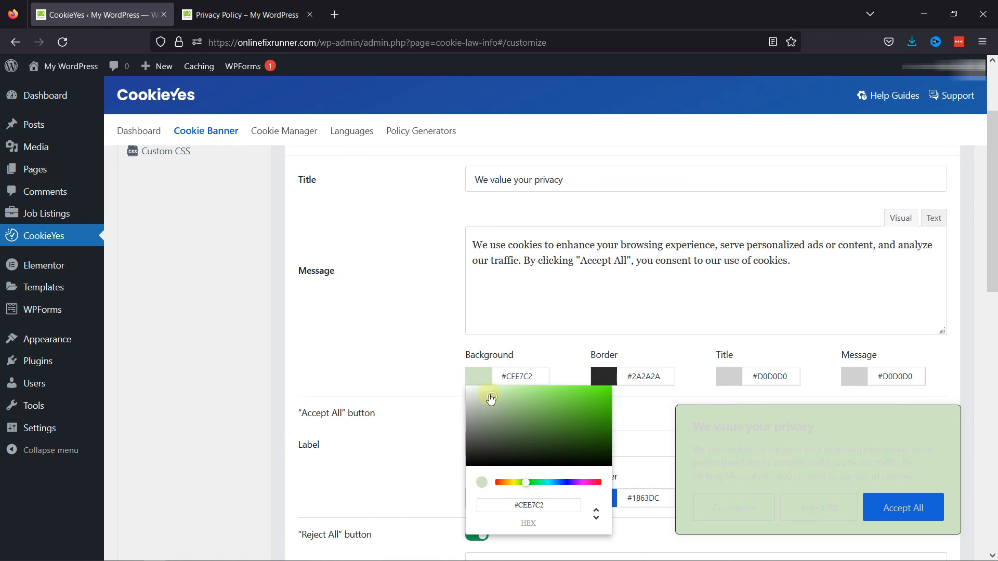
pyautogui.click(357, 352)
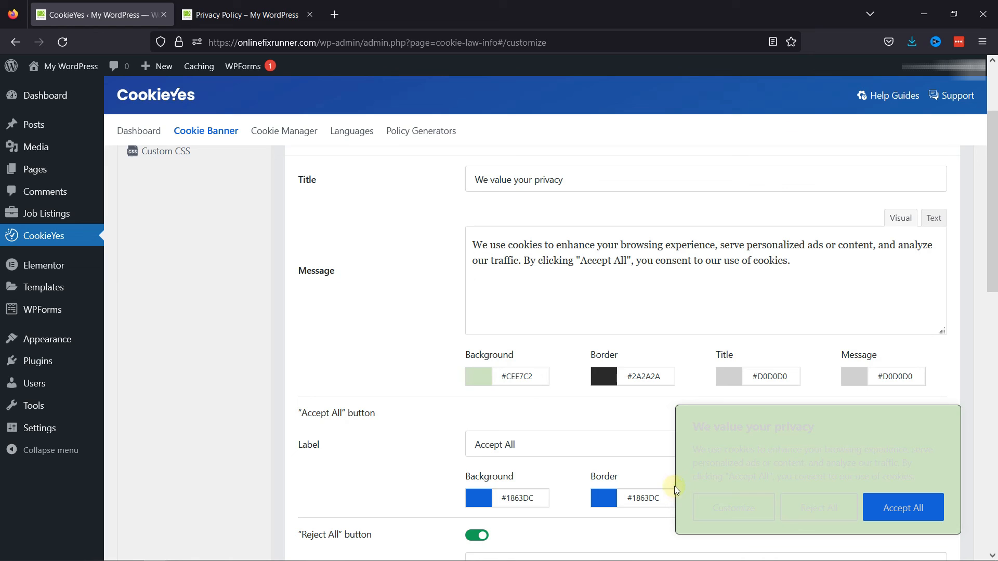
# Set the cookie notice background to black, #000000.
pyautogui.click(491, 383)
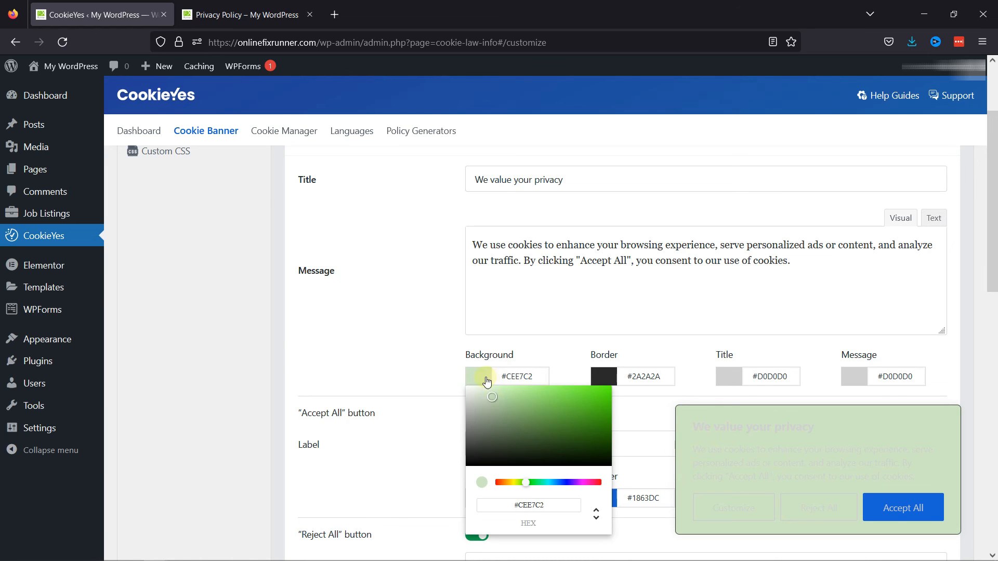
pyautogui.moveTo(494, 405); pyautogui.dragTo(468, 459)
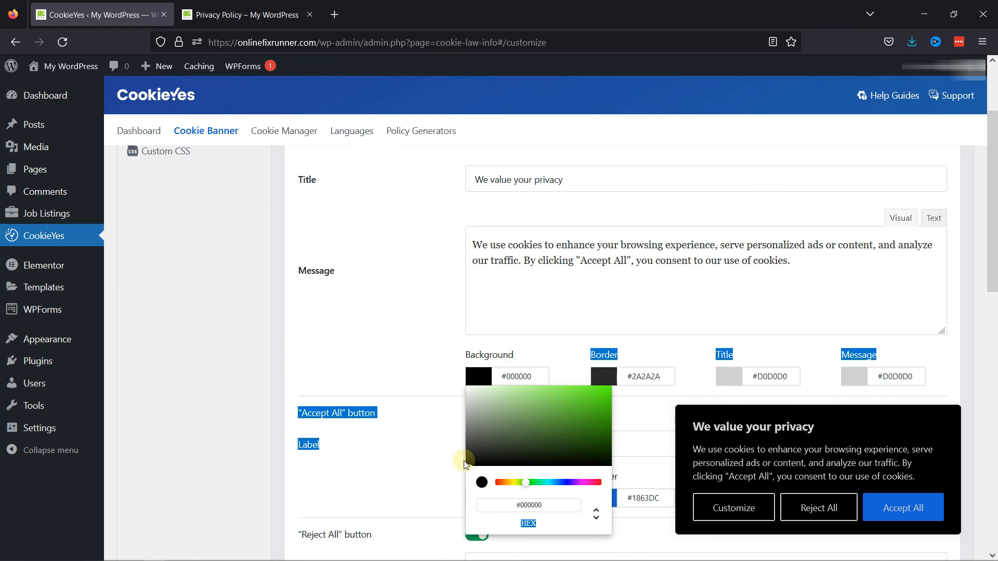
pyautogui.click(416, 336)
# Review the remaining Cookie Notice options, select the Dark colour scheme and publish the banner changes.
pyautogui.scroll(-3, 425, 403)
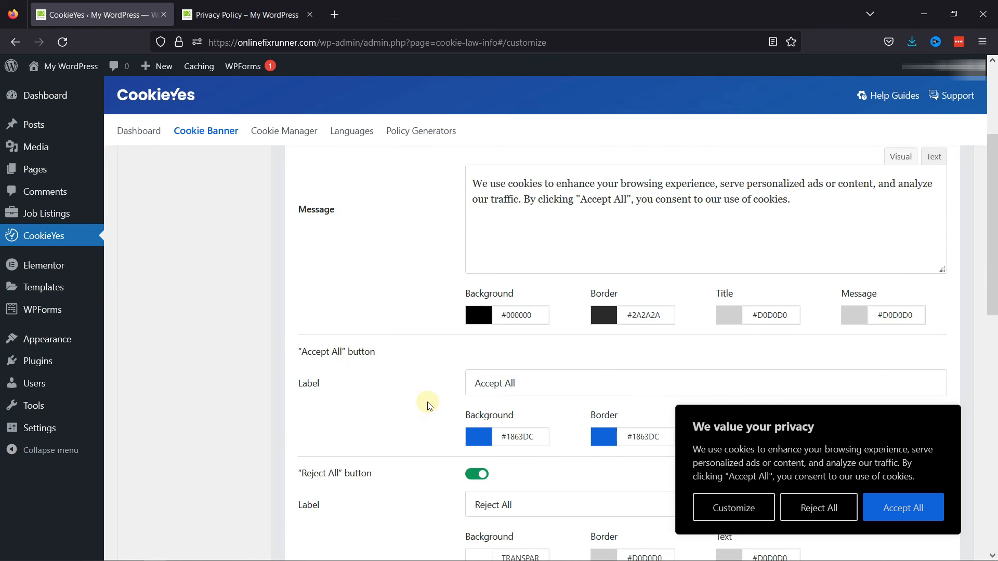
pyautogui.scroll(-6, 427, 406)
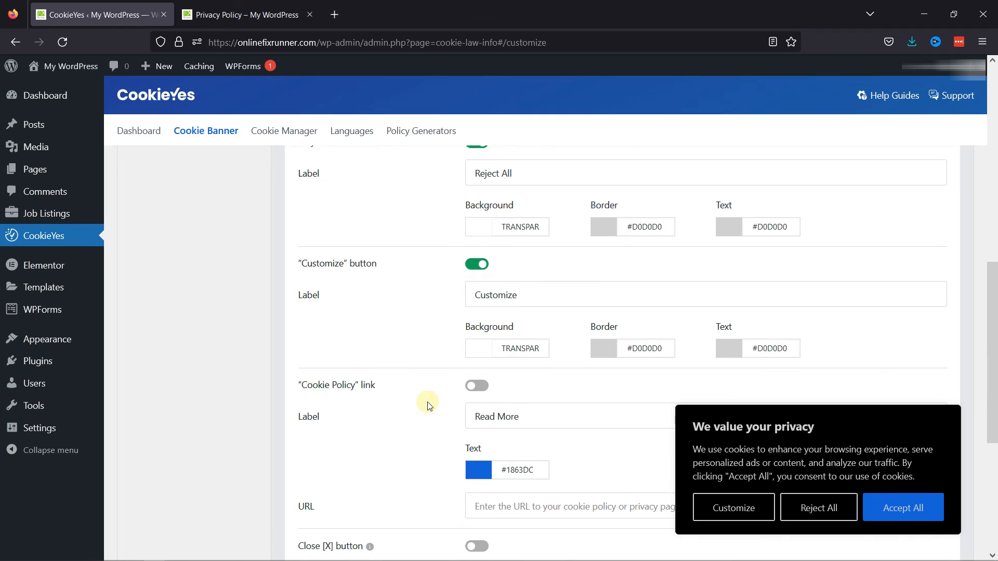
pyautogui.scroll(-5, 427, 406)
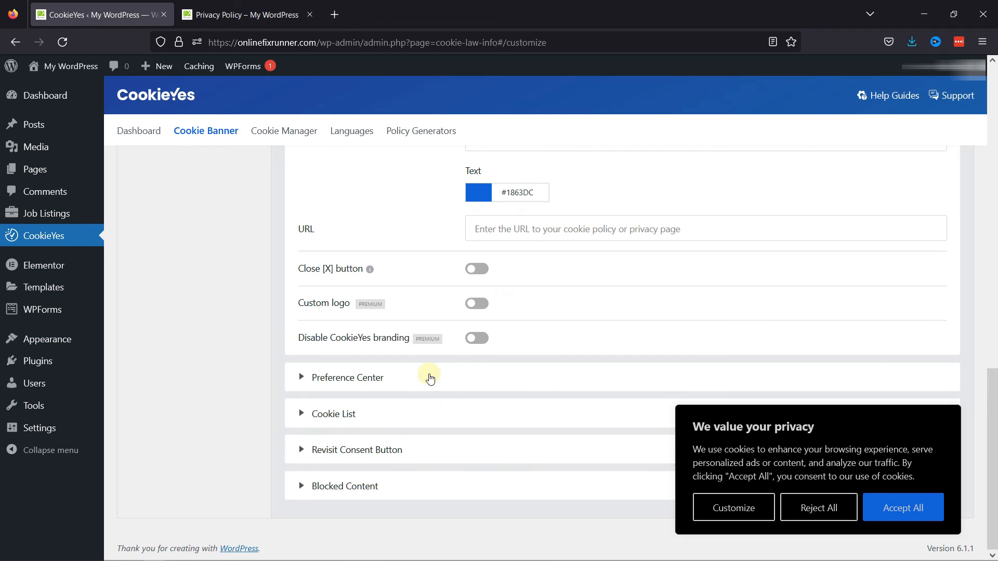
pyautogui.scroll(10, 450, 234)
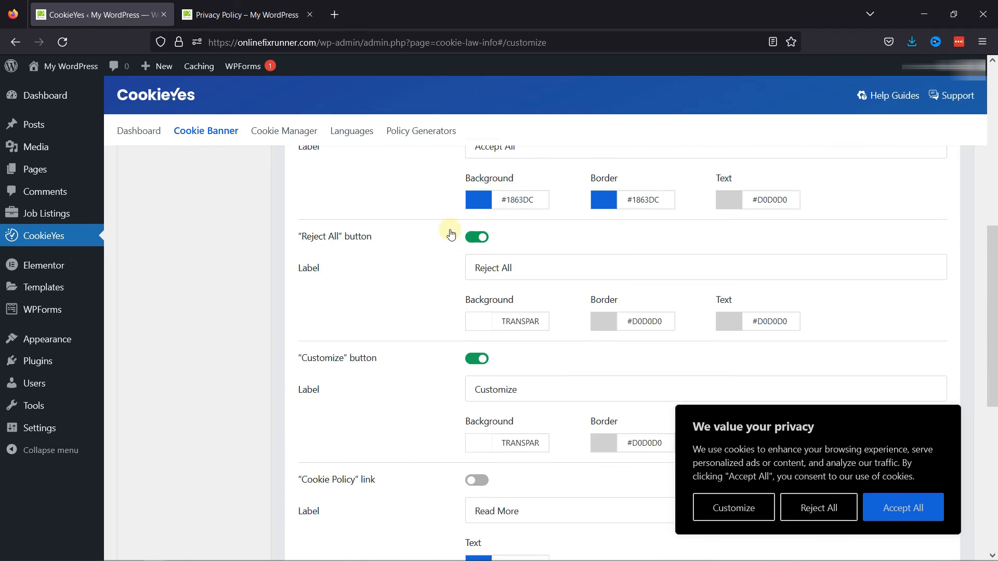
pyautogui.scroll(3, 450, 233)
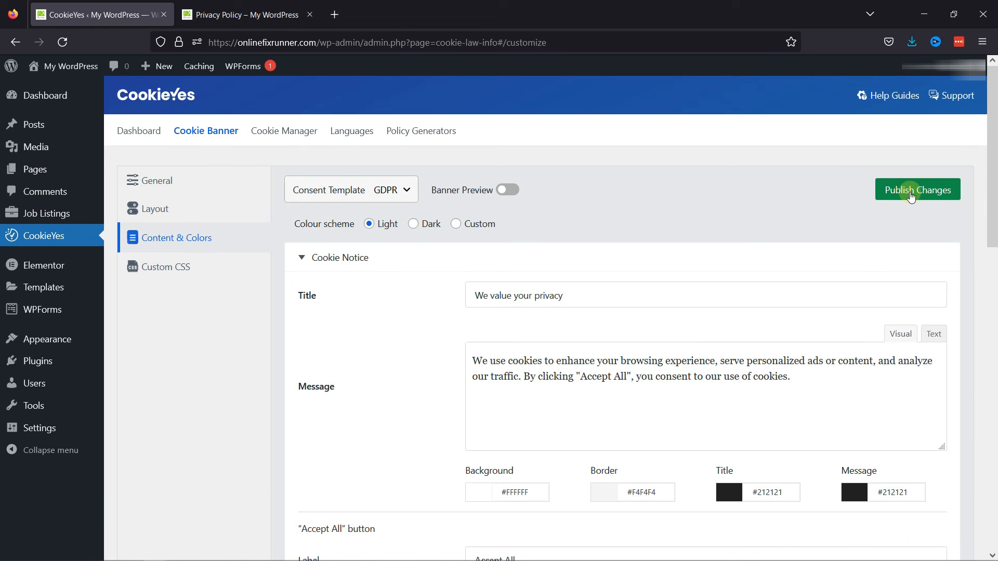
pyautogui.click(910, 195)
pyautogui.click(415, 225)
pyautogui.click(878, 197)
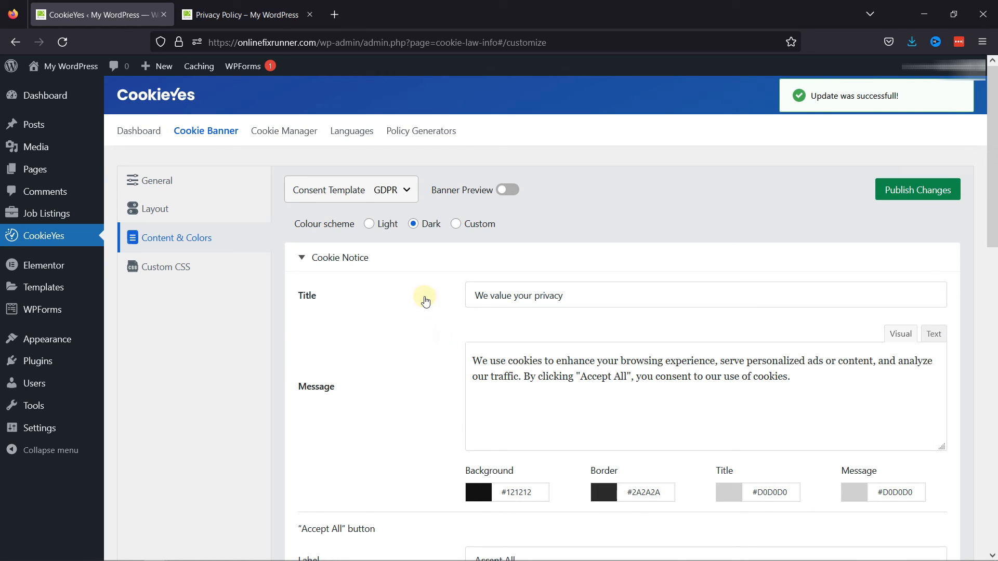
# Reload the Privacy Policy page on the live site and go to the home page.
pyautogui.click(255, 20)
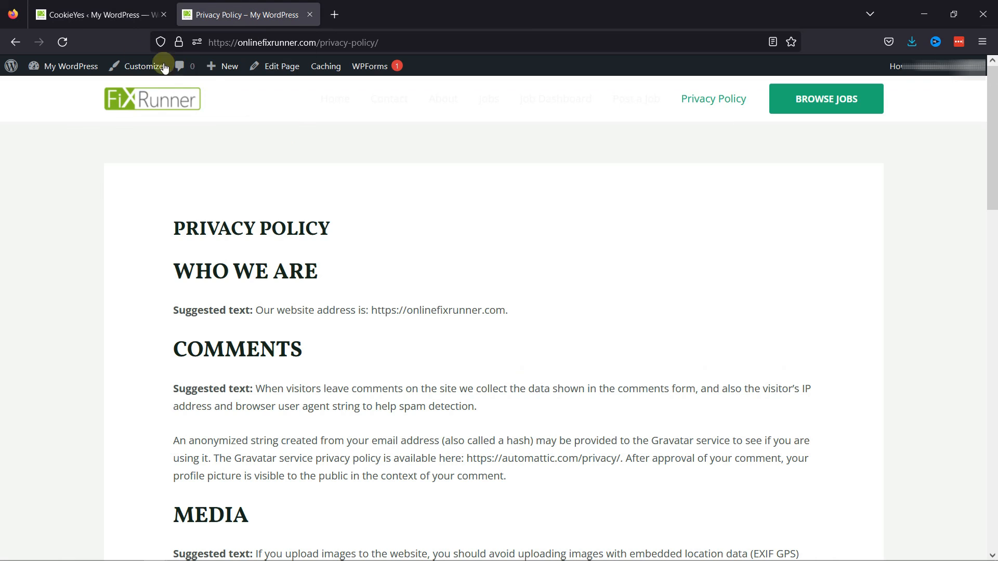
pyautogui.click(61, 42)
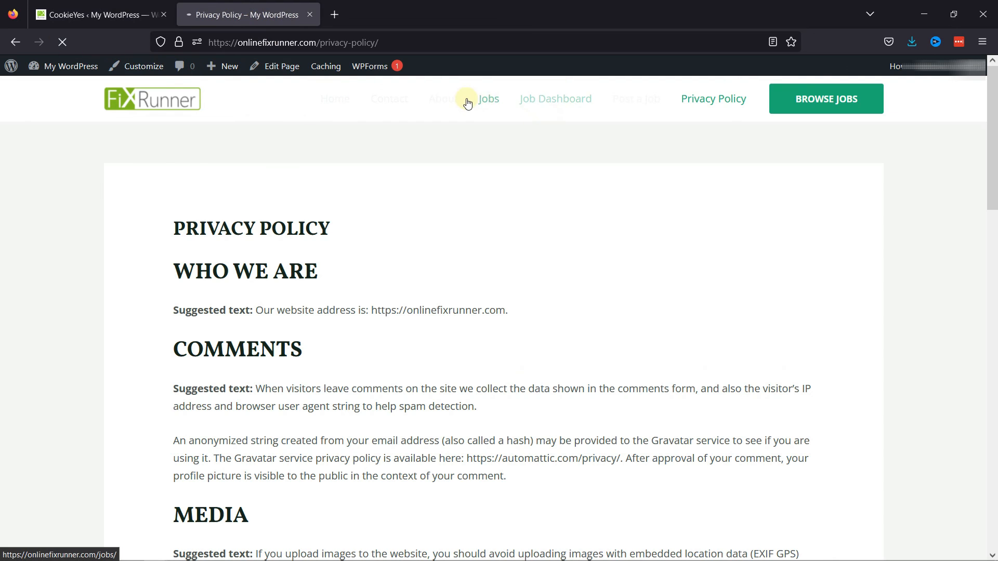
pyautogui.click(318, 103)
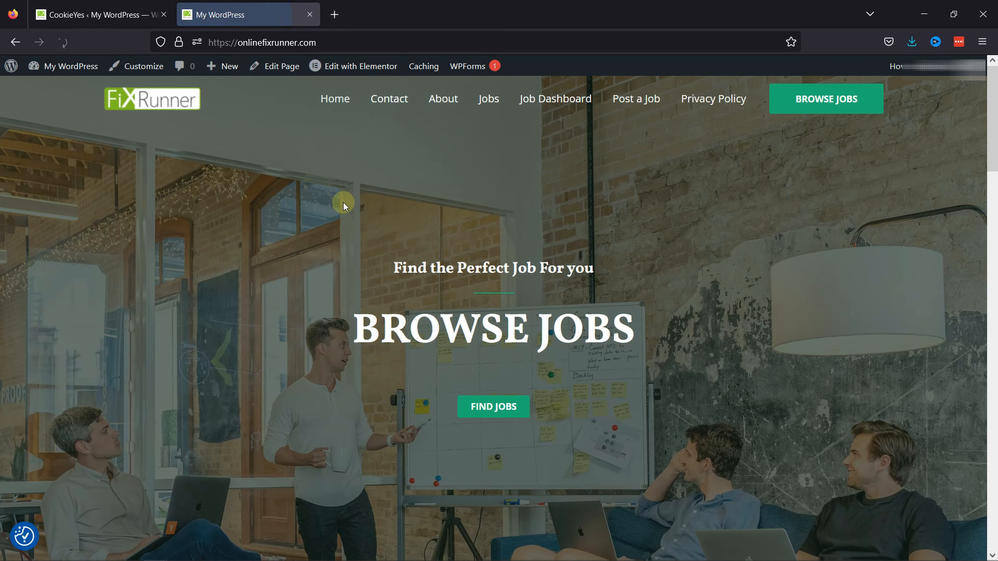
# Open the site's home page in a private browser window and check how the cookie notice appears to visitors.
pyautogui.click(334, 42)
pyautogui.hotkey('ctrl', 'c')
pyautogui.click(893, 238)
pyautogui.click(982, 42)
pyautogui.click(910, 139)
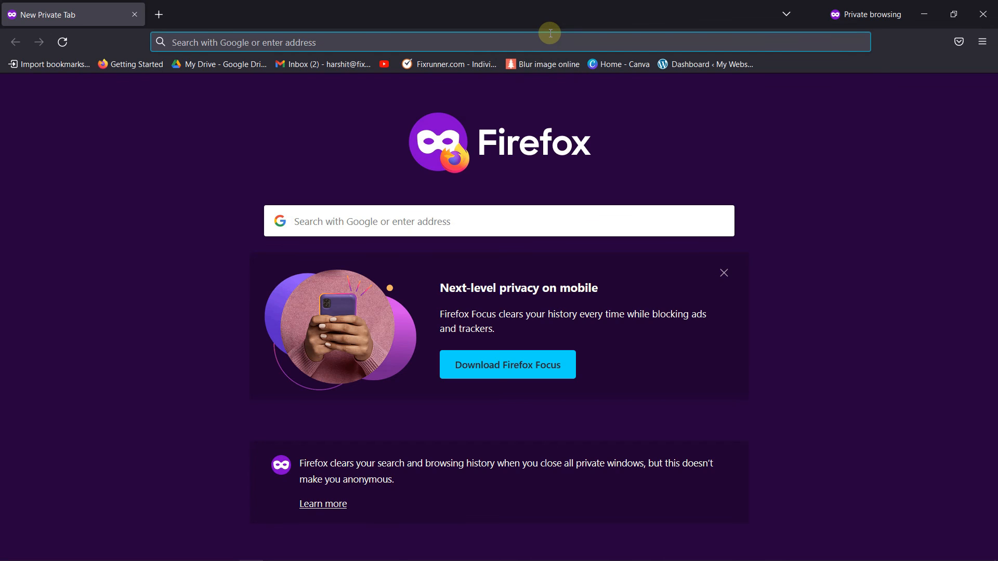
pyautogui.hotkey('ctrl', 'v')
pyautogui.press('Return')
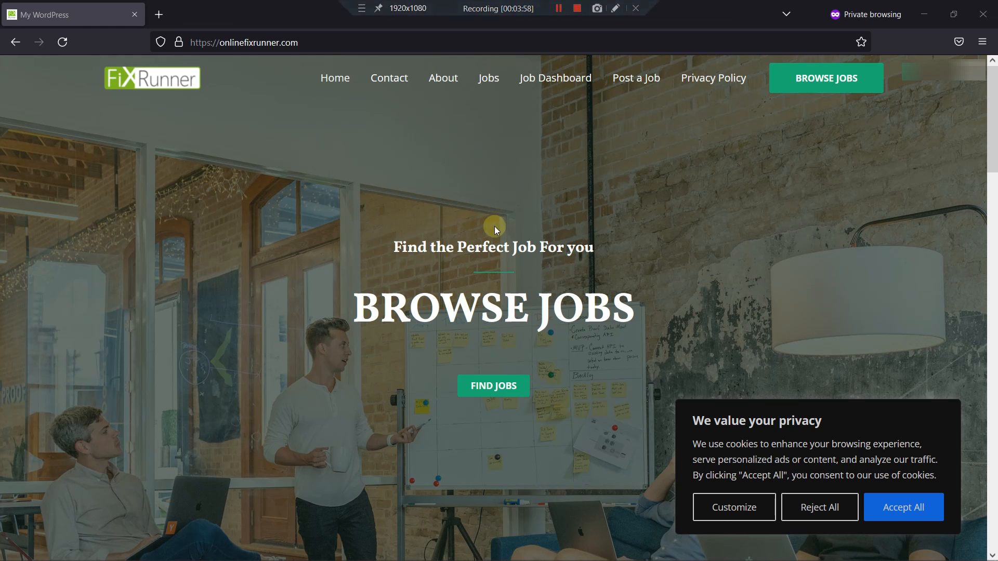
pyautogui.scroll(-20, 564, 259)
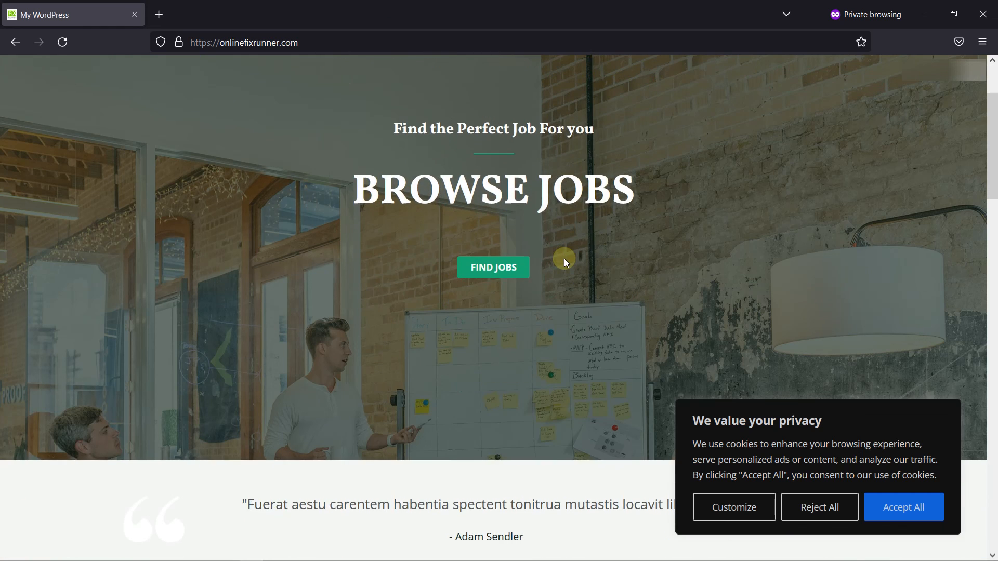
pyautogui.scroll(20, 565, 262)
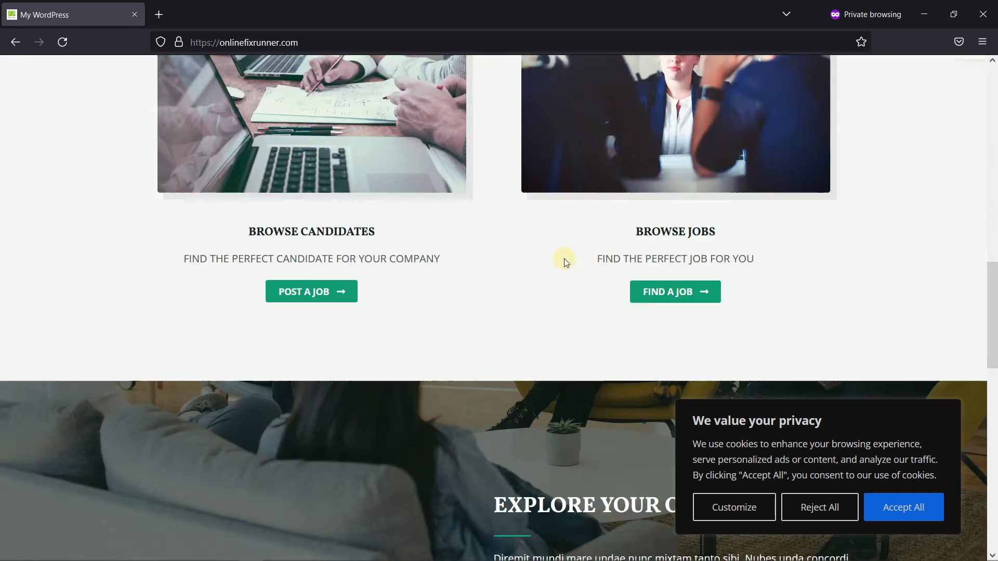